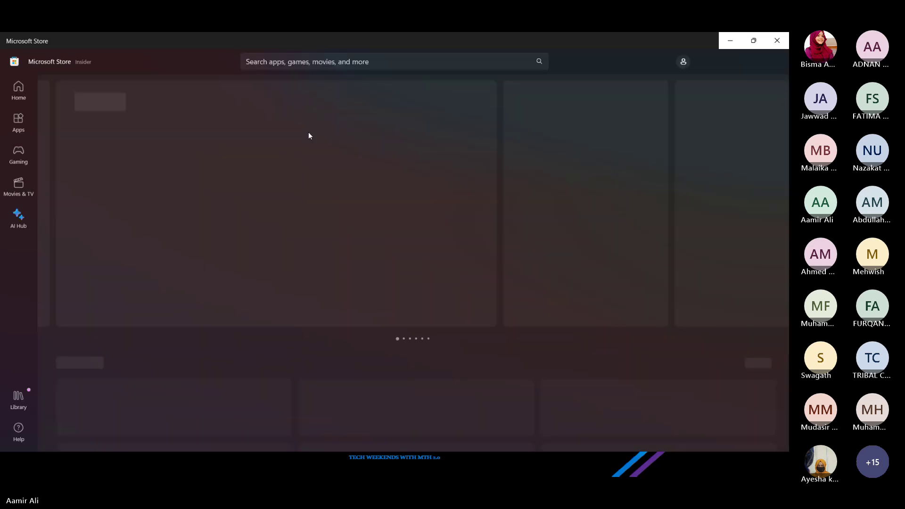
Step: Search the Microsoft Store for blender and open the product page of the Blender app by Blender Foundation
{"action": "left_click", "coordinate": [323, 47]}
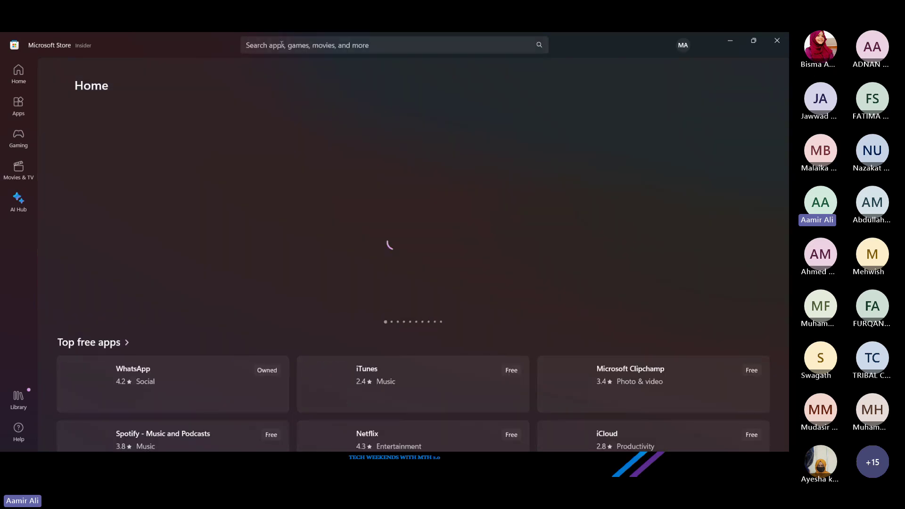
{"action": "left_click", "coordinate": [282, 44]}
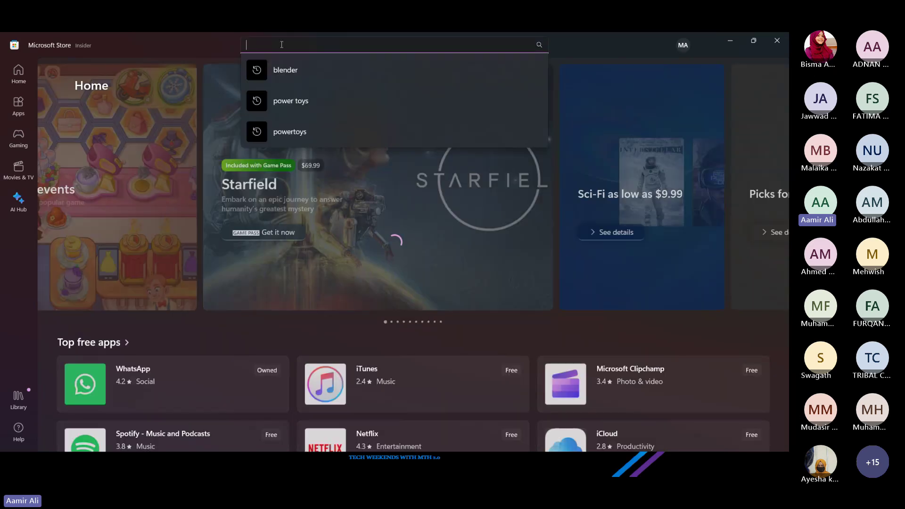
{"action": "left_click", "coordinate": [259, 67]}
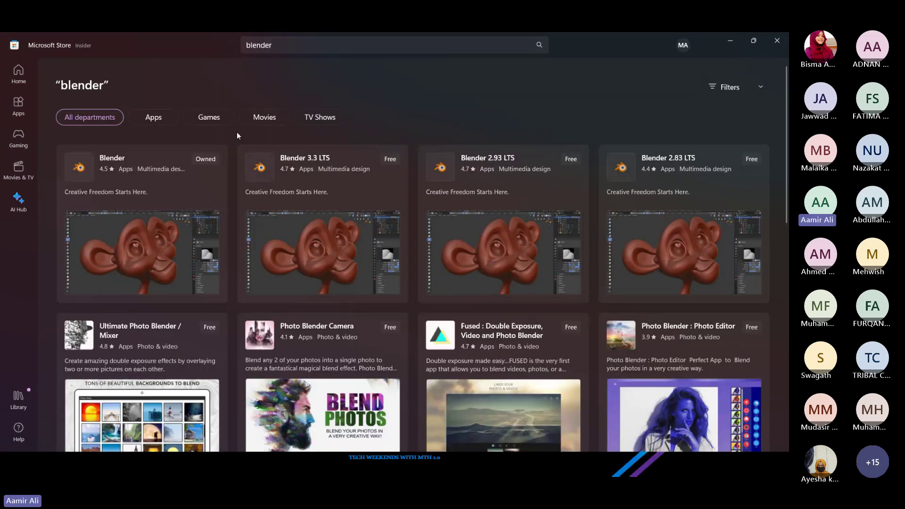
{"action": "mouse_move", "coordinate": [208, 160]}
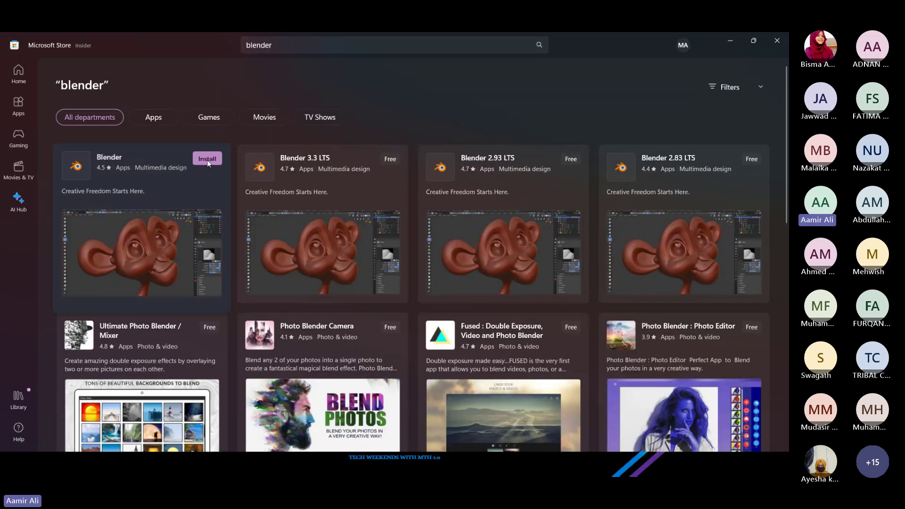
{"action": "left_click", "coordinate": [184, 214]}
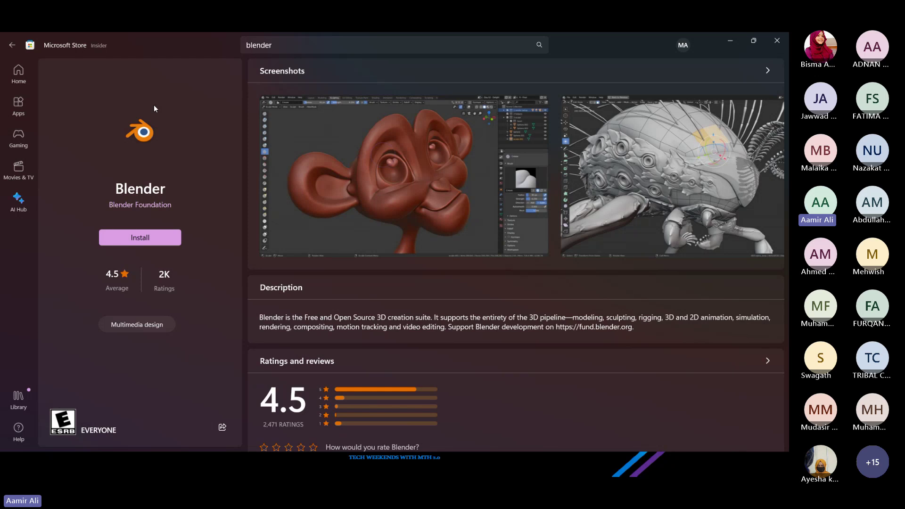
Step: Close the Microsoft Store and return to the PowerPoint slide show, advancing through the Halva Method instruction slides
{"action": "left_click", "coordinate": [786, 46]}
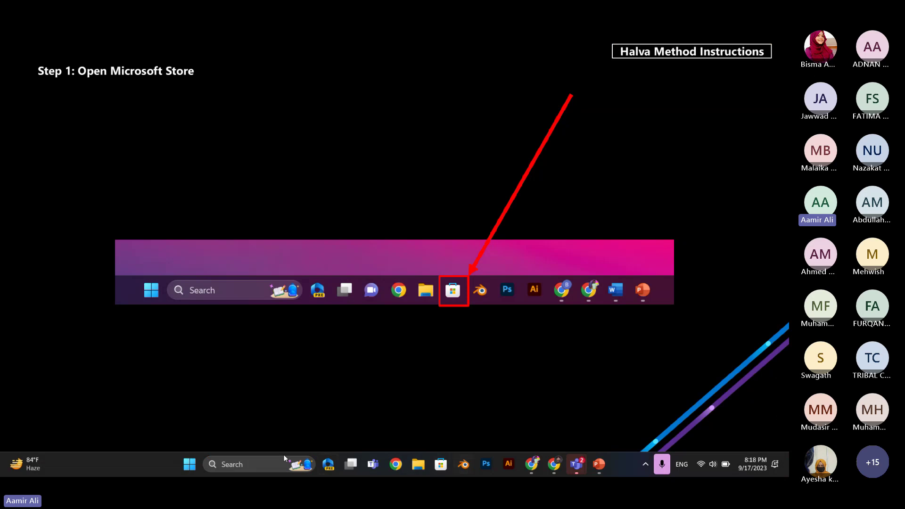
{"action": "left_click", "coordinate": [188, 470]}
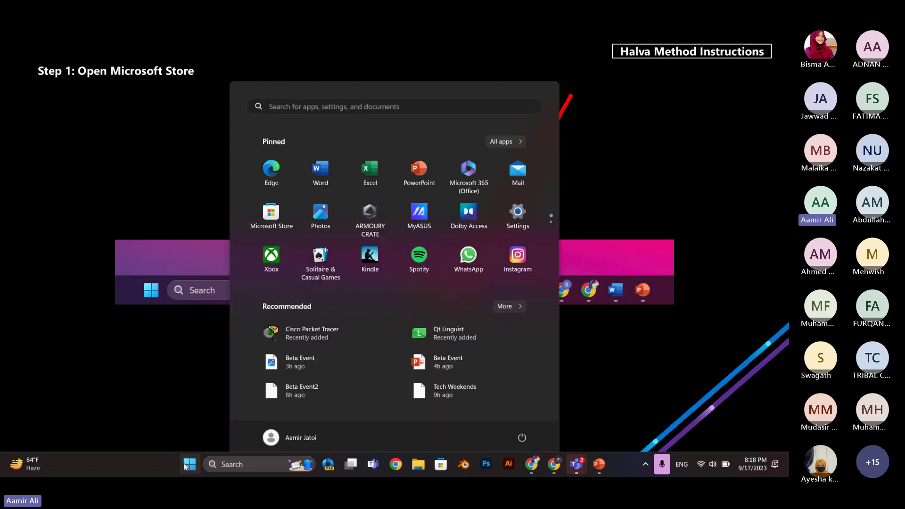
{"action": "left_click", "coordinate": [220, 245]}
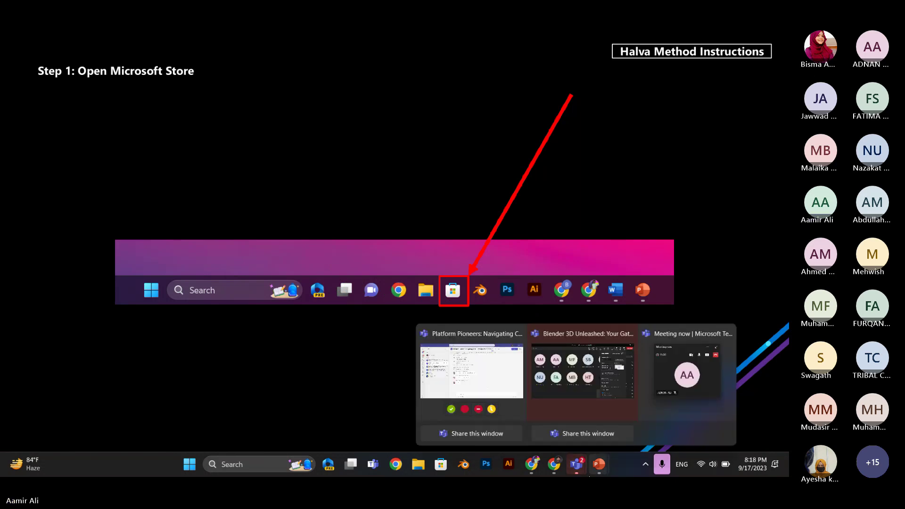
{"action": "mouse_move", "coordinate": [599, 465]}
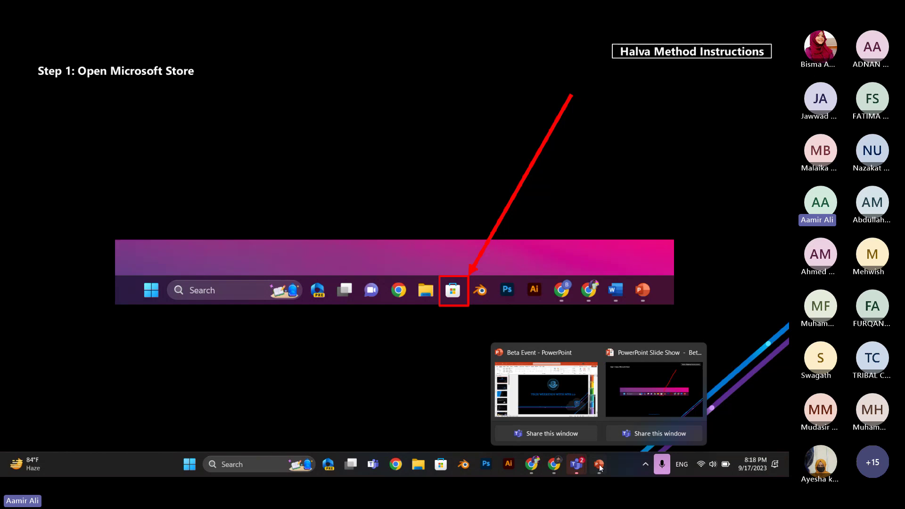
{"action": "left_click", "coordinate": [626, 409]}
{"action": "left_click", "coordinate": [443, 197]}
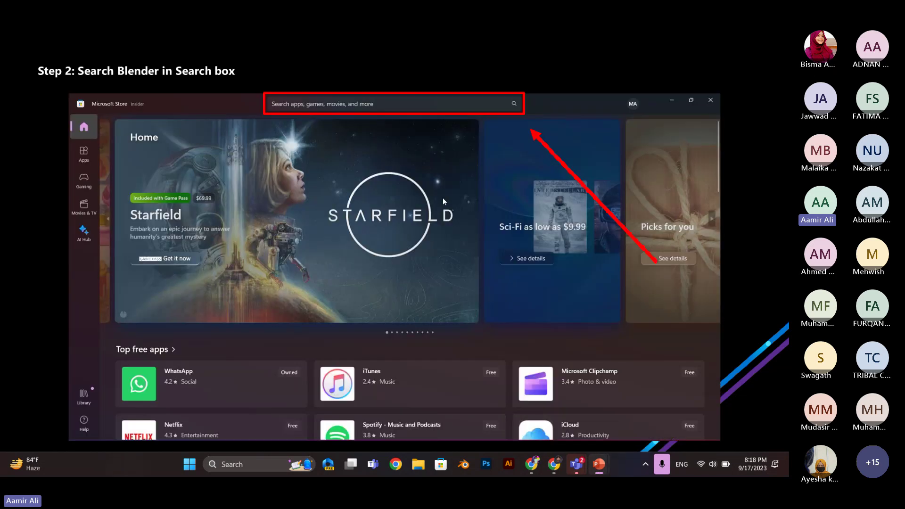
{"action": "left_click", "coordinate": [443, 197]}
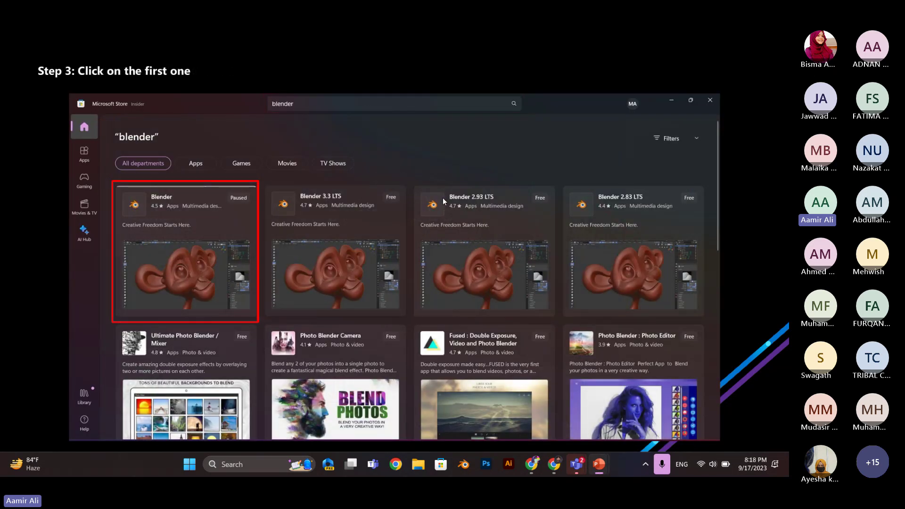
{"action": "left_click", "coordinate": [443, 197]}
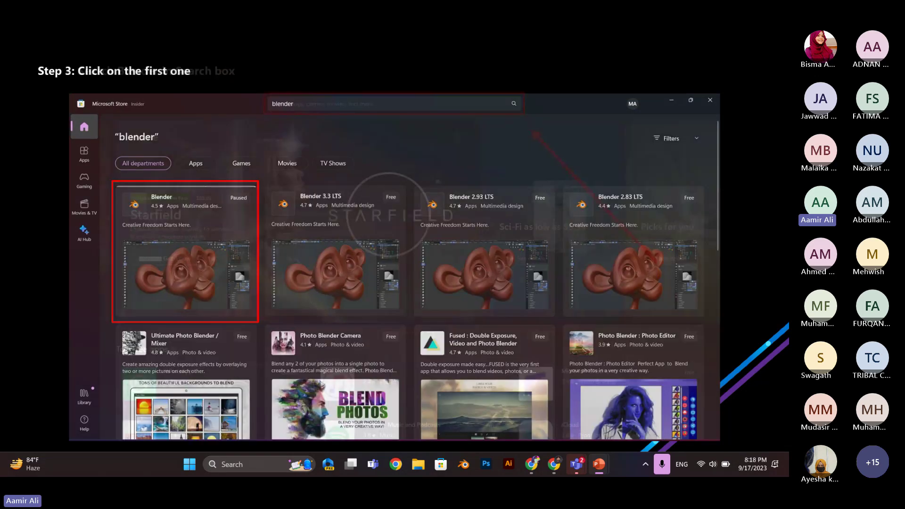
Step: Go back in the slide show to the Downloading & Installation slide with the two methods
{"action": "key", "text": "Left"}
{"action": "key", "text": "Left"}
{"action": "key", "text": "Left"}
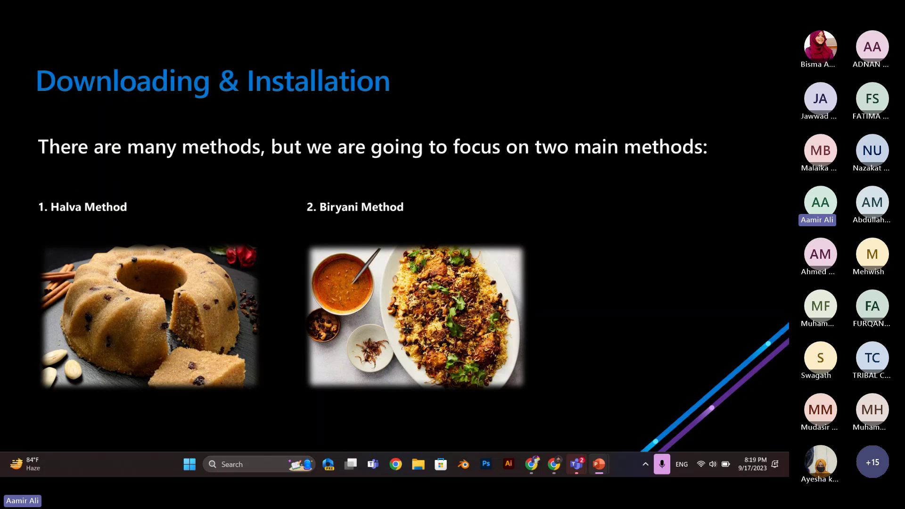
Step: Advance the slide show through the Halva Method slides to Step 1 of the Biryani Method Instructions
{"action": "key", "text": "Right"}
{"action": "key", "text": "Right"}
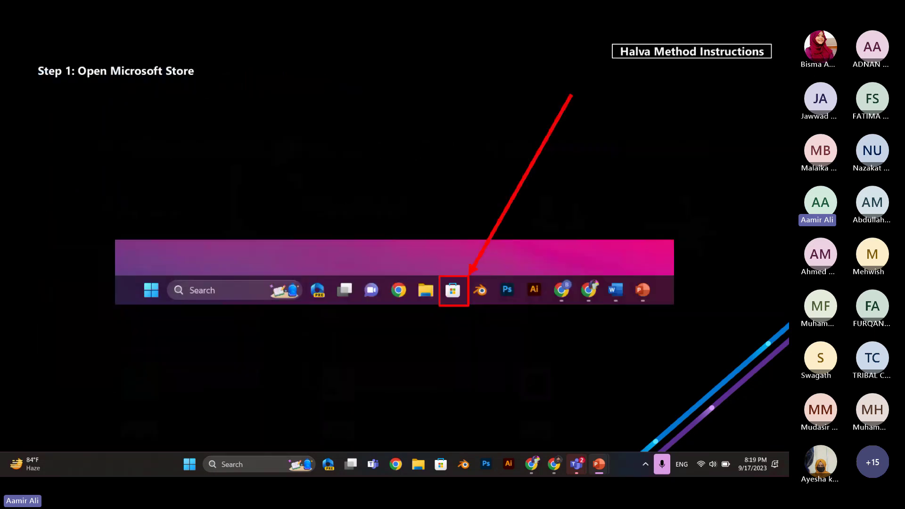
{"action": "key", "text": "Right"}
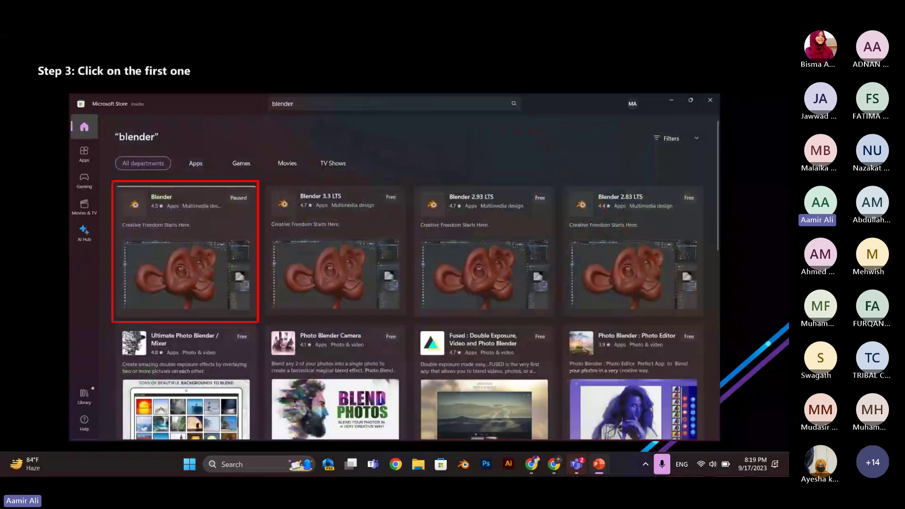
{"action": "key", "text": "Right"}
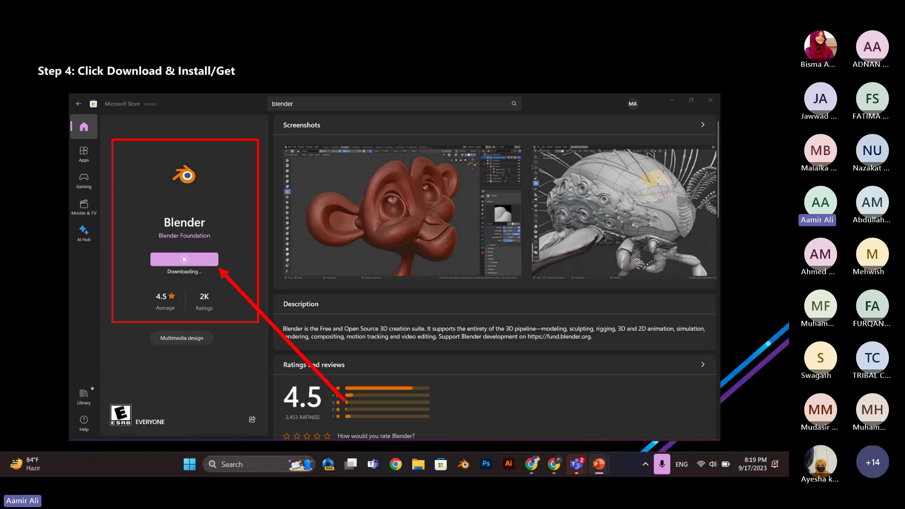
{"action": "key", "text": "Right"}
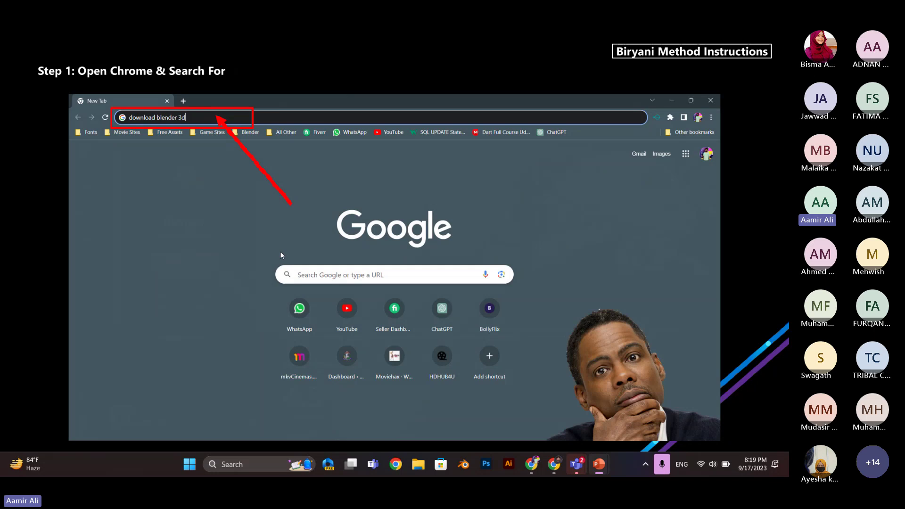
Step: Switch to Chrome and search Google for "blender 3d download" in a new tab
{"action": "mouse_move", "coordinate": [547, 466]}
{"action": "left_click", "coordinate": [560, 433]}
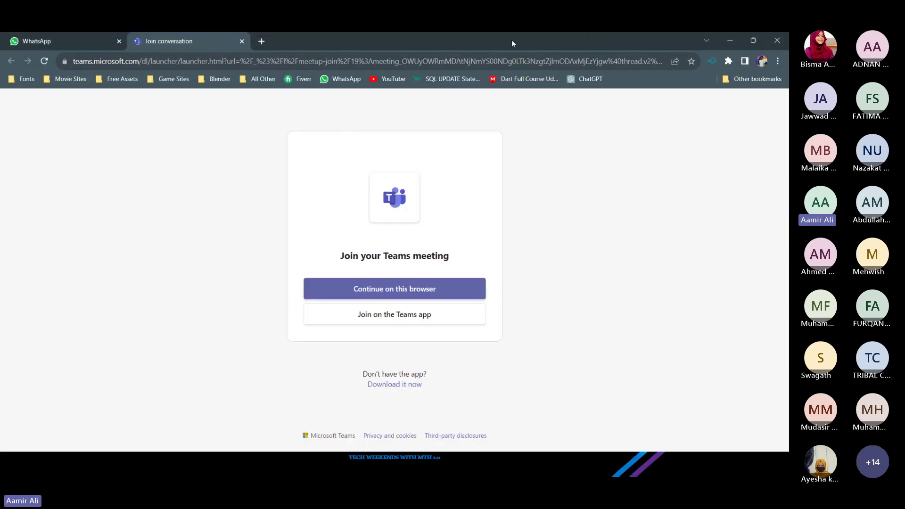
{"action": "double_click", "coordinate": [597, 41]}
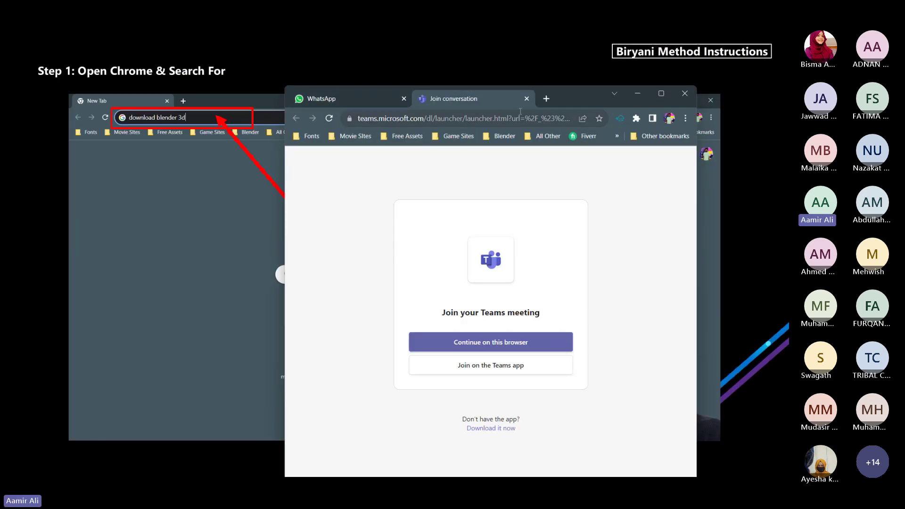
{"action": "left_click", "coordinate": [550, 99]}
{"action": "double_click", "coordinate": [592, 94]}
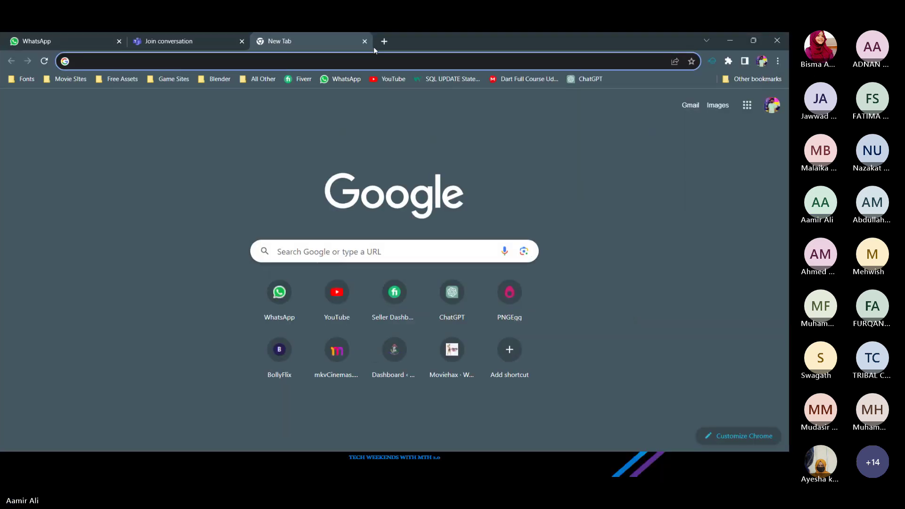
{"action": "left_click", "coordinate": [377, 57]}
{"action": "type", "text": "b"}
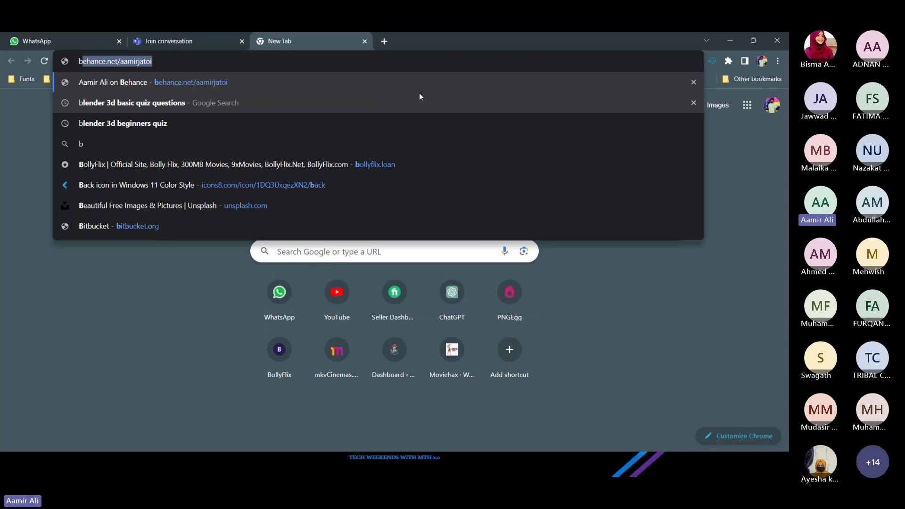
{"action": "type", "text": "lender 3d"}
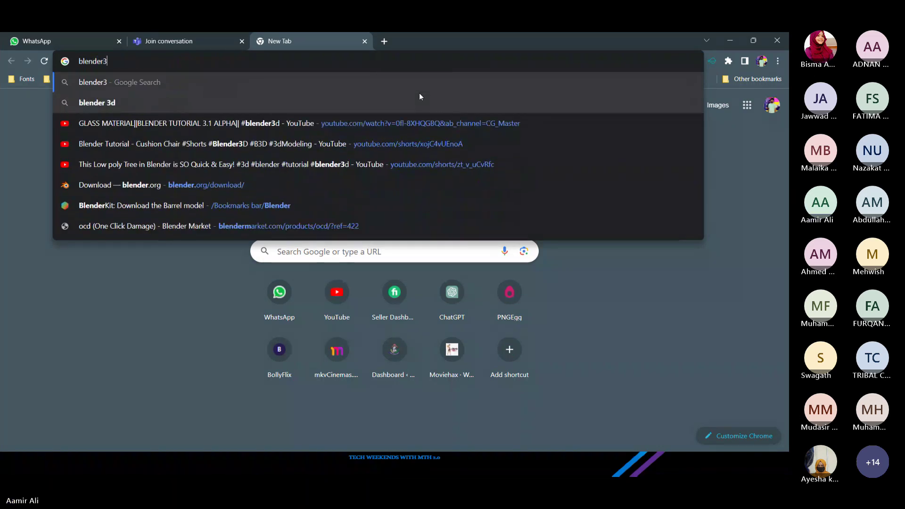
{"action": "type", "text": " download"}
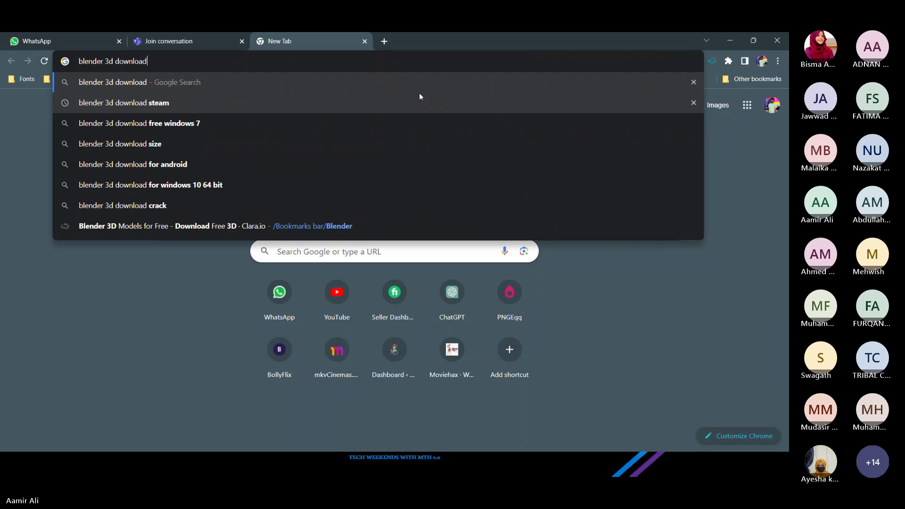
{"action": "key", "text": "Return"}
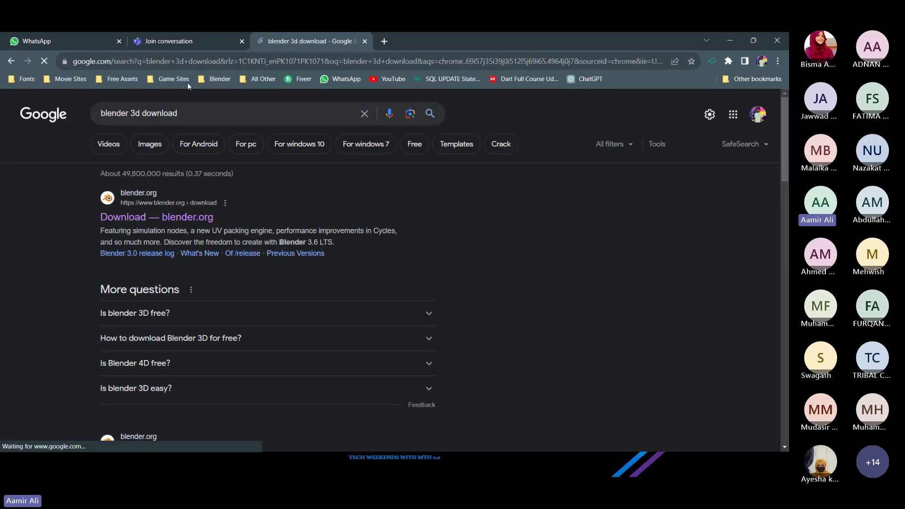
Step: Open the Download page of blender.org from the results and review the macOS, Linux, and other versions on offer
{"action": "key", "text": "ctrl"}
{"action": "key", "text": "ctrl"}
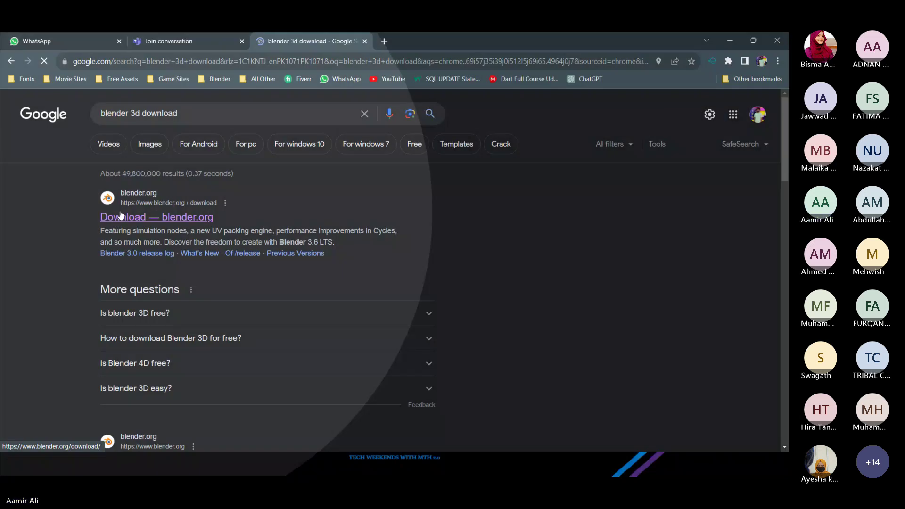
{"action": "left_click", "coordinate": [121, 216]}
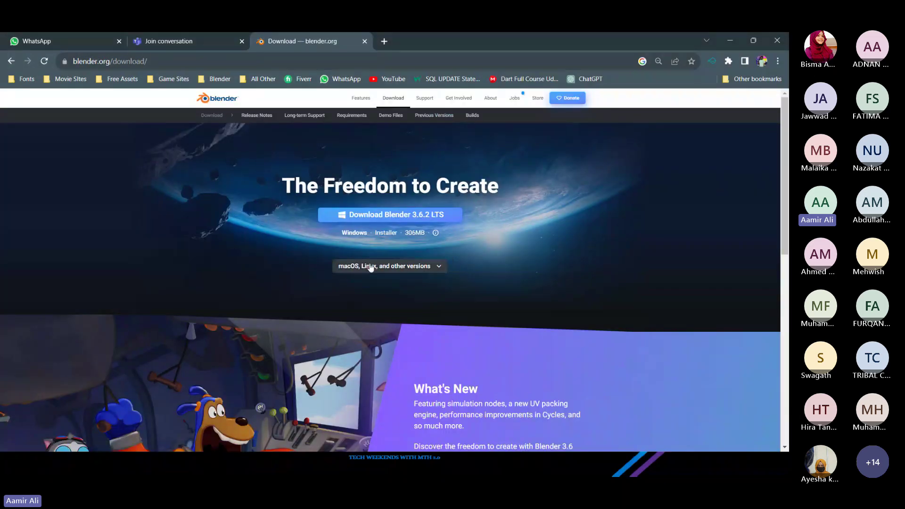
{"action": "left_click", "coordinate": [389, 267]}
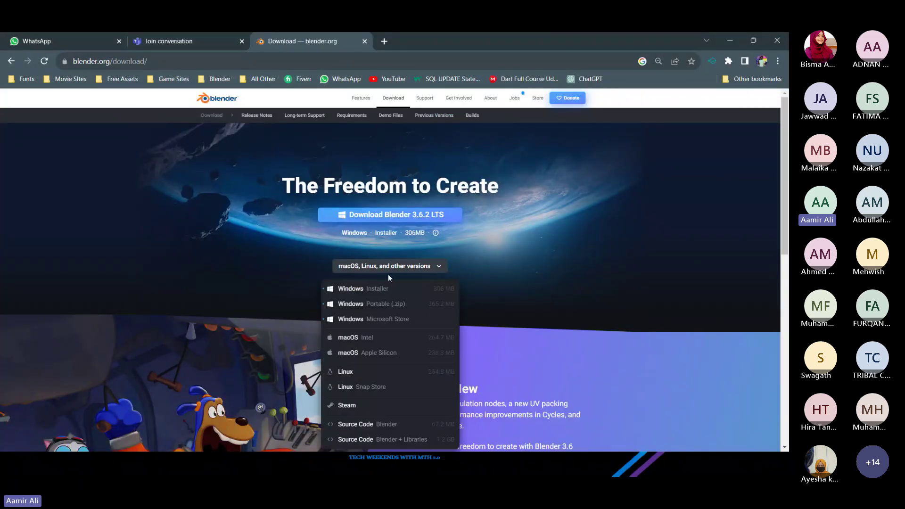
{"action": "scroll", "coordinate": [390, 277], "scroll_direction": "down", "scroll_amount": 1}
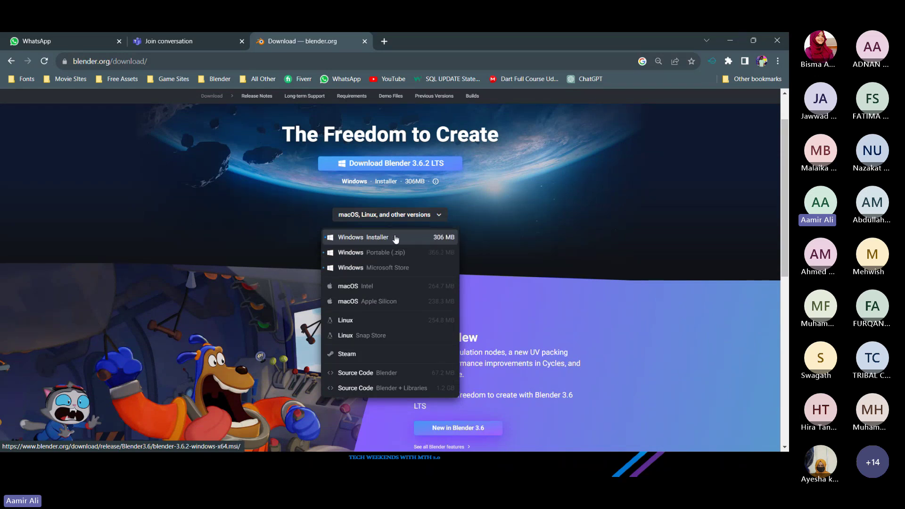
{"action": "scroll", "coordinate": [398, 241], "scroll_direction": "down", "scroll_amount": 1}
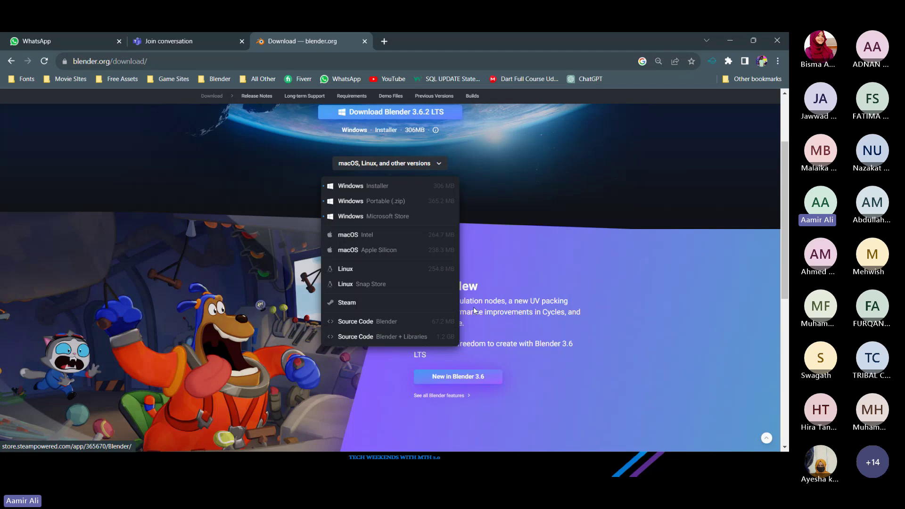
{"action": "scroll", "coordinate": [474, 311], "scroll_direction": "up", "scroll_amount": 3}
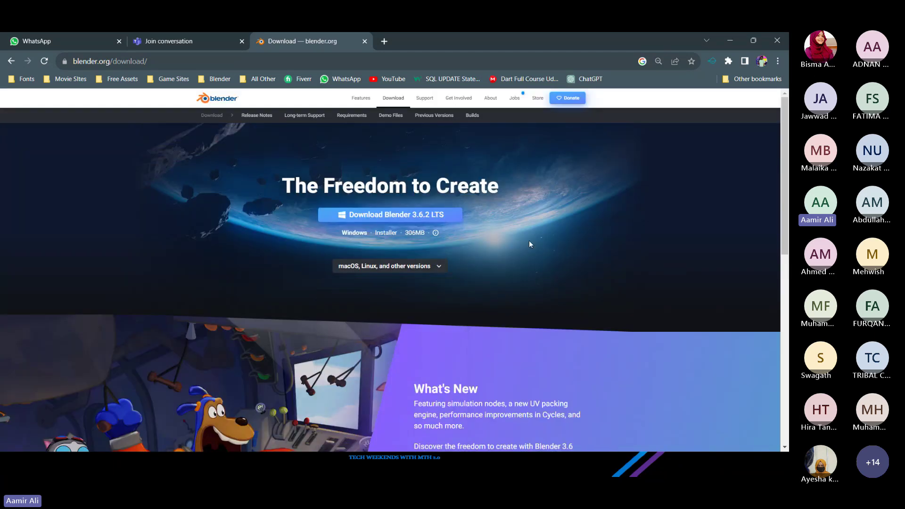
Step: Download Blender 3.6.2 LTS for Windows, close its page and minimize the browser to return to the slide show
{"action": "left_click", "coordinate": [342, 222]}
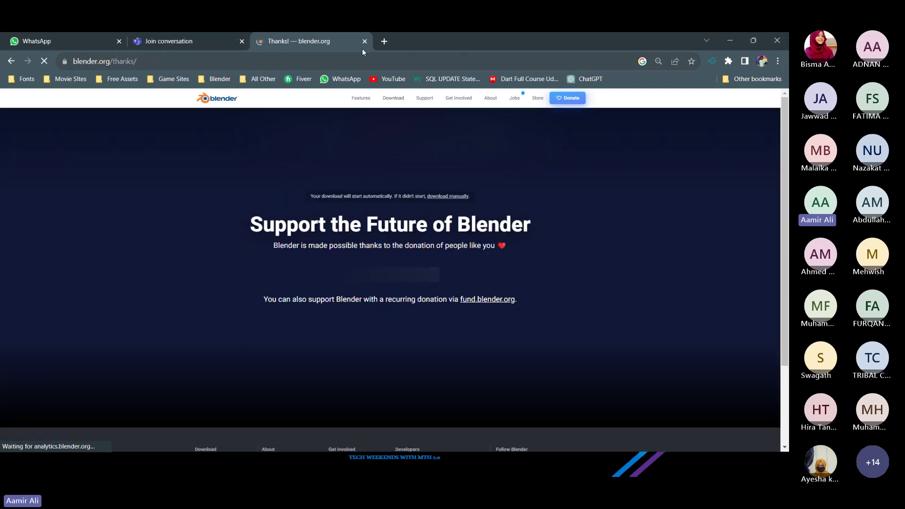
{"action": "left_click", "coordinate": [362, 43]}
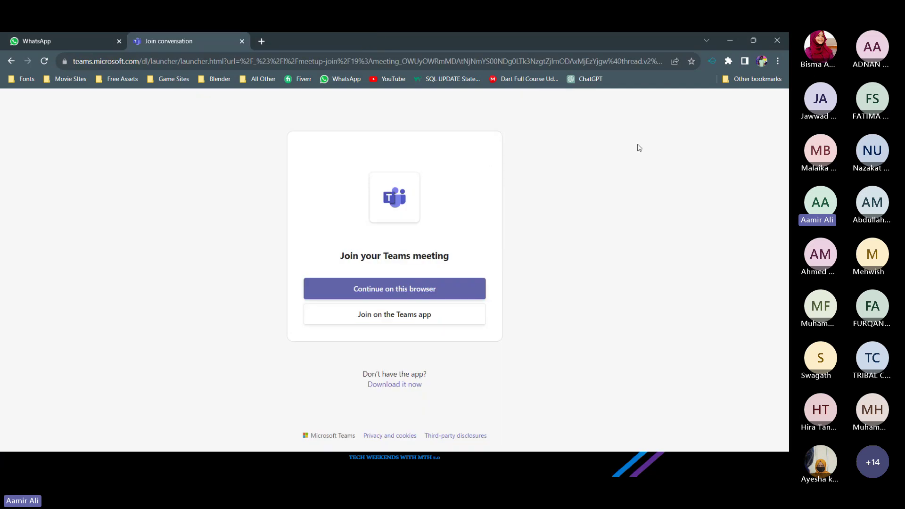
{"action": "left_click", "coordinate": [729, 41]}
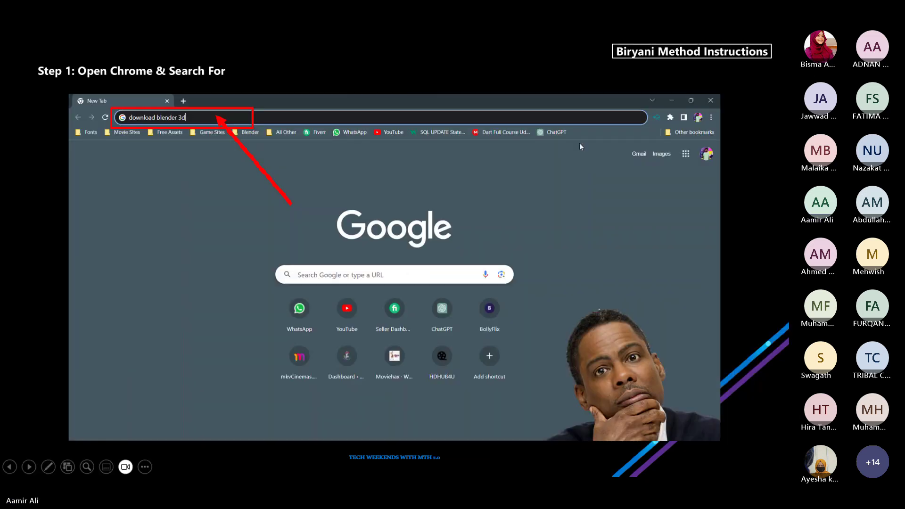
Step: Advance the slide show through the remaining Biryani Method slides to the Practical Session slide
{"action": "left_click", "coordinate": [519, 177]}
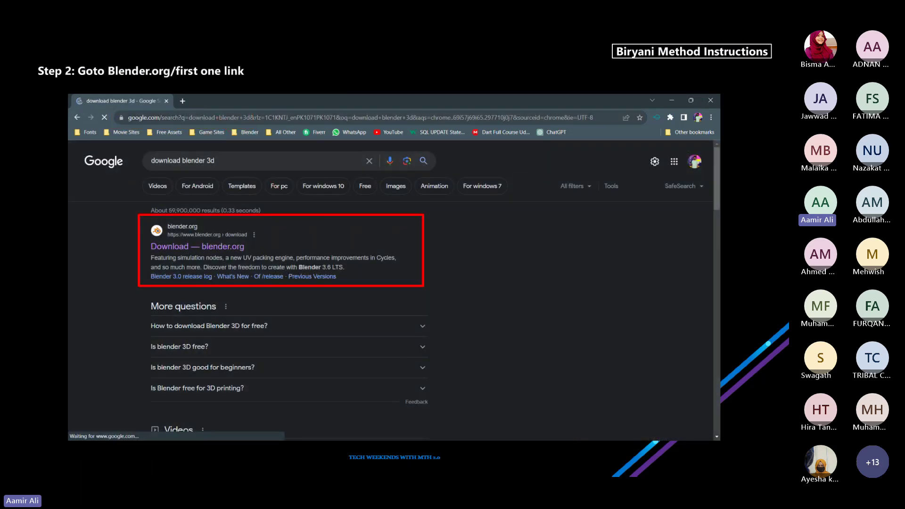
{"action": "key", "text": "Left"}
{"action": "key", "text": "Right"}
{"action": "key", "text": "Right"}
{"action": "key", "text": "Right"}
{"action": "key", "text": "Right"}
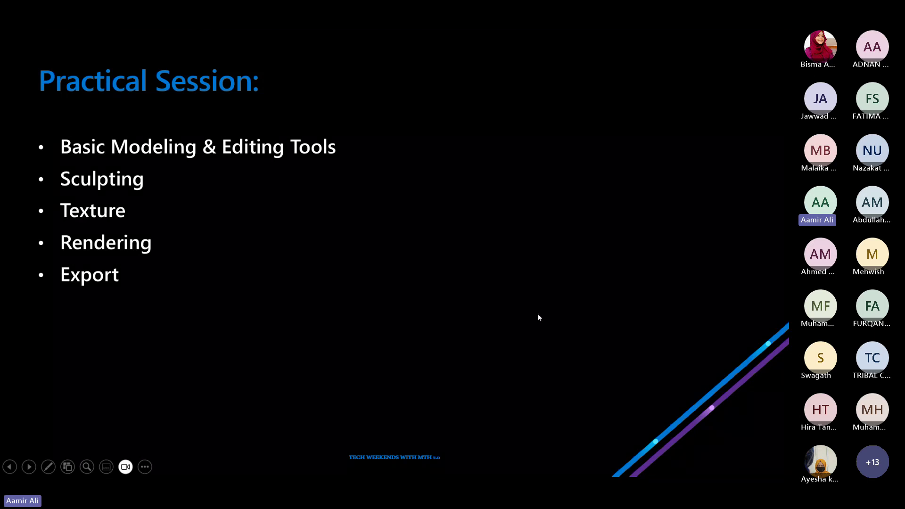
Step: Switch from the slide show to Blender and start a new General file
{"action": "key", "text": "super+d"}
{"action": "left_click", "coordinate": [463, 462]}
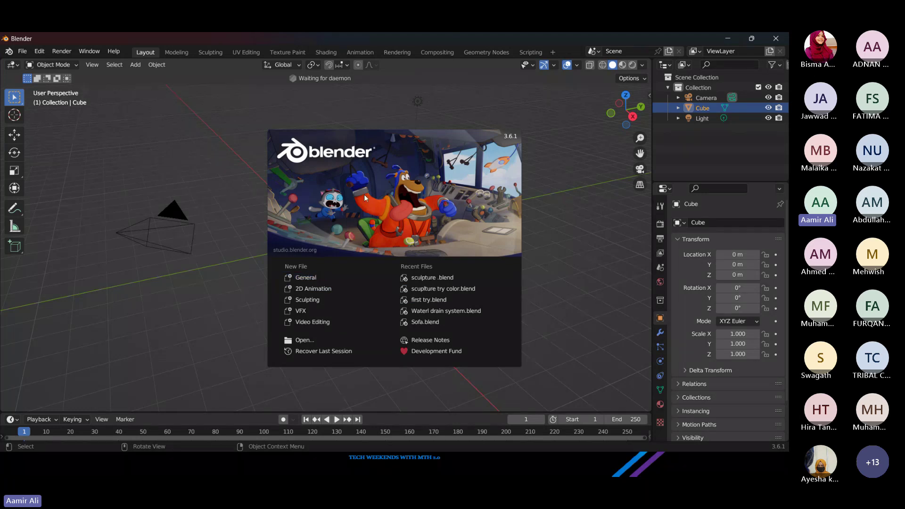
{"action": "left_click", "coordinate": [304, 279]}
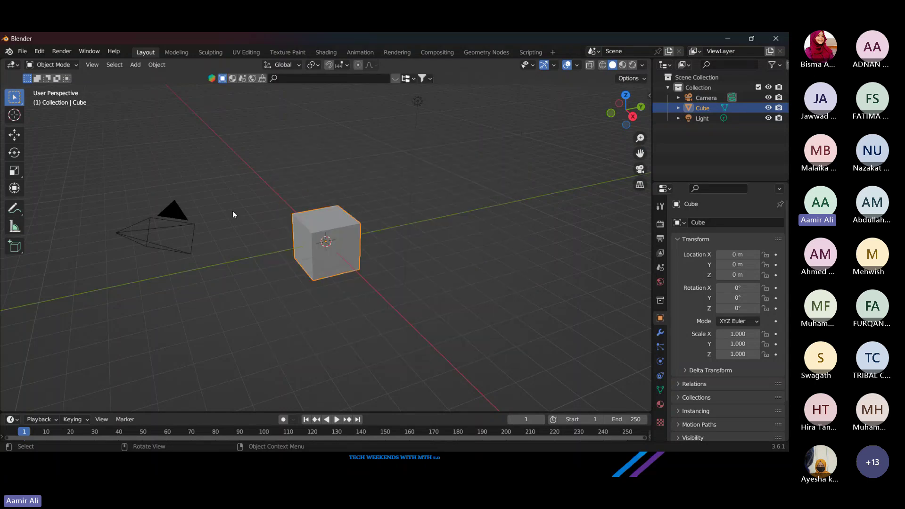
Step: Select the camera and the light in turn to identify the objects in the default scene
{"action": "left_click_drag", "start_coordinate": [233, 211], "coordinate": [289, 273]}
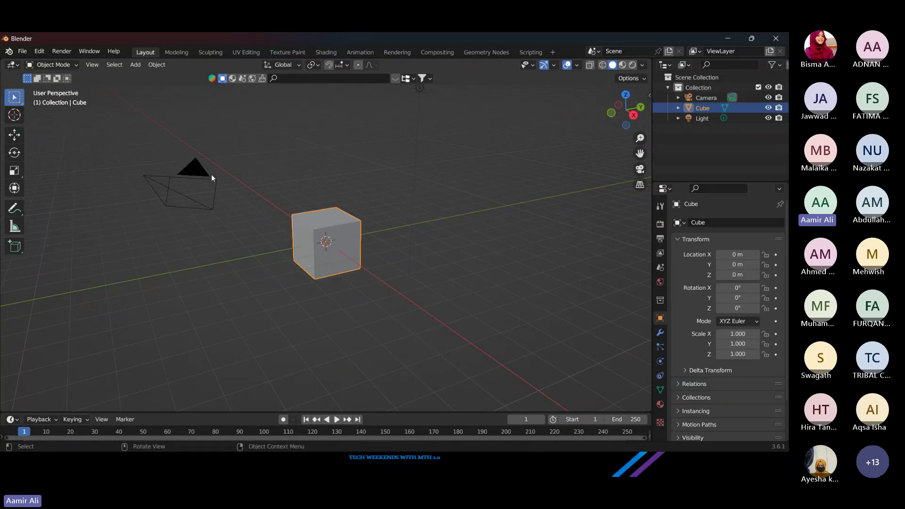
{"action": "left_click", "coordinate": [197, 169]}
{"action": "scroll", "coordinate": [270, 199], "scroll_direction": "down", "scroll_amount": 3}
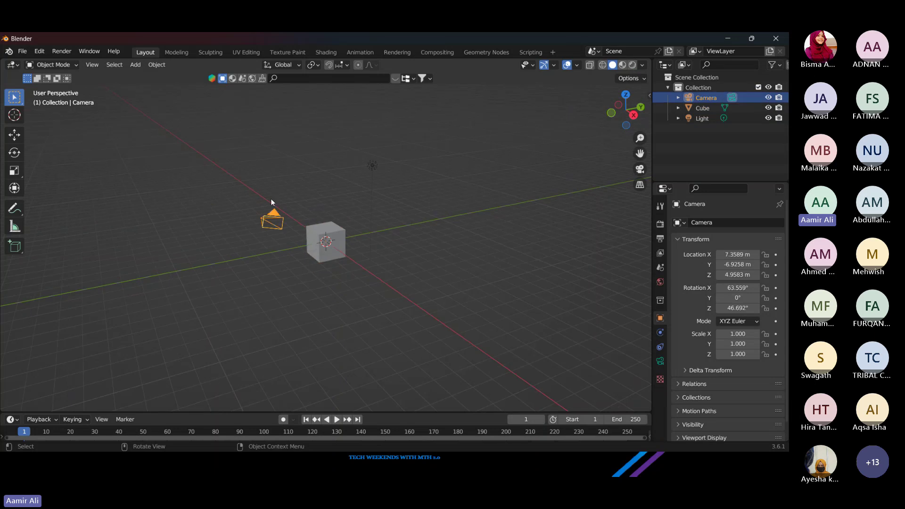
{"action": "left_click", "coordinate": [367, 174]}
{"action": "scroll", "coordinate": [350, 213], "scroll_direction": "up", "scroll_amount": 5}
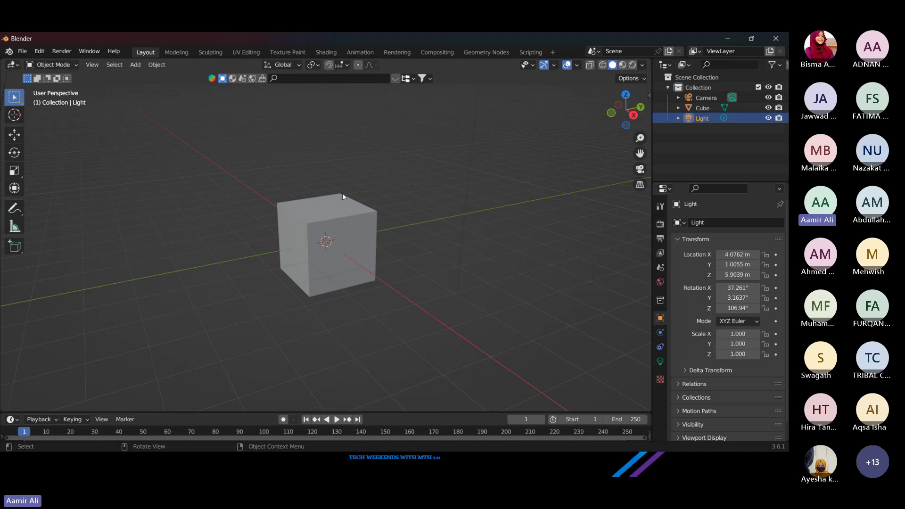
{"action": "scroll", "coordinate": [342, 193], "scroll_direction": "down", "scroll_amount": 2}
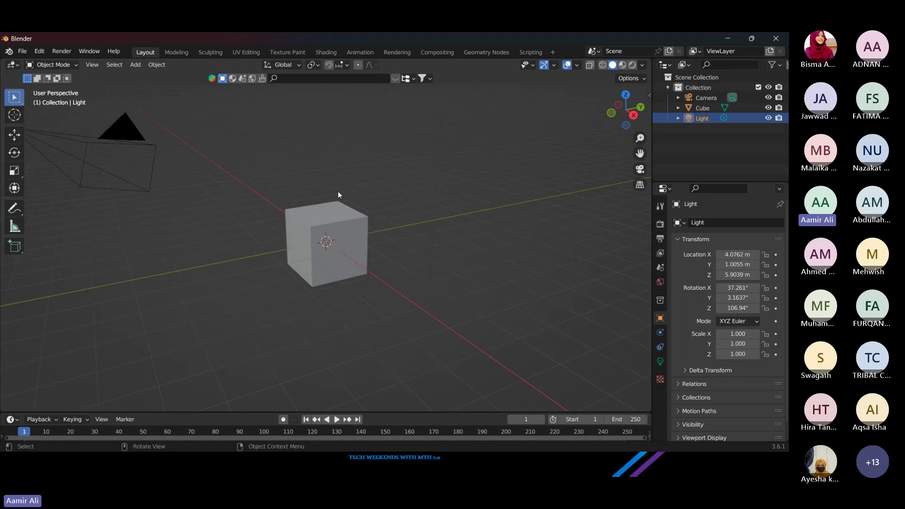
{"action": "left_click_drag", "start_coordinate": [338, 191], "coordinate": [343, 215]}
{"action": "left_click", "coordinate": [367, 184]}
{"action": "scroll", "coordinate": [342, 214], "scroll_direction": "up", "scroll_amount": 2}
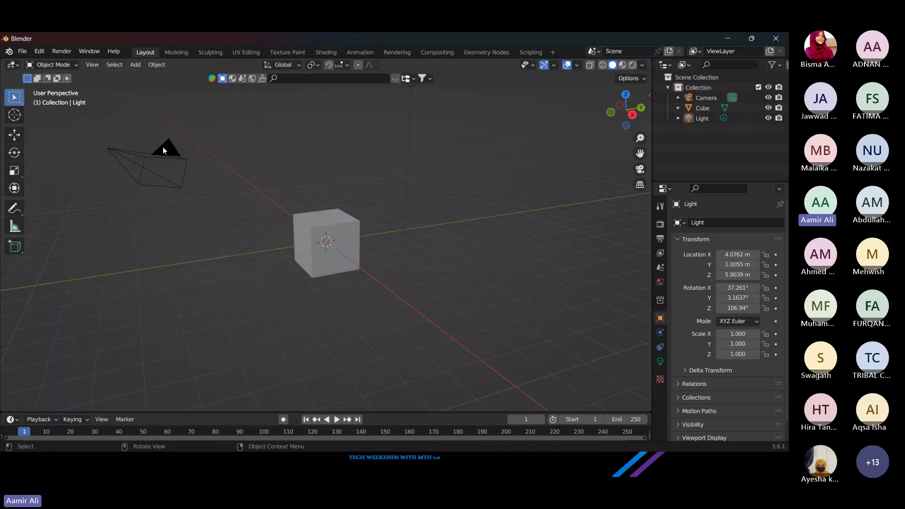
{"action": "left_click", "coordinate": [166, 150]}
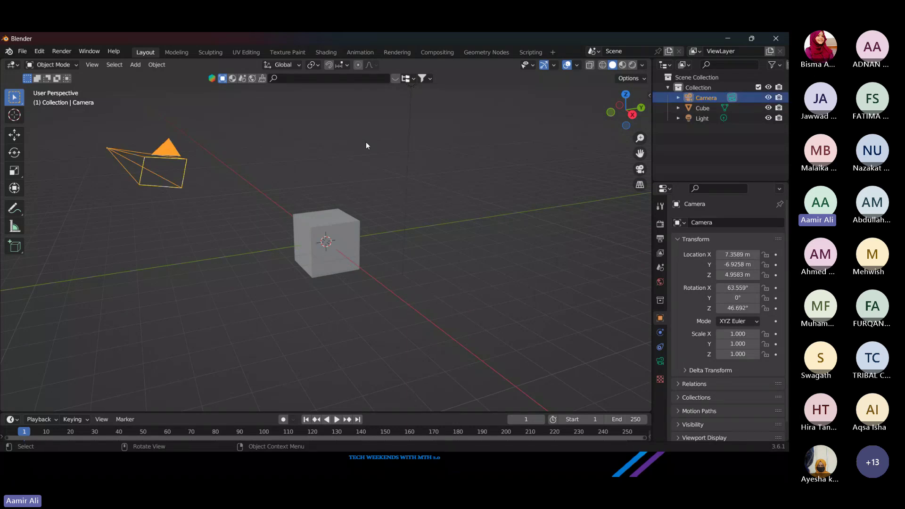
{"action": "left_click", "coordinate": [408, 122]}
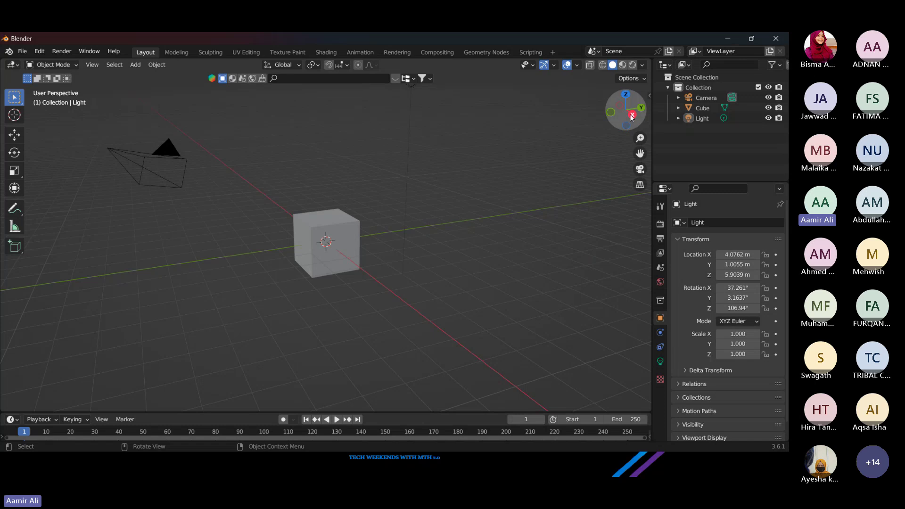
Step: Switch to the Right Orthographic view with the navigation gizmo and orbit back to a perspective view of the cube
{"action": "mouse_move", "coordinate": [632, 118]}
{"action": "left_mouse_down"}
{"action": "mouse_move", "coordinate": [642, 117]}
{"action": "mouse_move", "coordinate": [630, 101]}
{"action": "left_mouse_up"}
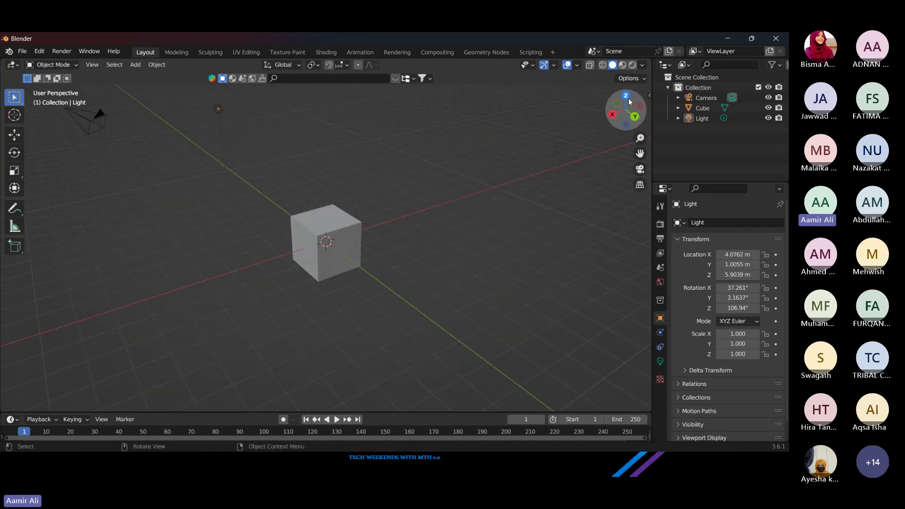
{"action": "left_click", "coordinate": [613, 114]}
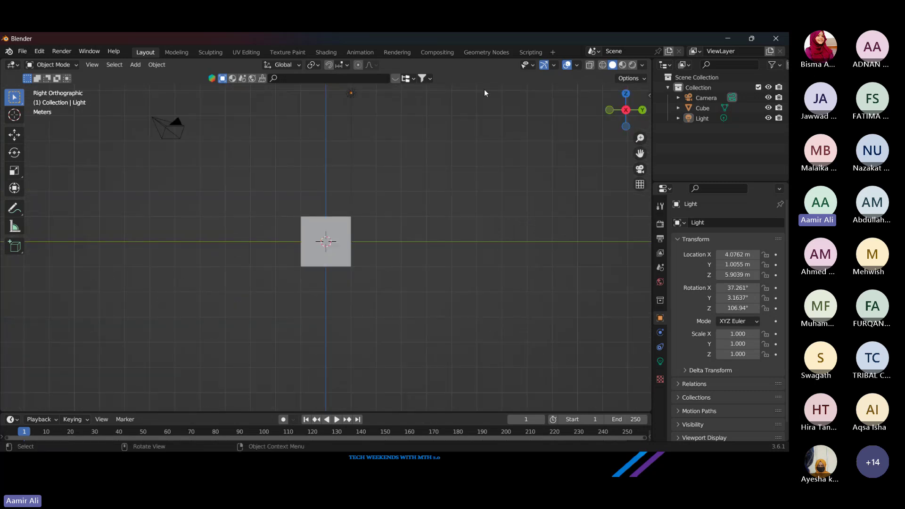
{"action": "left_click_drag", "start_coordinate": [355, 206], "coordinate": [519, 242]}
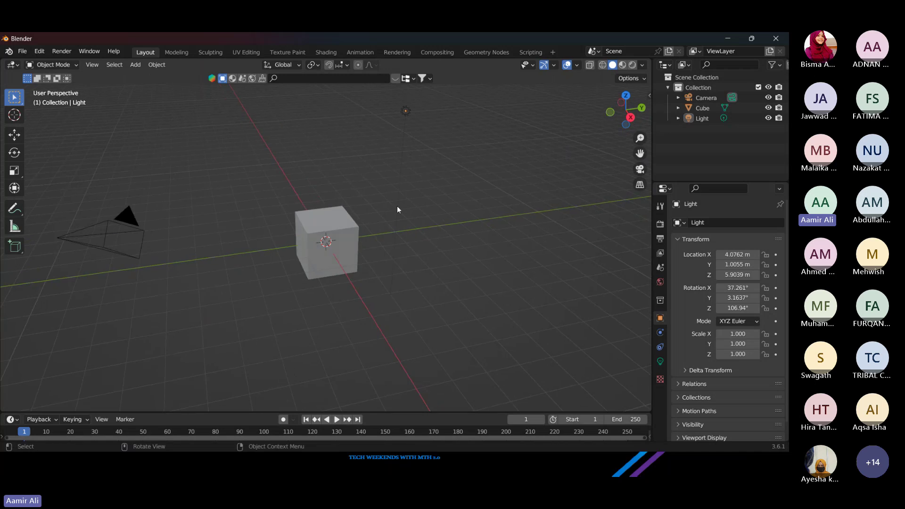
{"action": "left_click_drag", "start_coordinate": [452, 243], "coordinate": [343, 210]}
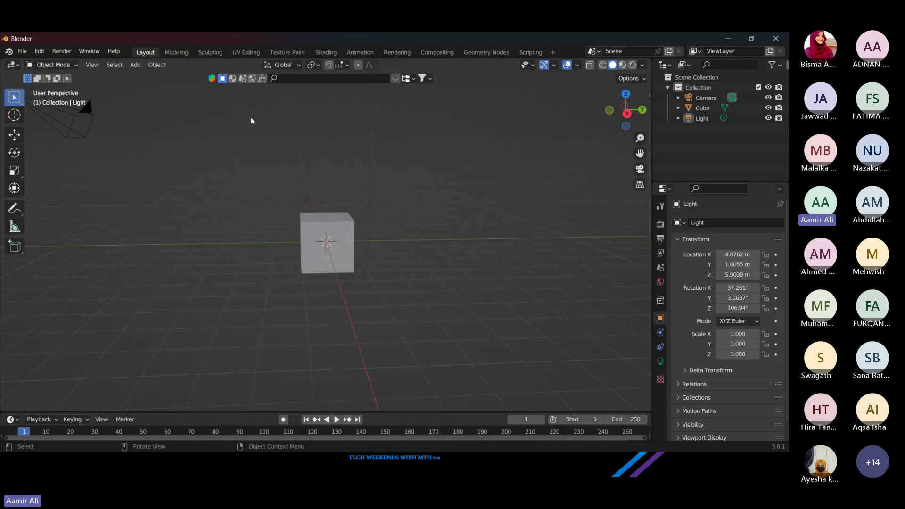
{"action": "left_click_drag", "start_coordinate": [251, 122], "coordinate": [378, 185]}
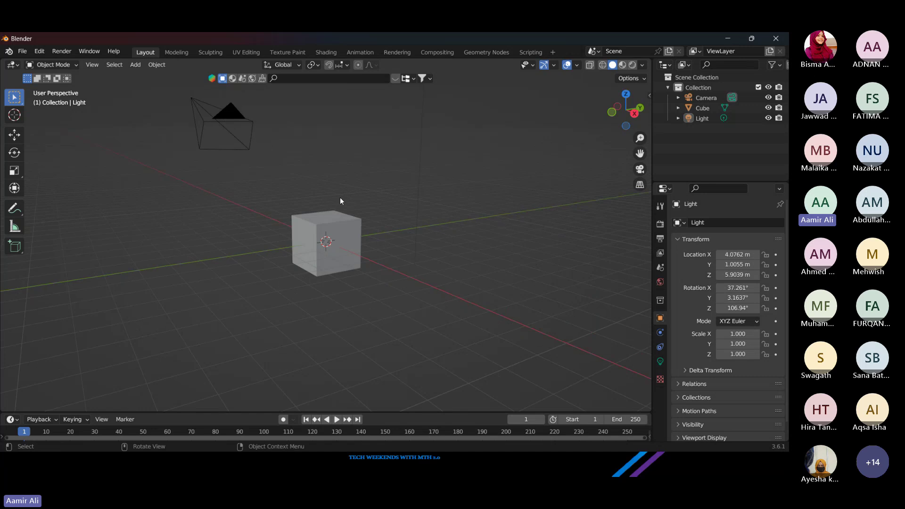
Step: Zoom in and out and orbit around the scene to examine the cube, camera and light from different angles
{"action": "scroll", "coordinate": [342, 213], "scroll_direction": "down", "scroll_amount": 3}
{"action": "scroll", "coordinate": [342, 213], "scroll_direction": "up", "scroll_amount": 5}
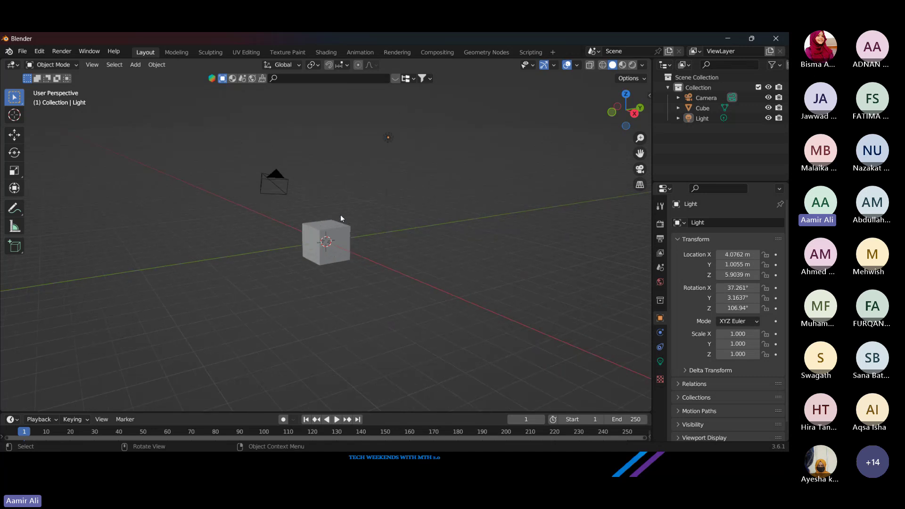
{"action": "scroll", "coordinate": [341, 214], "scroll_direction": "down", "scroll_amount": 2}
{"action": "scroll", "coordinate": [414, 189], "scroll_direction": "up", "scroll_amount": 1}
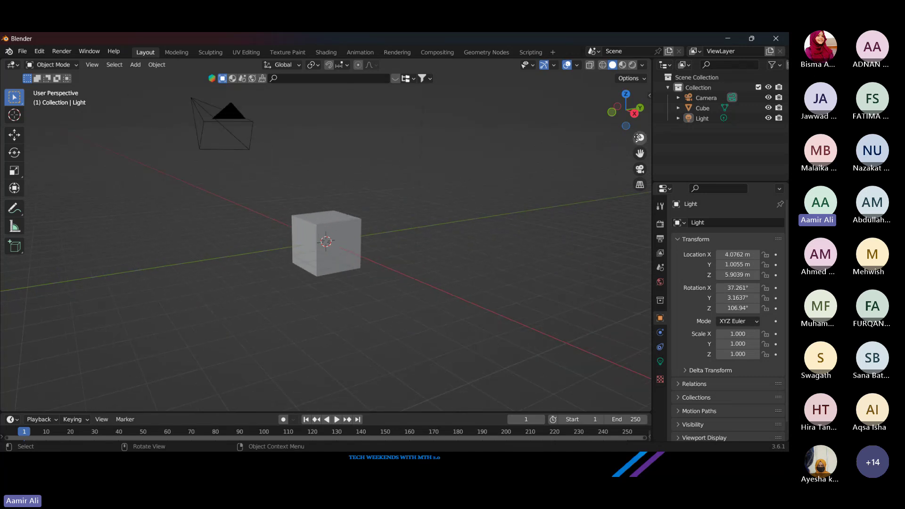
{"action": "mouse_move", "coordinate": [639, 137]}
{"action": "left_mouse_down"}
{"action": "mouse_move", "coordinate": [640, 169]}
{"action": "mouse_move", "coordinate": [639, 132]}
{"action": "mouse_move", "coordinate": [641, 141]}
{"action": "left_mouse_up"}
{"action": "mouse_move", "coordinate": [399, 194]}
{"action": "left_mouse_down"}
{"action": "mouse_move", "coordinate": [446, 207]}
{"action": "mouse_move", "coordinate": [403, 180]}
{"action": "left_mouse_up"}
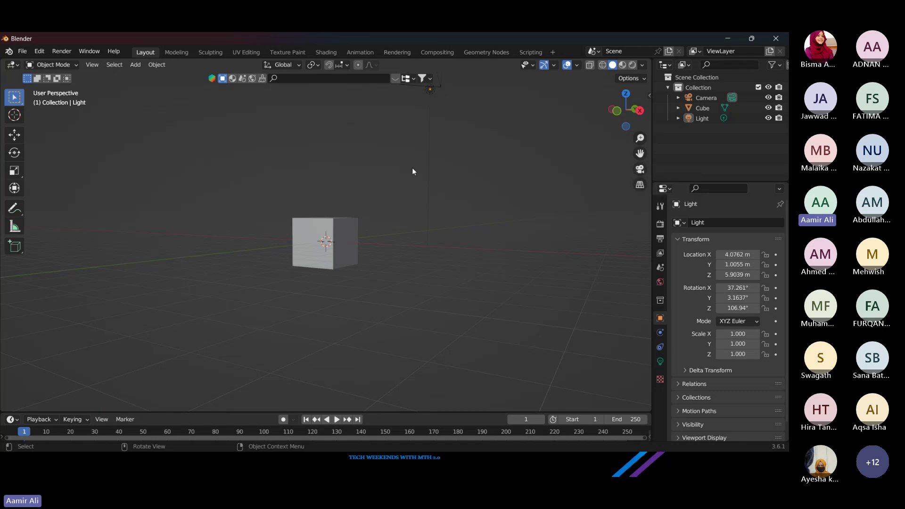
{"action": "left_click_drag", "start_coordinate": [440, 165], "coordinate": [430, 198]}
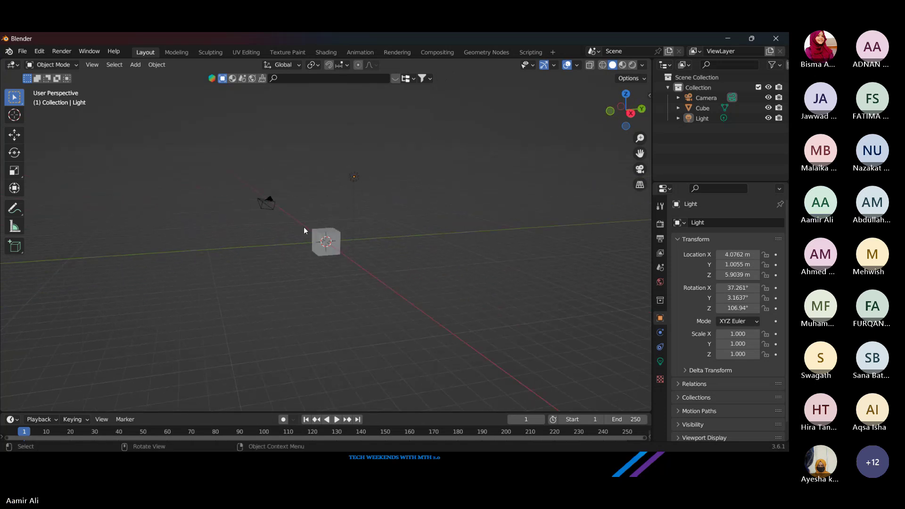
{"action": "scroll", "coordinate": [304, 227], "scroll_direction": "up", "scroll_amount": 2}
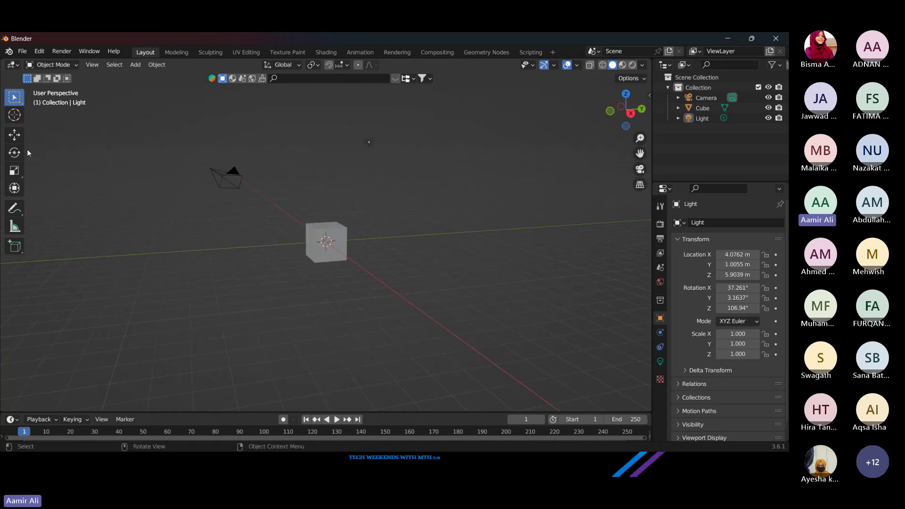
{"action": "left_click_drag", "start_coordinate": [79, 120], "coordinate": [285, 246]}
{"action": "scroll", "coordinate": [285, 246], "scroll_direction": "up", "scroll_amount": 3}
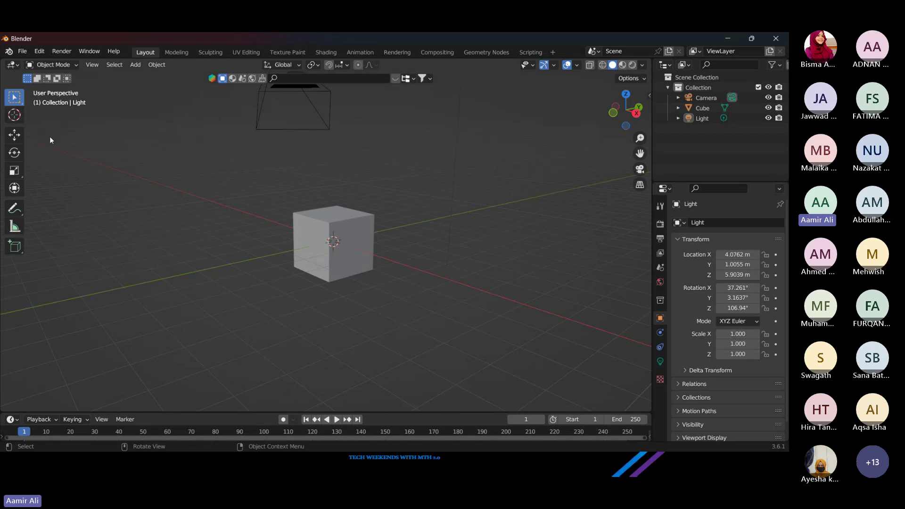
Step: Activate the Tweak selection tool and use it to pick the cube and the light individually
{"action": "left_click", "coordinate": [13, 136]}
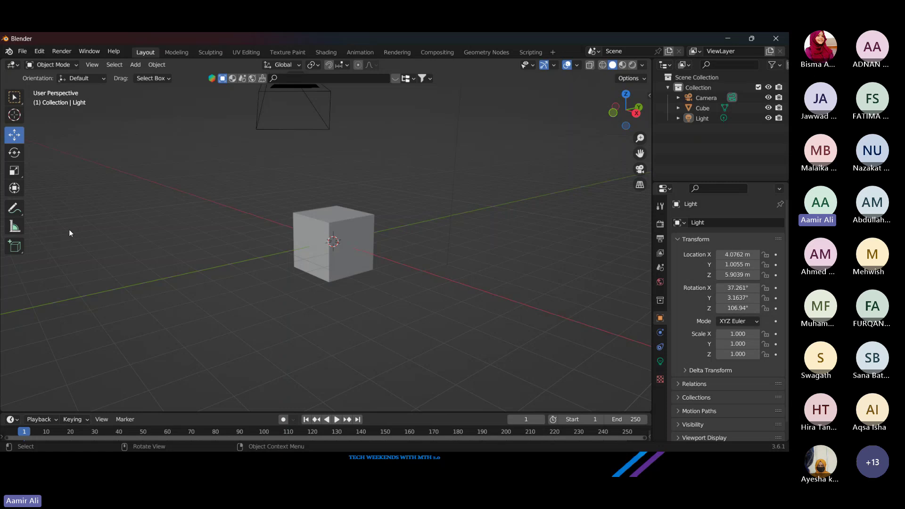
{"action": "left_click", "coordinate": [19, 99]}
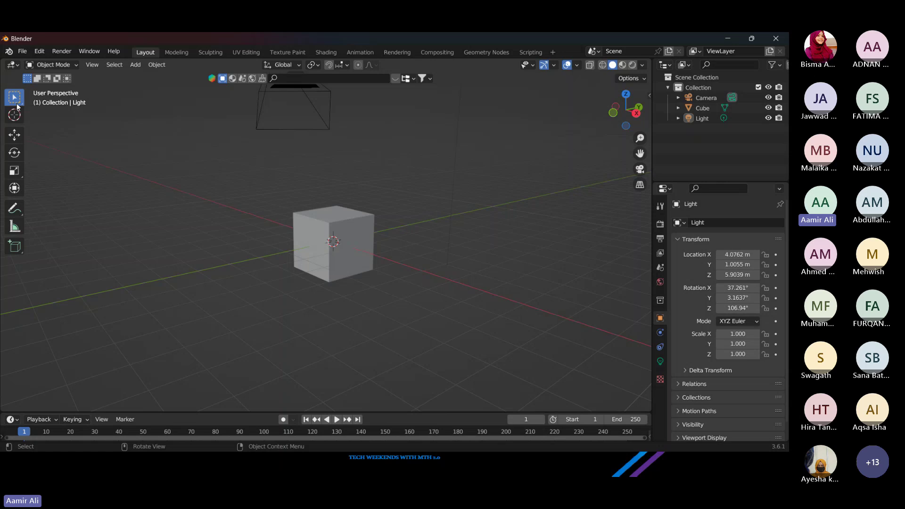
{"action": "left_click_drag", "start_coordinate": [15, 97], "coordinate": [33, 100]}
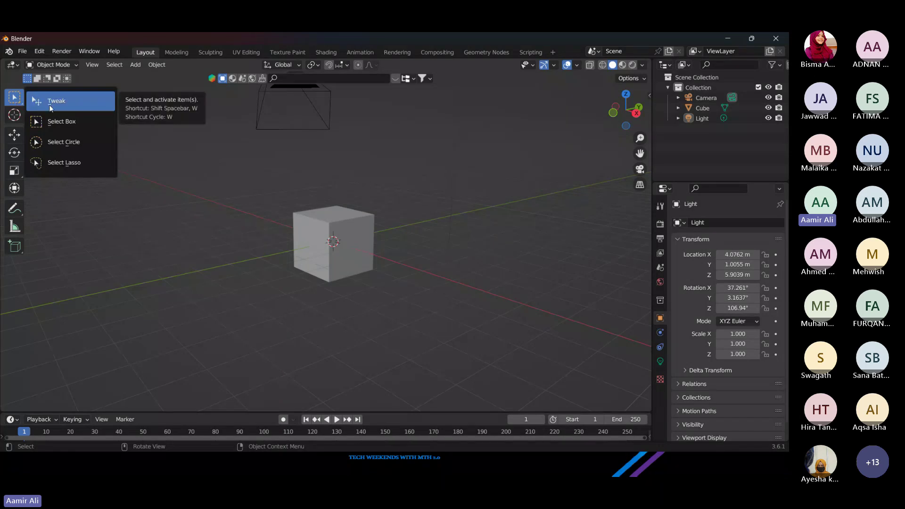
{"action": "left_click", "coordinate": [50, 107]}
{"action": "left_click", "coordinate": [356, 225]}
{"action": "left_click", "coordinate": [321, 114]}
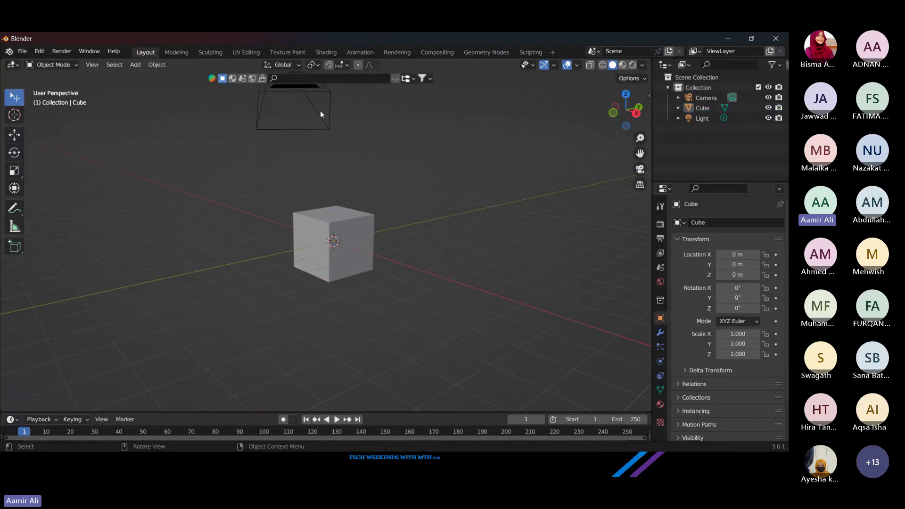
{"action": "left_click", "coordinate": [322, 112]}
{"action": "left_click", "coordinate": [451, 139]}
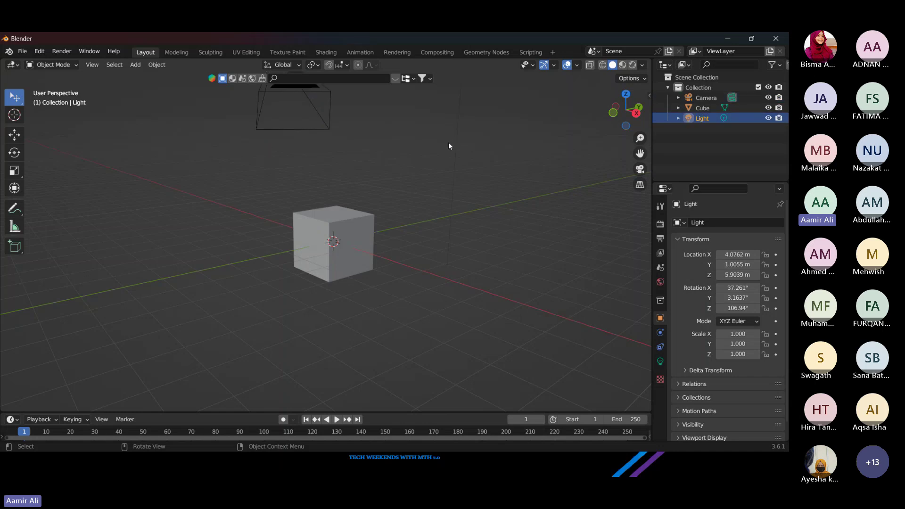
Step: Switch to Select Box and box-select the camera, cube and light together, followed by the cube alone
{"action": "left_click_drag", "start_coordinate": [14, 97], "coordinate": [87, 126]}
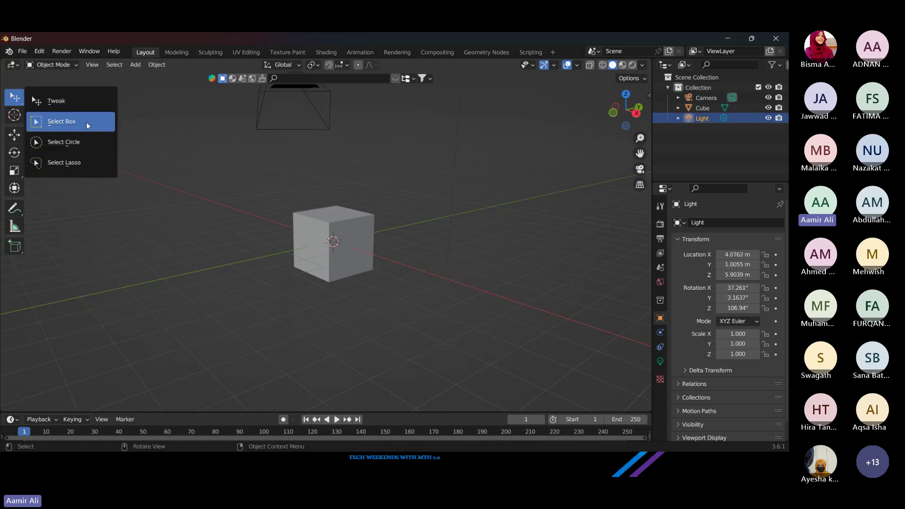
{"action": "left_click", "coordinate": [88, 126]}
{"action": "scroll", "coordinate": [227, 188], "scroll_direction": "down", "scroll_amount": 3}
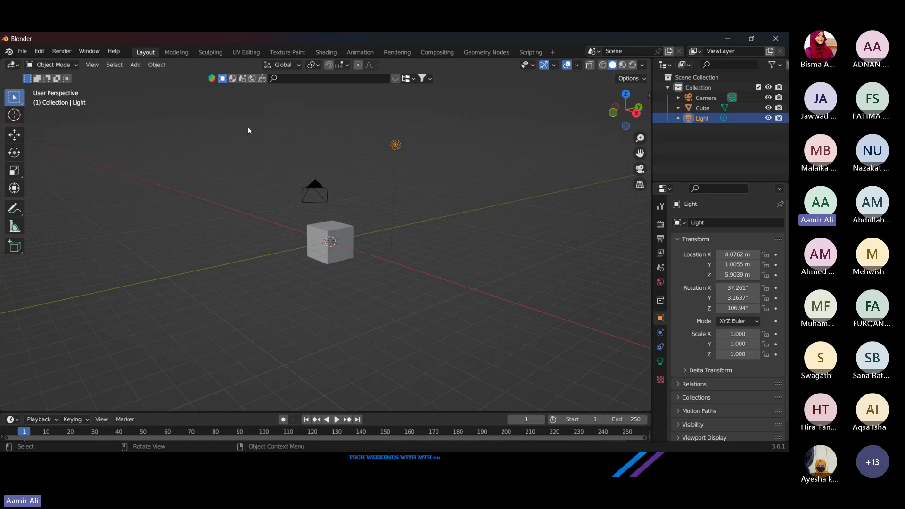
{"action": "left_click_drag", "start_coordinate": [253, 131], "coordinate": [473, 285]}
{"action": "left_click_drag", "start_coordinate": [458, 234], "coordinate": [287, 199]}
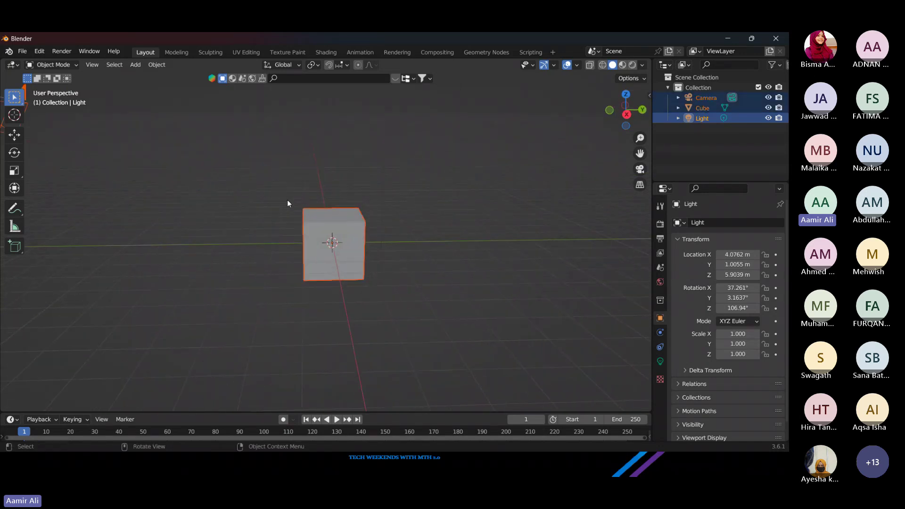
{"action": "left_click_drag", "start_coordinate": [255, 172], "coordinate": [319, 221]}
{"action": "scroll", "coordinate": [290, 207], "scroll_direction": "down", "scroll_amount": 2}
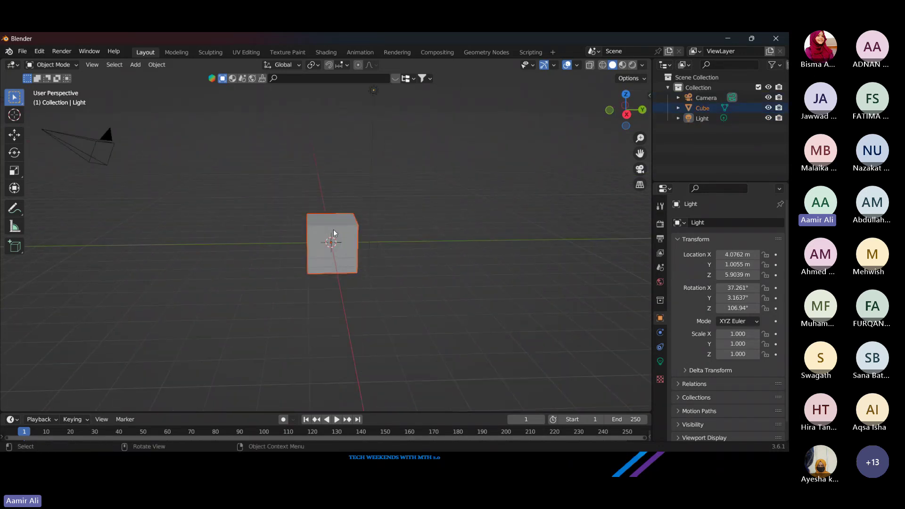
Step: Select the cube directly in the viewport and clear the selection
{"action": "left_click", "coordinate": [333, 229]}
{"action": "left_click", "coordinate": [267, 201]}
{"action": "left_click", "coordinate": [312, 220]}
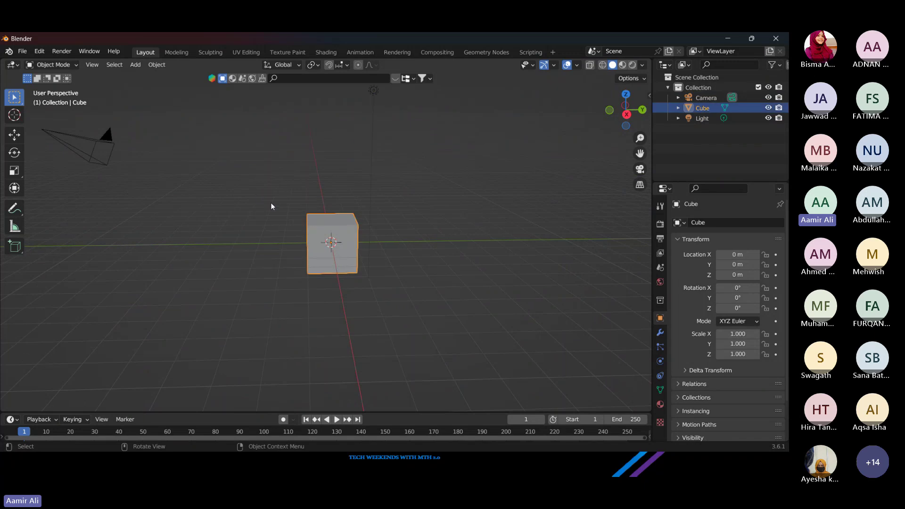
{"action": "left_click", "coordinate": [271, 207]}
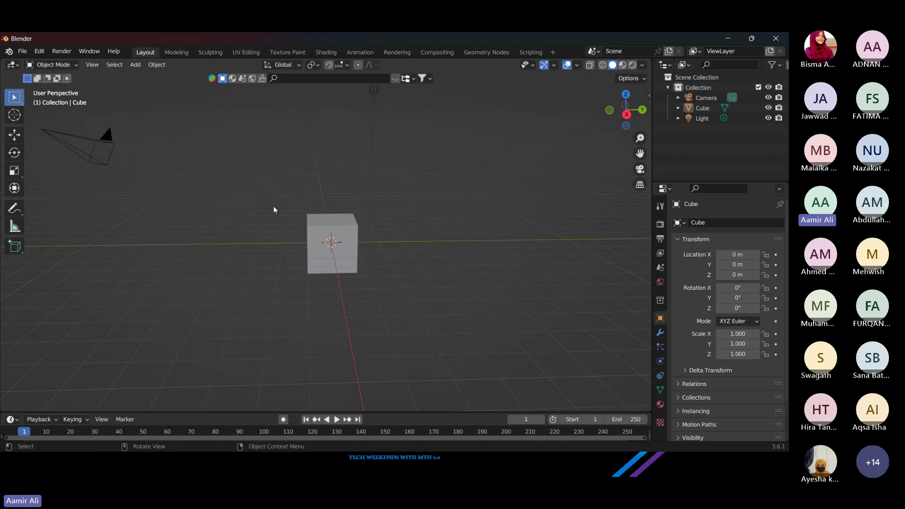
Step: Switch to Select Lasso and draw a lasso around the cube to select it
{"action": "left_click", "coordinate": [22, 102]}
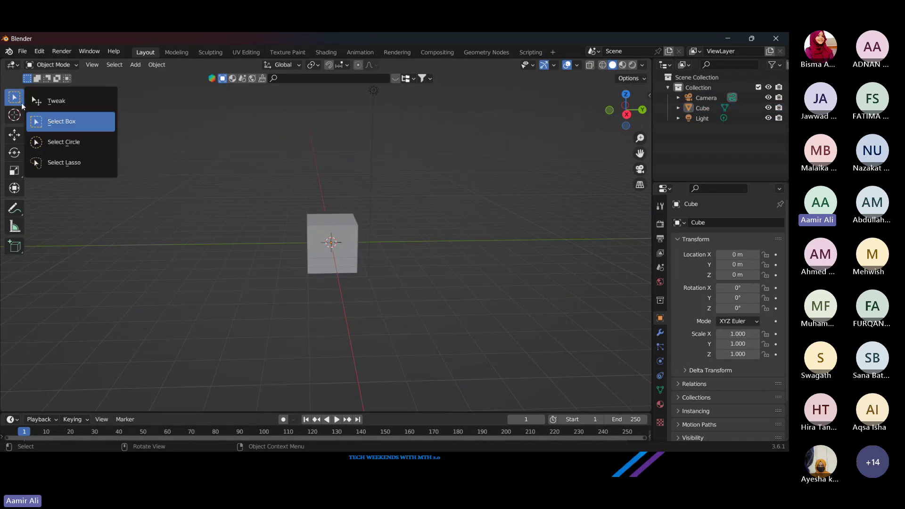
{"action": "left_click", "coordinate": [61, 157]}
{"action": "mouse_move", "coordinate": [281, 183]}
{"action": "left_mouse_down"}
{"action": "mouse_move", "coordinate": [130, 122]}
{"action": "mouse_move", "coordinate": [210, 329]}
{"action": "left_mouse_up"}
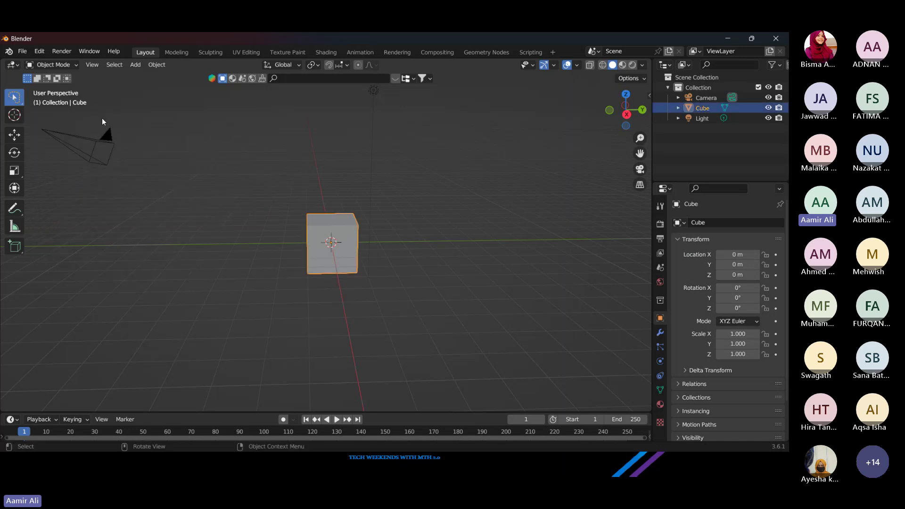
{"action": "left_click_drag", "start_coordinate": [53, 121], "coordinate": [198, 141]}
{"action": "mouse_move", "coordinate": [288, 141]}
{"action": "left_mouse_down"}
{"action": "mouse_move", "coordinate": [226, 135]}
{"action": "mouse_move", "coordinate": [290, 141]}
{"action": "mouse_move", "coordinate": [362, 336]}
{"action": "mouse_move", "coordinate": [377, 188]}
{"action": "left_mouse_up"}
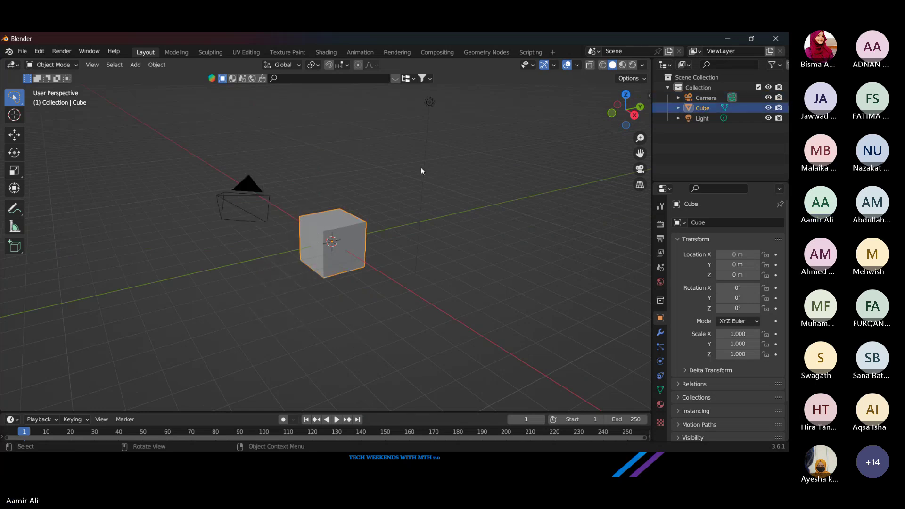
Step: Restore Select Box as the selection tool and use the Move tool to reposition the cube to about X 1.86 m, Y -0.22 m, Z 0.72 m
{"action": "left_click", "coordinate": [14, 98]}
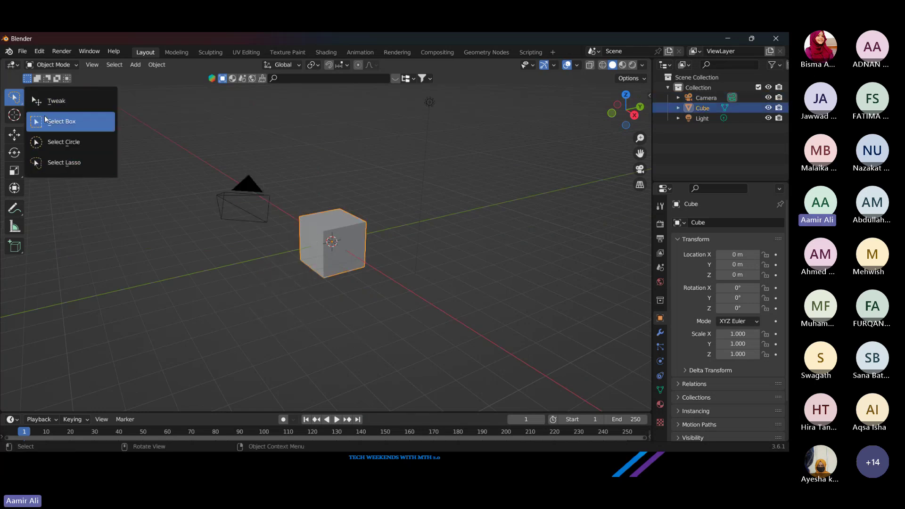
{"action": "left_click", "coordinate": [56, 122]}
{"action": "left_click", "coordinate": [18, 136]}
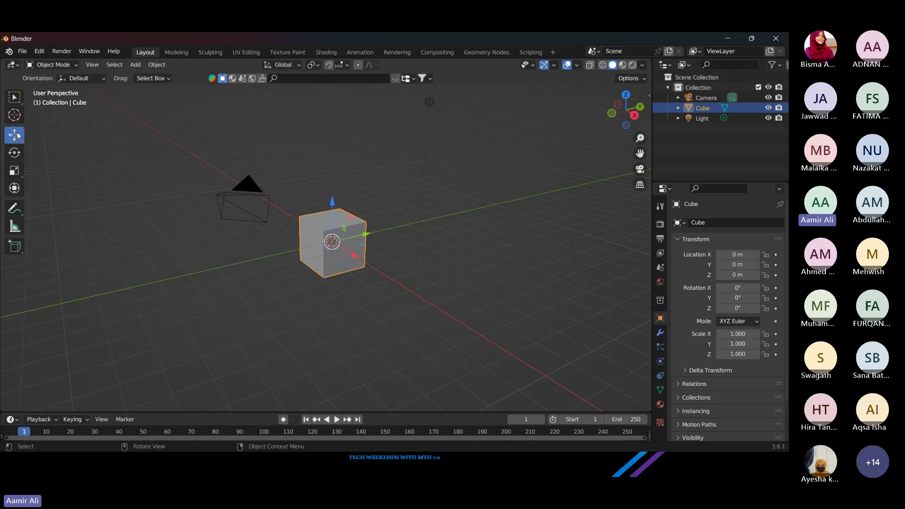
{"action": "key", "text": "KP_6"}
{"action": "key", "text": "KP_6"}
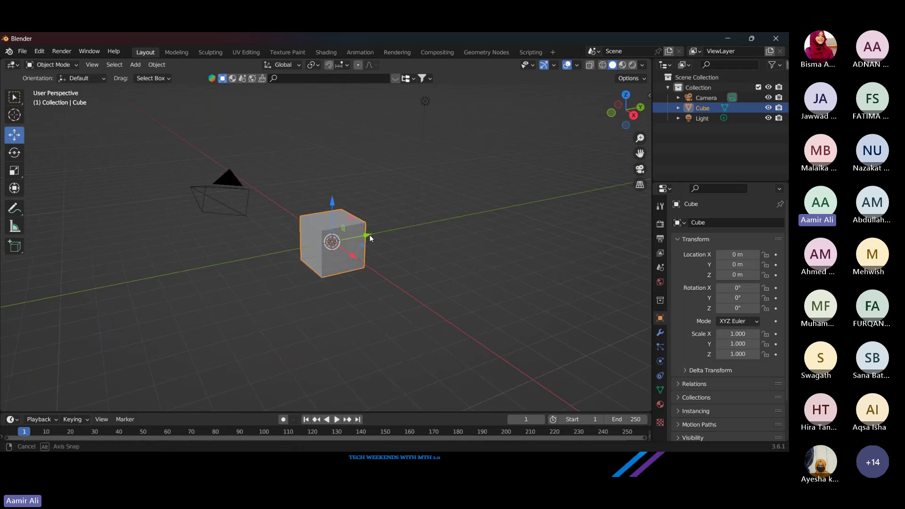
{"action": "key", "text": "KP_6"}
{"action": "key", "text": "KP_6"}
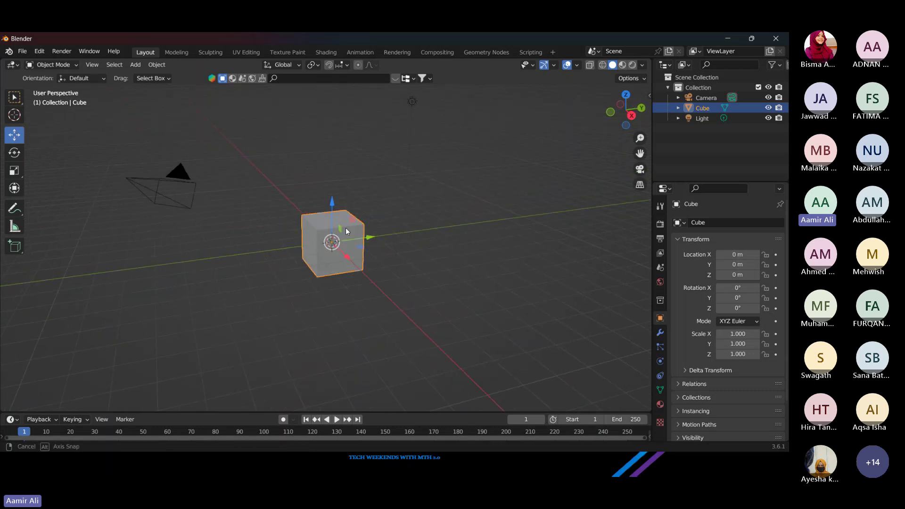
{"action": "left_click_drag", "start_coordinate": [361, 237], "coordinate": [390, 270]}
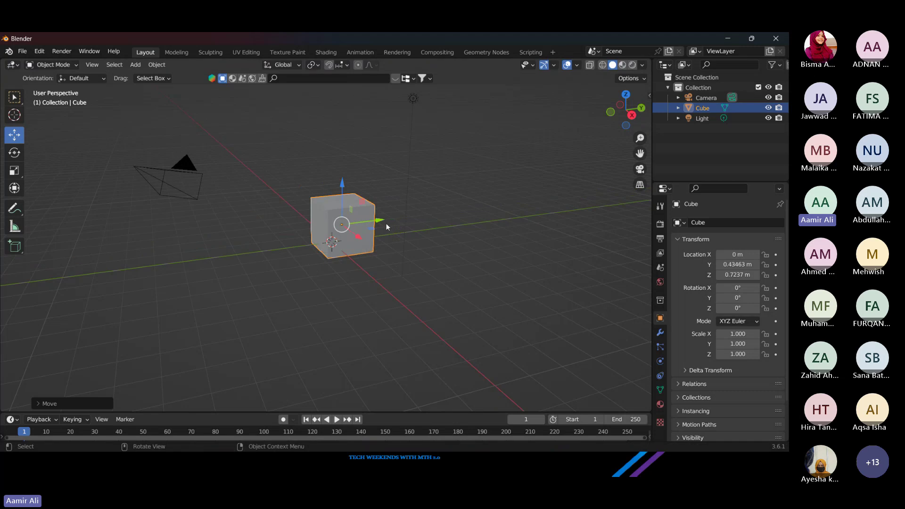
{"action": "left_click_drag", "start_coordinate": [383, 223], "coordinate": [363, 257]}
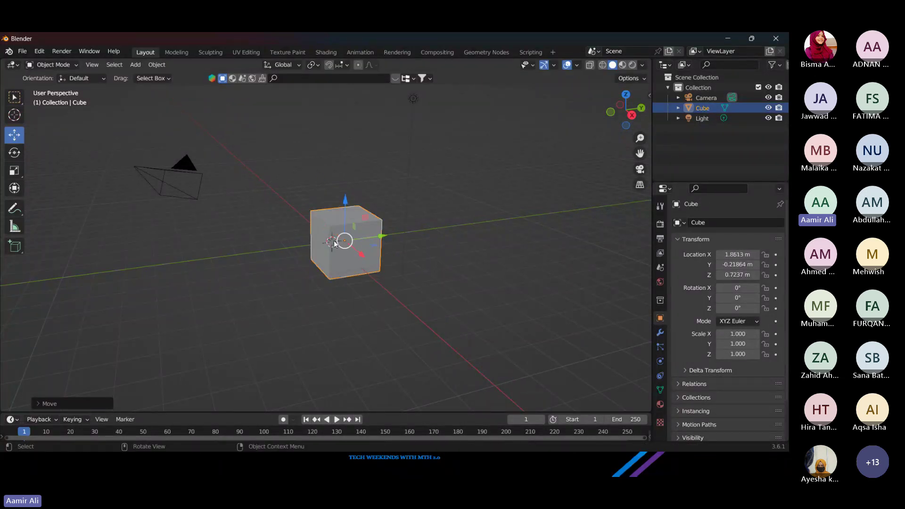
Step: View the moved cube along its axes in the front, top and right views
{"action": "left_click_drag", "start_coordinate": [400, 210], "coordinate": [326, 217]}
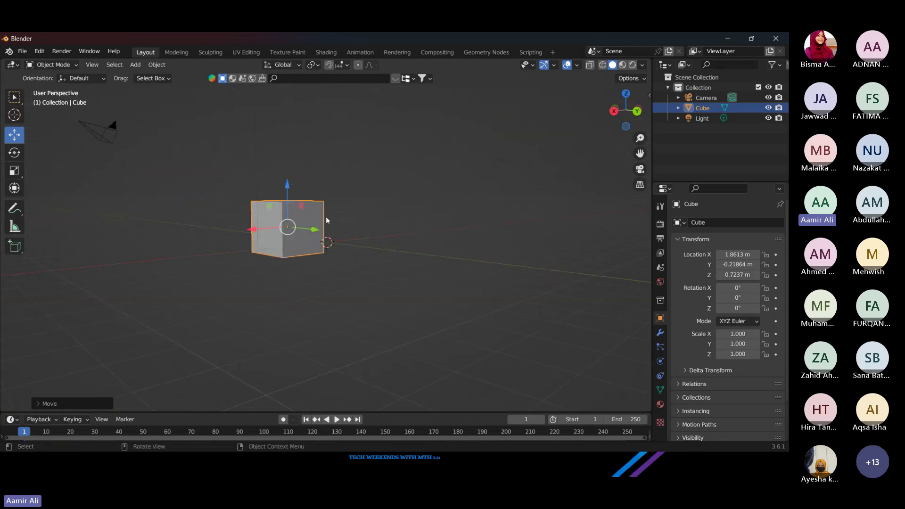
{"action": "left_click", "coordinate": [616, 112]}
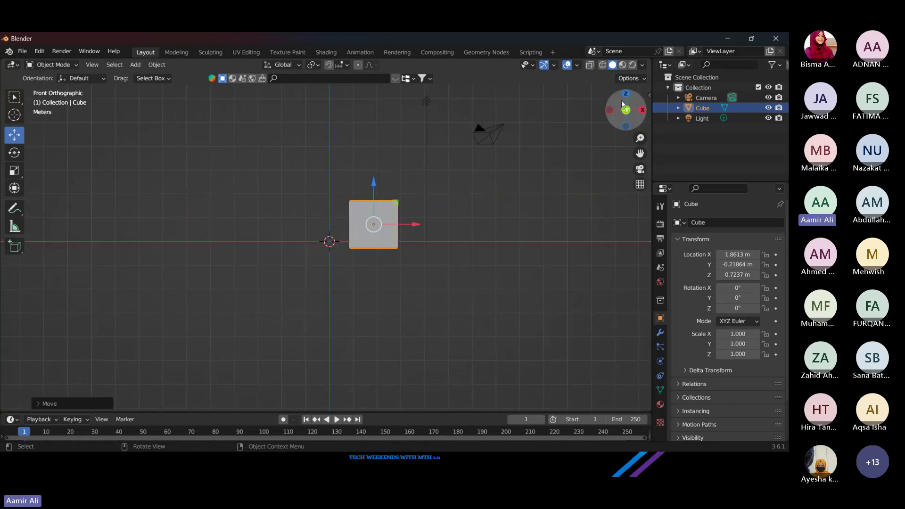
{"action": "left_click", "coordinate": [626, 95]}
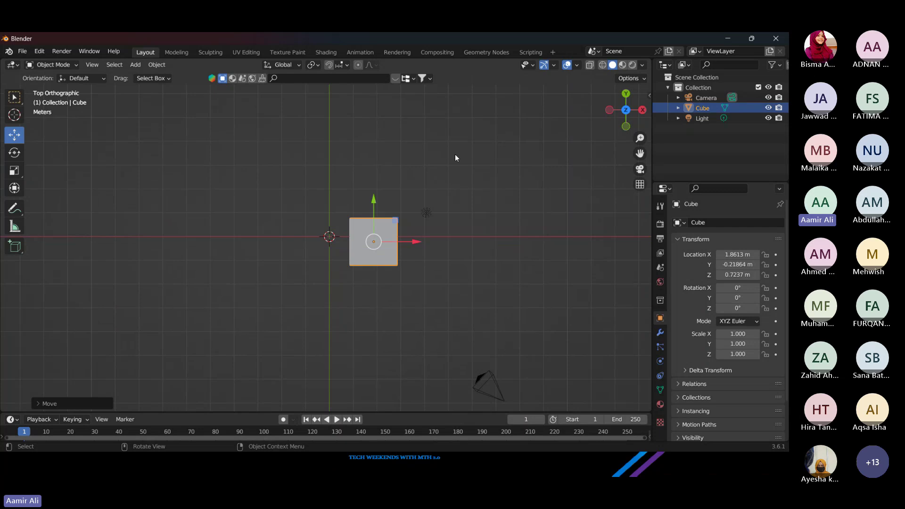
{"action": "left_click", "coordinate": [641, 111]}
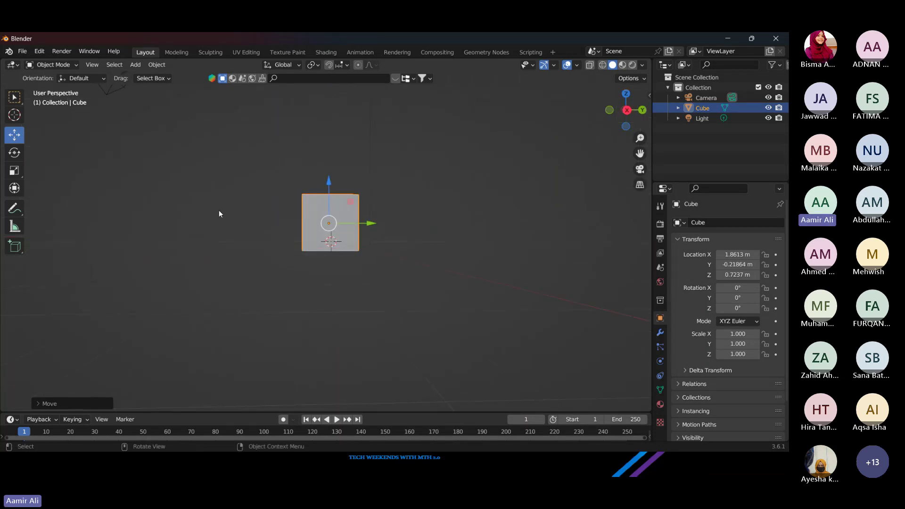
Step: Clear the selection, select the cube again and return to the selection tool
{"action": "left_click_drag", "start_coordinate": [269, 175], "coordinate": [319, 231]}
{"action": "left_click", "coordinate": [339, 182]}
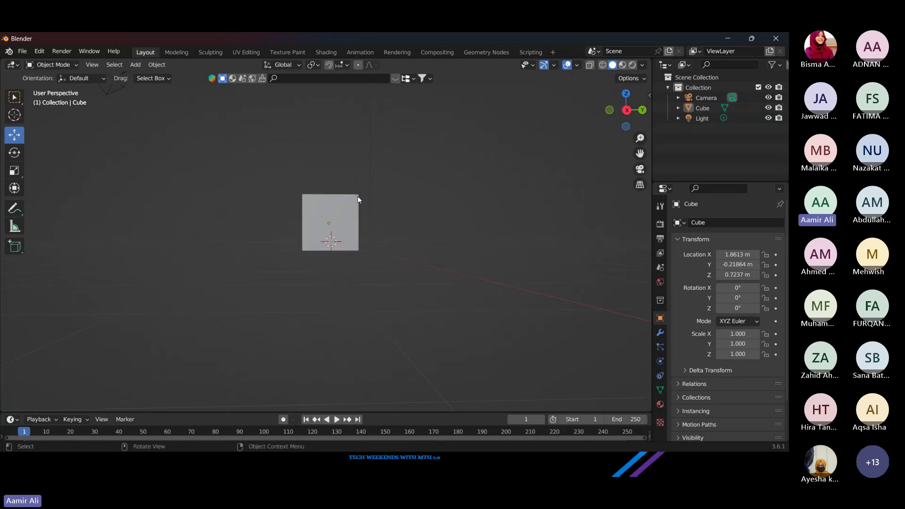
{"action": "left_click_drag", "start_coordinate": [359, 199], "coordinate": [384, 237]}
{"action": "left_click", "coordinate": [386, 237]}
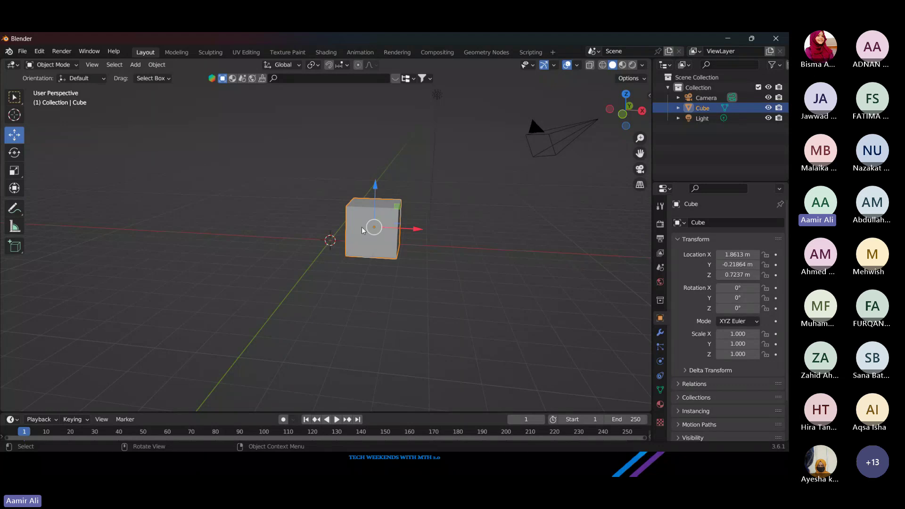
{"action": "key", "text": "w"}
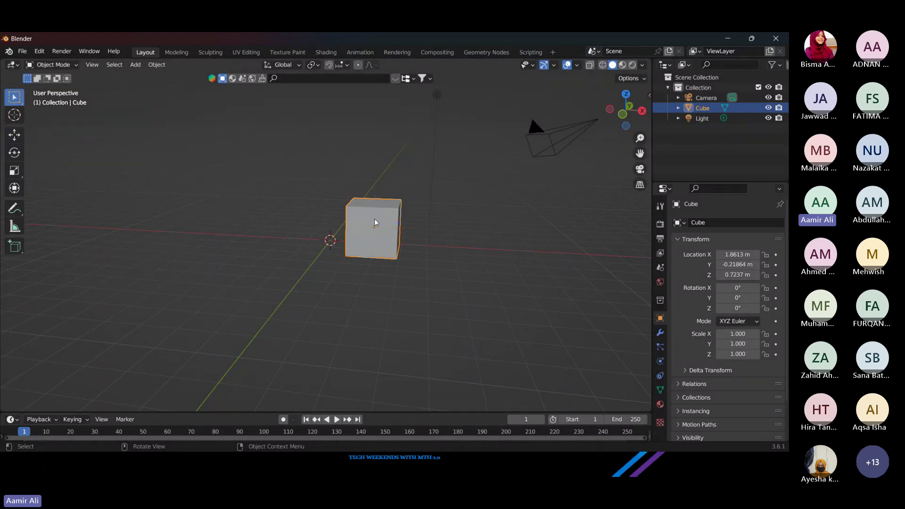
Step: Grab the cube and move it freely to about X -1.07 m, Y 0.29 m, Z 4.83 m, and undo the move
{"action": "key", "text": "g"}
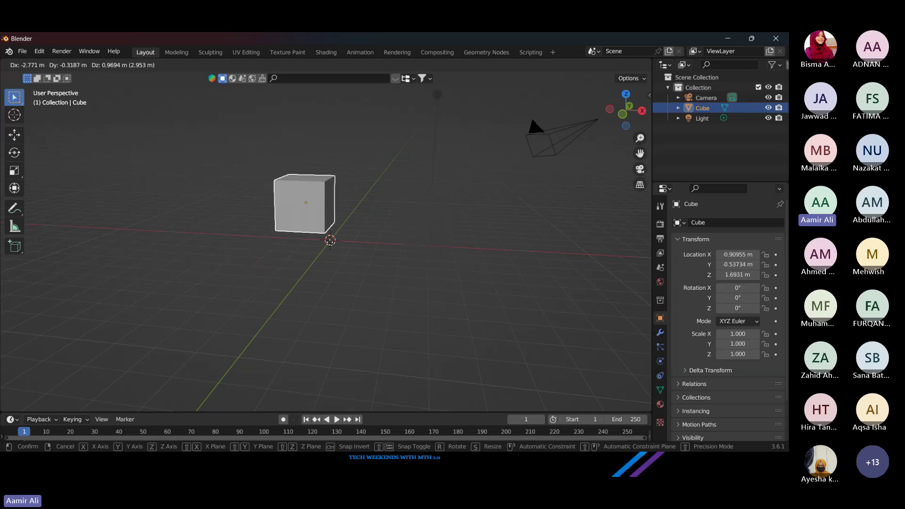
{"action": "left_click", "coordinate": [331, 166]}
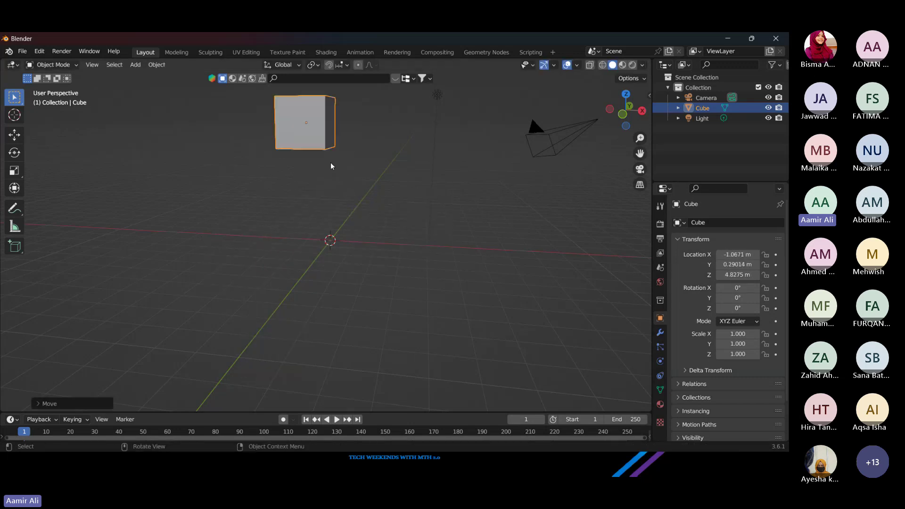
{"action": "left_click_drag", "start_coordinate": [397, 158], "coordinate": [295, 160]}
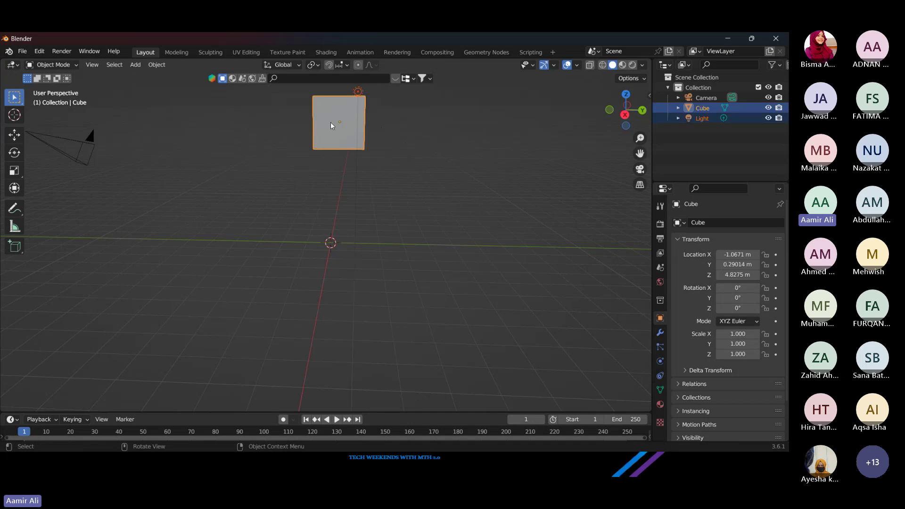
{"action": "key", "text": "g"}
{"action": "left_click", "coordinate": [331, 205]}
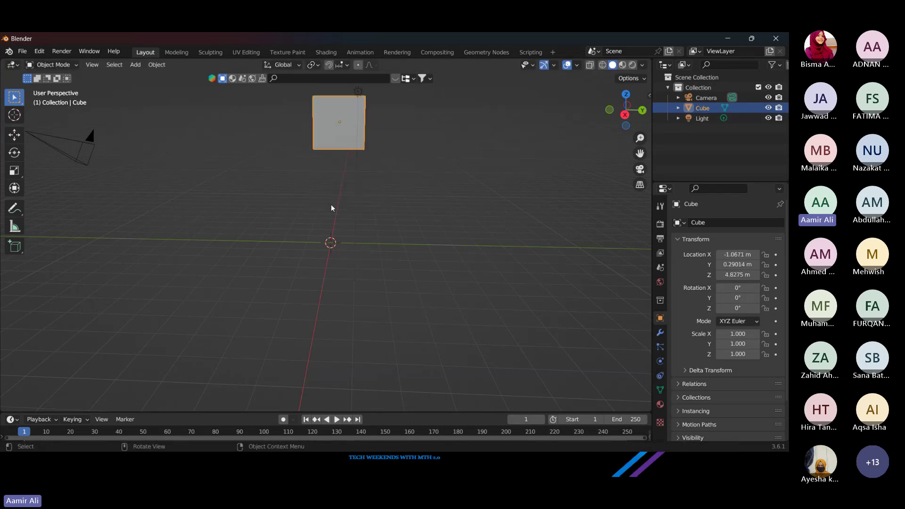
{"action": "key", "text": "ctrl+z"}
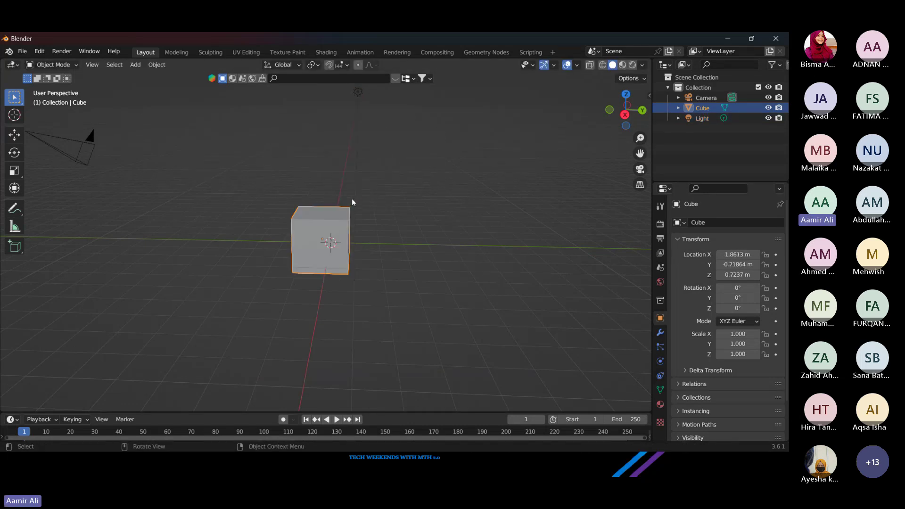
Step: Reselect the cube, try grabbing it constrained to the Z, Y and X axes in turn, and cancel the move
{"action": "left_click", "coordinate": [279, 249]}
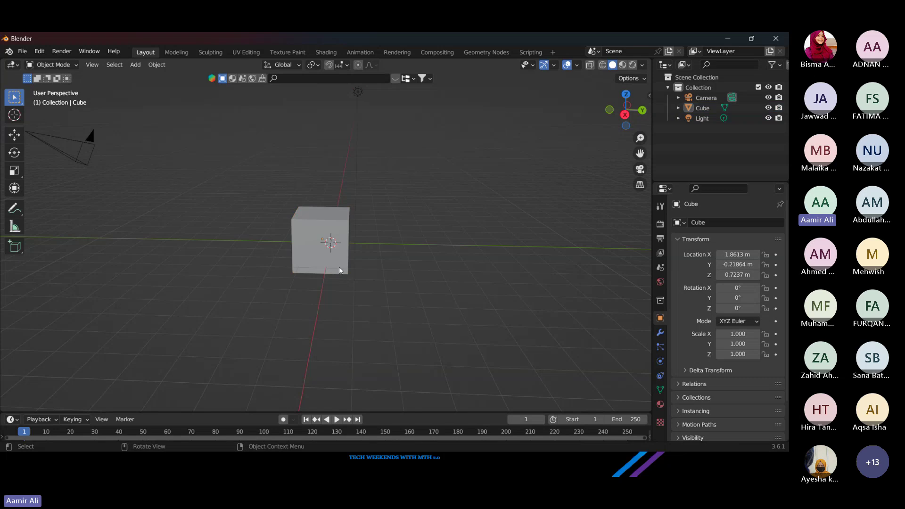
{"action": "left_click_drag", "start_coordinate": [338, 279], "coordinate": [446, 218]}
{"action": "left_click", "coordinate": [343, 211]}
{"action": "key", "text": "g"}
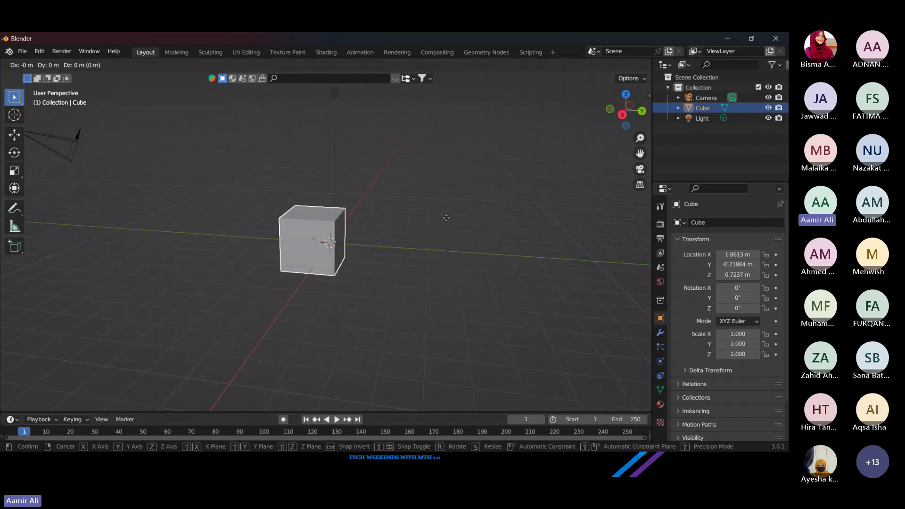
{"action": "key", "text": "z"}
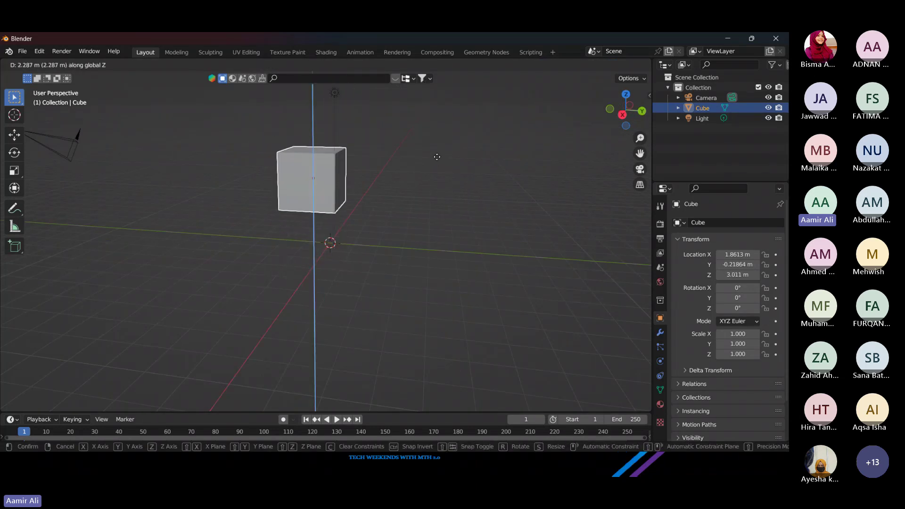
{"action": "key", "text": "y"}
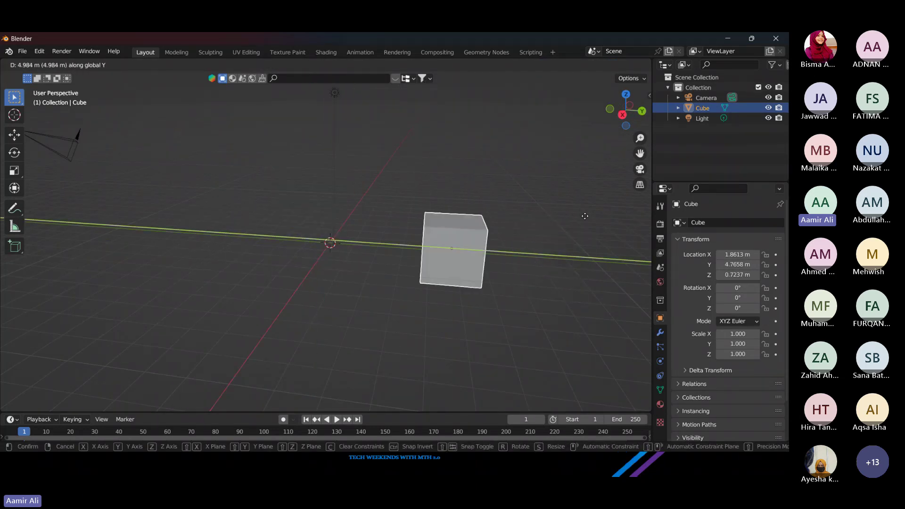
{"action": "key", "text": "x"}
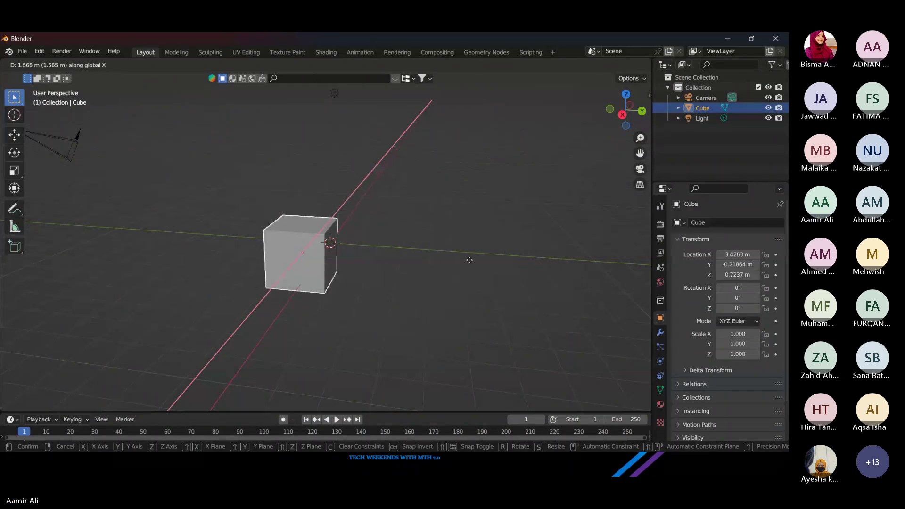
{"action": "left_click", "coordinate": [469, 257]}
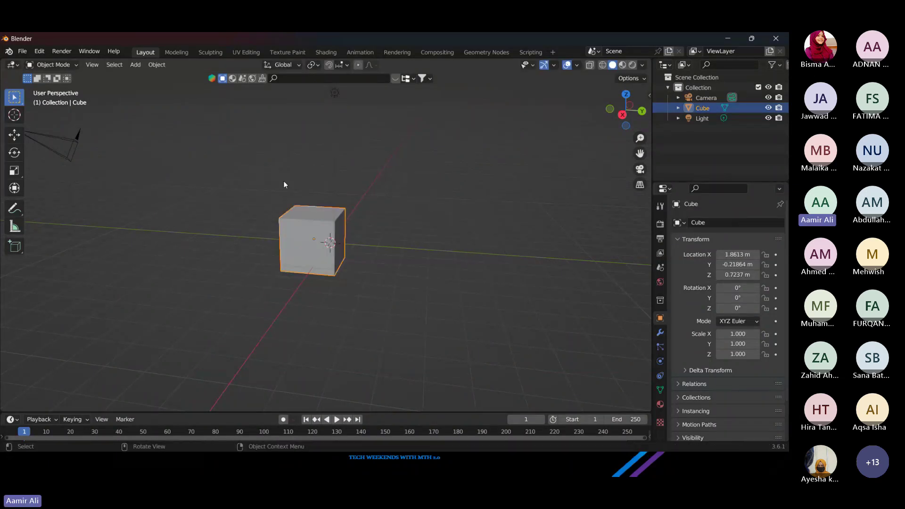
Step: Try the Rotate tool on the cube, clear its rotation and return to the selection tool with the cube selected
{"action": "left_click", "coordinate": [15, 156]}
{"action": "left_click_drag", "start_coordinate": [285, 230], "coordinate": [482, 222]}
{"action": "key", "text": "alt+r"}
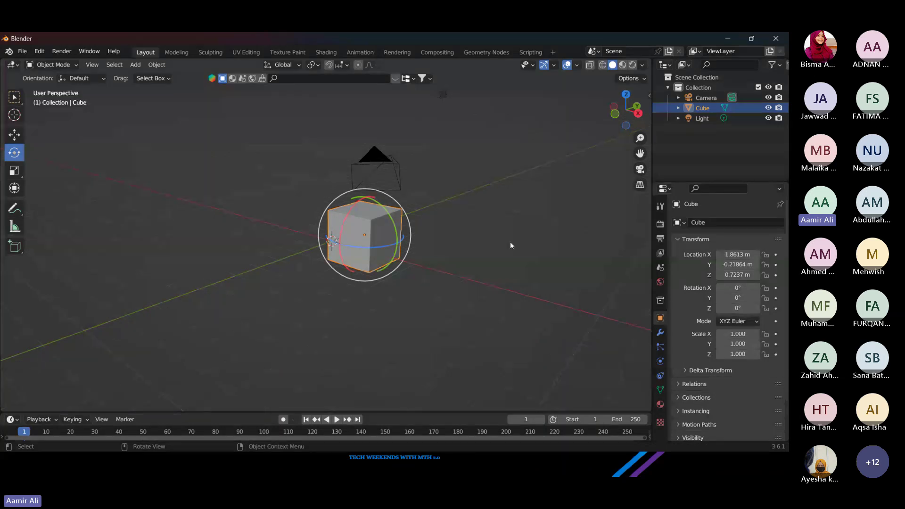
{"action": "left_click_drag", "start_coordinate": [511, 242], "coordinate": [474, 247]}
{"action": "left_click", "coordinate": [474, 248]}
{"action": "key", "text": "w"}
{"action": "left_click", "coordinate": [360, 261]}
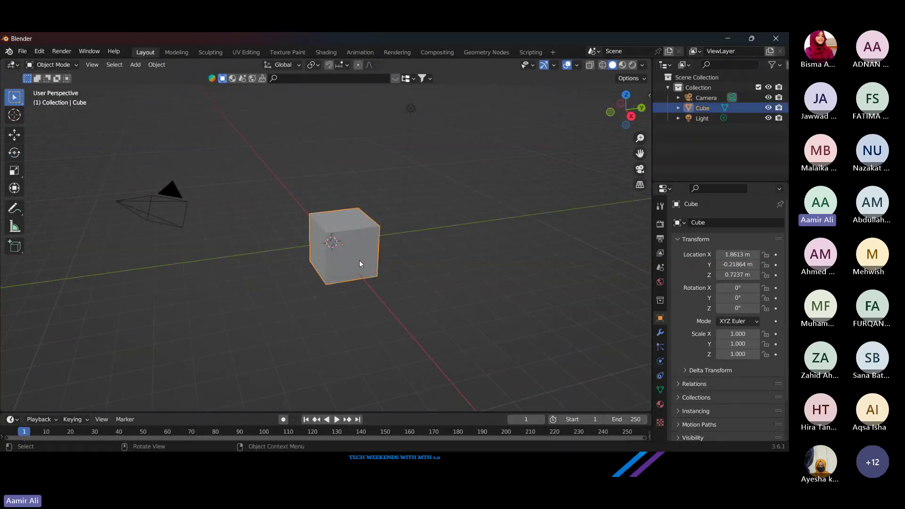
Step: Try rotating the cube freely and constrained to the Z, Y and X axes in turn, and cancel the rotation
{"action": "key", "text": "r"}
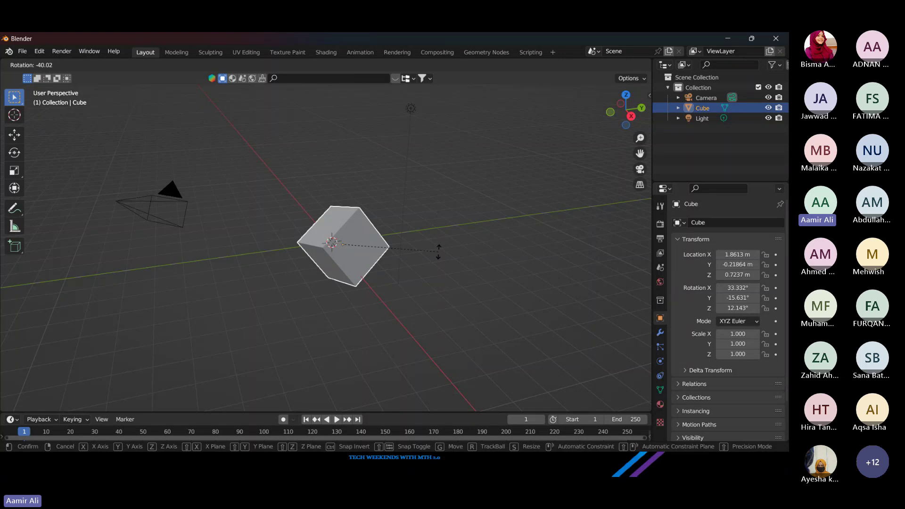
{"action": "key", "text": "z"}
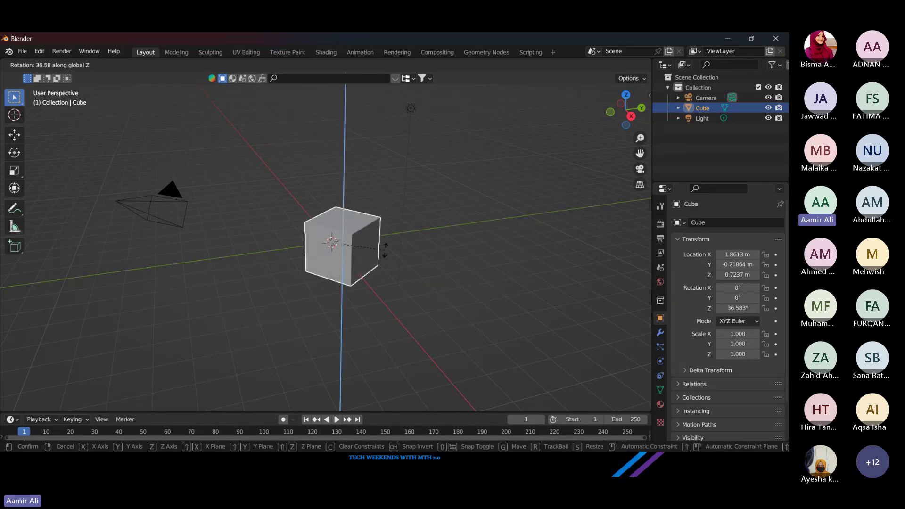
{"action": "key", "text": "y"}
{"action": "key", "text": "x"}
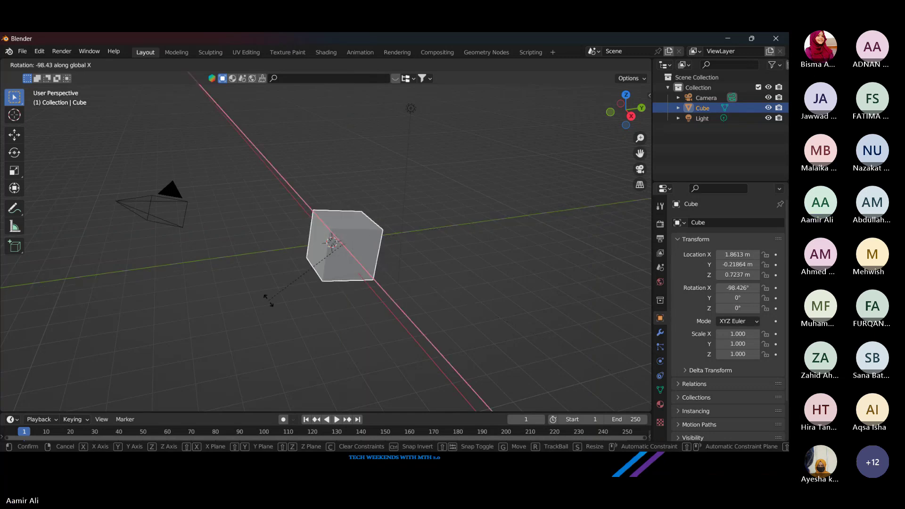
{"action": "key", "text": "Escape"}
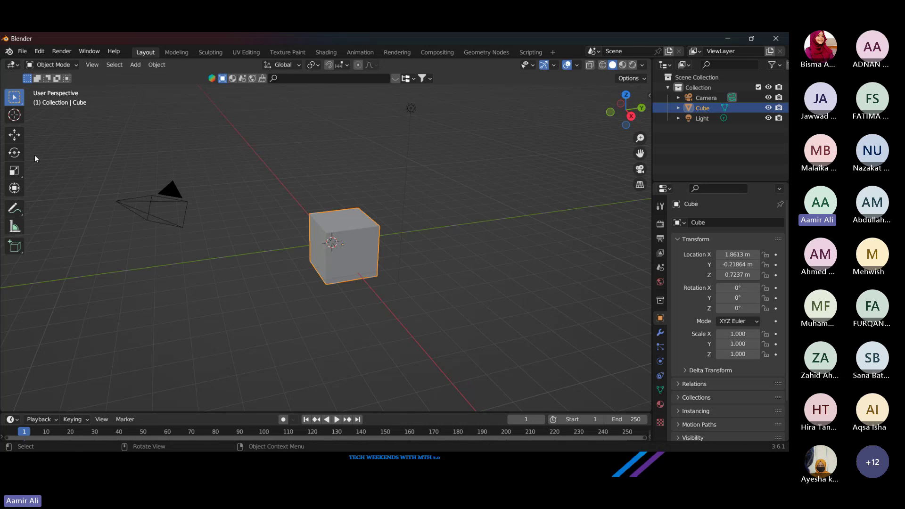
Step: Use the Scale tool to stretch the cube to about 3.34 along Y and 1.38 along X, and stretch it along Z
{"action": "left_click", "coordinate": [14, 171]}
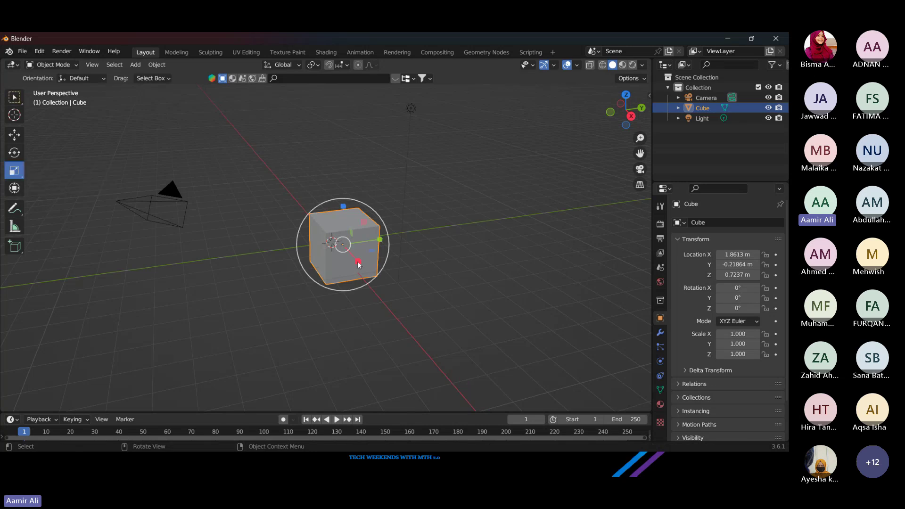
{"action": "left_click_drag", "start_coordinate": [381, 240], "coordinate": [480, 238]}
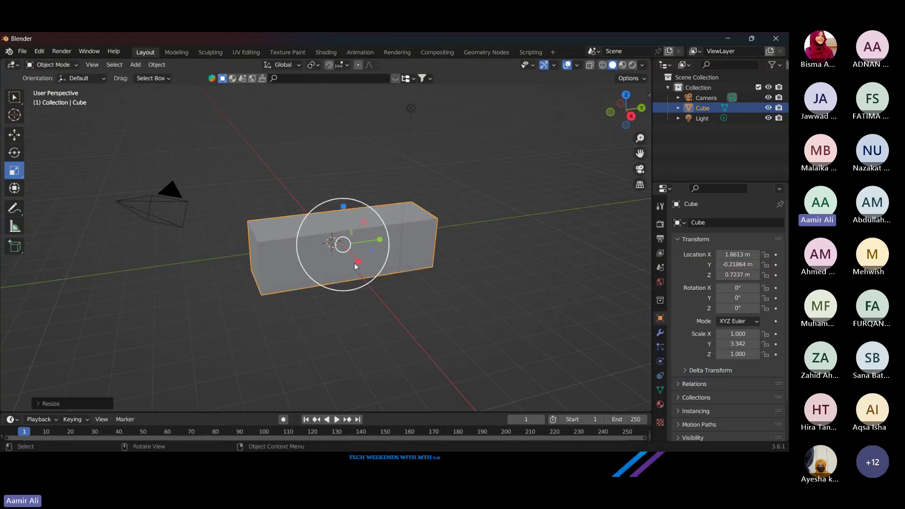
{"action": "mouse_move", "coordinate": [356, 264]}
{"action": "left_mouse_down"}
{"action": "mouse_move", "coordinate": [367, 272]}
{"action": "mouse_move", "coordinate": [349, 279]}
{"action": "left_mouse_up"}
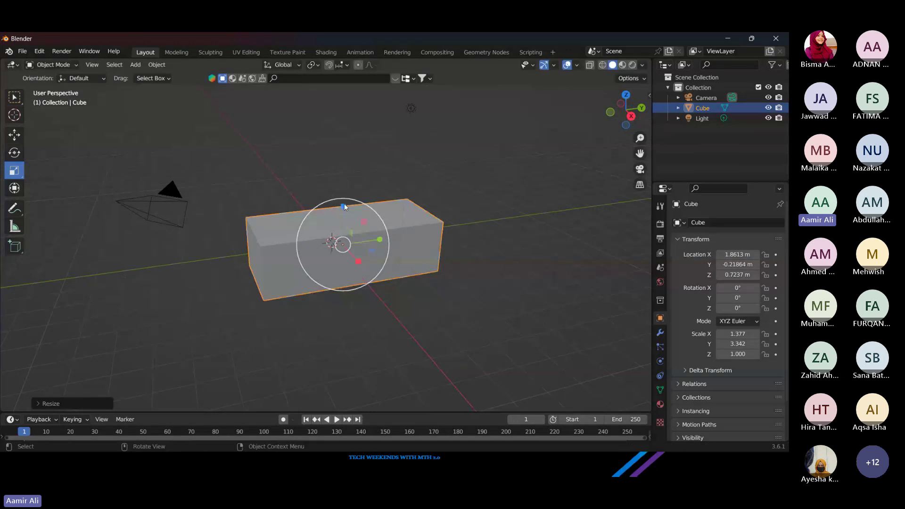
{"action": "left_click_drag", "start_coordinate": [338, 203], "coordinate": [340, 157]}
Step: Undo the cube's scaling along all three axes and return to the selection tool
{"action": "key", "text": "ctrl+z"}
{"action": "key", "text": "ctrl+z"}
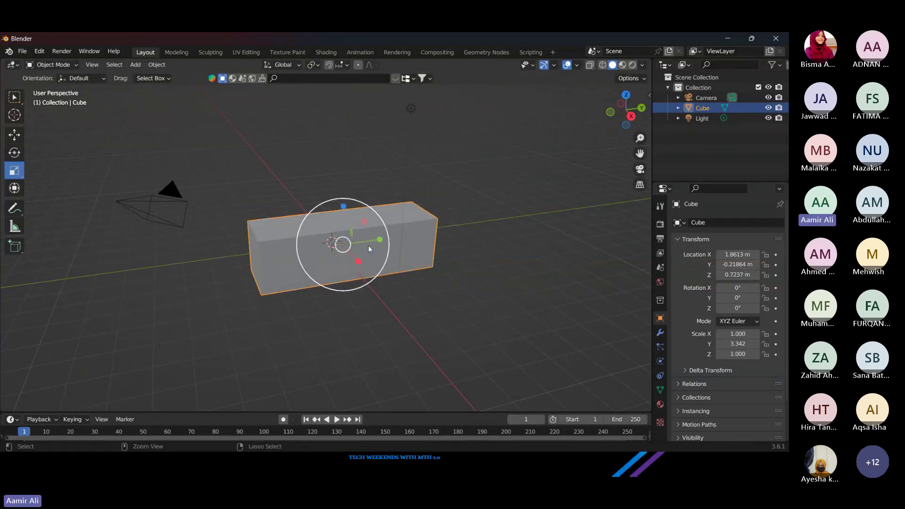
{"action": "key", "text": "ctrl+z"}
{"action": "left_click", "coordinate": [17, 104]}
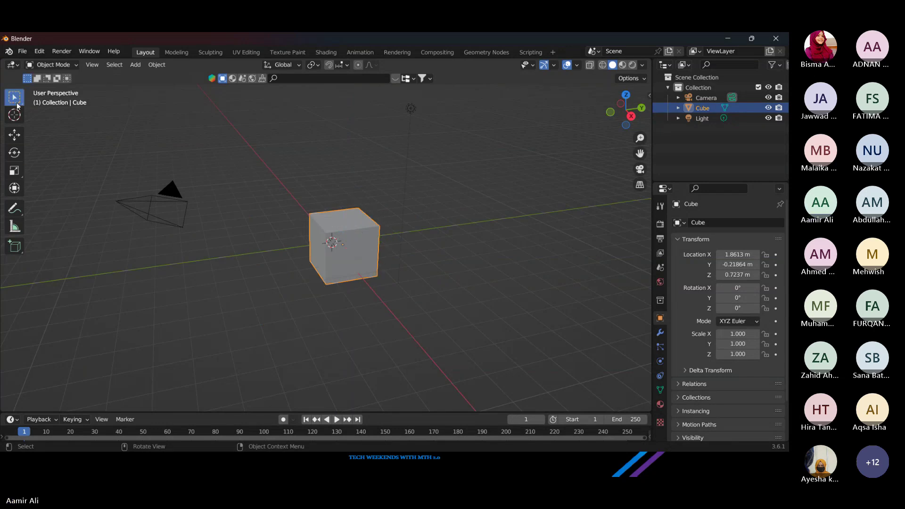
Step: Try scaling the cube uniformly, then along the X, Y and Z axes in turn, cancelling each scaling
{"action": "key", "text": "s"}
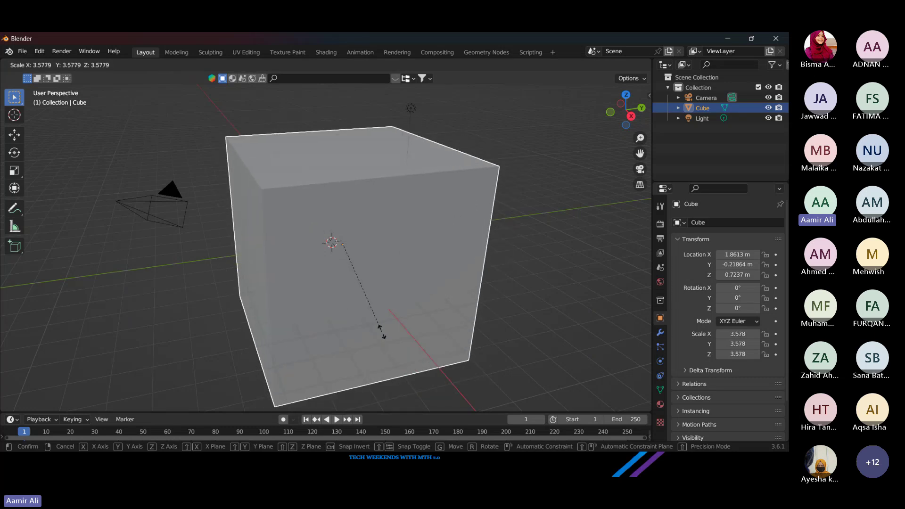
{"action": "right_click", "coordinate": [383, 332]}
{"action": "key", "text": "s"}
{"action": "key", "text": "x"}
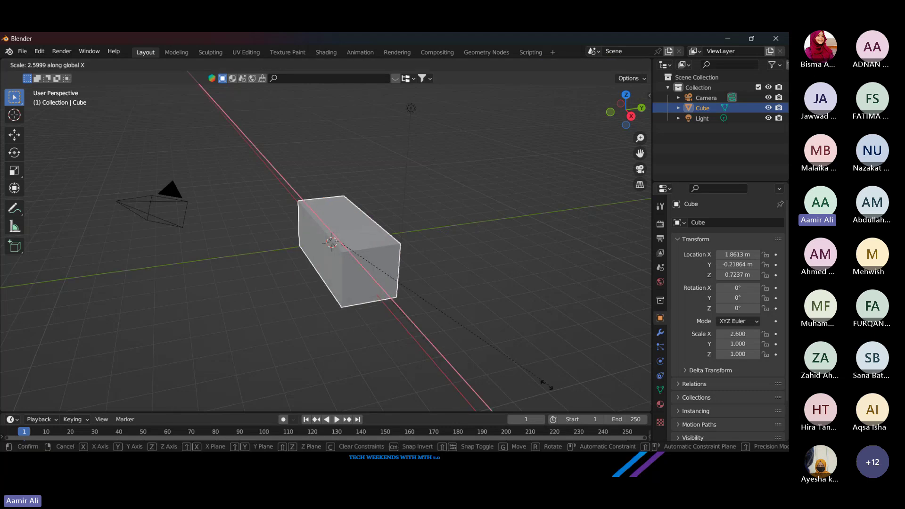
{"action": "right_click", "coordinate": [436, 347]}
{"action": "key", "text": "s"}
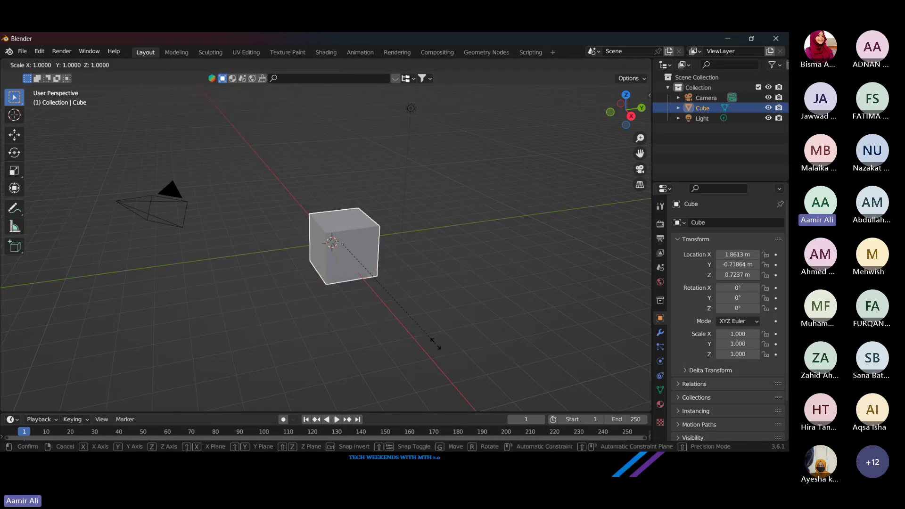
{"action": "key", "text": "y"}
{"action": "right_click", "coordinate": [529, 317]}
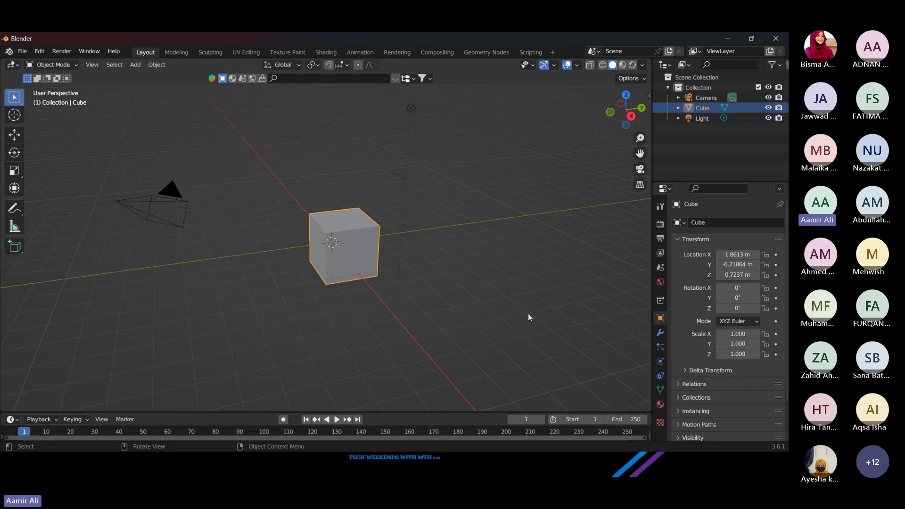
{"action": "key", "text": "s"}
{"action": "key", "text": "z"}
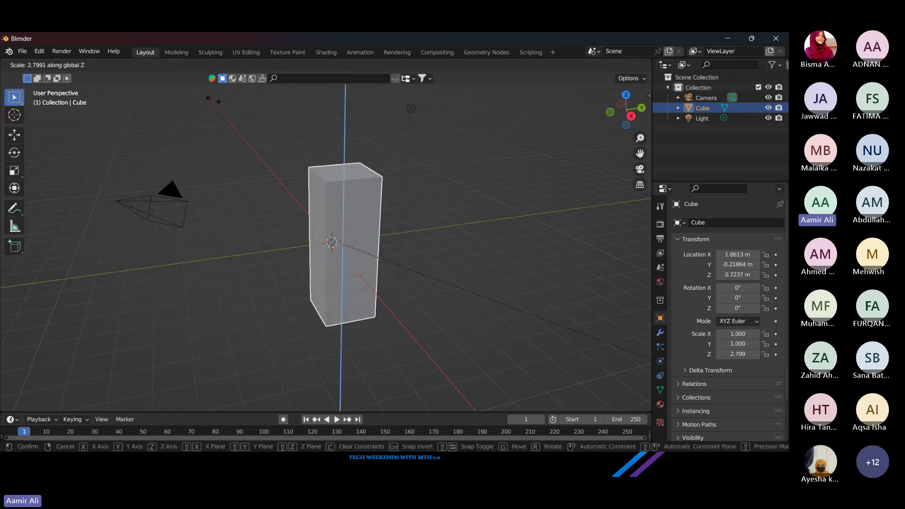
{"action": "right_click", "coordinate": [380, 234]}
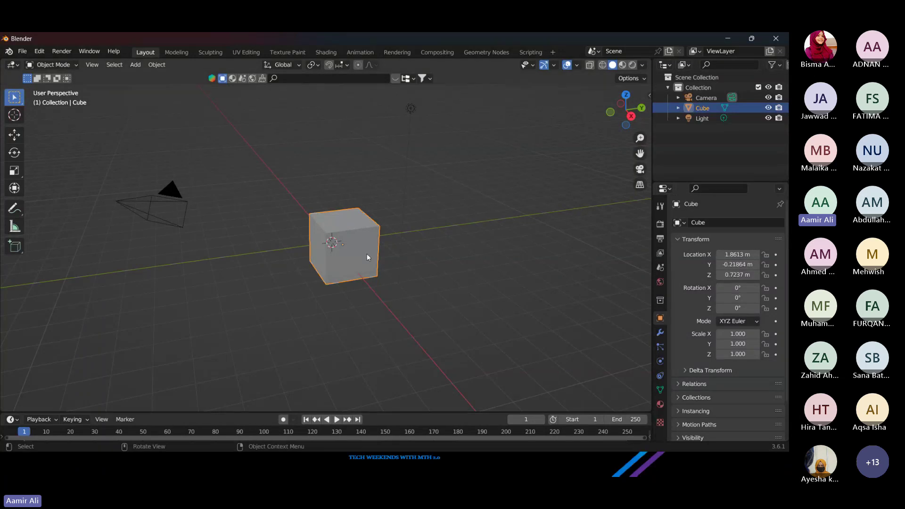
Step: Delete the default cube from the scene
{"action": "key", "text": "x"}
{"action": "left_click", "coordinate": [265, 180]}
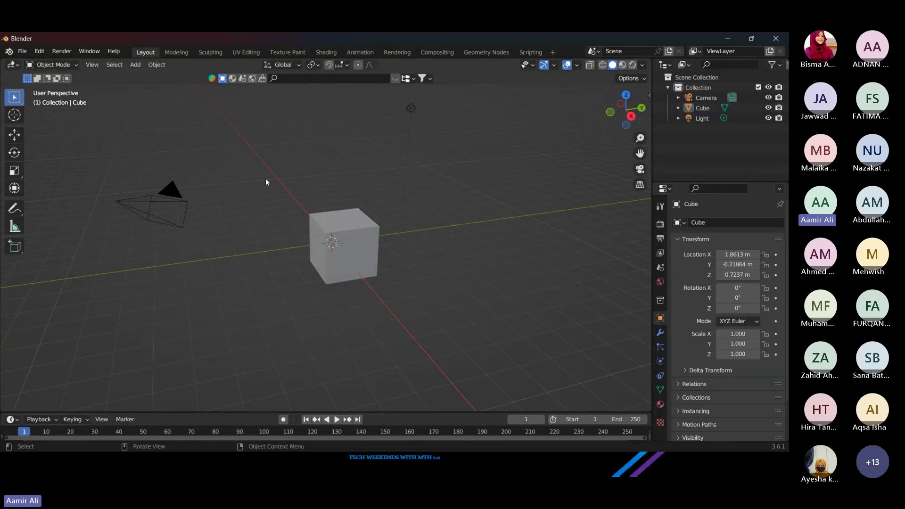
{"action": "key", "text": "ctrl+z"}
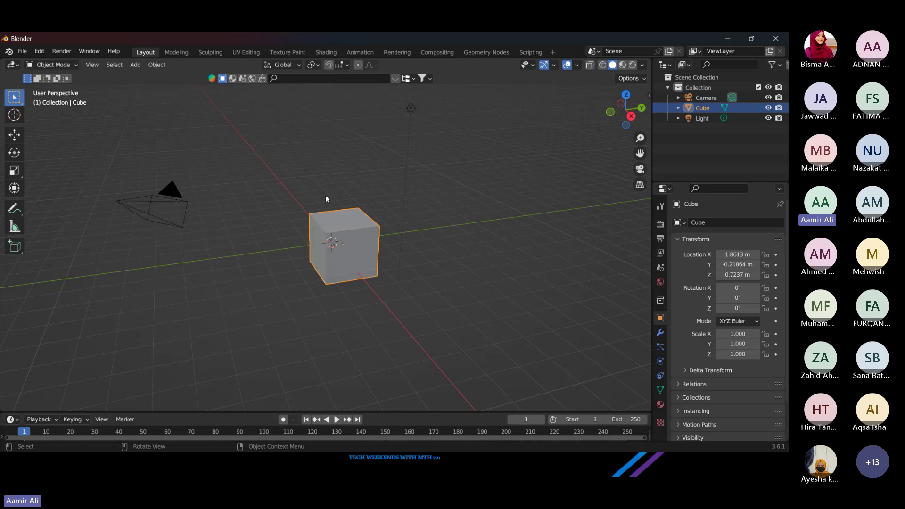
{"action": "key", "text": "x"}
{"action": "right_click", "coordinate": [360, 253]}
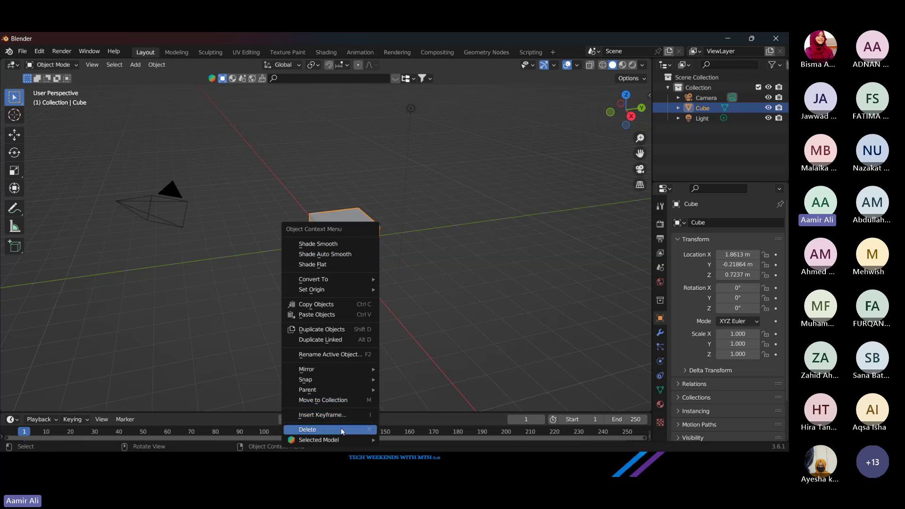
{"action": "left_click", "coordinate": [366, 432]}
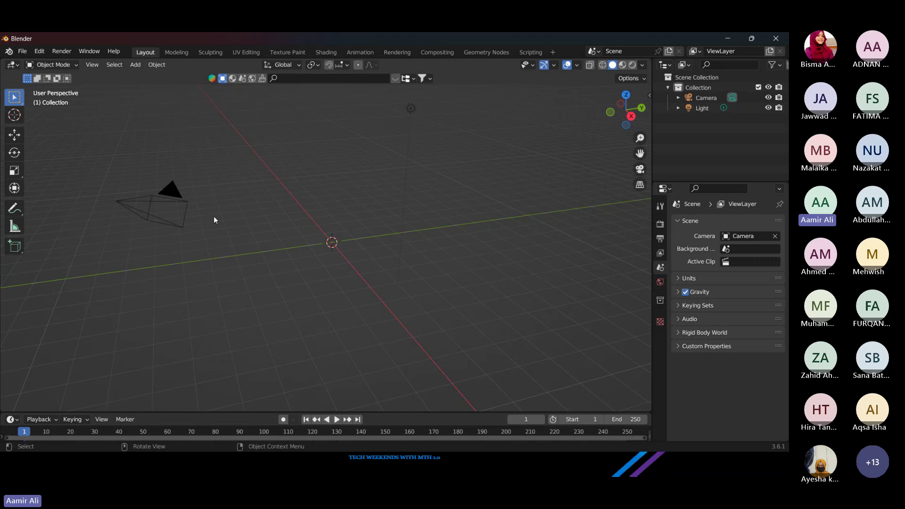
Step: Switch to the presentation to check the practical session outline, and return to Blender
{"action": "key", "text": "alt+Tab"}
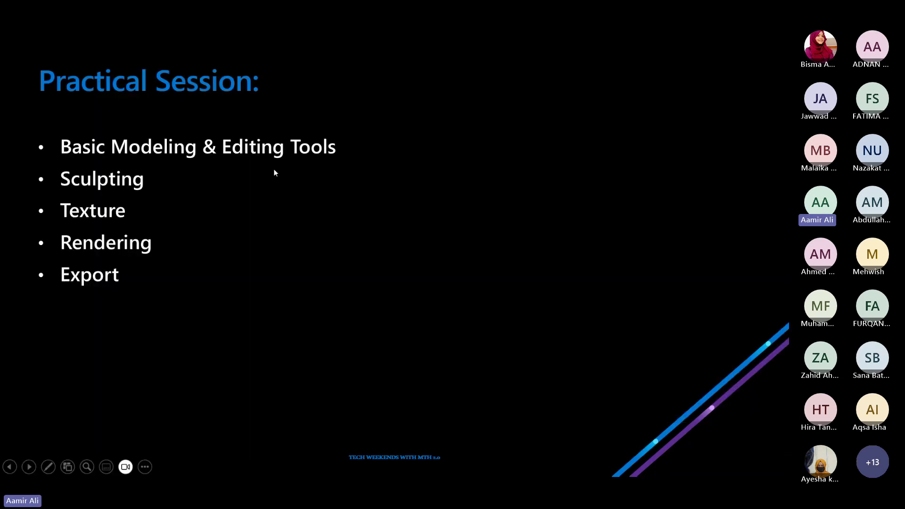
{"action": "key", "text": "alt+Tab"}
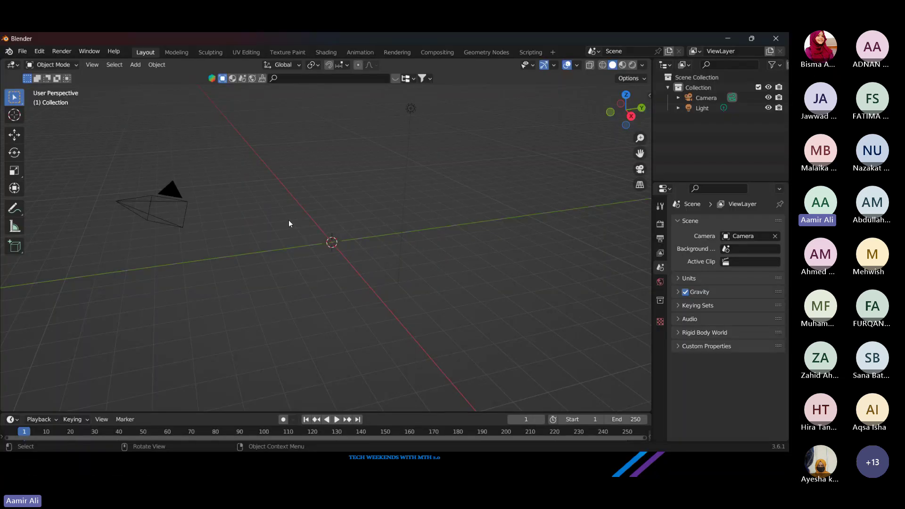
Step: Add a new cube mesh at the world origin
{"action": "mouse_move", "coordinate": [318, 224]}
{"action": "left_mouse_down"}
{"action": "mouse_move", "coordinate": [323, 228]}
{"action": "mouse_move", "coordinate": [310, 196]}
{"action": "mouse_move", "coordinate": [275, 198]}
{"action": "mouse_move", "coordinate": [291, 230]}
{"action": "mouse_move", "coordinate": [314, 216]}
{"action": "left_mouse_up"}
{"action": "key", "text": "shift+a"}
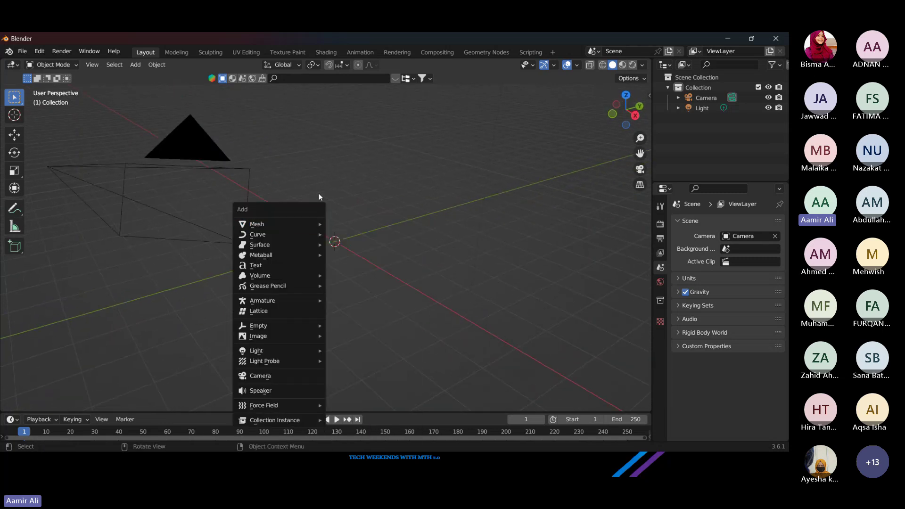
{"action": "key", "text": "Escape"}
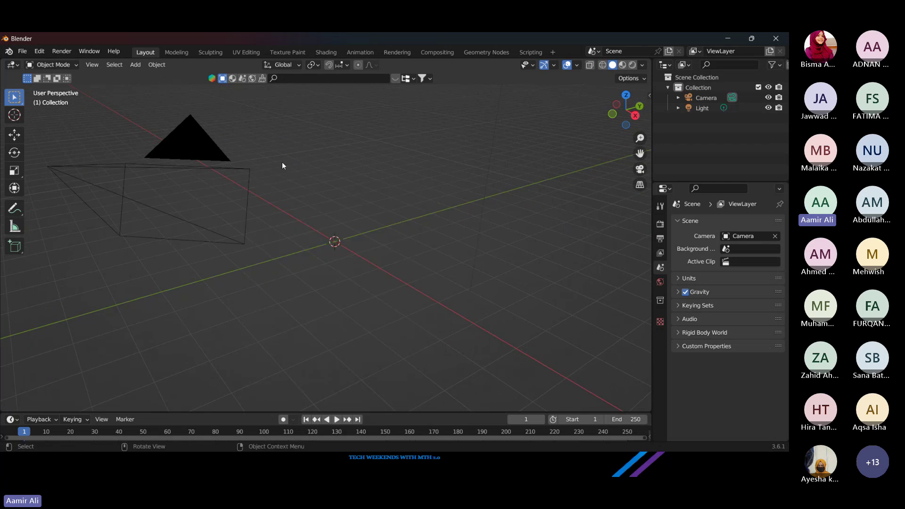
{"action": "left_click", "coordinate": [134, 66]}
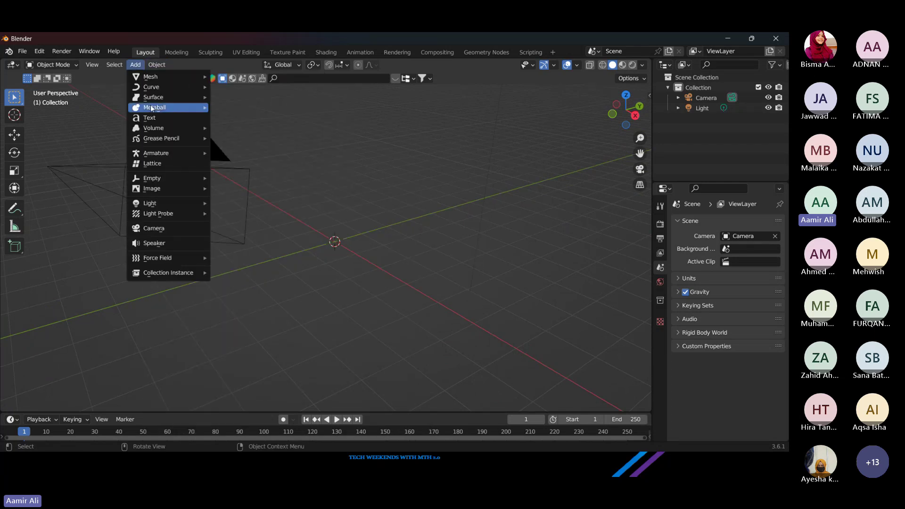
{"action": "mouse_move", "coordinate": [177, 80]}
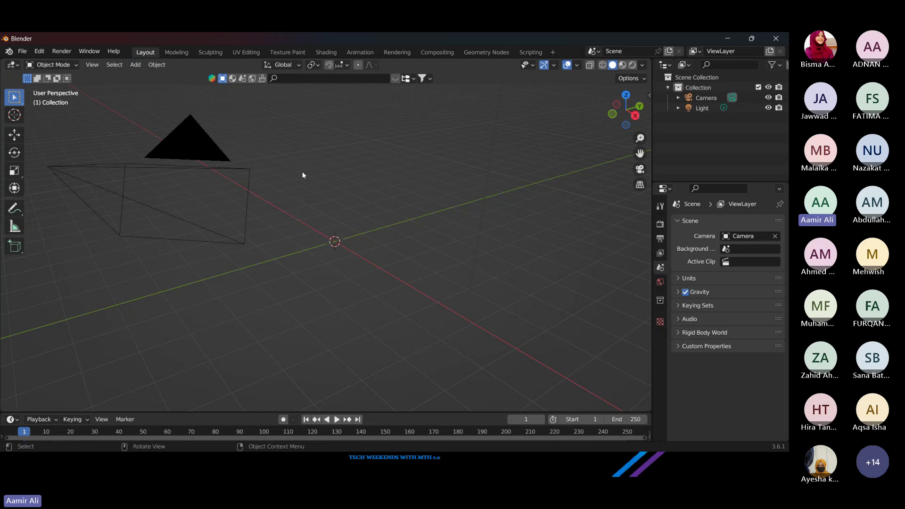
{"action": "key", "text": "shift+a"}
{"action": "mouse_move", "coordinate": [306, 180]}
{"action": "left_click", "coordinate": [391, 193]}
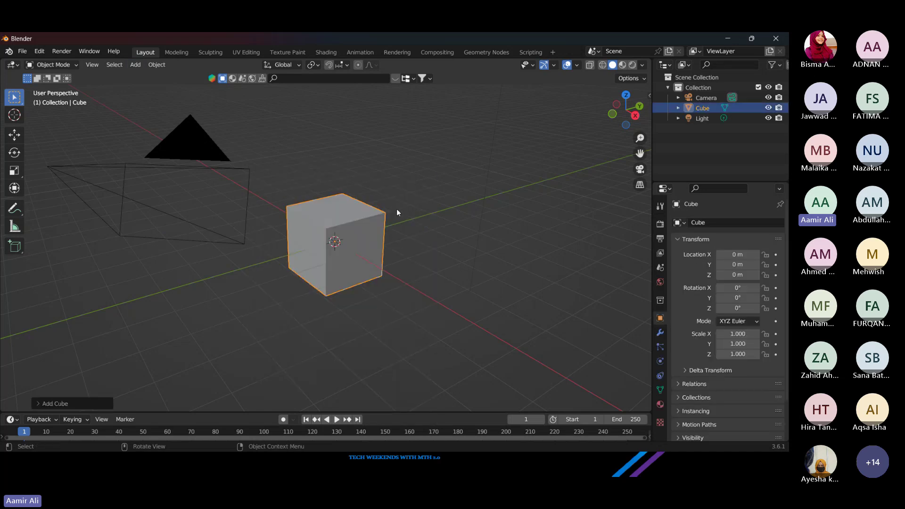
Step: Move the cube up 1 m along Z and check from the right side how it sits on the grid
{"action": "key", "text": "g"}
{"action": "key", "text": "z"}
{"action": "key", "text": "1"}
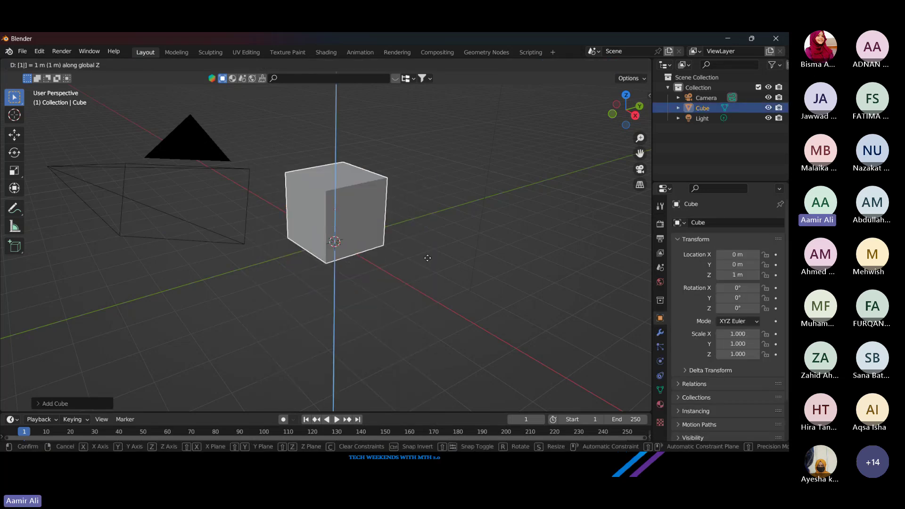
{"action": "key", "text": "Return"}
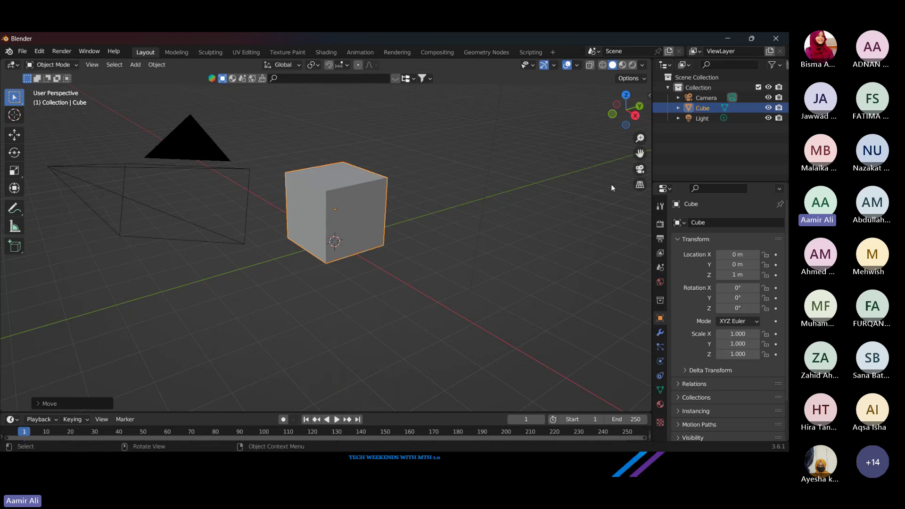
{"action": "left_click", "coordinate": [636, 115]}
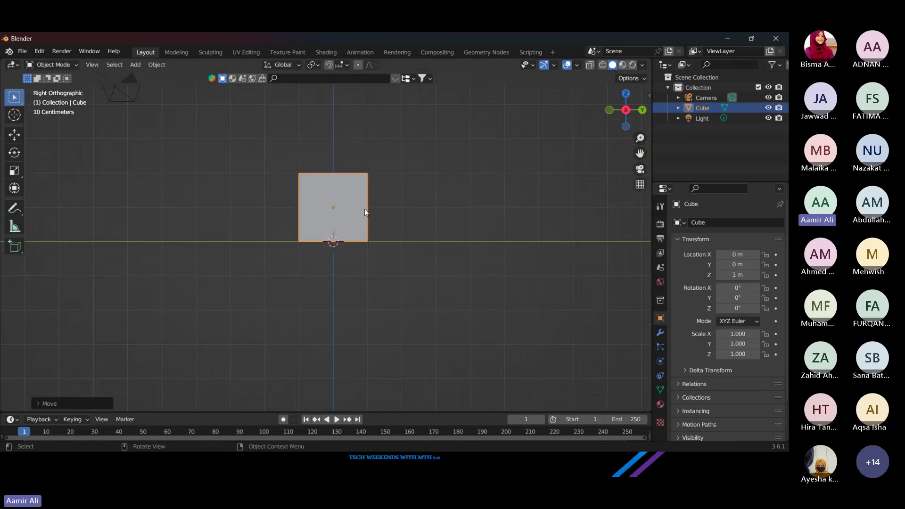
{"action": "left_click_drag", "start_coordinate": [357, 194], "coordinate": [356, 216]}
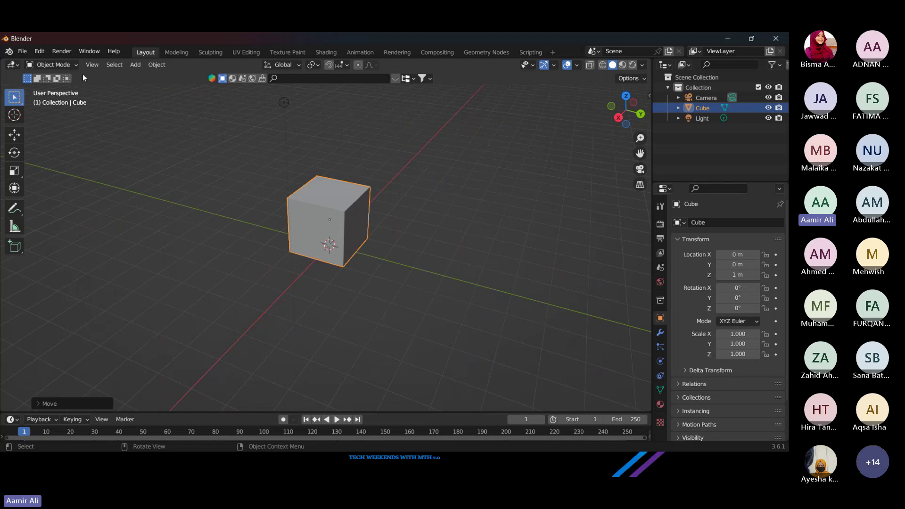
Step: Select the cube, toggle between its object and edit modes, and leave it in Edit Mode
{"action": "left_click", "coordinate": [52, 64]}
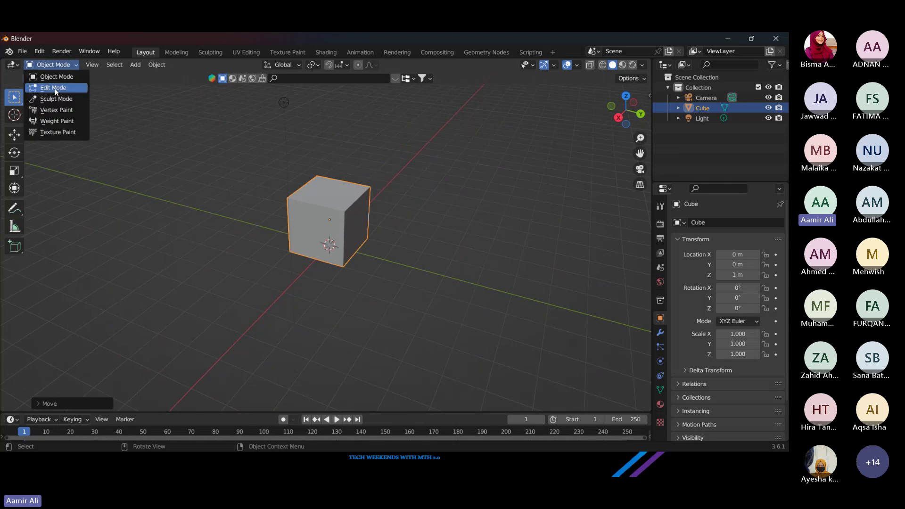
{"action": "left_click", "coordinate": [205, 159]}
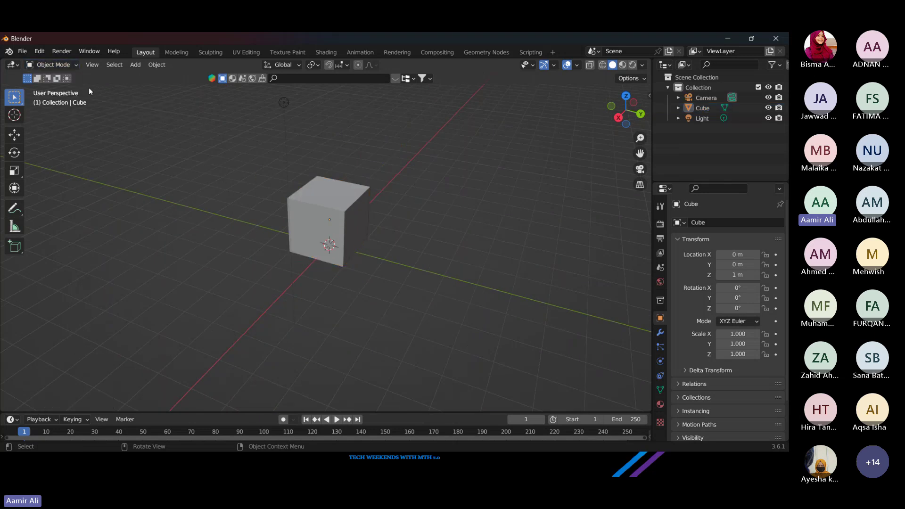
{"action": "left_click", "coordinate": [320, 225]}
{"action": "key", "text": "Tab"}
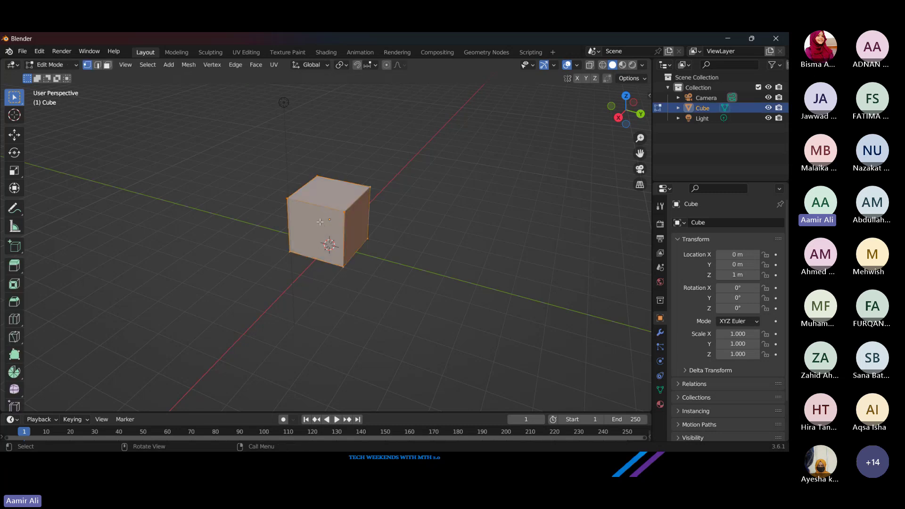
{"action": "key", "text": "Tab"}
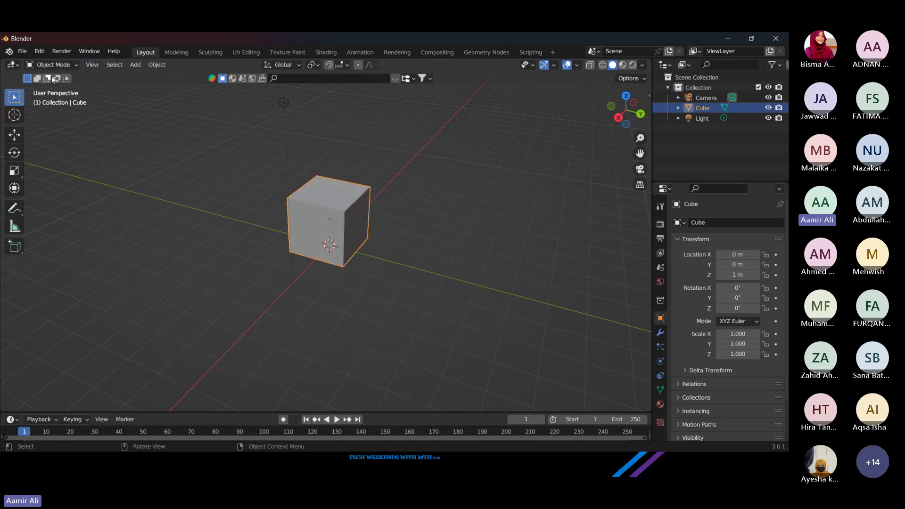
{"action": "left_click", "coordinate": [60, 65]}
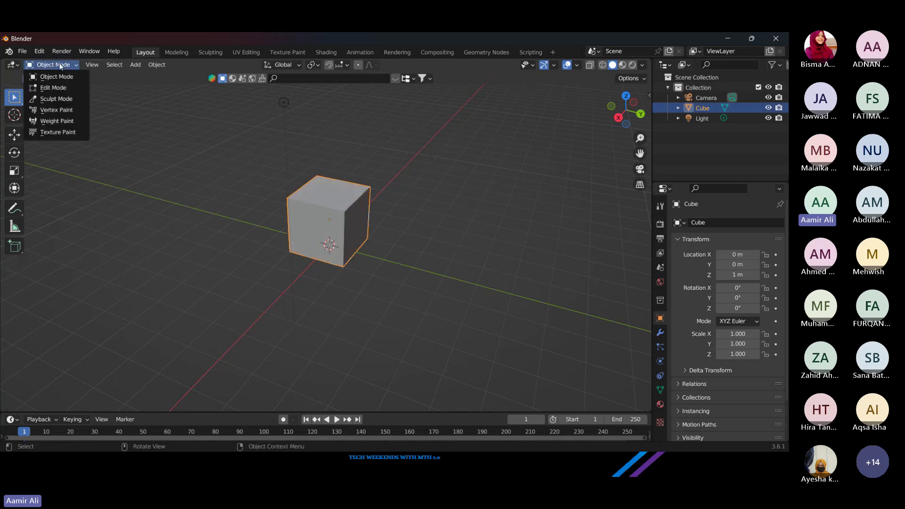
{"action": "left_click", "coordinate": [62, 90]}
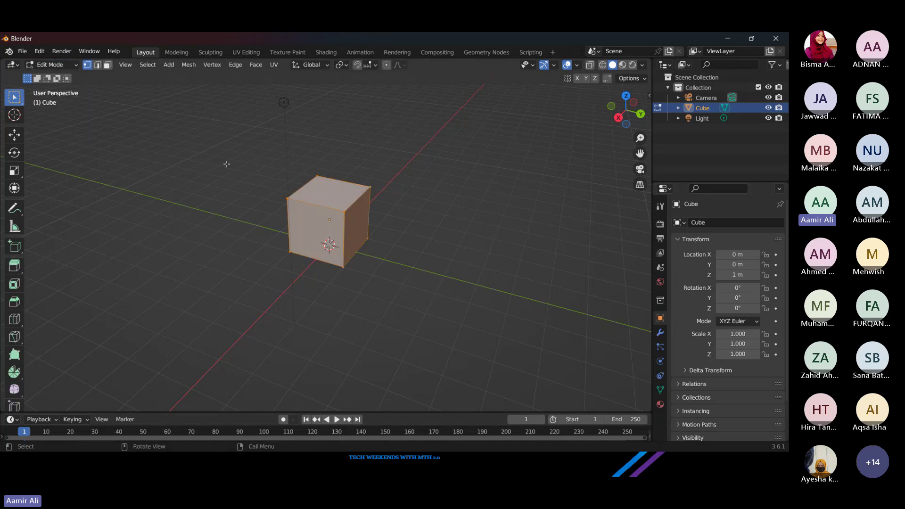
Step: Select a single upper corner vertex of the cube and view it from another side
{"action": "left_click_drag", "start_coordinate": [273, 182], "coordinate": [346, 184]}
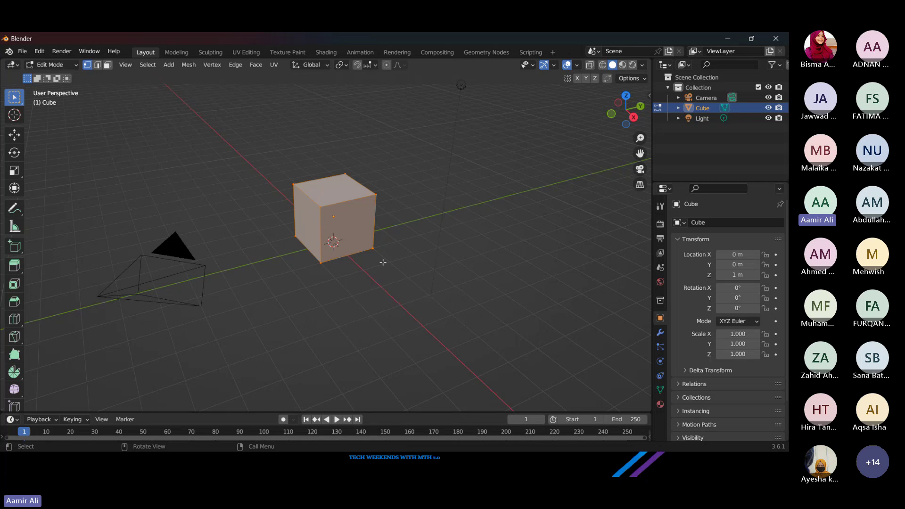
{"action": "scroll", "coordinate": [362, 228], "scroll_direction": "up", "scroll_amount": 4}
{"action": "left_click", "coordinate": [318, 174]}
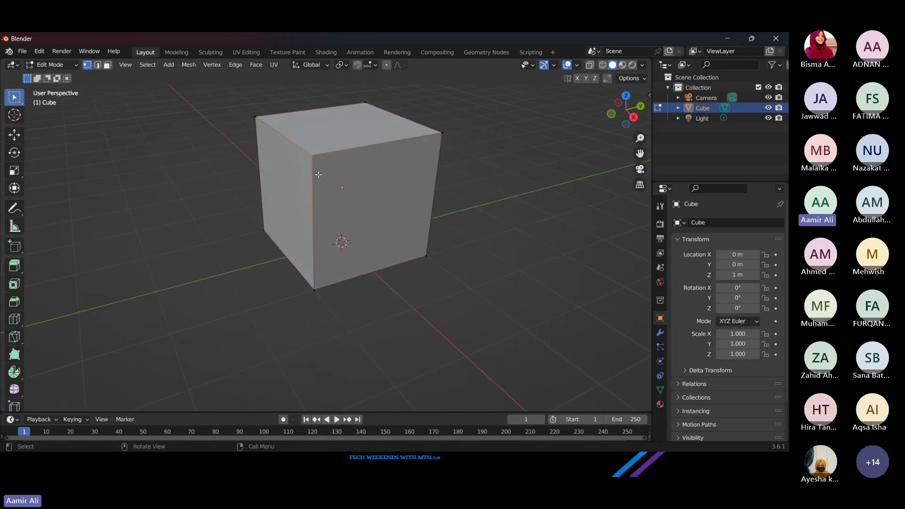
{"action": "left_click_drag", "start_coordinate": [400, 182], "coordinate": [464, 214]}
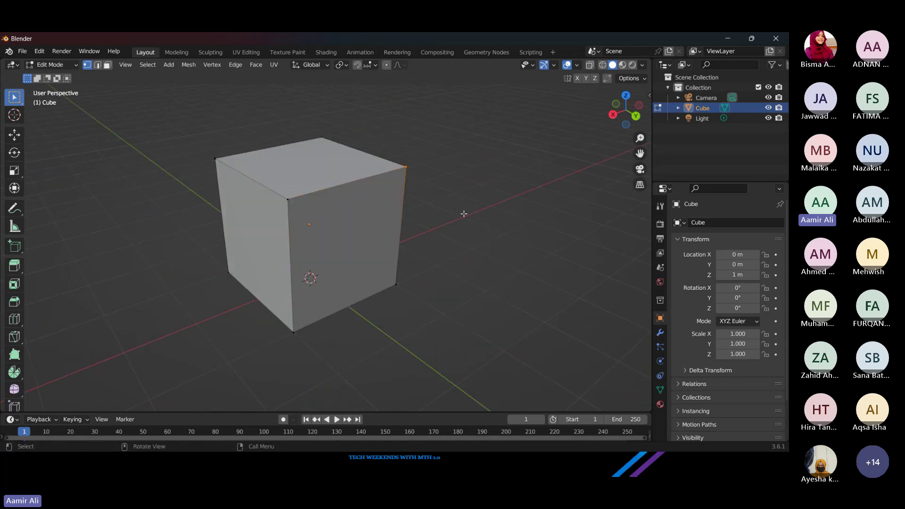
Step: Switch to edge selection and select a vertical edge and an upper edge of the cube in turn
{"action": "left_click", "coordinate": [98, 65]}
{"action": "left_click", "coordinate": [378, 174]}
{"action": "left_click", "coordinate": [405, 171]}
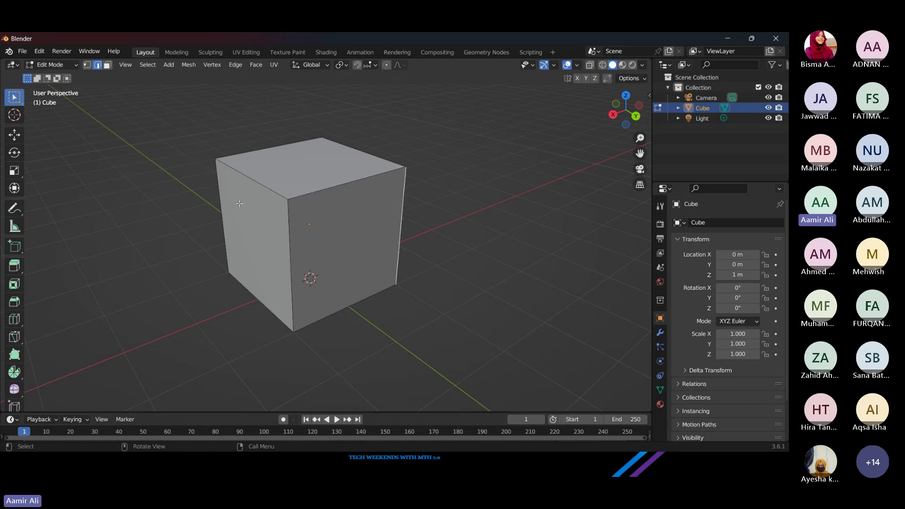
{"action": "left_click", "coordinate": [337, 185]}
Step: Switch to face selection and select the cube's top face, a side face and the top face again
{"action": "left_click", "coordinate": [107, 65]}
{"action": "left_click", "coordinate": [325, 163]}
{"action": "left_click", "coordinate": [246, 241]}
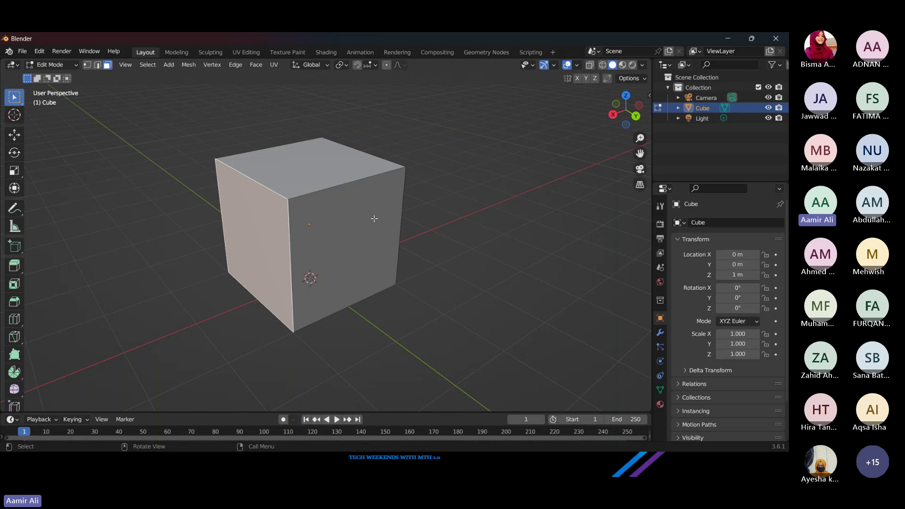
{"action": "left_click", "coordinate": [302, 159]}
Step: Return the cube to Object Mode and view it from another angle
{"action": "left_click", "coordinate": [58, 61]}
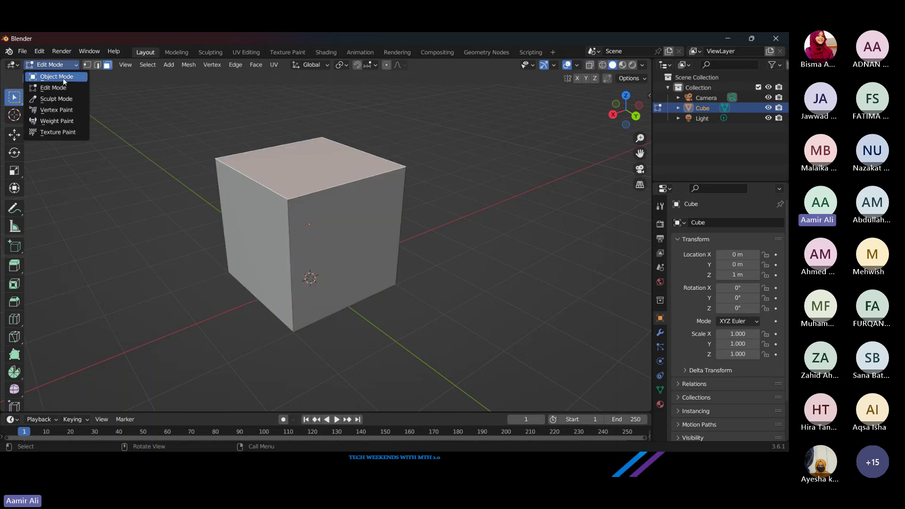
{"action": "left_click", "coordinate": [63, 78]}
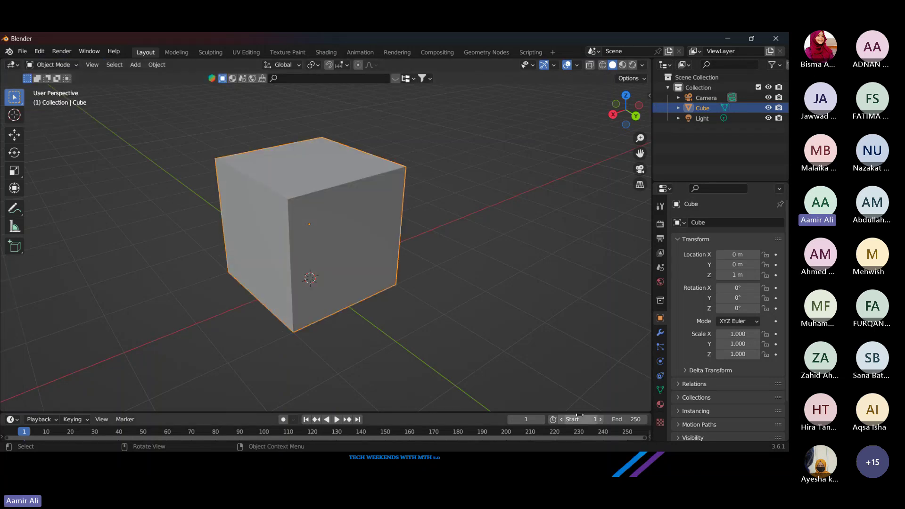
{"action": "left_click_drag", "start_coordinate": [405, 235], "coordinate": [343, 233]}
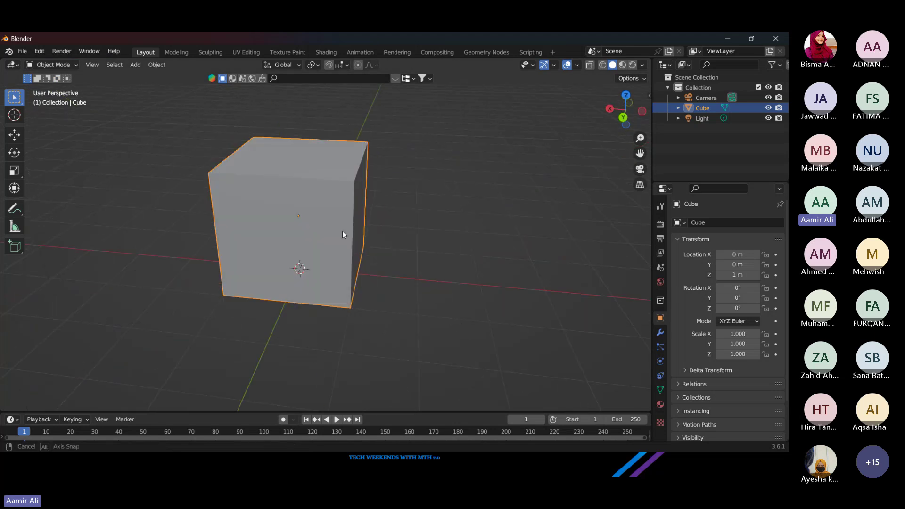
Step: In Edit Mode, select the cube's top face and an adjacent side face and delete both faces
{"action": "key", "text": "Tab"}
{"action": "left_click", "coordinate": [338, 190]}
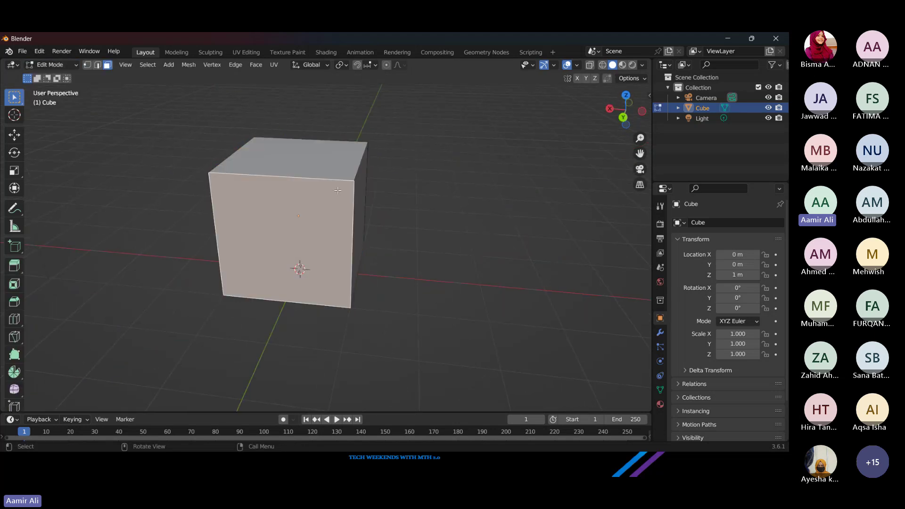
{"action": "left_click_drag", "start_coordinate": [337, 190], "coordinate": [283, 165]}
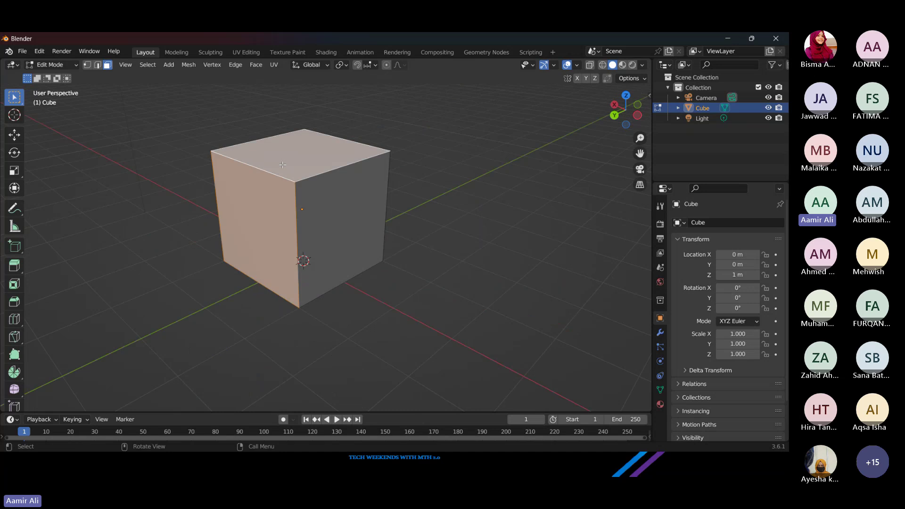
{"action": "key", "text": "x"}
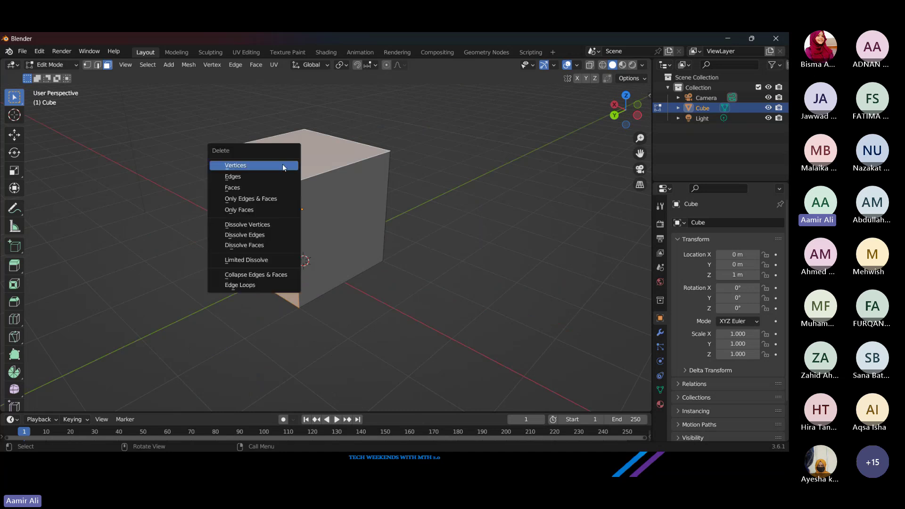
{"action": "left_click", "coordinate": [227, 190]}
{"action": "left_click_drag", "start_coordinate": [227, 190], "coordinate": [311, 175]}
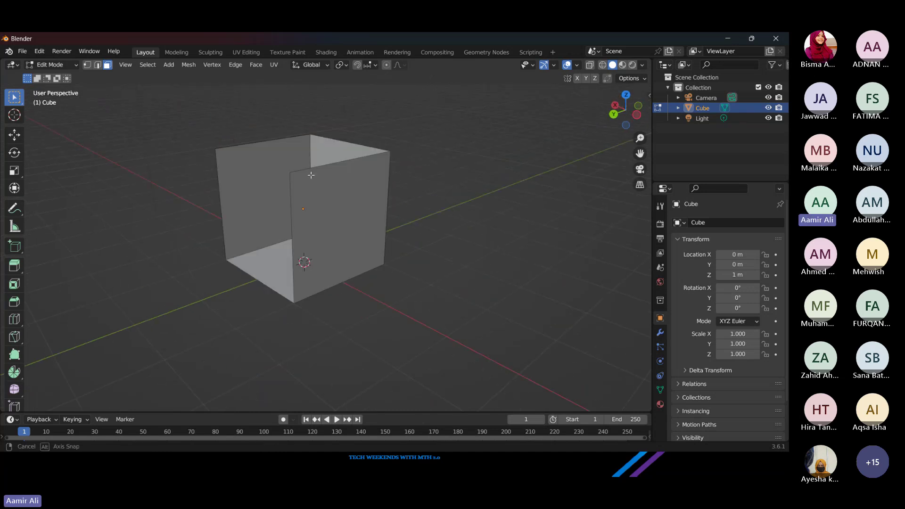
Step: Select all remaining faces of the open cube and subdivide them with one cut in vertex selection mode
{"action": "left_click", "coordinate": [311, 175]}
{"action": "left_click", "coordinate": [283, 186], "text": "shift"}
{"action": "right_click", "coordinate": [290, 184]}
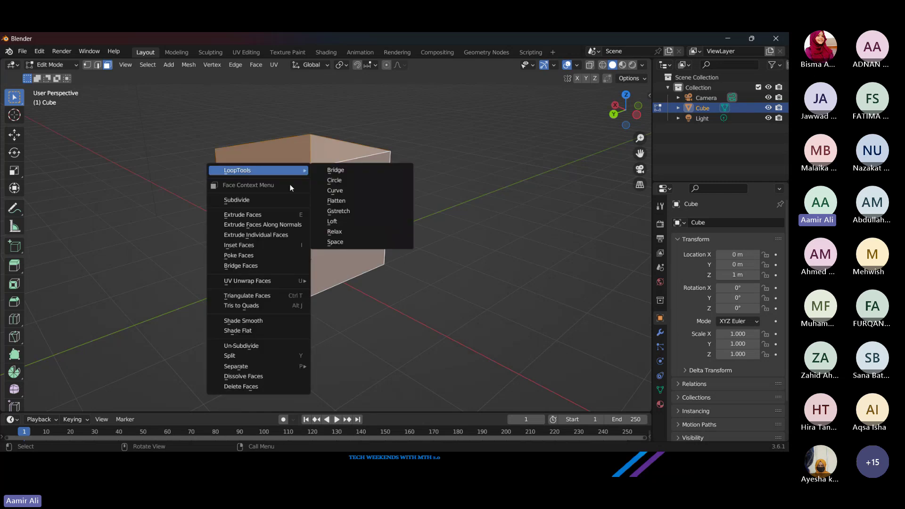
{"action": "left_click", "coordinate": [262, 200]}
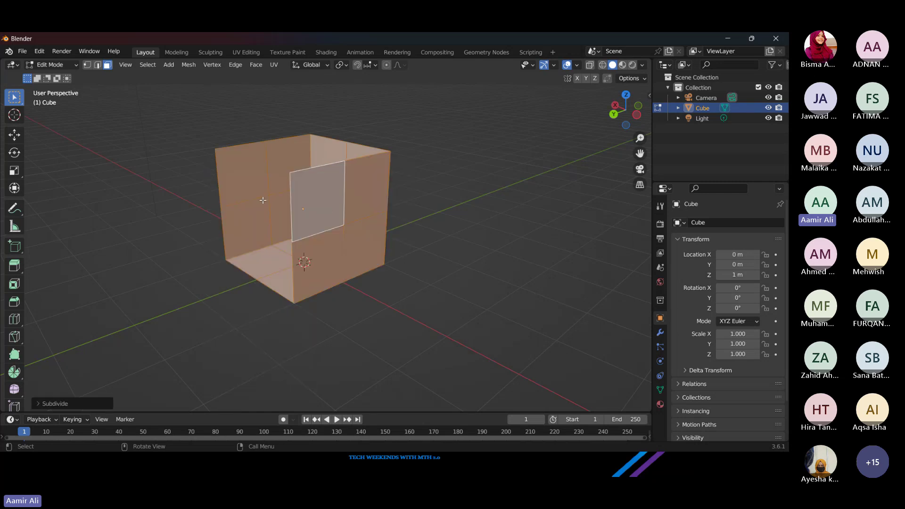
{"action": "key", "text": "ctrl+z"}
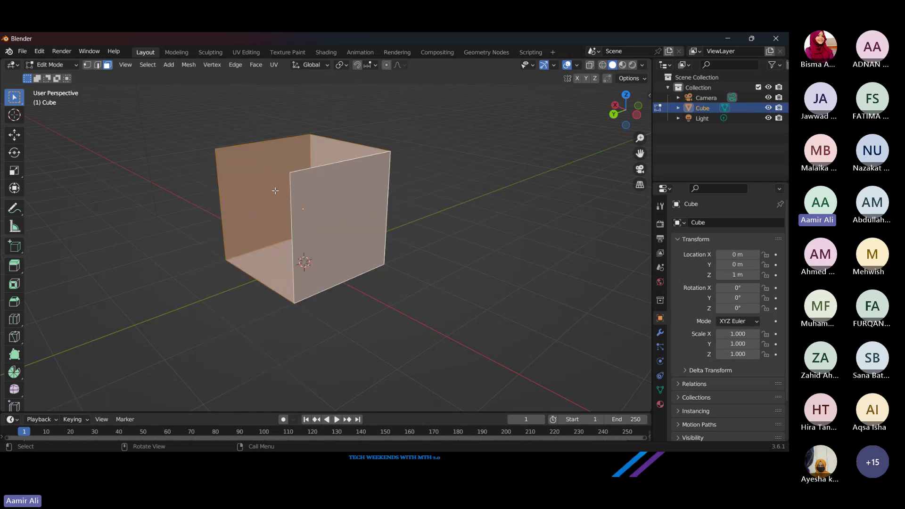
{"action": "left_click", "coordinate": [88, 64]}
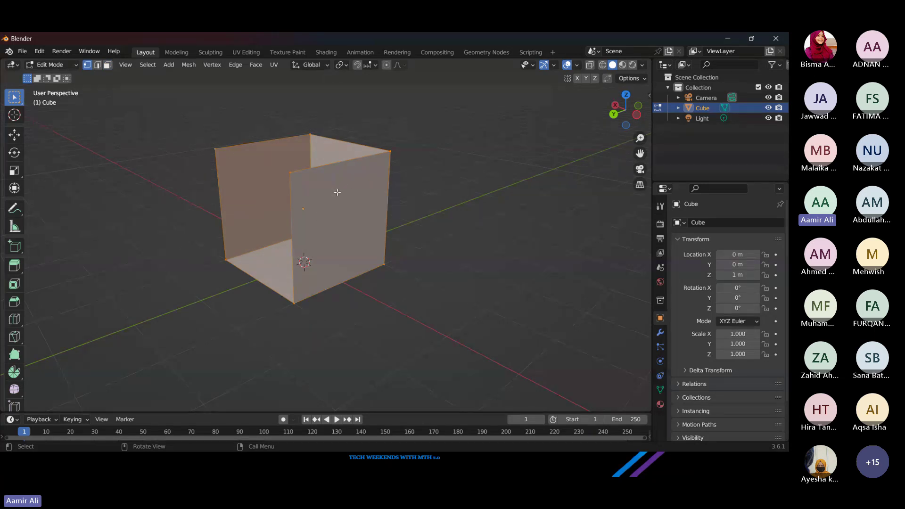
{"action": "right_click", "coordinate": [326, 177]}
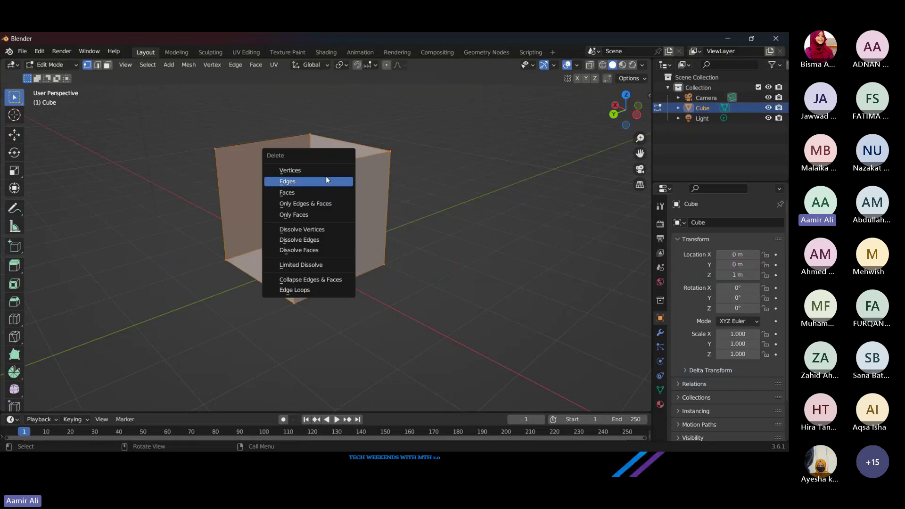
{"action": "key", "text": "Escape"}
{"action": "right_click", "coordinate": [324, 176]}
{"action": "left_click", "coordinate": [324, 174]}
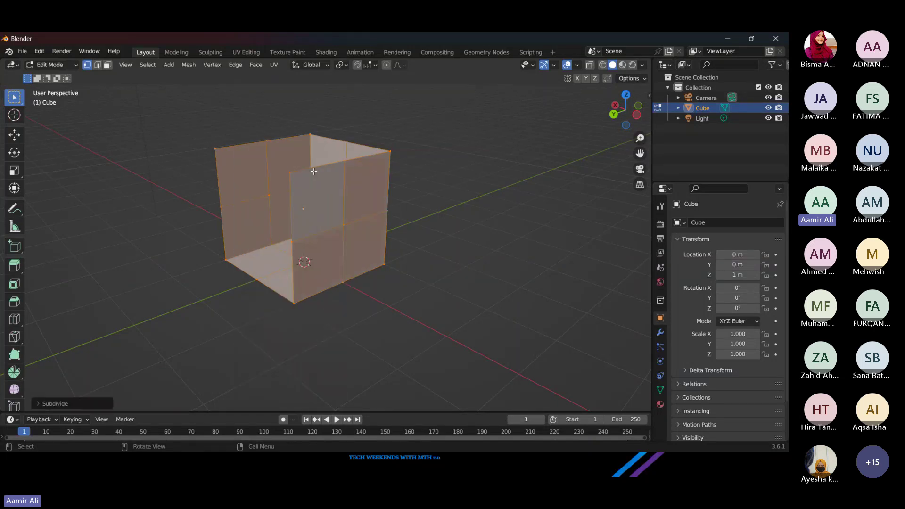
{"action": "left_click", "coordinate": [56, 403]}
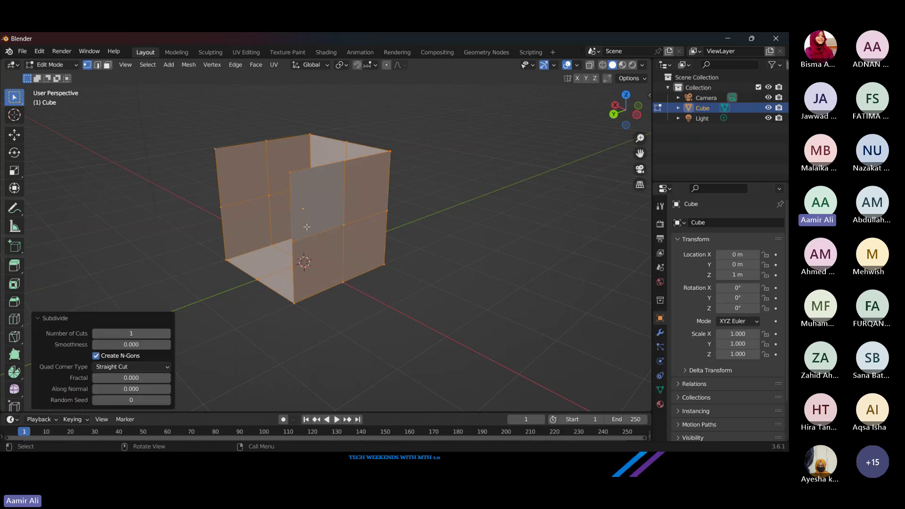
Step: Select the upper front face of each side wall and move both down about 0.6 m along the Z axis
{"action": "left_click", "coordinate": [114, 189]}
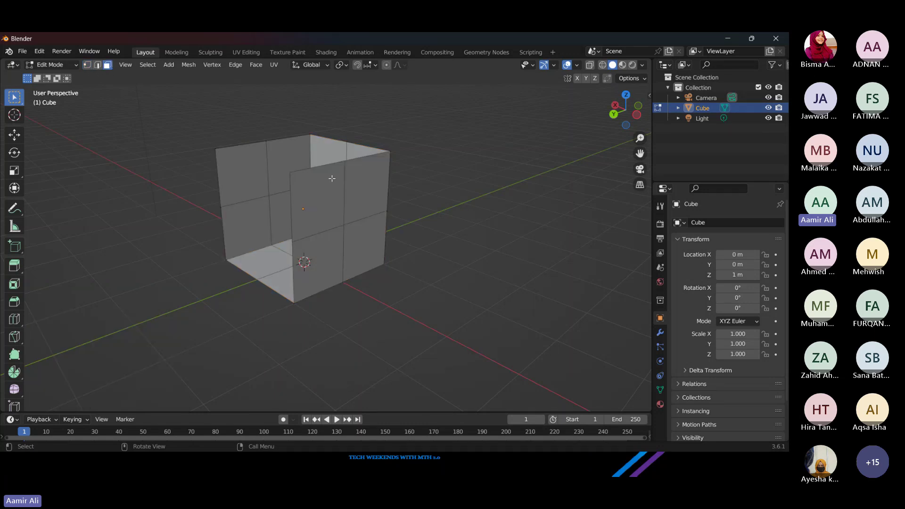
{"action": "left_click", "coordinate": [313, 180]}
{"action": "left_click", "coordinate": [241, 173], "text": "shift"}
{"action": "key", "text": "g"}
{"action": "key", "text": "z"}
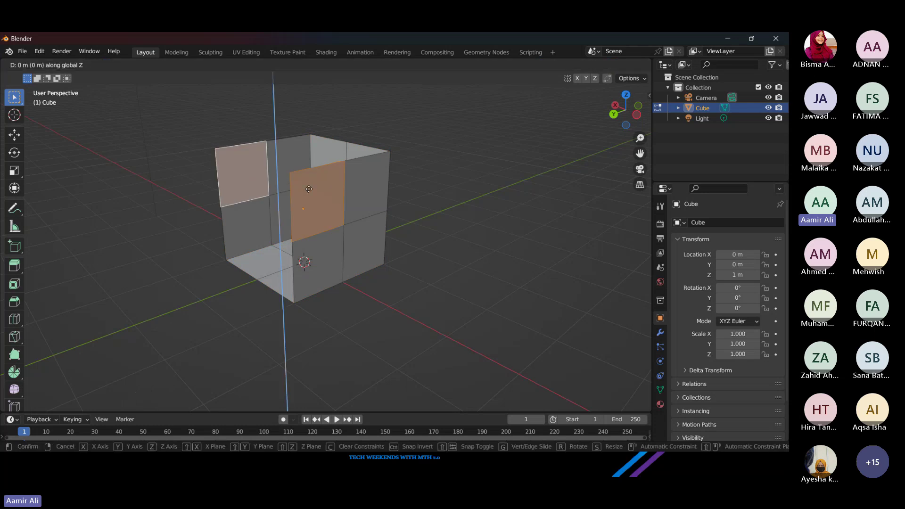
{"action": "left_click", "coordinate": [311, 207]}
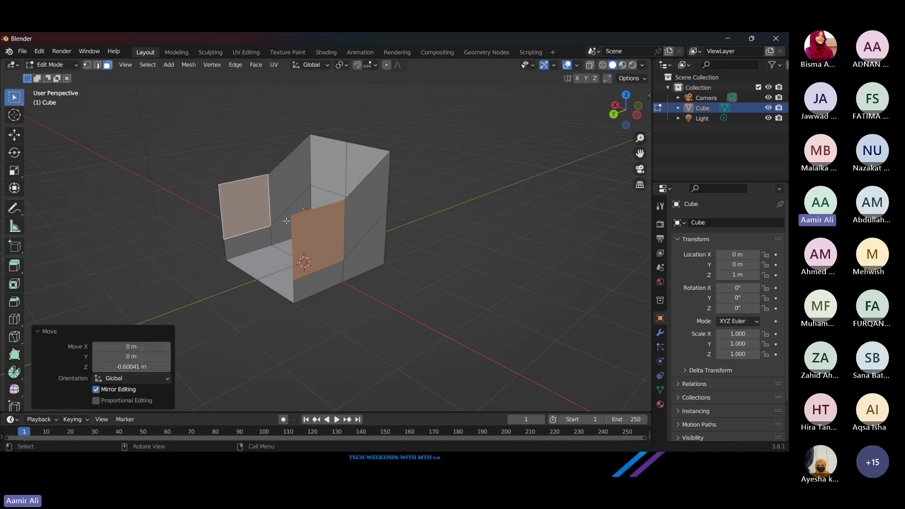
Step: Select the top edges of the two lowered side faces and move them about -0.36 m along the Y axis
{"action": "left_click_drag", "start_coordinate": [321, 217], "coordinate": [146, 146]}
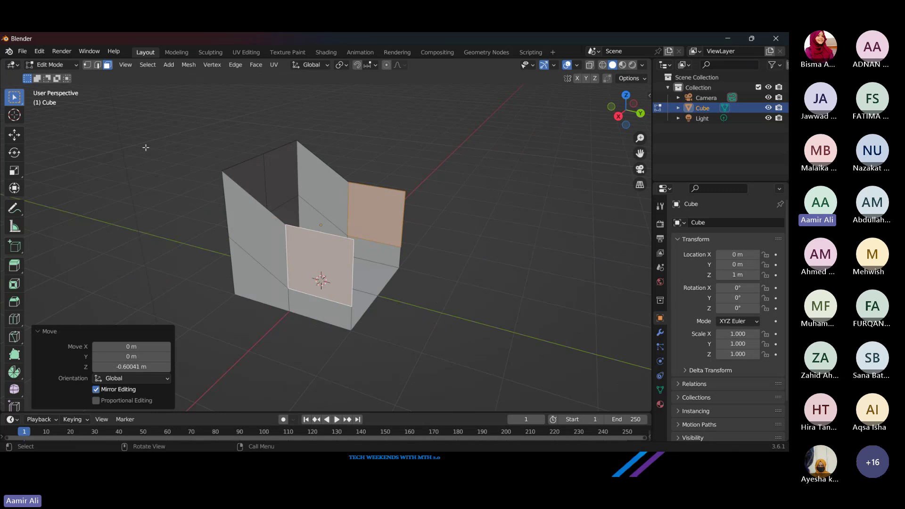
{"action": "left_click", "coordinate": [98, 65]}
{"action": "left_click", "coordinate": [321, 232]}
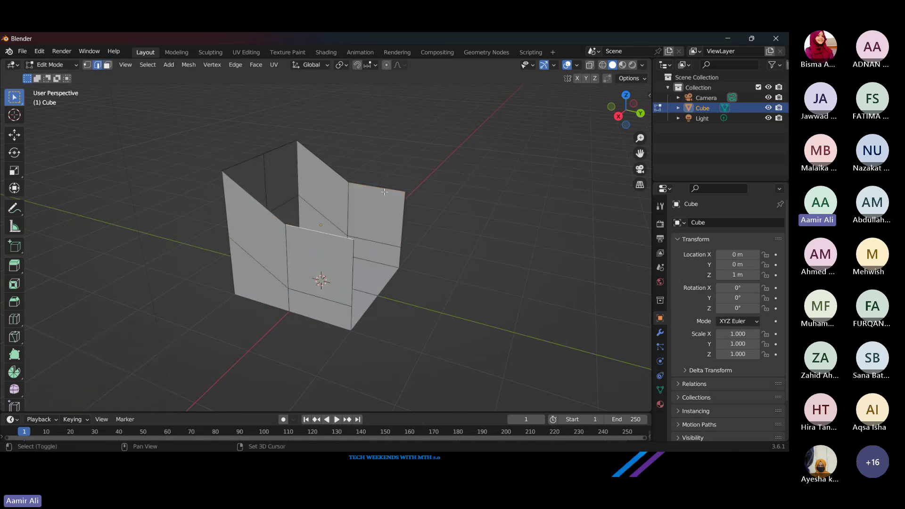
{"action": "left_click", "coordinate": [382, 188], "text": "shift"}
{"action": "key", "text": "g"}
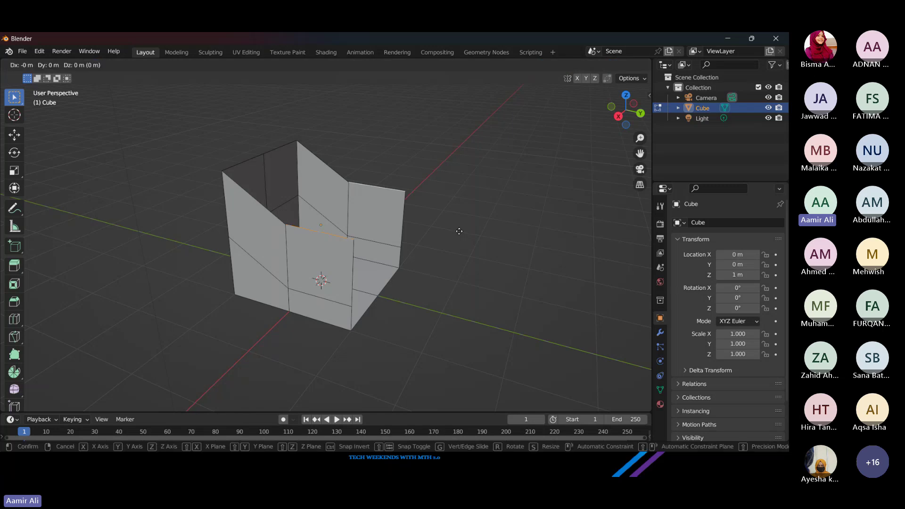
{"action": "key", "text": "y"}
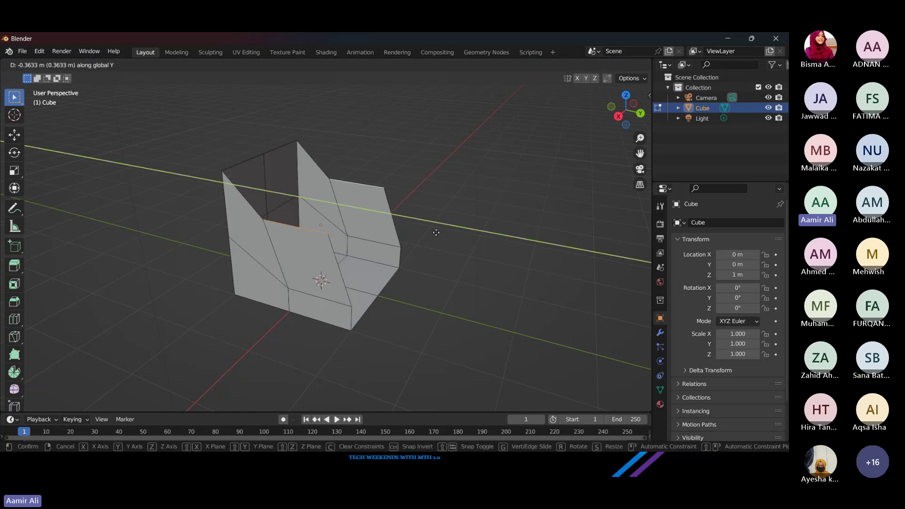
{"action": "left_click", "coordinate": [443, 215]}
{"action": "left_click_drag", "start_coordinate": [357, 202], "coordinate": [352, 200]}
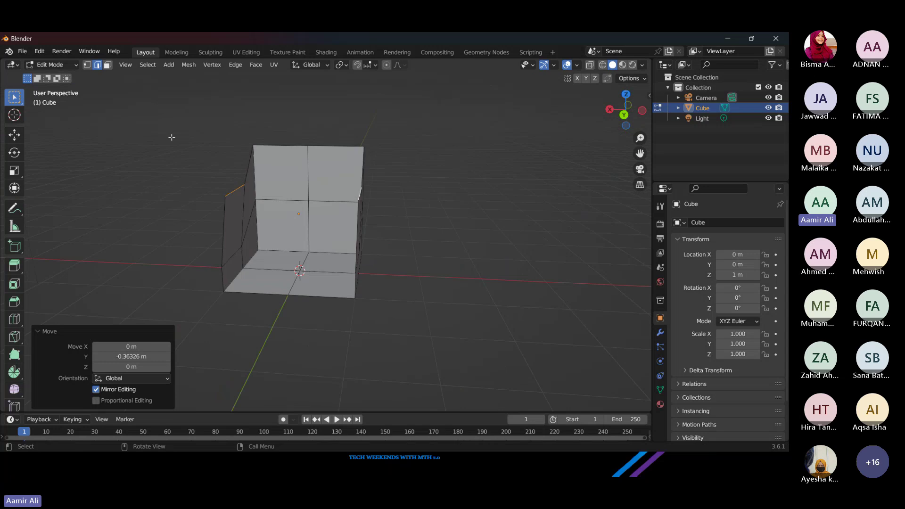
Step: Return to Object Mode and add a Subdivision Surface modifier at level 2 to the chair-shaped mesh
{"action": "left_click", "coordinate": [52, 64]}
{"action": "left_click", "coordinate": [55, 78]}
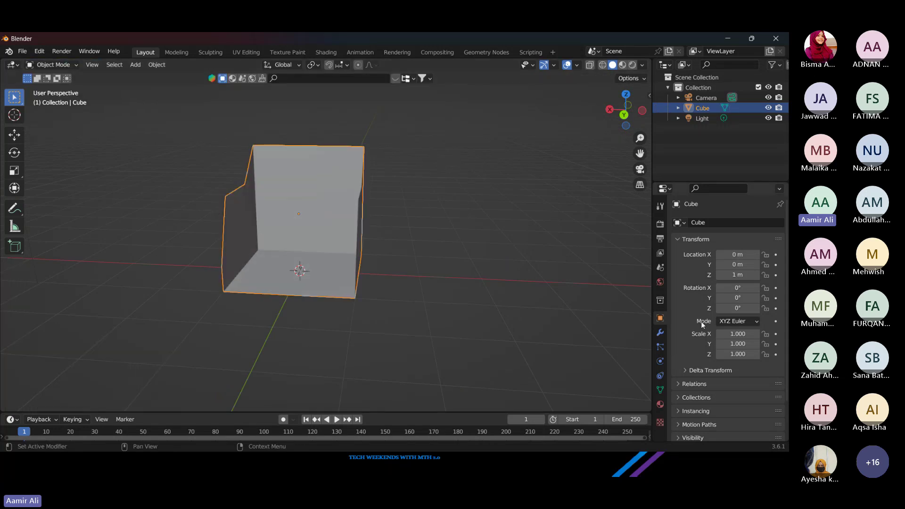
{"action": "left_click", "coordinate": [660, 334]}
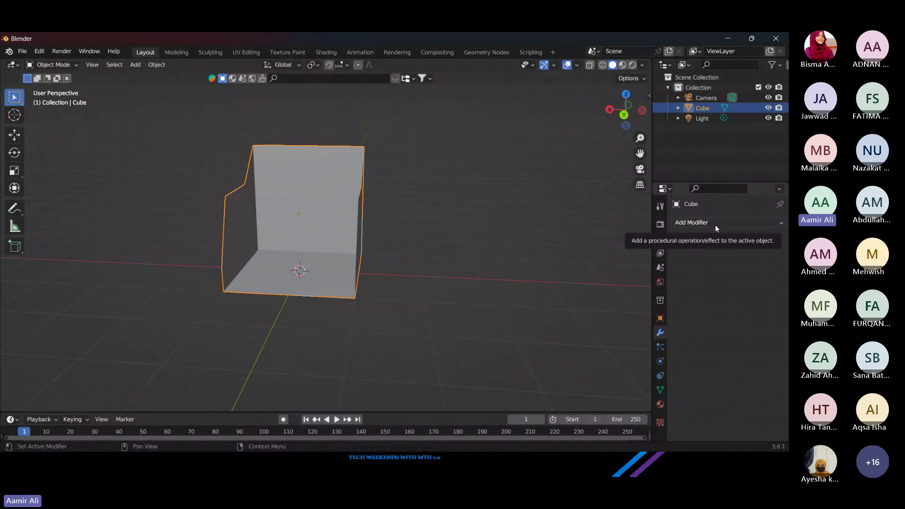
{"action": "left_click", "coordinate": [698, 222]}
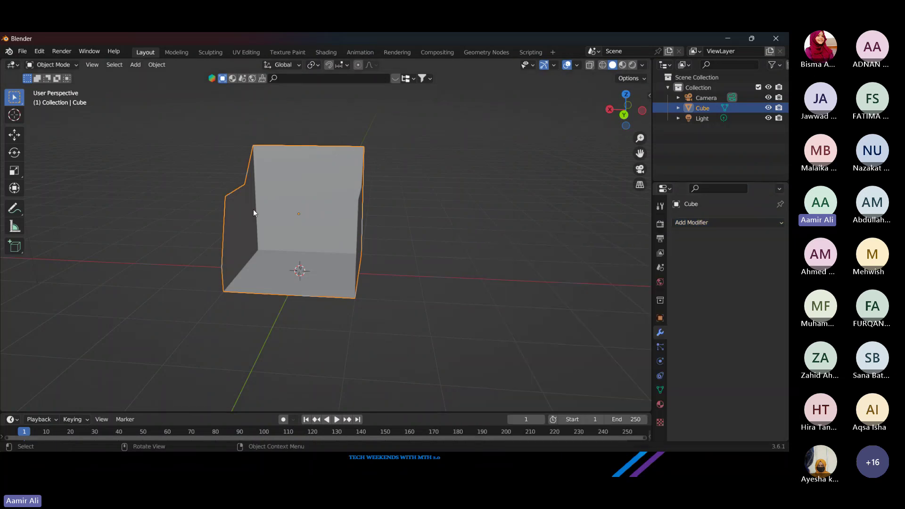
{"action": "left_click_drag", "start_coordinate": [511, 235], "coordinate": [388, 192]}
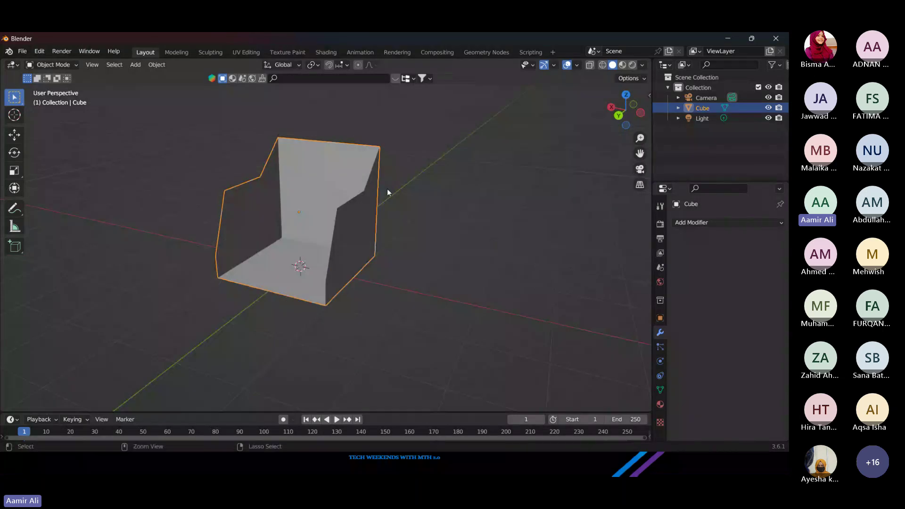
{"action": "key", "text": "ctrl+2"}
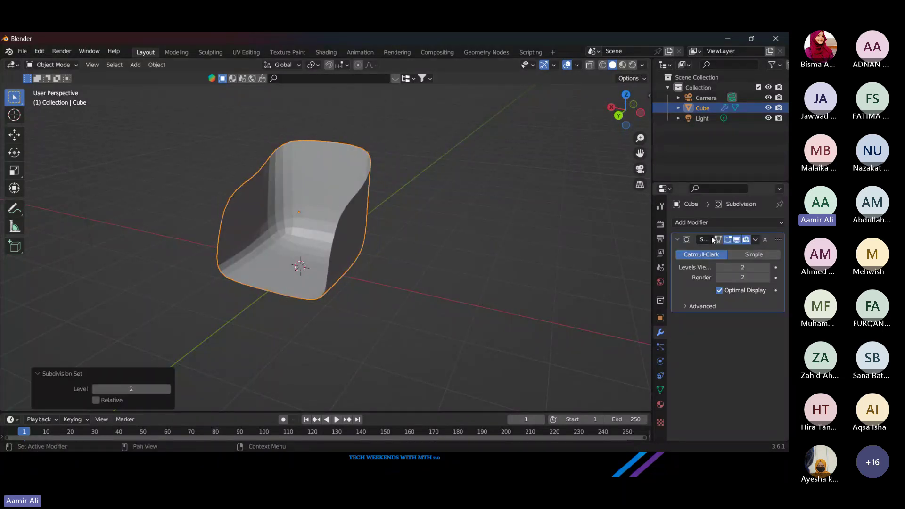
{"action": "left_click_drag", "start_coordinate": [399, 191], "coordinate": [548, 250]}
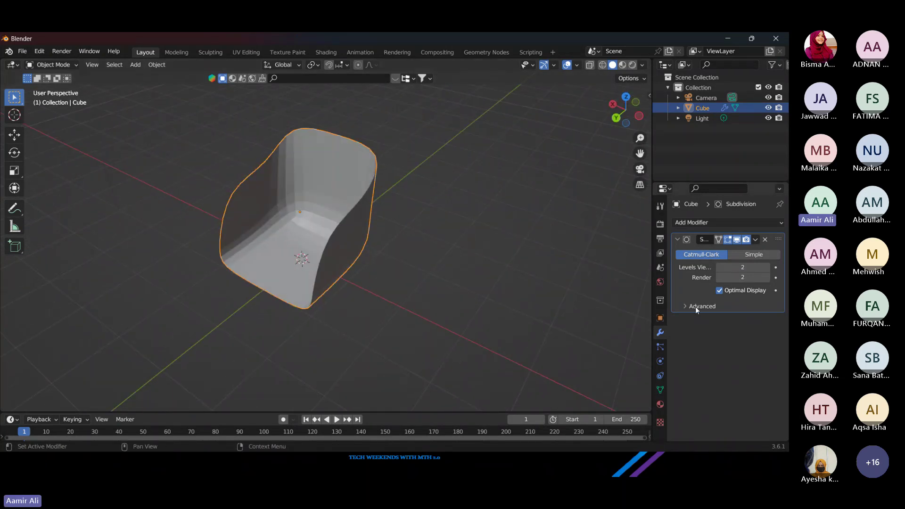
{"action": "left_click_drag", "start_coordinate": [471, 142], "coordinate": [355, 162]}
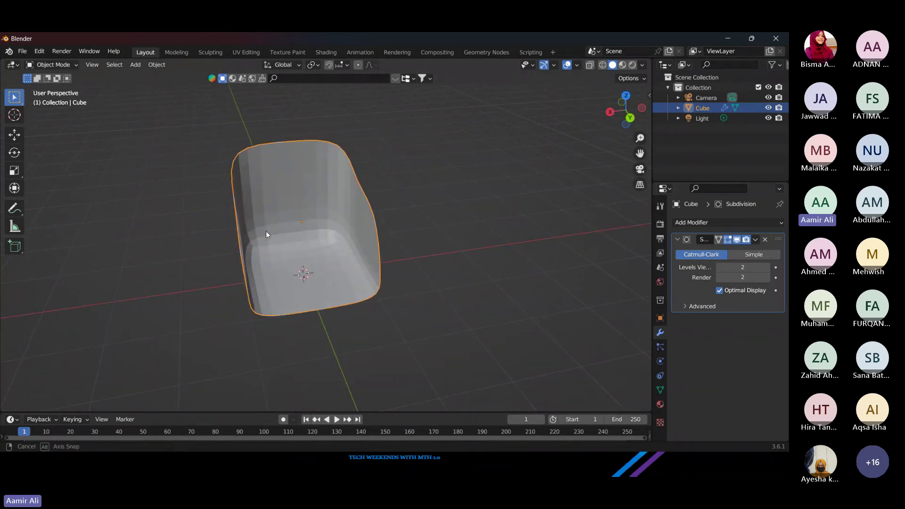
Step: Examine the unsubdivided cage in Edit Mode by selecting a side wall's lower rear face, and return to Object Mode
{"action": "left_click_drag", "start_coordinate": [266, 231], "coordinate": [178, 228]}
{"action": "key", "text": "Tab"}
{"action": "left_click", "coordinate": [220, 198]}
{"action": "key", "text": "3"}
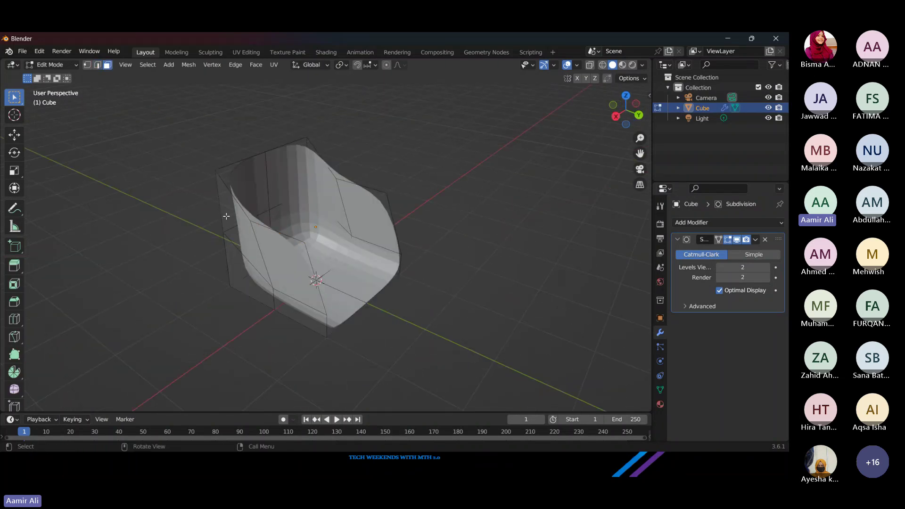
{"action": "left_click", "coordinate": [234, 245]}
{"action": "left_click", "coordinate": [252, 272]}
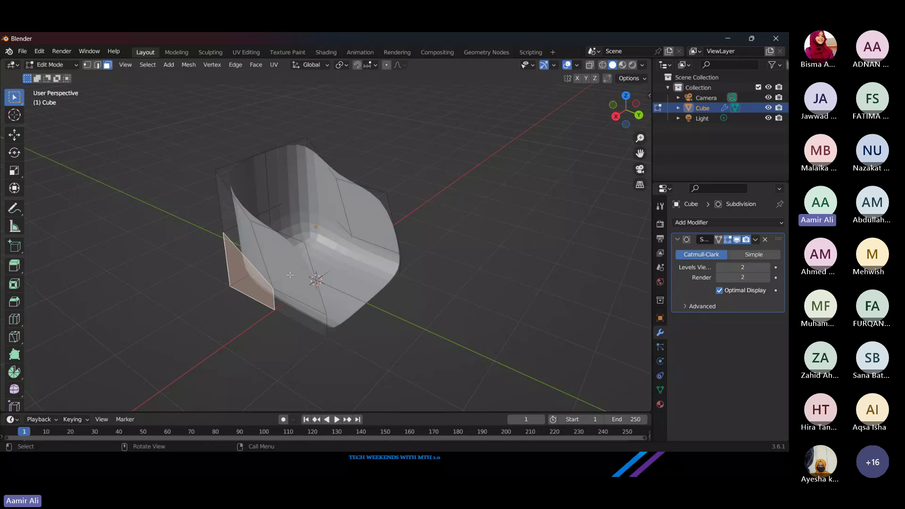
{"action": "key", "text": "Tab"}
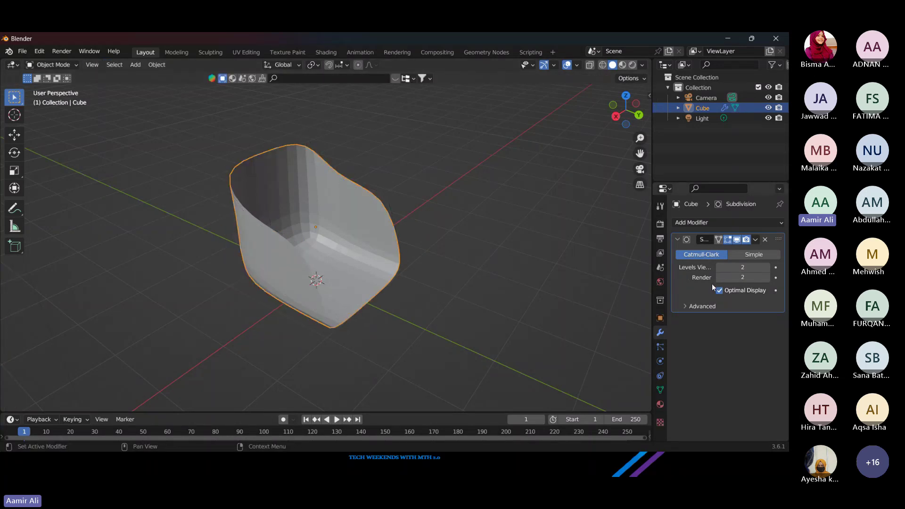
Step: Apply the Subdivision modifier and select a single face in the middle of the backrest in Edit Mode
{"action": "key", "text": "ctrl+a"}
{"action": "key", "text": "Tab"}
{"action": "left_click_drag", "start_coordinate": [357, 201], "coordinate": [299, 180]}
{"action": "left_click", "coordinate": [299, 180]}
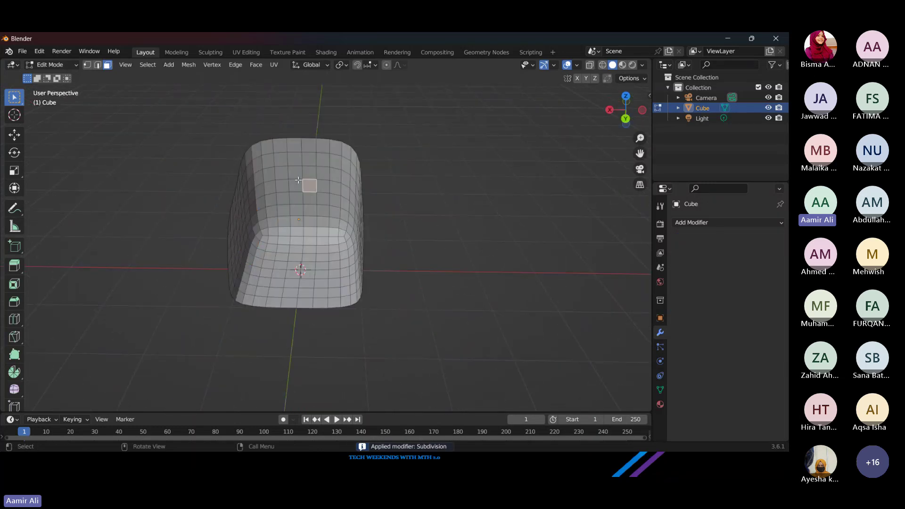
Step: In back view, switch to edge selection and select three horizontal rows of edges across the middle of the backrest
{"action": "left_click", "coordinate": [626, 118]}
{"action": "scroll", "coordinate": [296, 183], "scroll_direction": "up", "scroll_amount": 3}
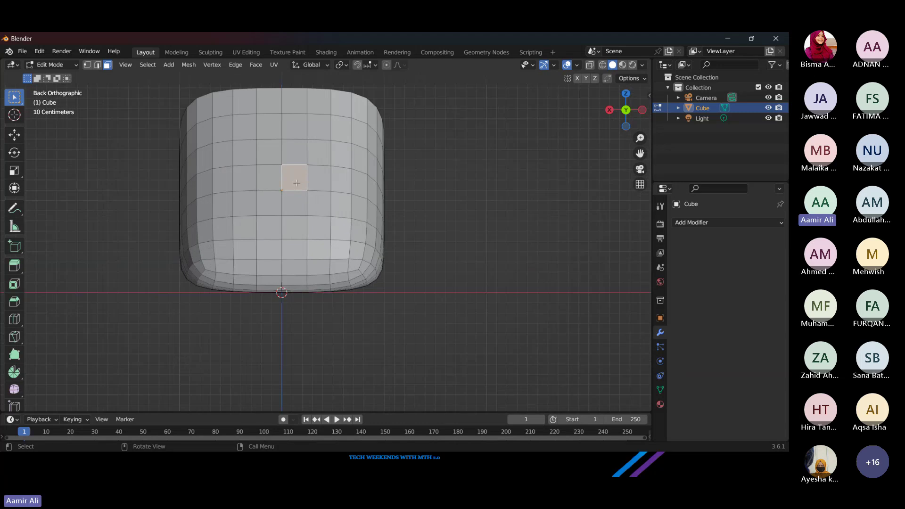
{"action": "key", "text": "2"}
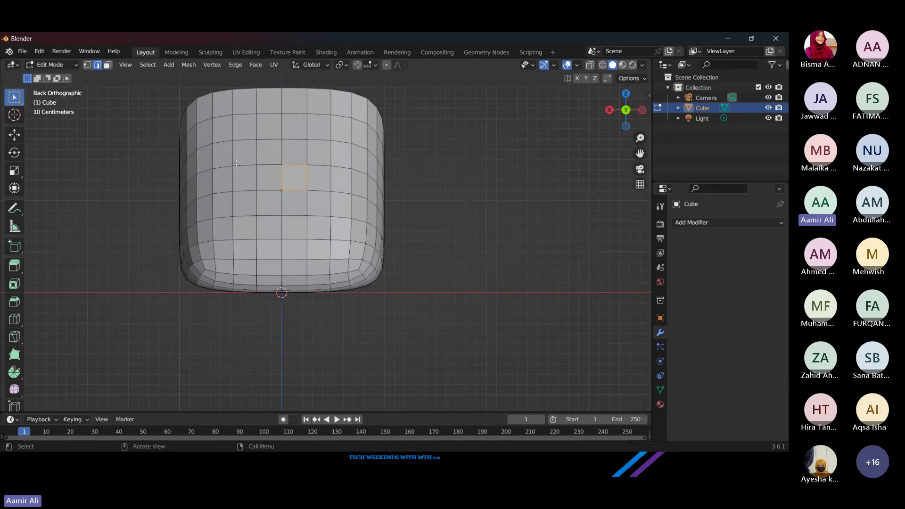
{"action": "left_click_drag", "start_coordinate": [218, 157], "coordinate": [348, 189]}
{"action": "left_click_drag", "start_coordinate": [229, 208], "coordinate": [336, 223]}
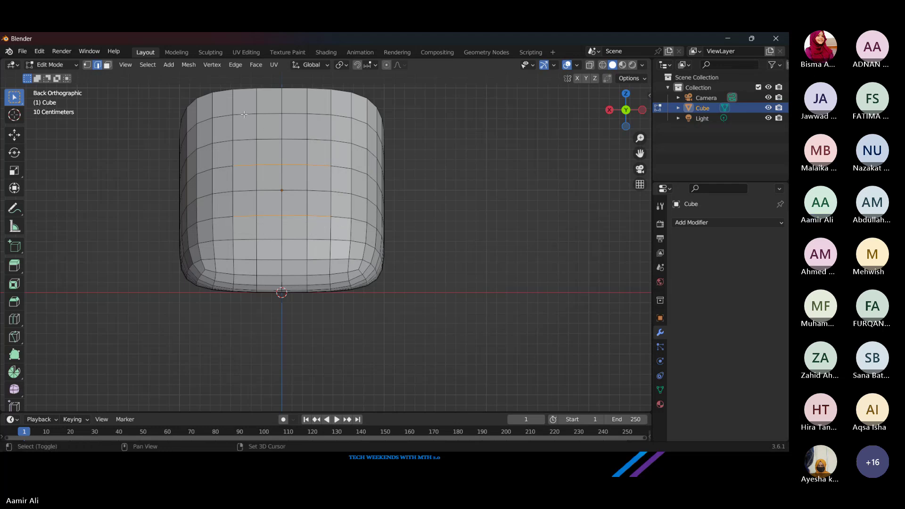
{"action": "left_click_drag", "start_coordinate": [229, 109], "coordinate": [335, 123]}
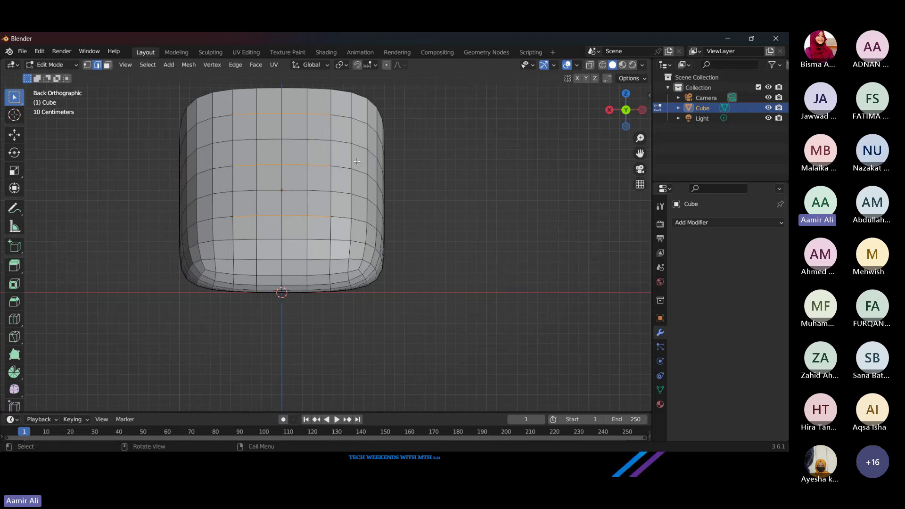
{"action": "left_click_drag", "start_coordinate": [357, 163], "coordinate": [337, 203]}
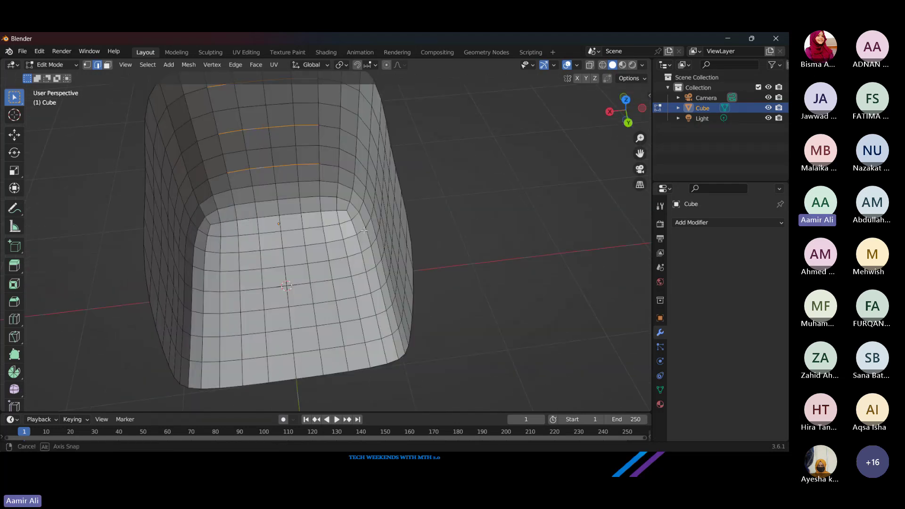
Step: In top view, add three rows of edges across the middle of the seat to the selection and bevel all selected edges by 0.075 m
{"action": "left_click", "coordinate": [627, 102]}
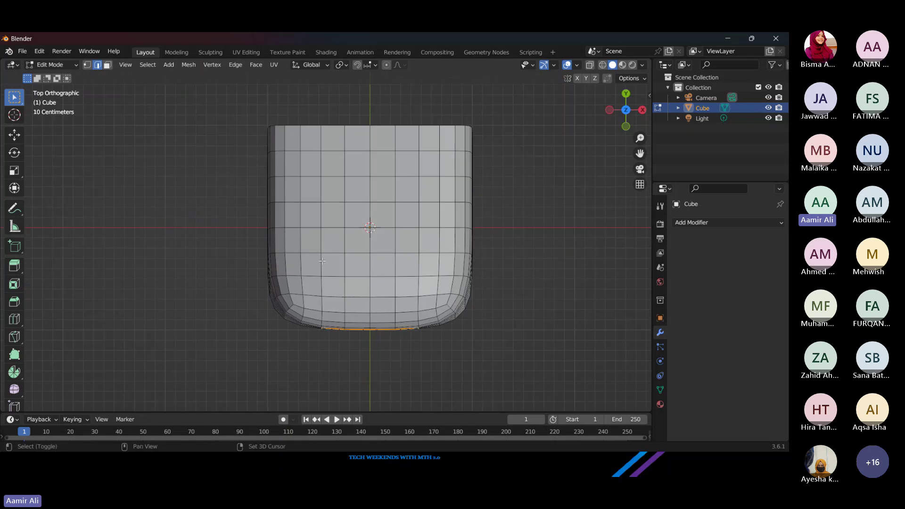
{"action": "left_click_drag", "start_coordinate": [315, 246], "coordinate": [415, 257]}
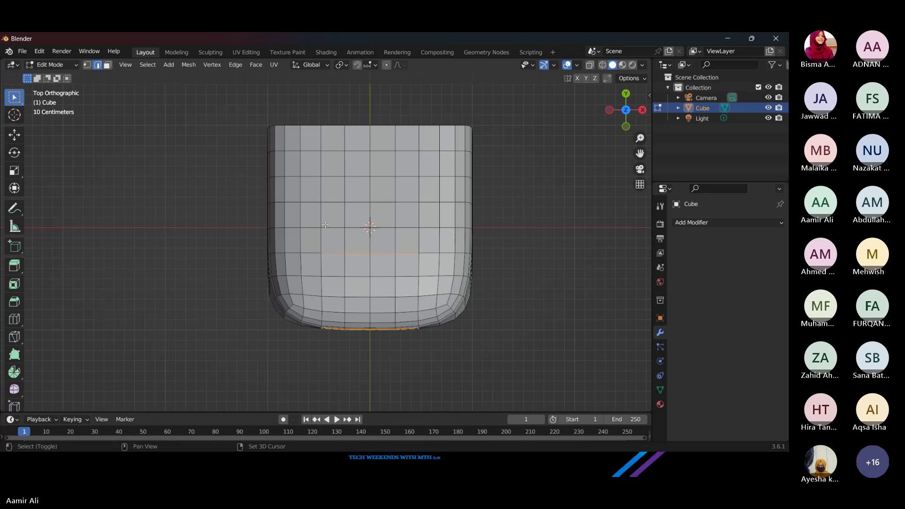
{"action": "left_click_drag", "start_coordinate": [317, 196], "coordinate": [429, 206]}
{"action": "left_click_drag", "start_coordinate": [318, 146], "coordinate": [426, 161]}
{"action": "left_click_drag", "start_coordinate": [506, 199], "coordinate": [276, 129]}
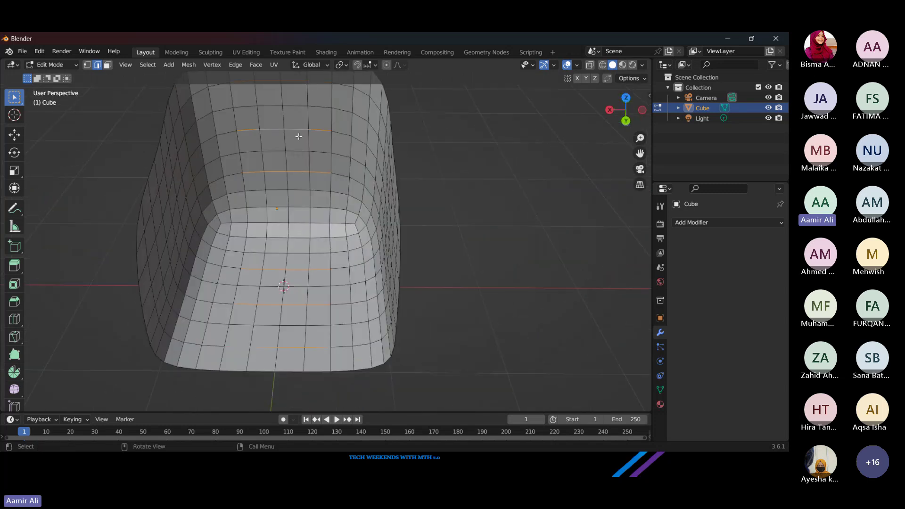
{"action": "key", "text": "ctrl+b"}
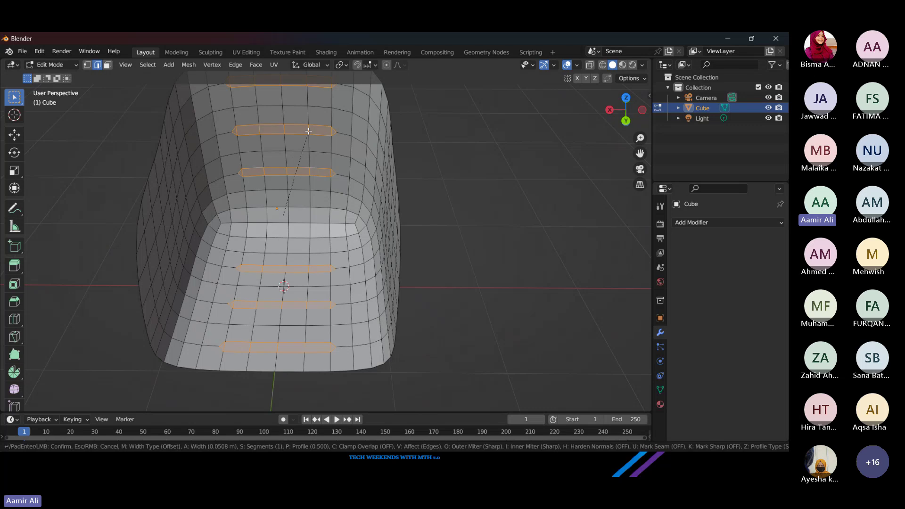
{"action": "left_click", "coordinate": [307, 129]}
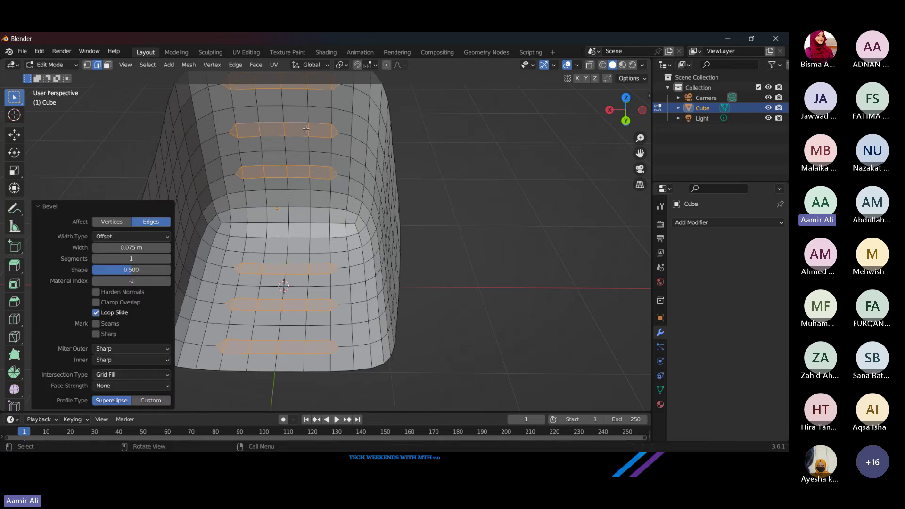
Step: Examine the beveled strips on the backrest and seat from several angles
{"action": "scroll", "coordinate": [423, 233], "scroll_direction": "down", "scroll_amount": 3}
{"action": "scroll", "coordinate": [370, 228], "scroll_direction": "left", "scroll_amount": 5}
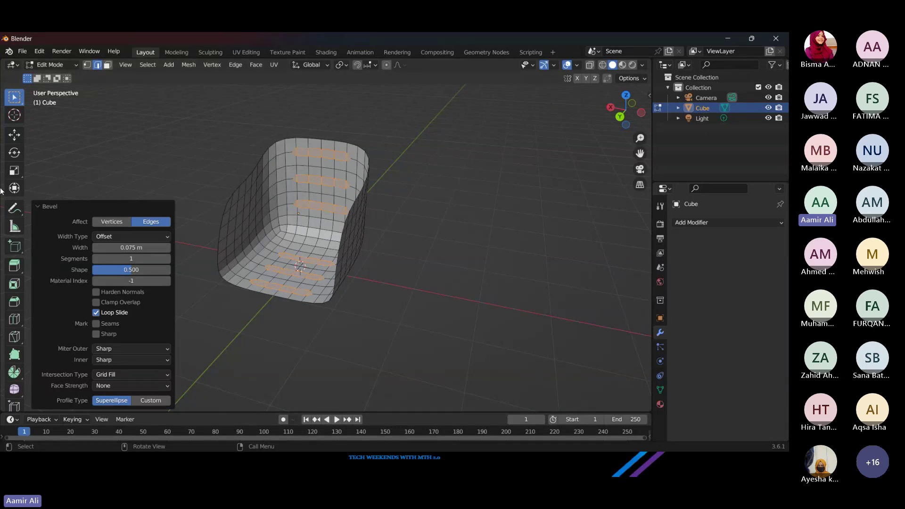
{"action": "scroll", "coordinate": [24, 267], "scroll_direction": "down", "scroll_amount": 3}
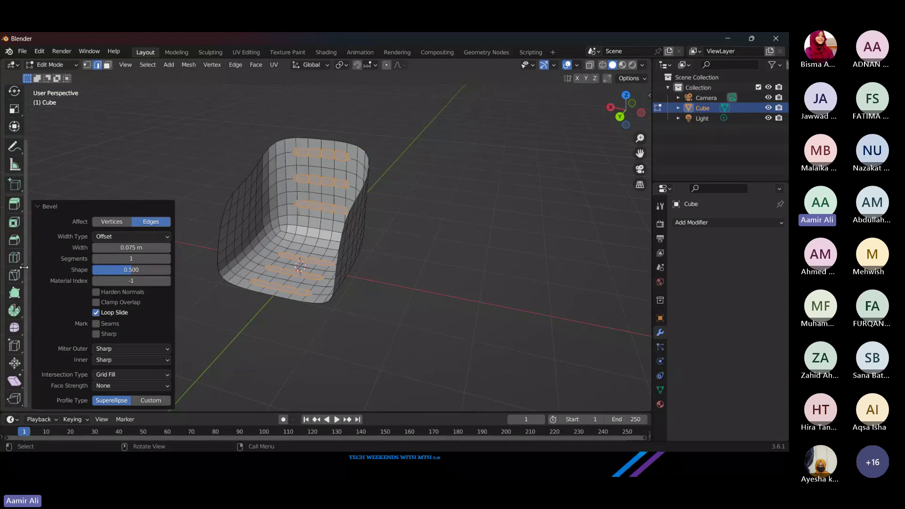
{"action": "scroll", "coordinate": [24, 267], "scroll_direction": "up", "scroll_amount": 3}
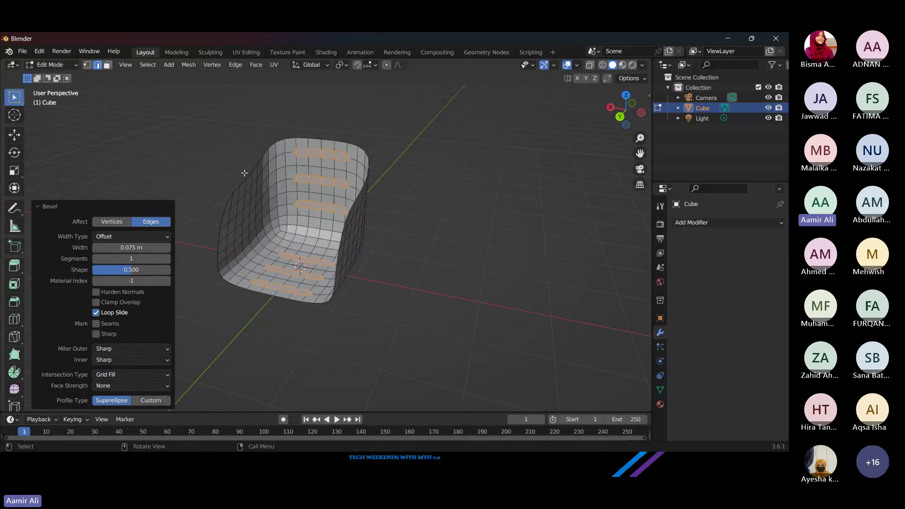
{"action": "left_click_drag", "start_coordinate": [315, 161], "coordinate": [353, 202]}
{"action": "left_click_drag", "start_coordinate": [273, 206], "coordinate": [332, 206]}
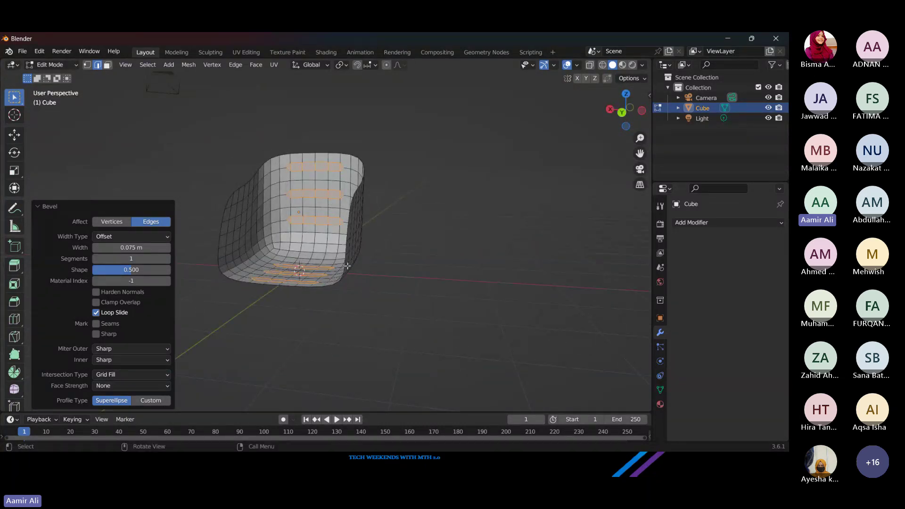
{"action": "left_click_drag", "start_coordinate": [342, 257], "coordinate": [321, 212]}
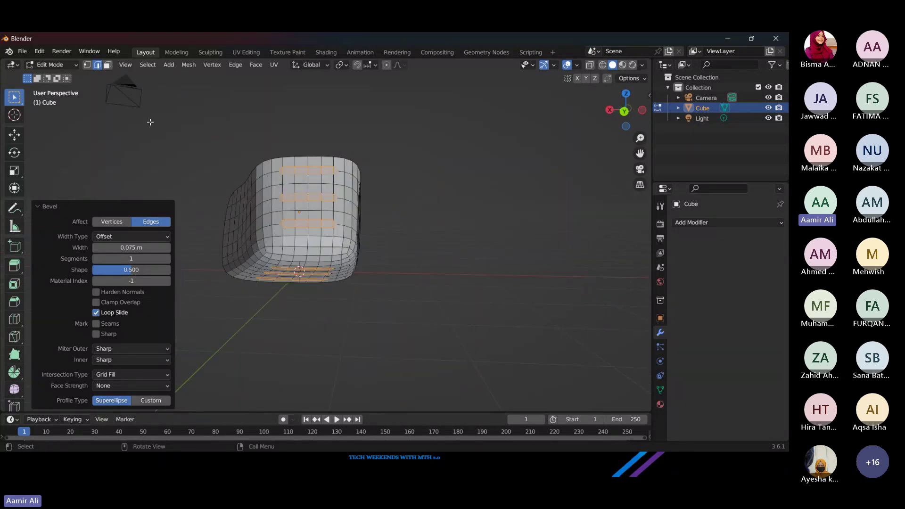
{"action": "left_click_drag", "start_coordinate": [150, 122], "coordinate": [350, 205]}
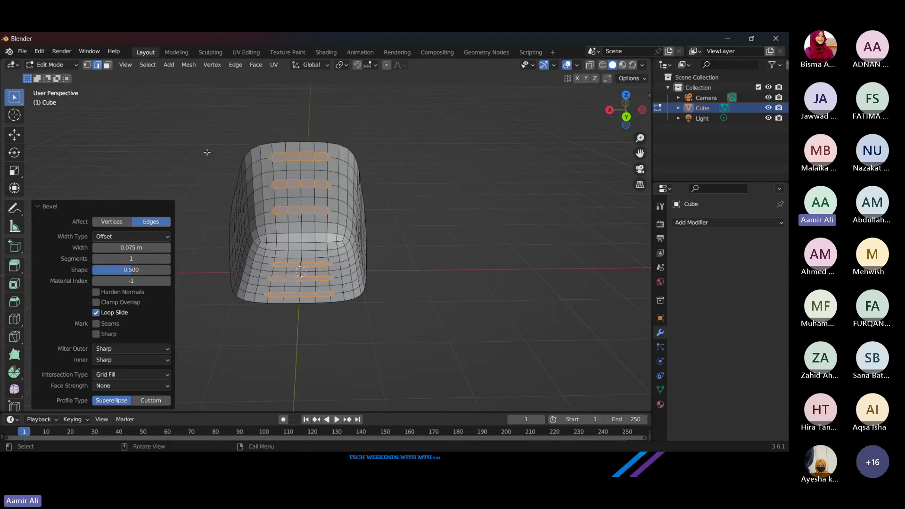
{"action": "scroll", "coordinate": [288, 158], "scroll_direction": "up", "scroll_amount": 5}
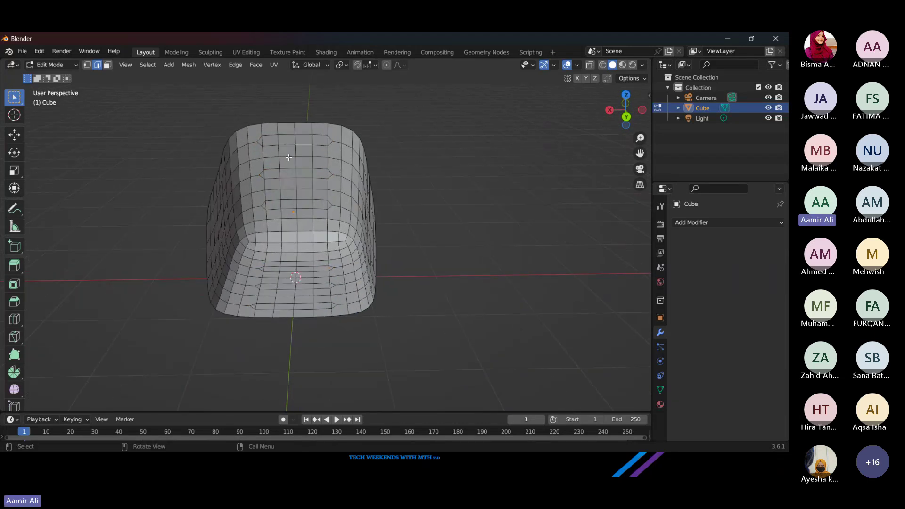
{"action": "left_click_drag", "start_coordinate": [284, 88], "coordinate": [117, 58]}
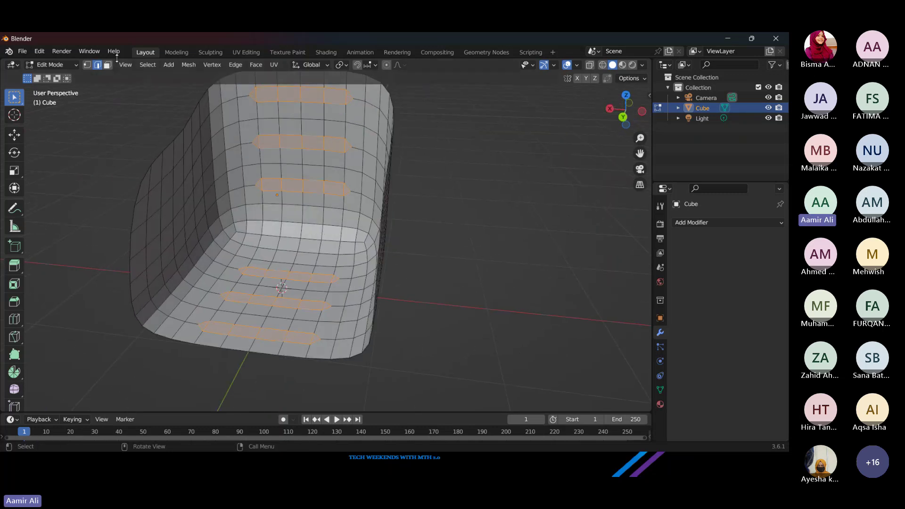
Step: Return to Object Mode and add a Solidify modifier to the chair
{"action": "left_click", "coordinate": [69, 68]}
{"action": "left_click", "coordinate": [64, 78]}
{"action": "left_click", "coordinate": [679, 225]}
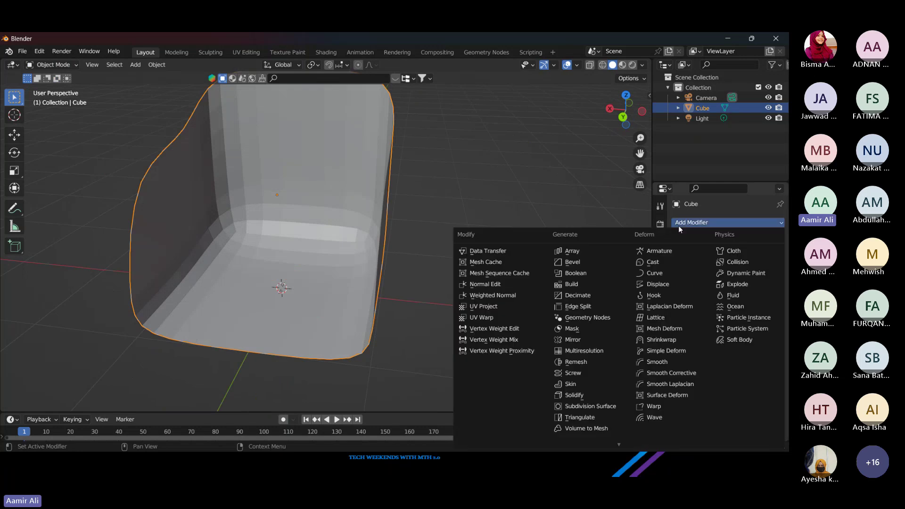
{"action": "left_click", "coordinate": [584, 396]}
{"action": "scroll", "coordinate": [415, 299], "scroll_direction": "down", "scroll_amount": 5}
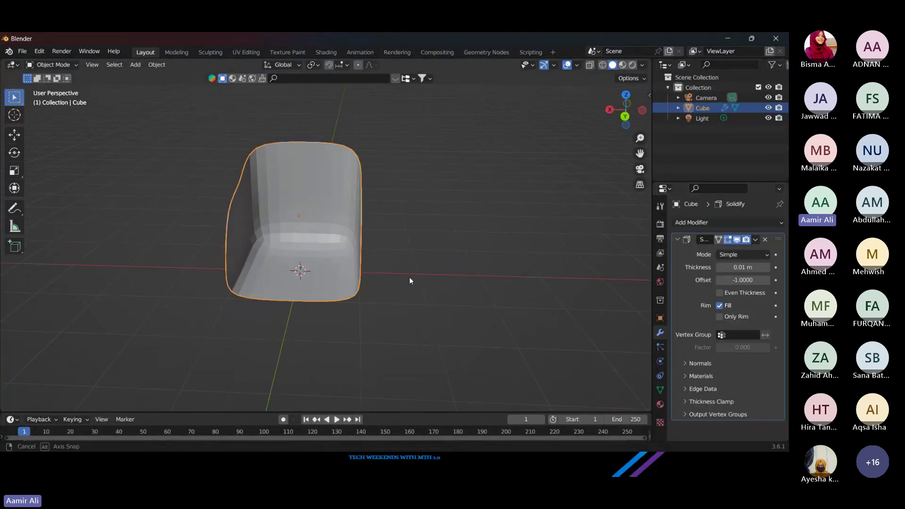
Step: Set the Solidify thickness to 0.12 m and apply the modifier
{"action": "left_click", "coordinate": [625, 116]}
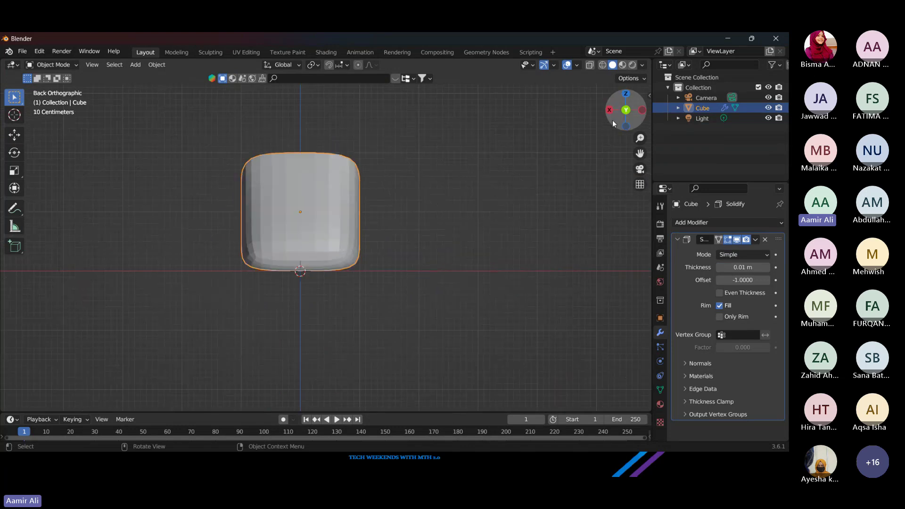
{"action": "left_click_drag", "start_coordinate": [397, 154], "coordinate": [375, 176]}
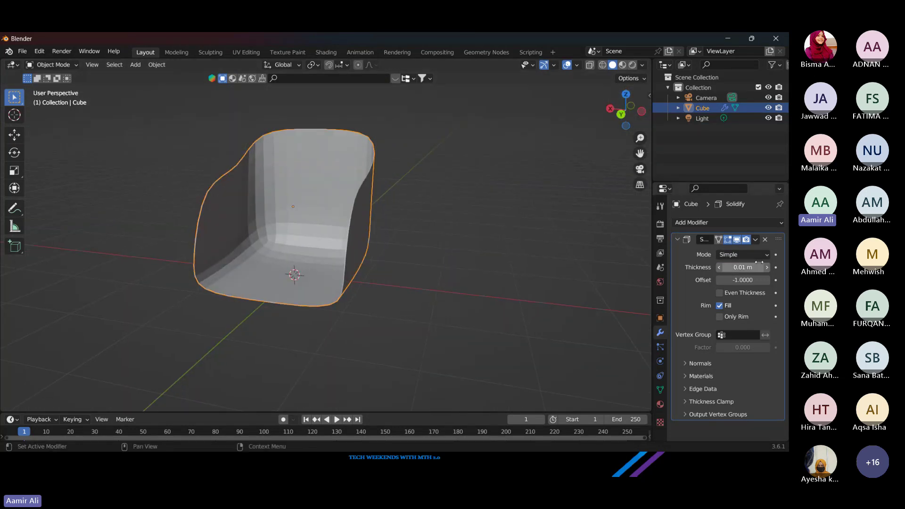
{"action": "left_click_drag", "start_coordinate": [759, 263], "coordinate": [801, 263]}
{"action": "left_click_drag", "start_coordinate": [358, 226], "coordinate": [403, 248]}
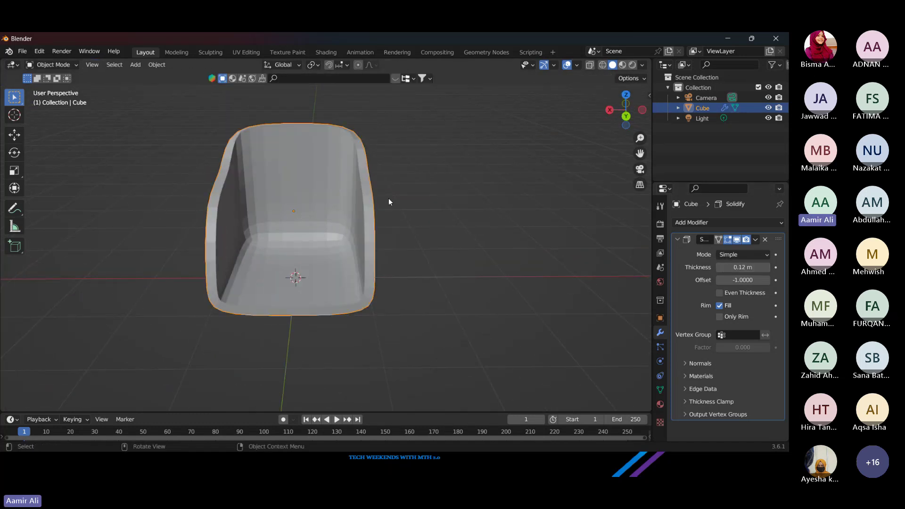
{"action": "key", "text": "ctrl+a"}
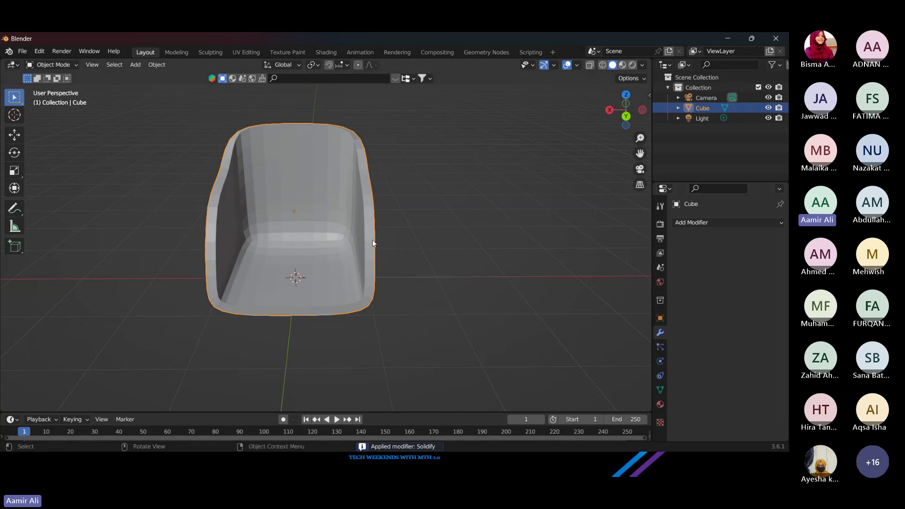
Step: In Edit Mode, add a single centred loop cut along the thickness of the chair's rim
{"action": "key", "text": "Tab"}
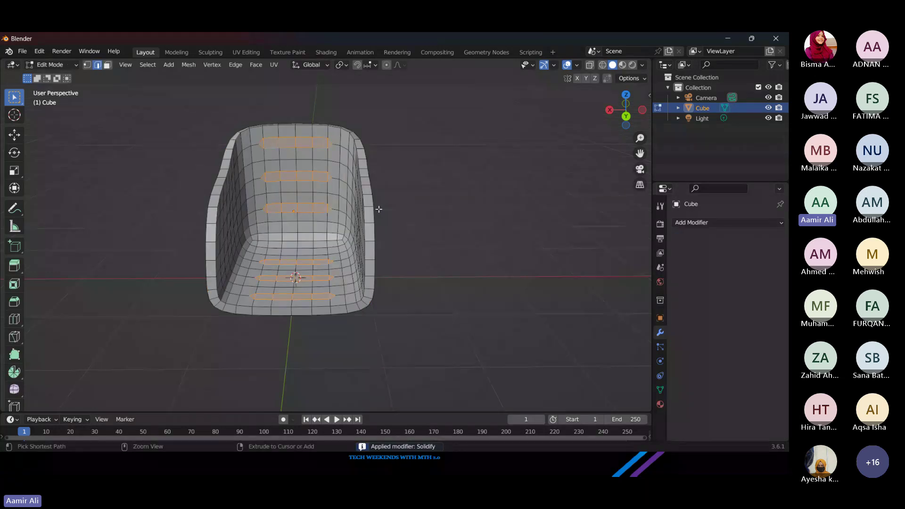
{"action": "key", "text": "ctrl+r"}
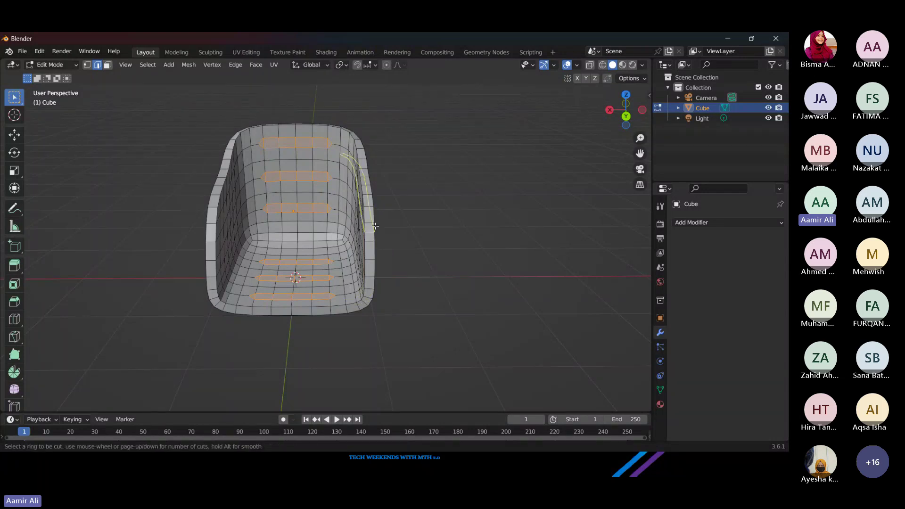
{"action": "left_click", "coordinate": [368, 211]}
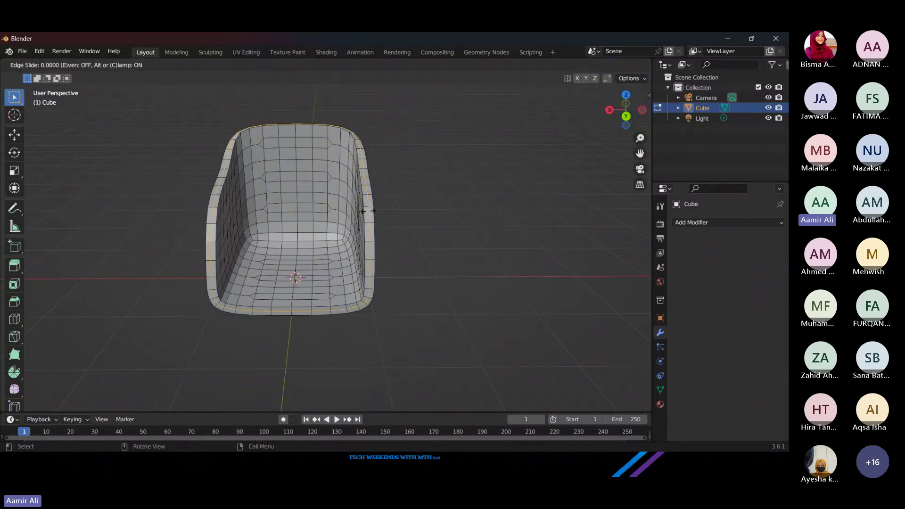
{"action": "right_click", "coordinate": [391, 189]}
{"action": "left_click_drag", "start_coordinate": [332, 241], "coordinate": [365, 208]}
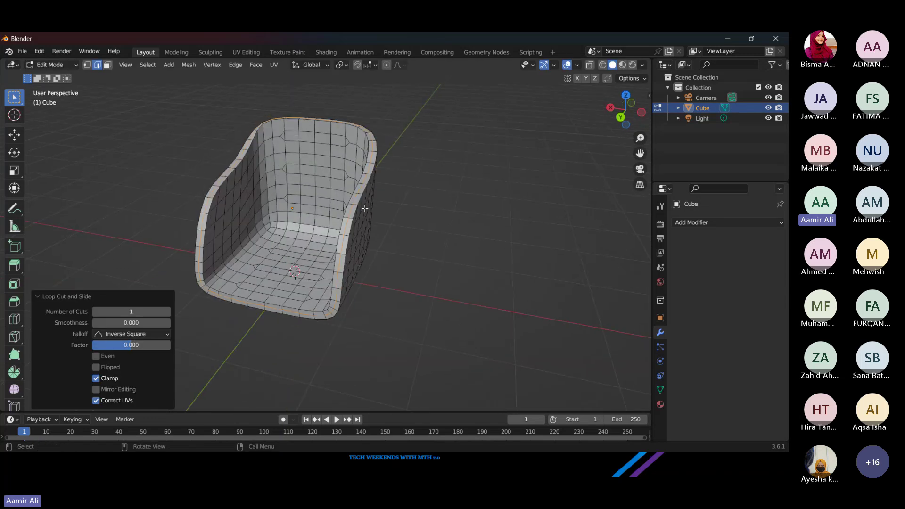
Step: Scale the rim's new edge loop uniformly by 1.044 and return to Object Mode
{"action": "key", "text": "s"}
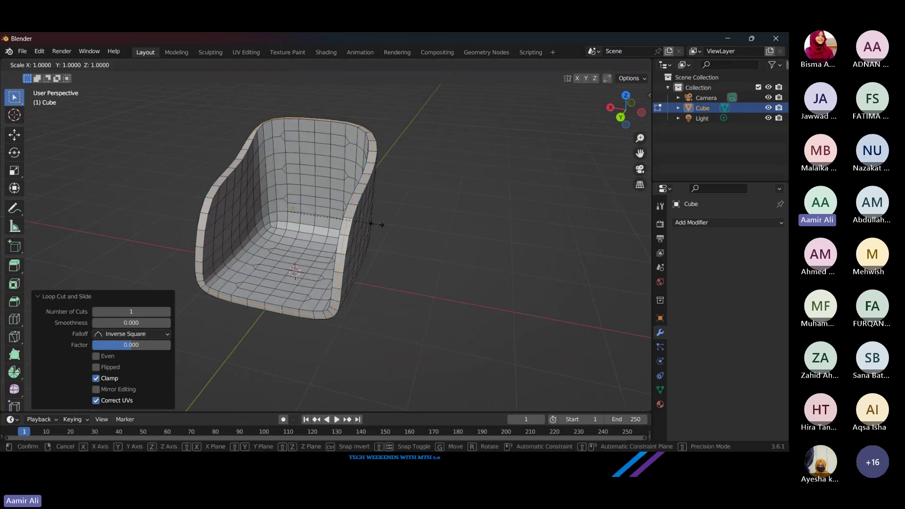
{"action": "left_click", "coordinate": [380, 225]}
{"action": "left_click_drag", "start_coordinate": [380, 226], "coordinate": [442, 235]}
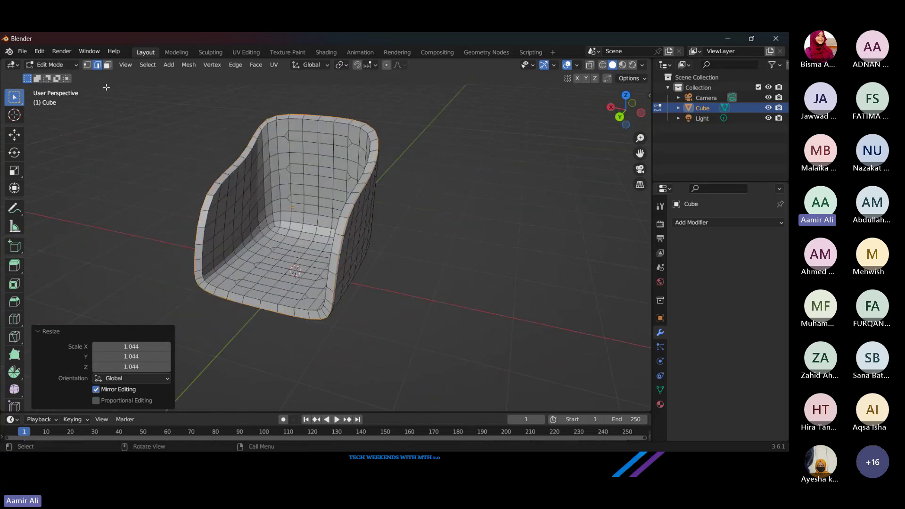
{"action": "left_click", "coordinate": [58, 66]}
{"action": "left_click", "coordinate": [55, 76]}
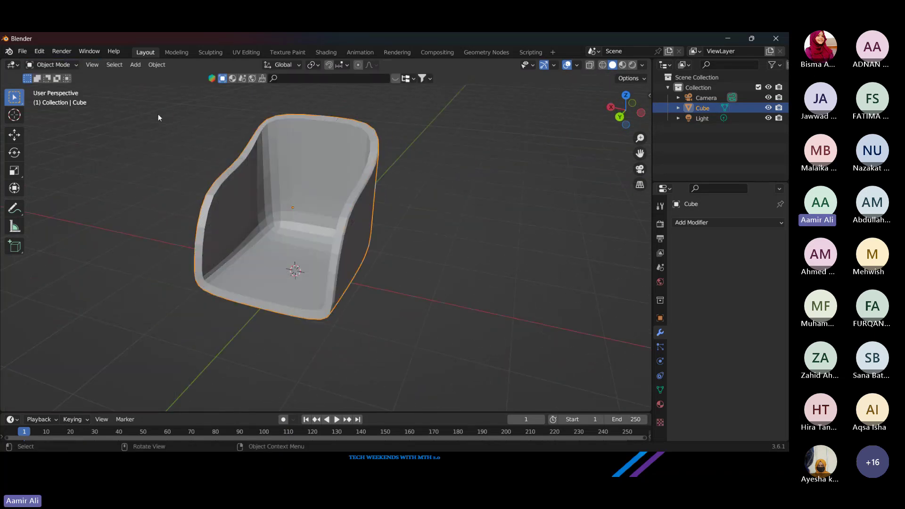
{"action": "left_click_drag", "start_coordinate": [332, 233], "coordinate": [395, 236]}
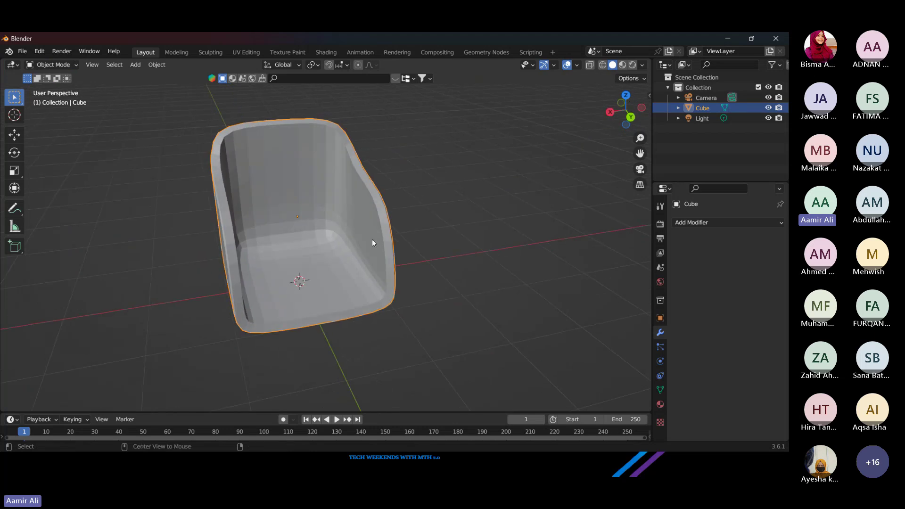
Step: Check the Practical Session topic list in the slideshow and switch back to Blender
{"action": "key", "text": "alt+Tab"}
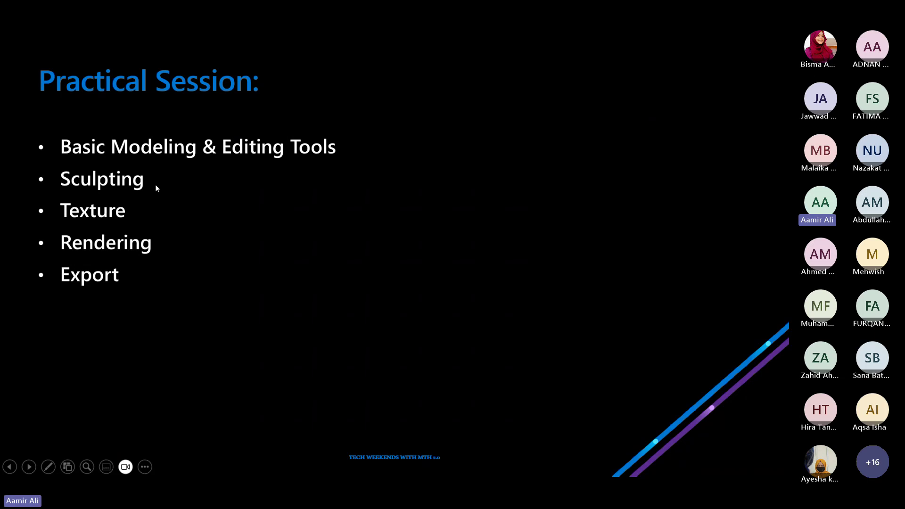
{"action": "key", "text": "alt+Tab"}
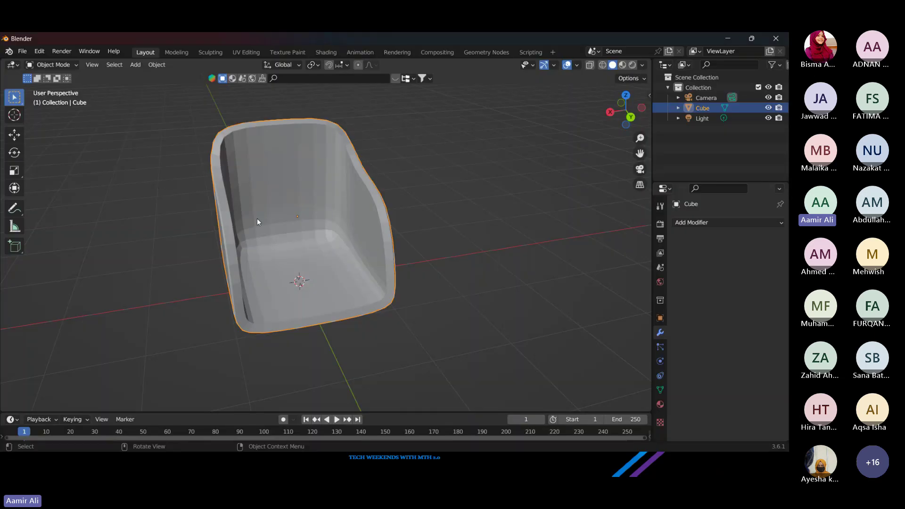
Step: Switch the chair to Sculpt Mode, widen the sculpting tool list to two columns and pick the Cloth Filter tool
{"action": "left_click", "coordinate": [50, 66]}
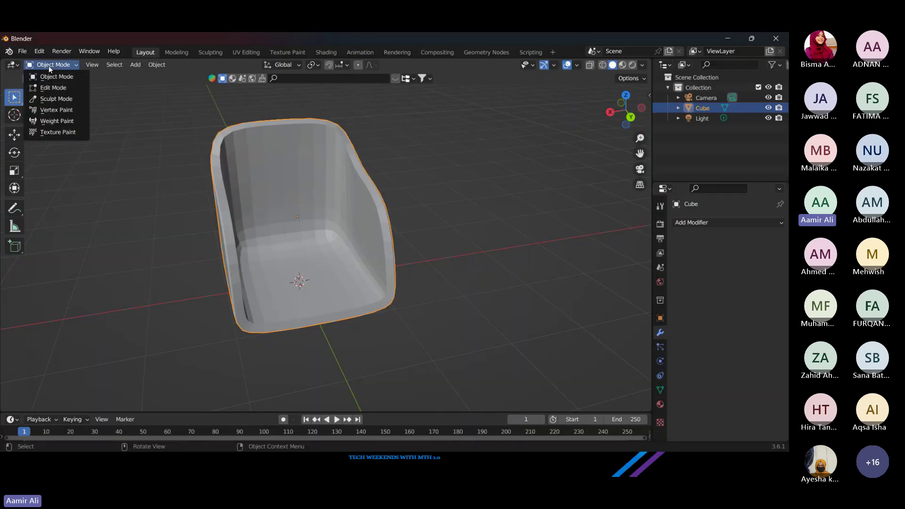
{"action": "left_click", "coordinate": [68, 100]}
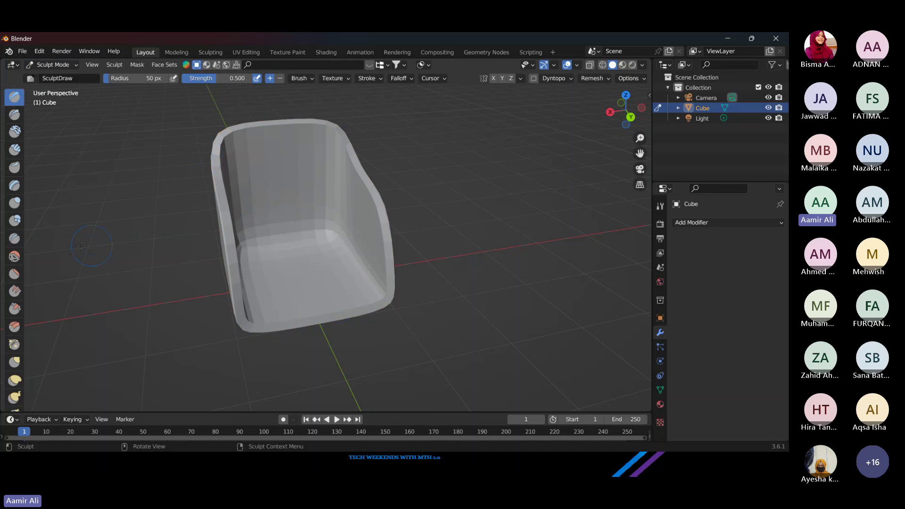
{"action": "scroll", "coordinate": [22, 262], "scroll_direction": "down", "scroll_amount": 3}
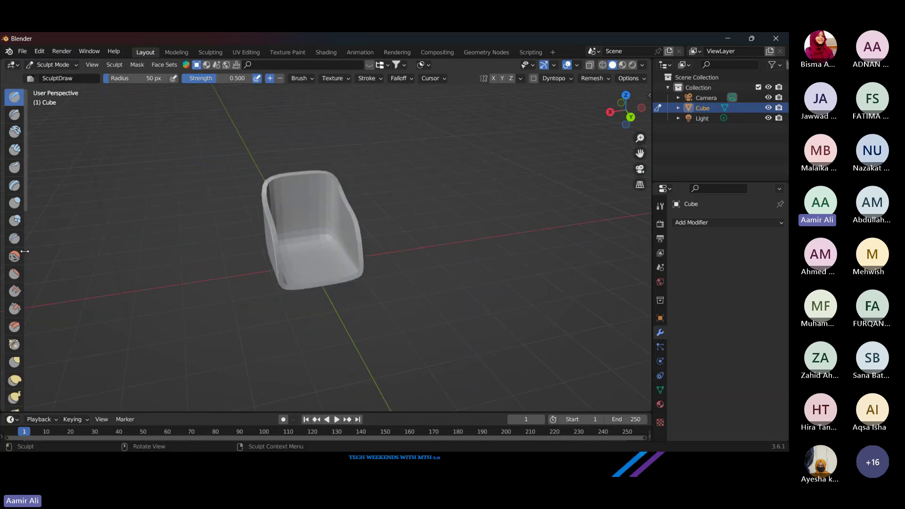
{"action": "left_click_drag", "start_coordinate": [25, 261], "coordinate": [44, 263]}
{"action": "scroll", "coordinate": [40, 283], "scroll_direction": "down", "scroll_amount": 5}
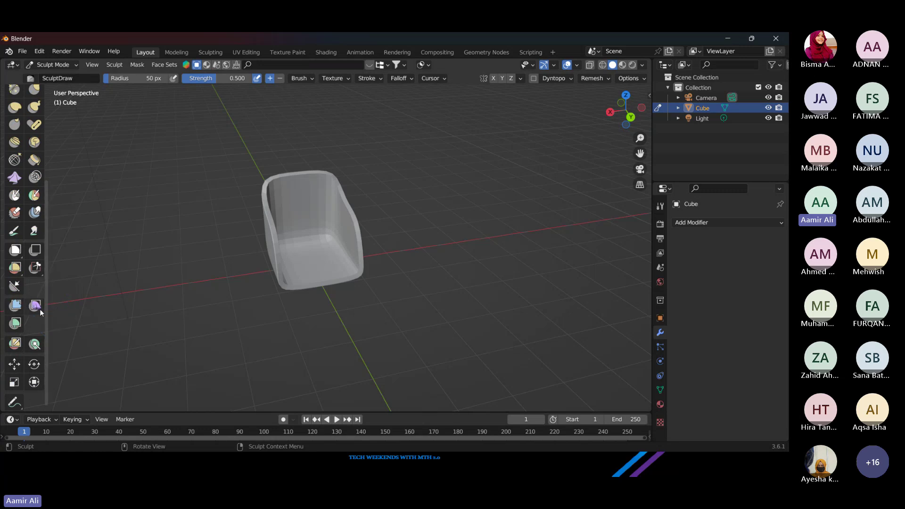
{"action": "left_click", "coordinate": [40, 309]}
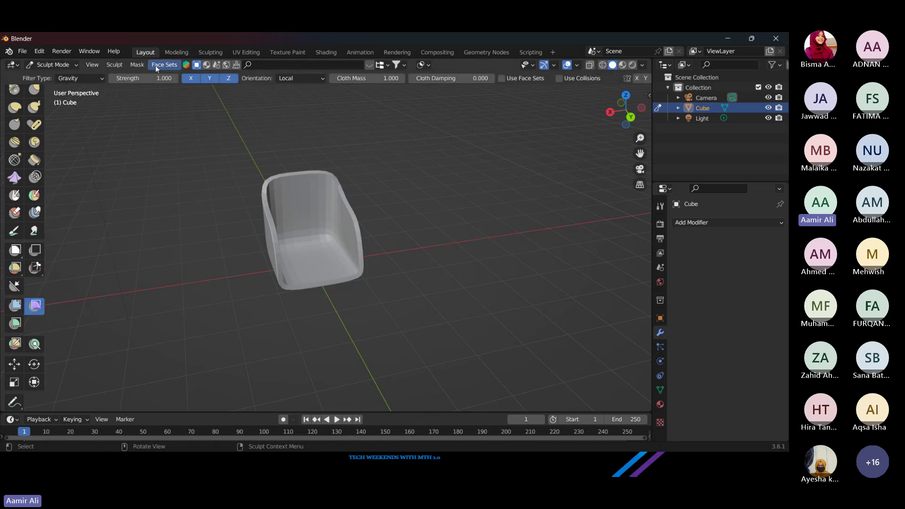
Step: Switch the chair from Sculpt Mode to Edit Mode
{"action": "left_click", "coordinate": [54, 65]}
{"action": "left_click", "coordinate": [47, 96]}
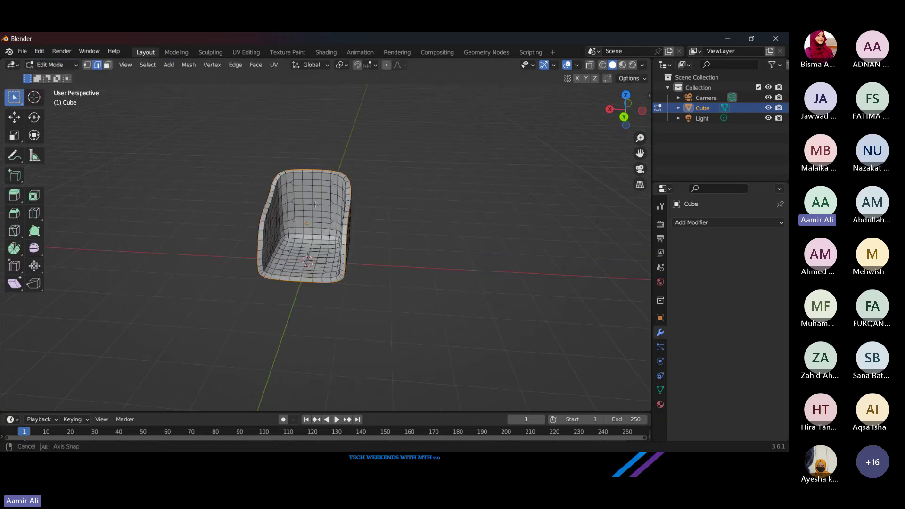
Step: Try to loop-select the upper row across the inner backrest, as an edge loop and as a face loop
{"action": "scroll", "coordinate": [304, 124], "scroll_direction": "up", "scroll_amount": 5}
{"action": "left_click", "coordinate": [304, 124], "text": "alt"}
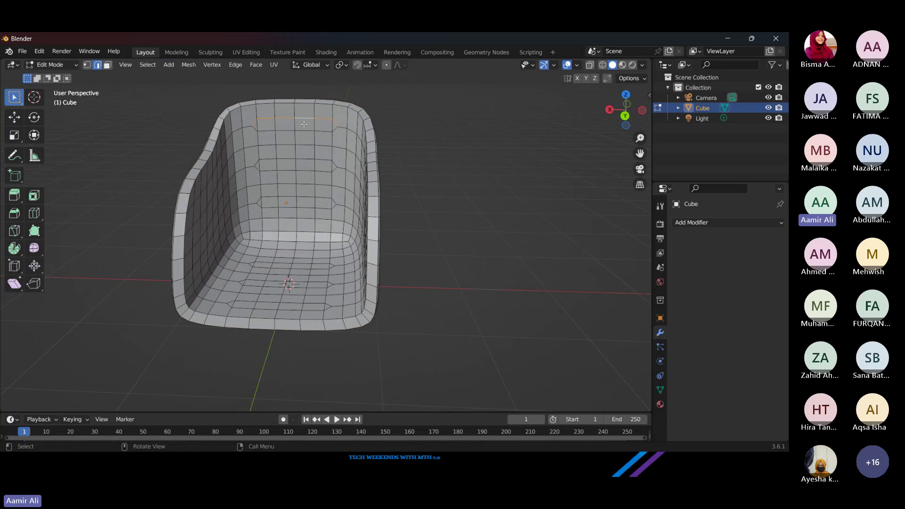
{"action": "key", "text": "3"}
{"action": "left_click", "coordinate": [305, 124], "text": "alt"}
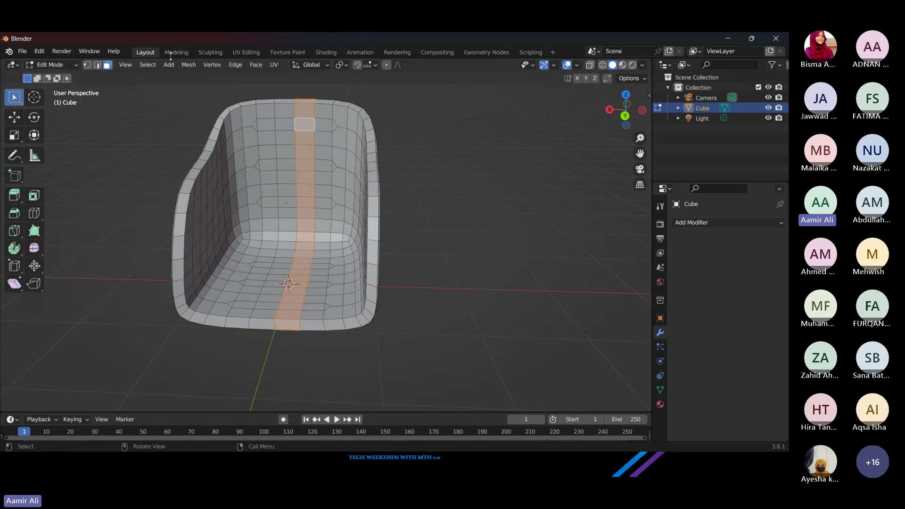
{"action": "left_click", "coordinate": [67, 64]}
{"action": "left_click", "coordinate": [57, 77]}
{"action": "key", "text": "Tab"}
{"action": "key", "text": "2"}
{"action": "left_click", "coordinate": [304, 118], "text": "alt"}
{"action": "key", "text": "Tab"}
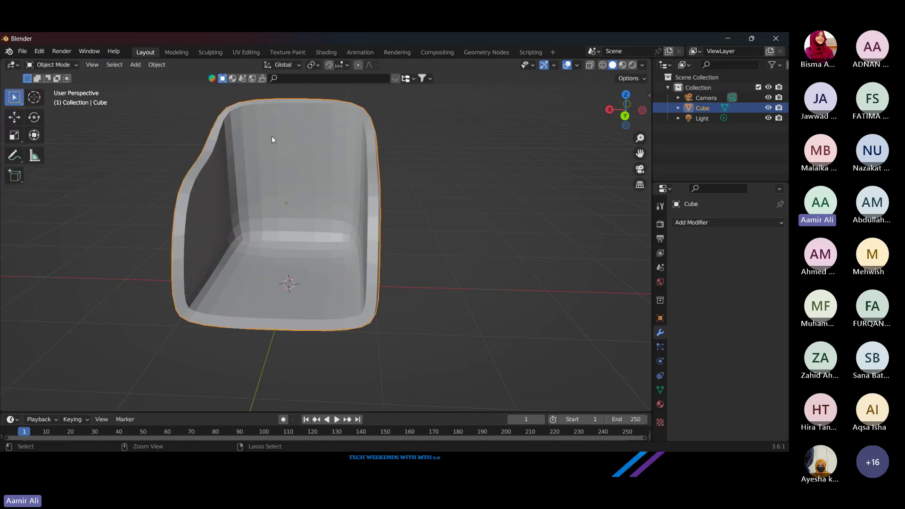
{"action": "key", "text": "Tab"}
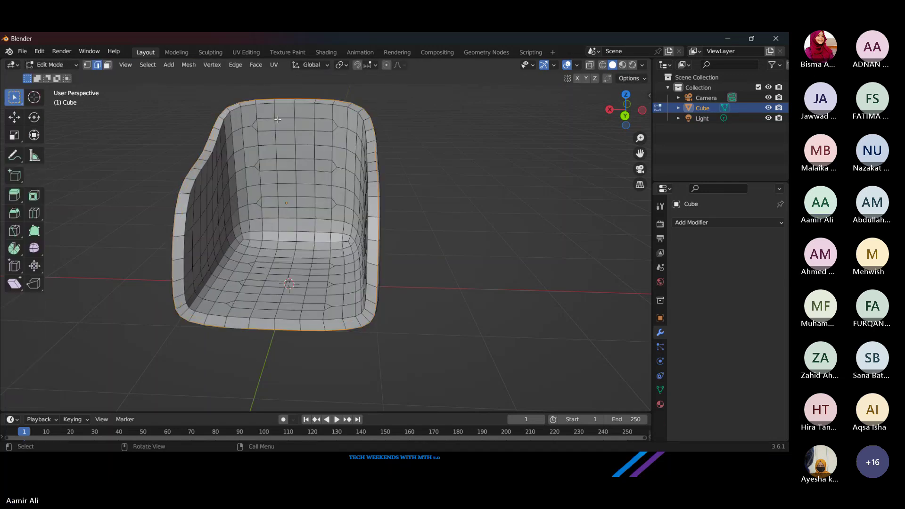
{"action": "left_click", "coordinate": [278, 120]}
{"action": "left_click", "coordinate": [71, 67]}
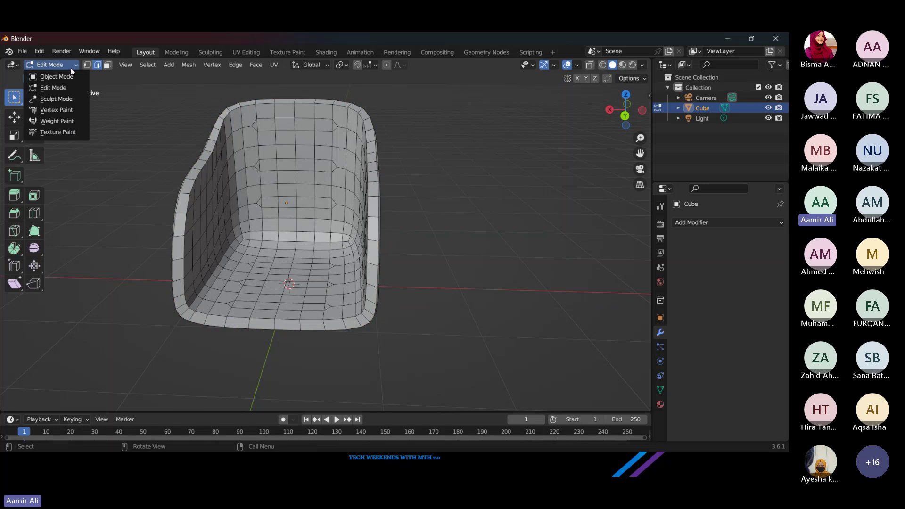
Step: In face selection, select the four faces of the inner backrest's upper horizontal strip plus the small triangular face at each end
{"action": "key", "text": "3"}
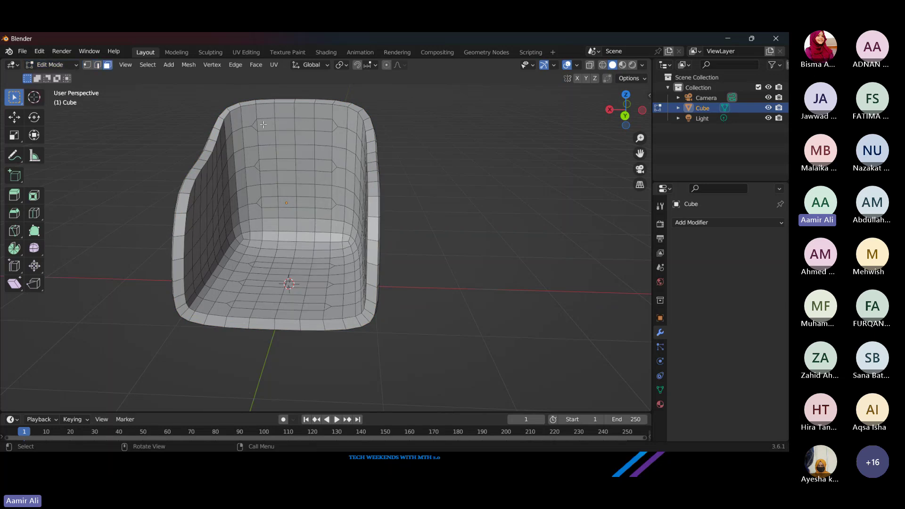
{"action": "left_click", "coordinate": [266, 125]}
{"action": "left_click", "coordinate": [285, 124], "text": "shift"}
{"action": "left_click", "coordinate": [304, 124], "text": "shift"}
{"action": "left_click", "coordinate": [324, 124], "text": "shift"}
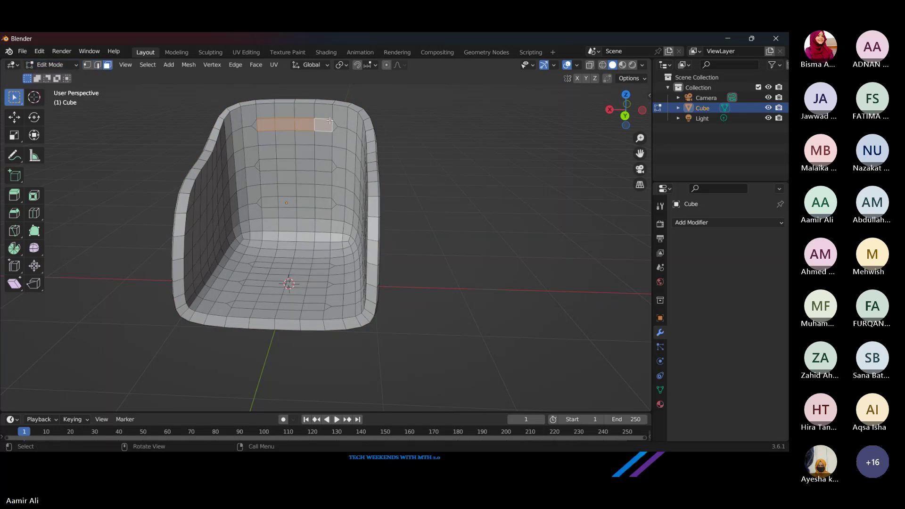
{"action": "scroll", "coordinate": [330, 121], "scroll_direction": "up", "scroll_amount": 4}
{"action": "scroll", "coordinate": [330, 115], "scroll_direction": "down", "scroll_amount": 4}
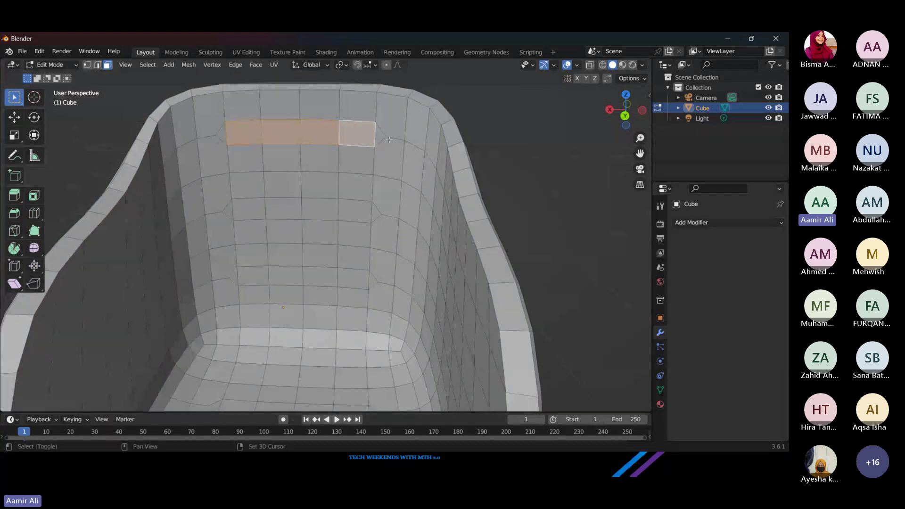
{"action": "left_click", "coordinate": [222, 134], "text": "shift"}
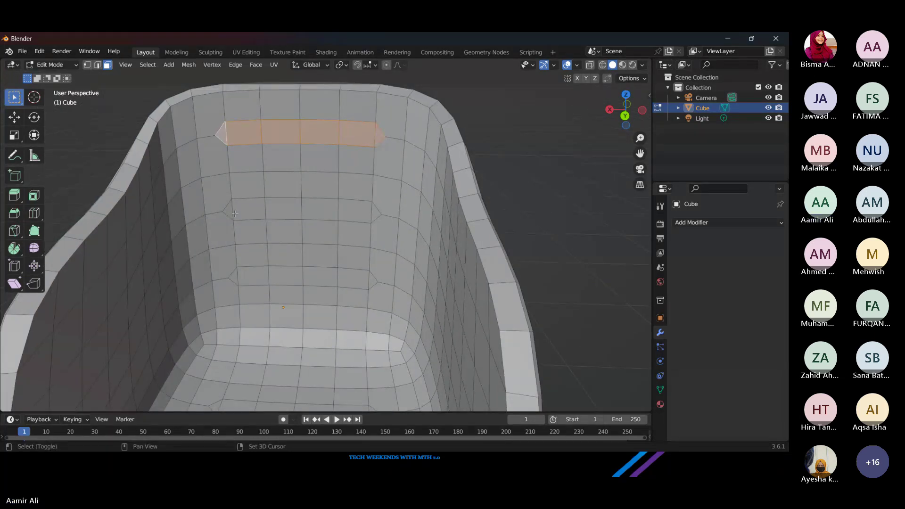
Step: Add the faces of the middle horizontal strip across the inner backrest to the selection
{"action": "left_click_drag", "start_coordinate": [229, 211], "coordinate": [365, 211]}
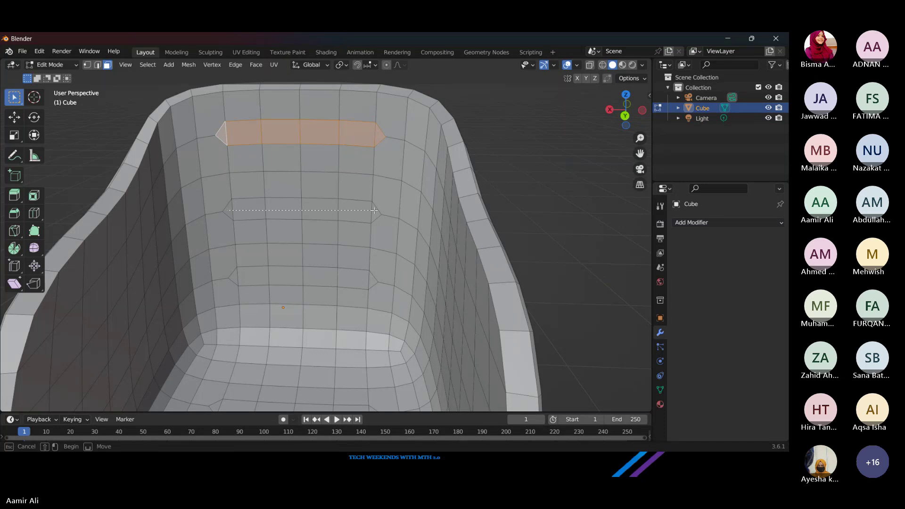
{"action": "key", "text": "Escape"}
{"action": "left_click", "coordinate": [356, 211], "text": "shift"}
{"action": "left_click", "coordinate": [302, 210], "text": "shift"}
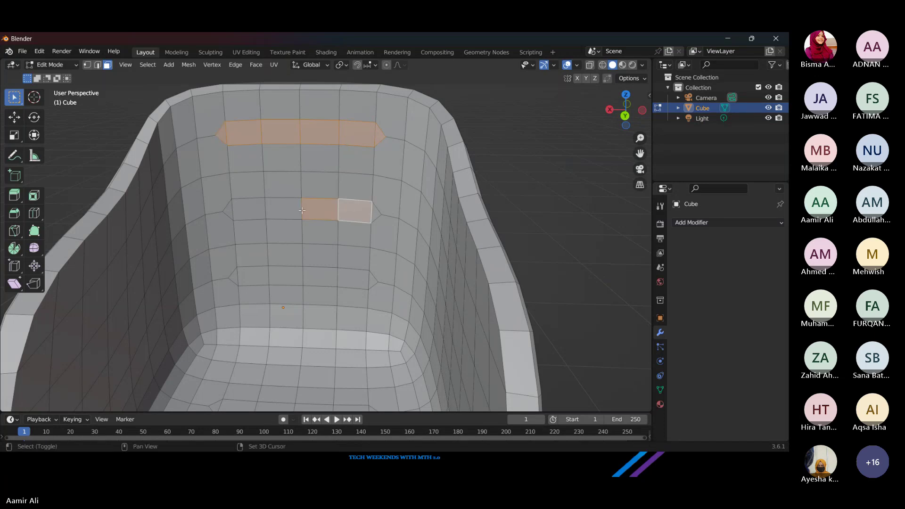
{"action": "left_click", "coordinate": [246, 210], "text": "shift"}
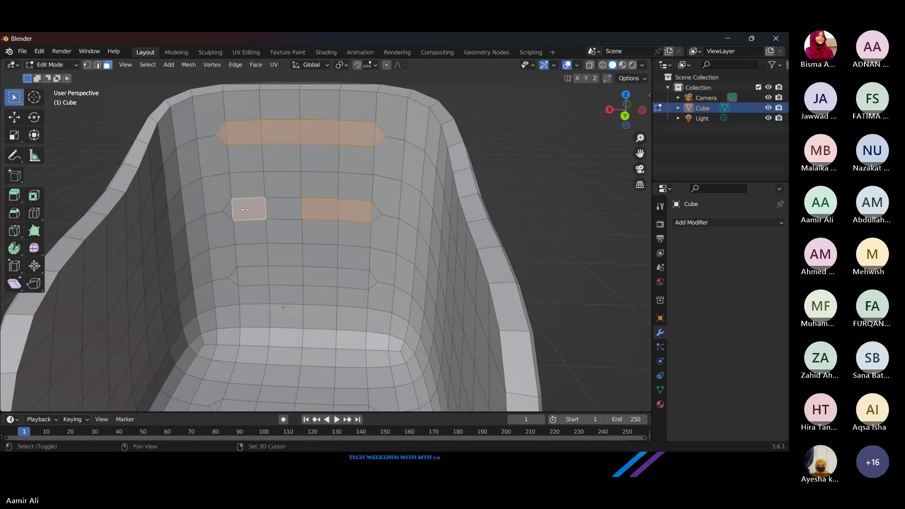
Step: Complete the face selection of the backrest's middle strip and add all faces of its lower strip, including the triangular ends
{"action": "left_click", "coordinate": [281, 210], "text": "shift"}
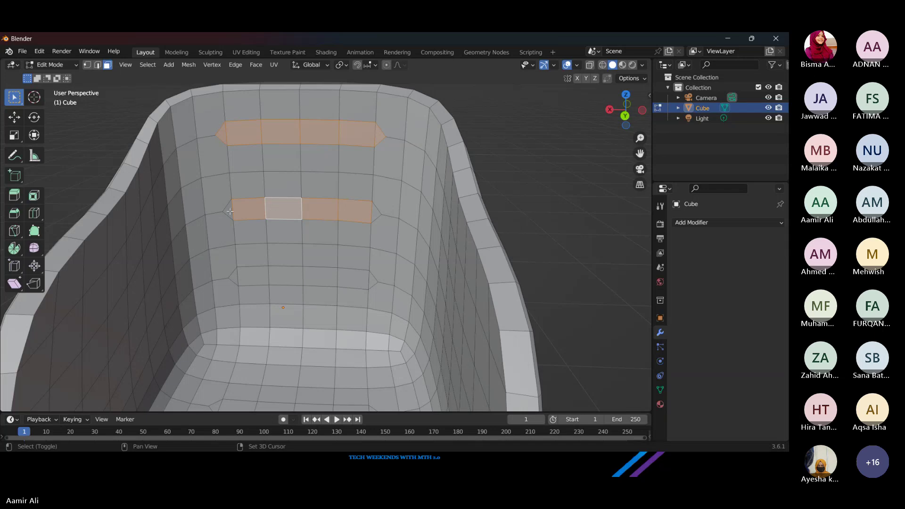
{"action": "left_click_drag", "start_coordinate": [229, 211], "coordinate": [338, 203]}
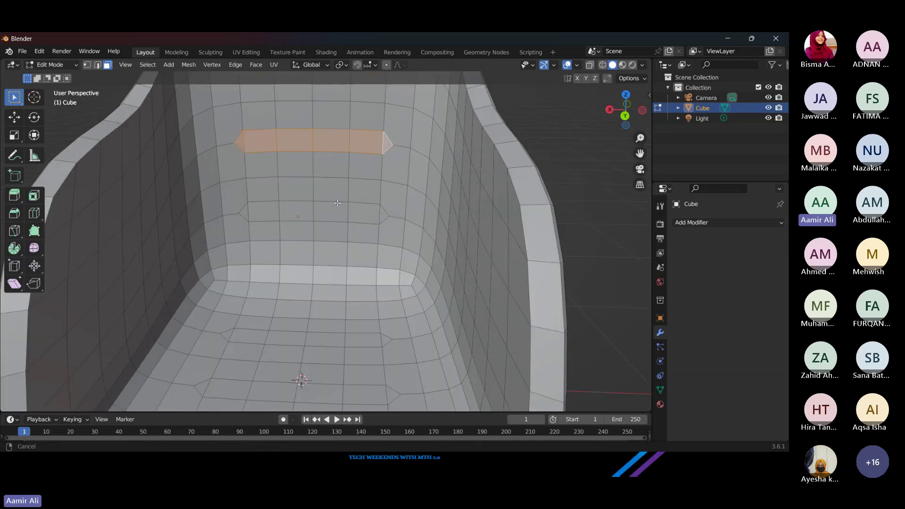
{"action": "left_click", "coordinate": [380, 217], "text": "shift"}
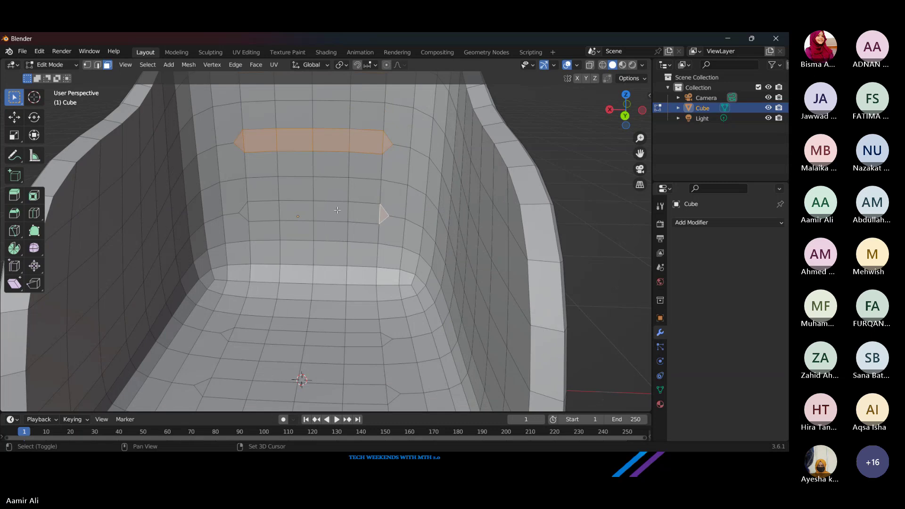
{"action": "left_click", "coordinate": [338, 210], "text": "shift"}
{"action": "left_click", "coordinate": [364, 213], "text": "shift"}
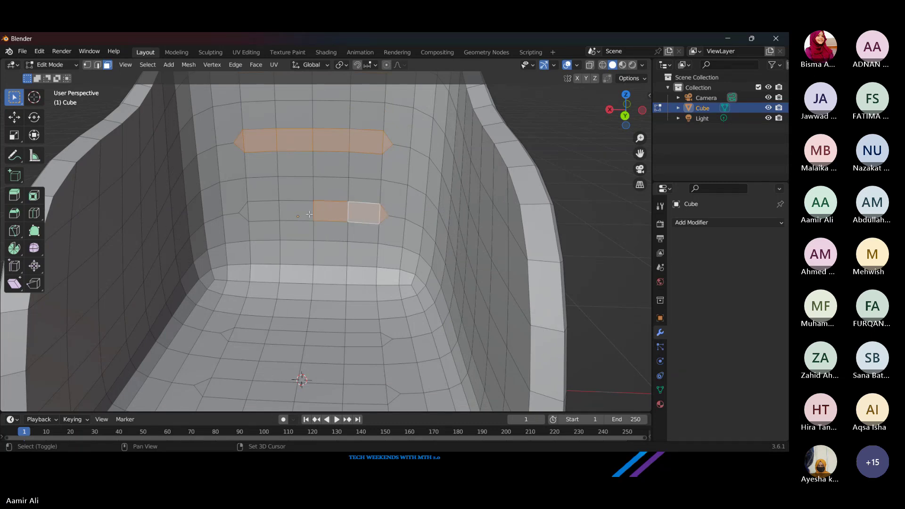
{"action": "left_click", "coordinate": [308, 214], "text": "shift"}
{"action": "left_click", "coordinate": [267, 210], "text": "shift"}
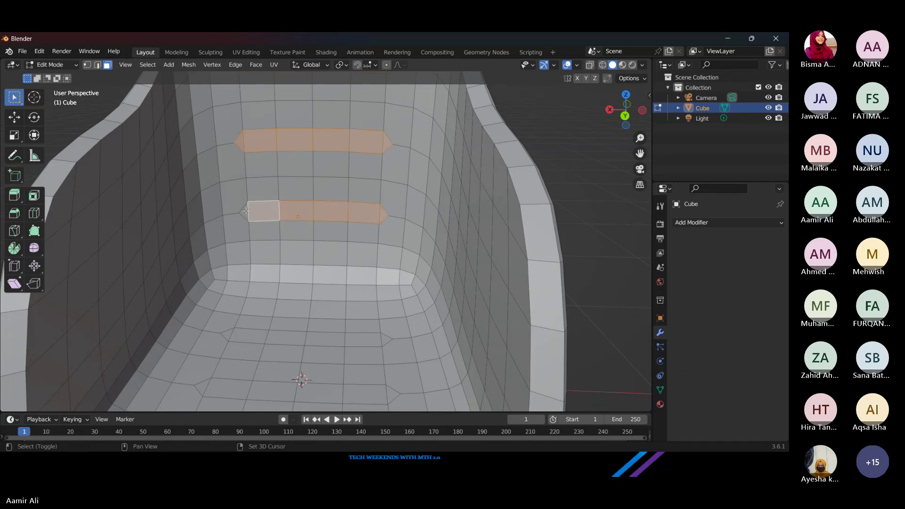
{"action": "left_click", "coordinate": [242, 211], "text": "shift"}
Step: Add the rear seat strip's faces, including both triangular ends, to the selection
{"action": "scroll", "coordinate": [311, 264], "scroll_direction": "down", "scroll_amount": 2}
{"action": "left_click", "coordinate": [380, 267], "text": "shift"}
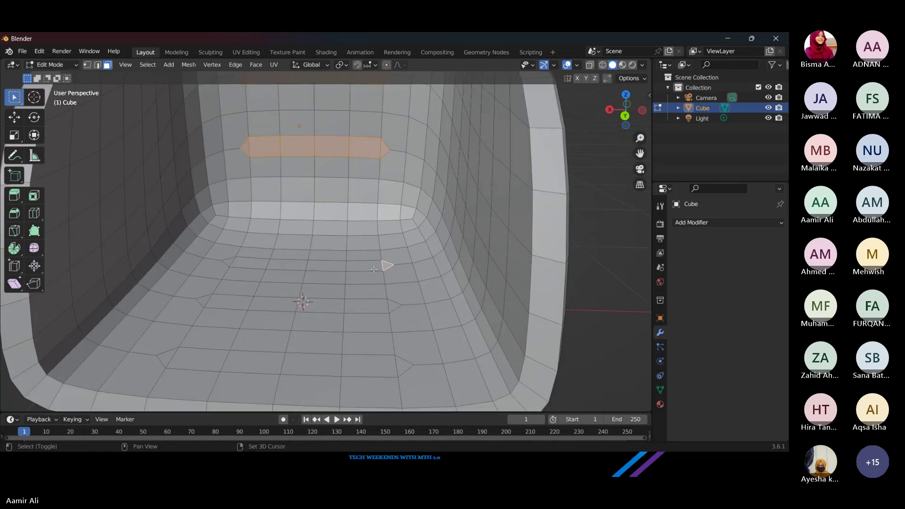
{"action": "left_click", "coordinate": [374, 269], "text": "shift"}
{"action": "left_click", "coordinate": [335, 262], "text": "shift"}
{"action": "left_click", "coordinate": [283, 263], "text": "shift"}
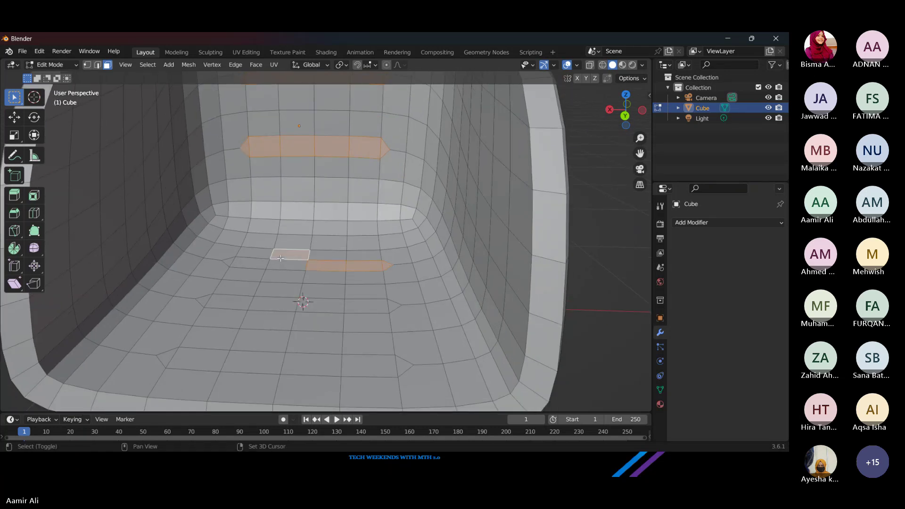
{"action": "left_click", "coordinate": [280, 263], "text": "shift"}
{"action": "left_click", "coordinate": [279, 264], "text": "shift"}
{"action": "left_click", "coordinate": [247, 264], "text": "shift"}
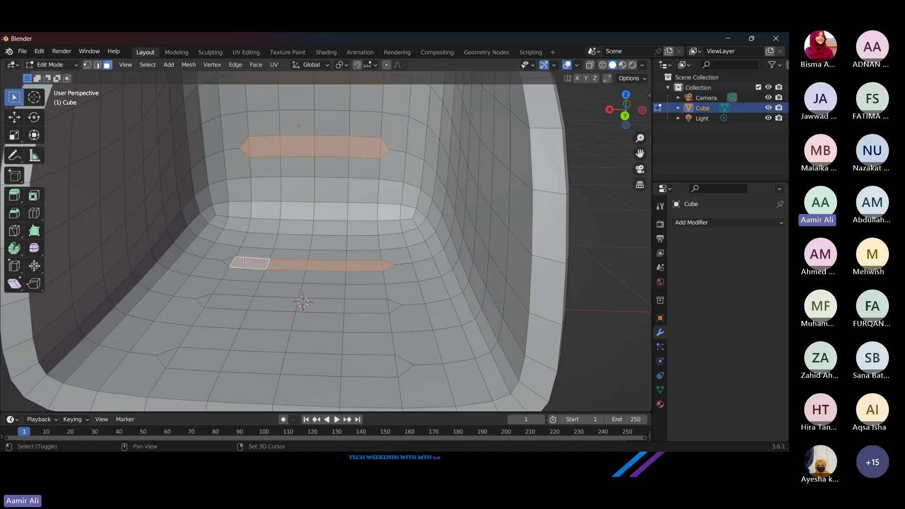
{"action": "left_click", "coordinate": [228, 261], "text": "shift"}
Step: Extend the selection with all faces and both triangular ends of the seat's middle strip
{"action": "left_click", "coordinate": [206, 301], "text": "shift"}
{"action": "left_click", "coordinate": [226, 302], "text": "shift"}
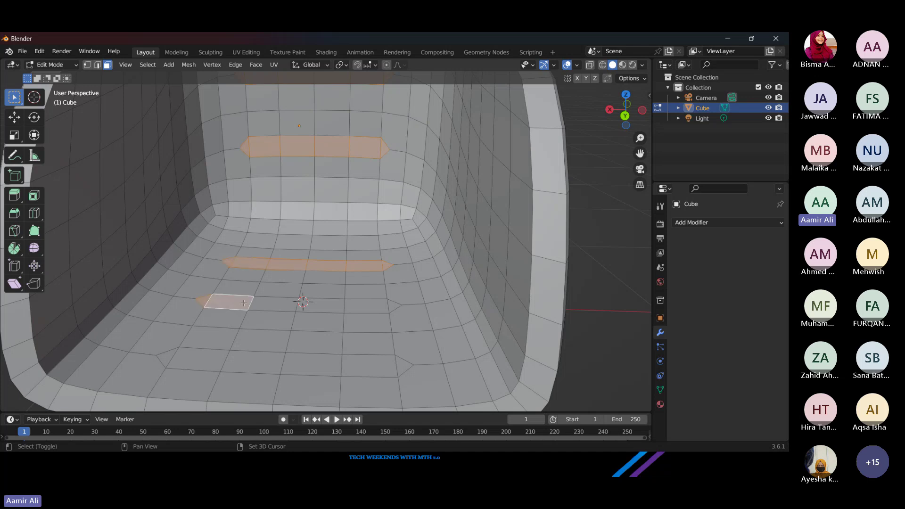
{"action": "left_click", "coordinate": [266, 304], "text": "shift"}
{"action": "left_click", "coordinate": [334, 308], "text": "shift"}
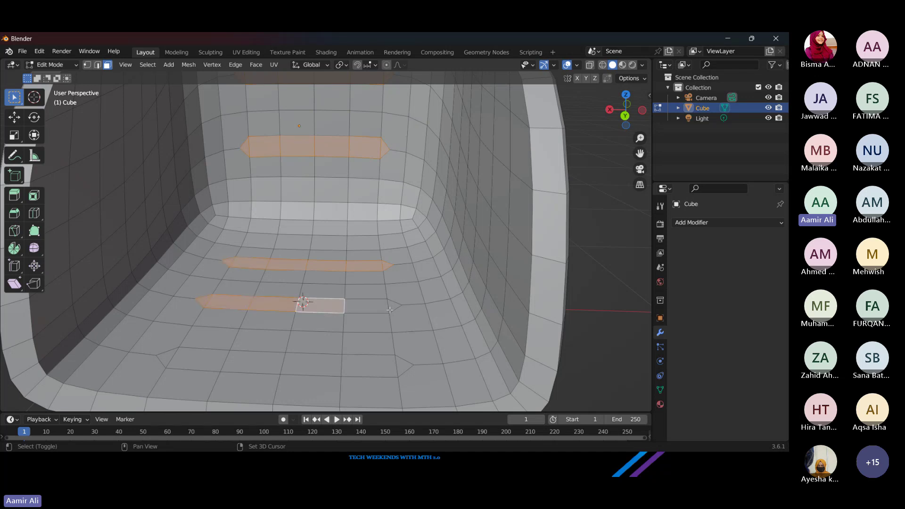
{"action": "left_click", "coordinate": [365, 305], "text": "shift"}
{"action": "left_click", "coordinate": [394, 307], "text": "shift"}
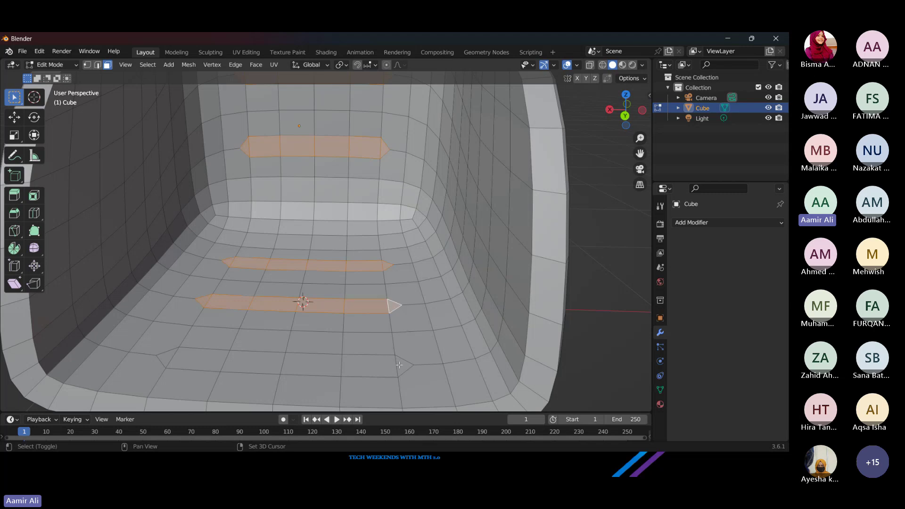
Step: Extend the selection with all faces and both triangular ends of the seat's front strip
{"action": "left_click", "coordinate": [402, 364], "text": "shift"}
{"action": "left_click", "coordinate": [369, 366], "text": "shift"}
{"action": "left_click", "coordinate": [312, 365], "text": "shift"}
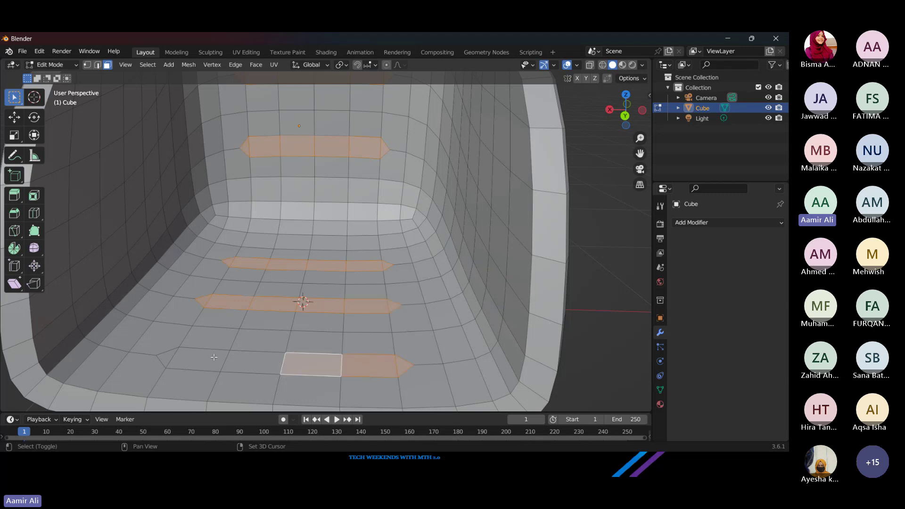
{"action": "left_click", "coordinate": [241, 359], "text": "shift"}
{"action": "left_click", "coordinate": [214, 359], "text": "shift"}
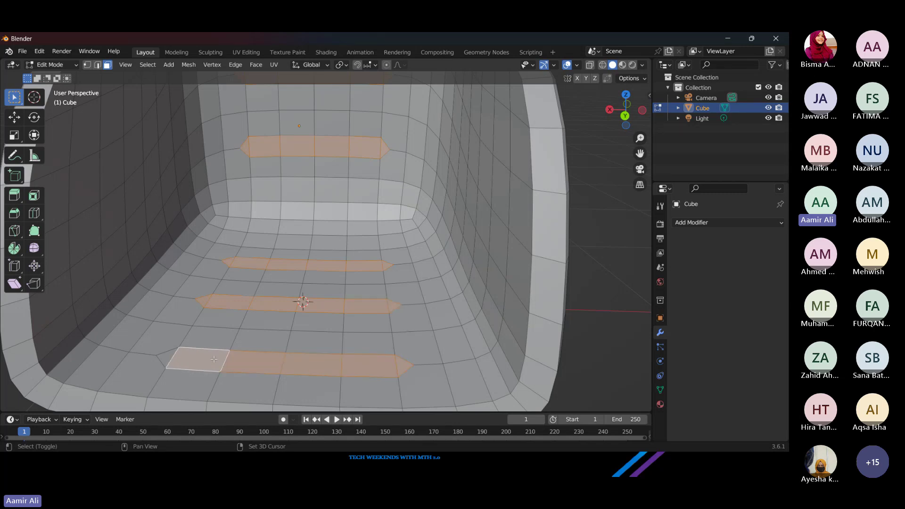
{"action": "left_click", "coordinate": [171, 354], "text": "shift"}
Step: Switch to Sculpt Mode and create a face set from the Edit Mode selection of the six strips
{"action": "scroll", "coordinate": [150, 108], "scroll_direction": "down", "scroll_amount": 6}
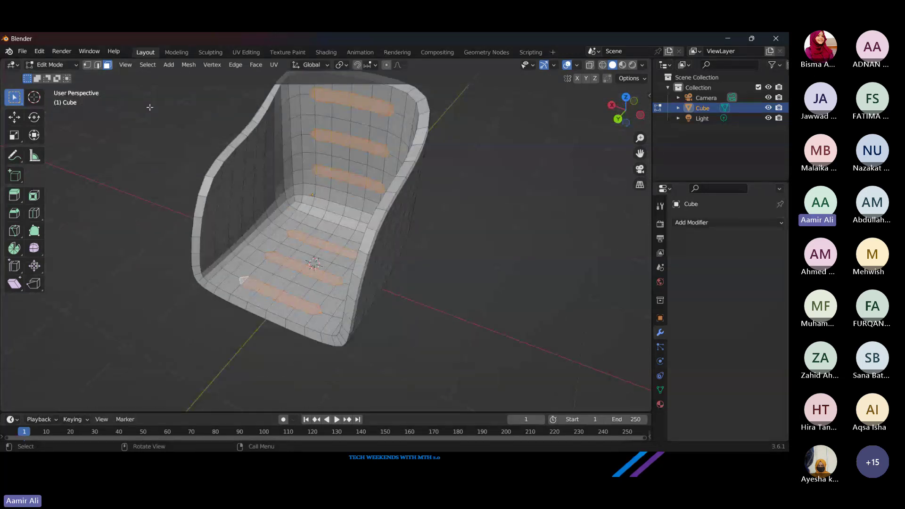
{"action": "left_click", "coordinate": [50, 65]}
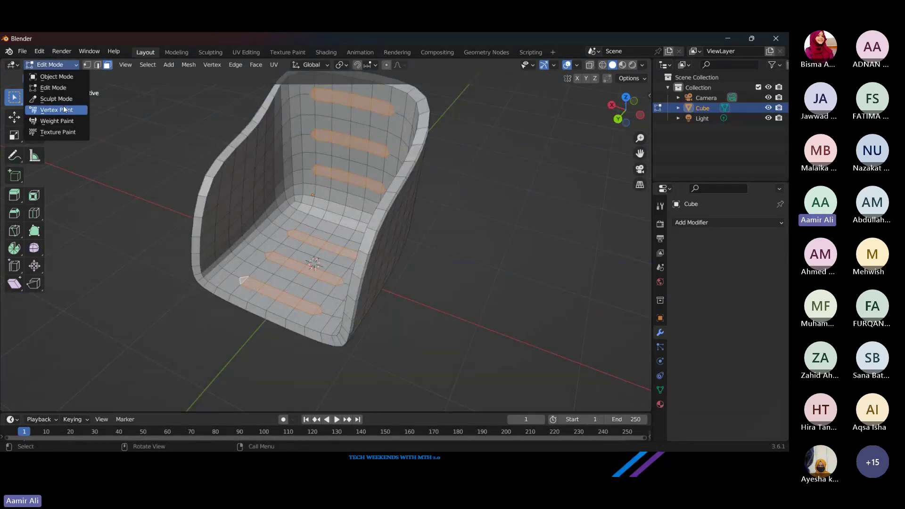
{"action": "left_click", "coordinate": [63, 99]}
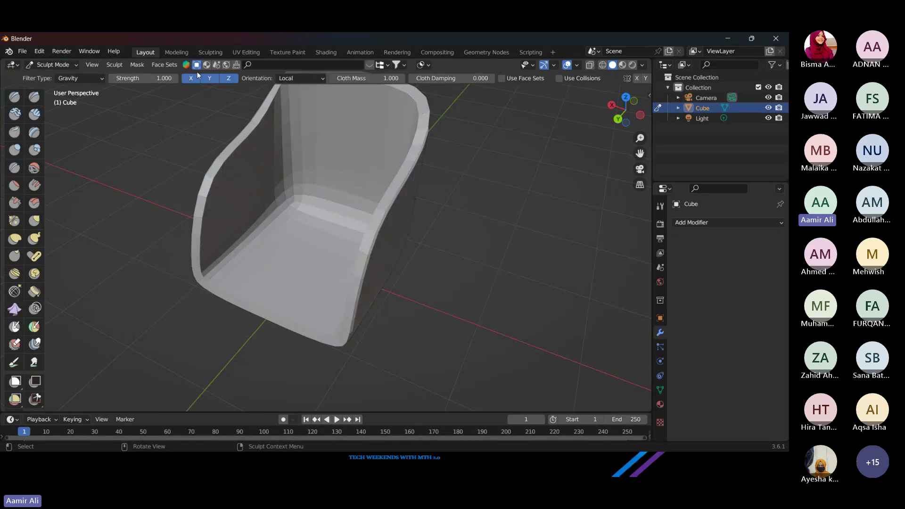
{"action": "left_click", "coordinate": [166, 66]}
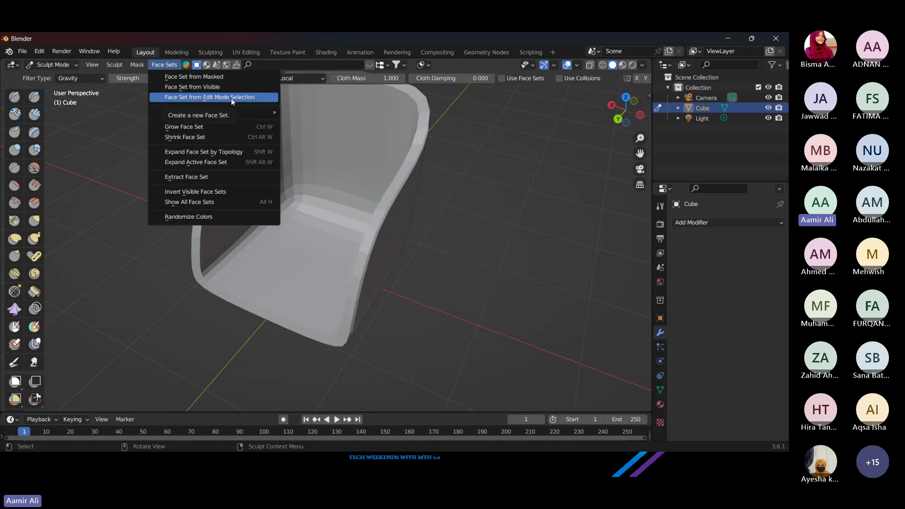
{"action": "left_click", "coordinate": [248, 98]}
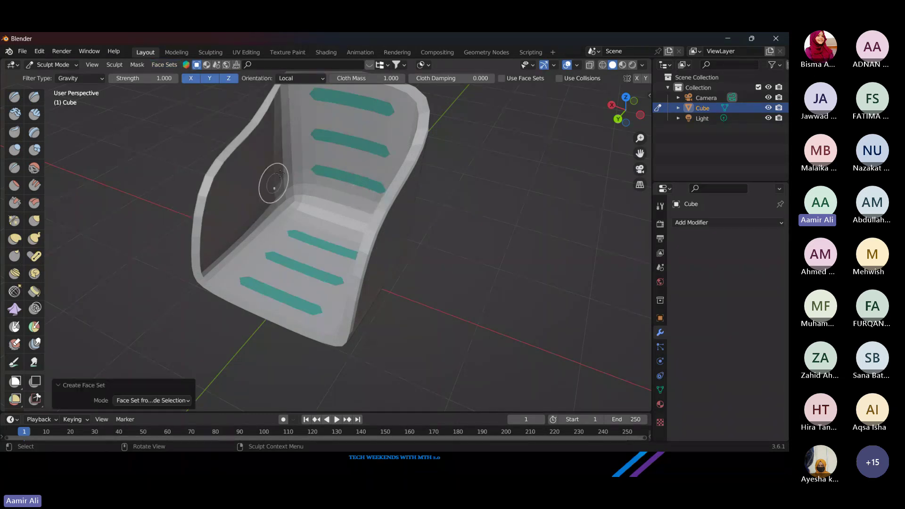
Step: Set the Cloth Filter's filter type to Inflate
{"action": "scroll", "coordinate": [36, 330], "scroll_direction": "down", "scroll_amount": 3}
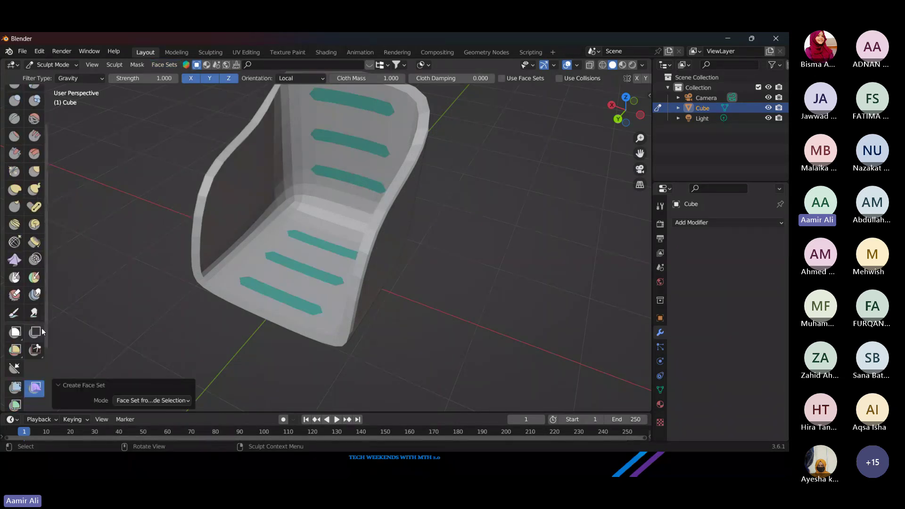
{"action": "scroll", "coordinate": [42, 332], "scroll_direction": "down", "scroll_amount": 1}
{"action": "left_click", "coordinate": [660, 206]}
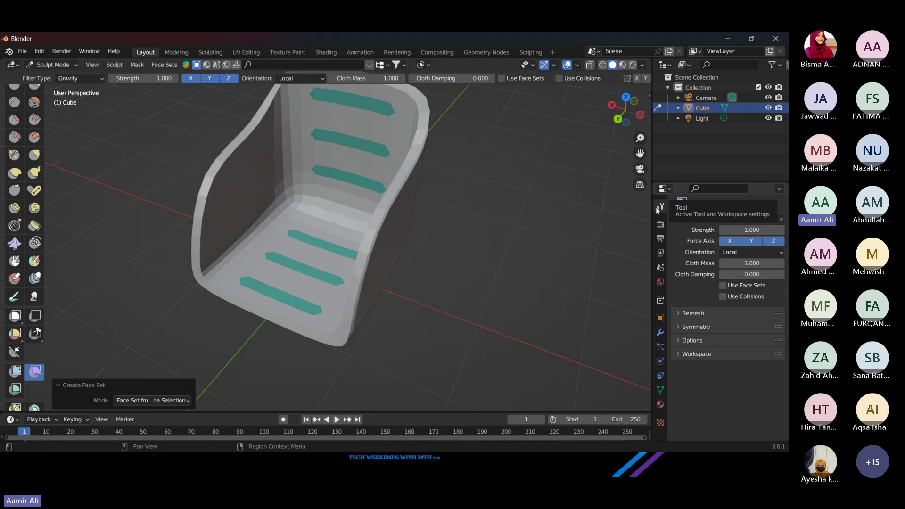
{"action": "left_click", "coordinate": [739, 219]}
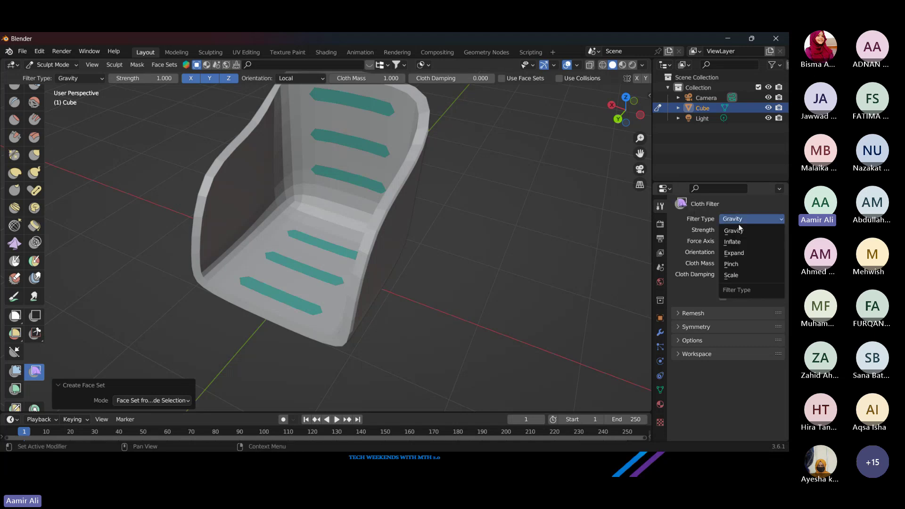
{"action": "left_click", "coordinate": [732, 241]}
{"action": "mouse_move", "coordinate": [543, 231]}
{"action": "left_mouse_down"}
{"action": "mouse_move", "coordinate": [359, 269]}
{"action": "mouse_move", "coordinate": [292, 254]}
{"action": "mouse_move", "coordinate": [278, 237]}
{"action": "mouse_move", "coordinate": [325, 229]}
{"action": "mouse_move", "coordinate": [318, 223]}
{"action": "mouse_move", "coordinate": [372, 231]}
{"action": "mouse_move", "coordinate": [361, 253]}
{"action": "mouse_move", "coordinate": [385, 254]}
{"action": "left_mouse_up"}
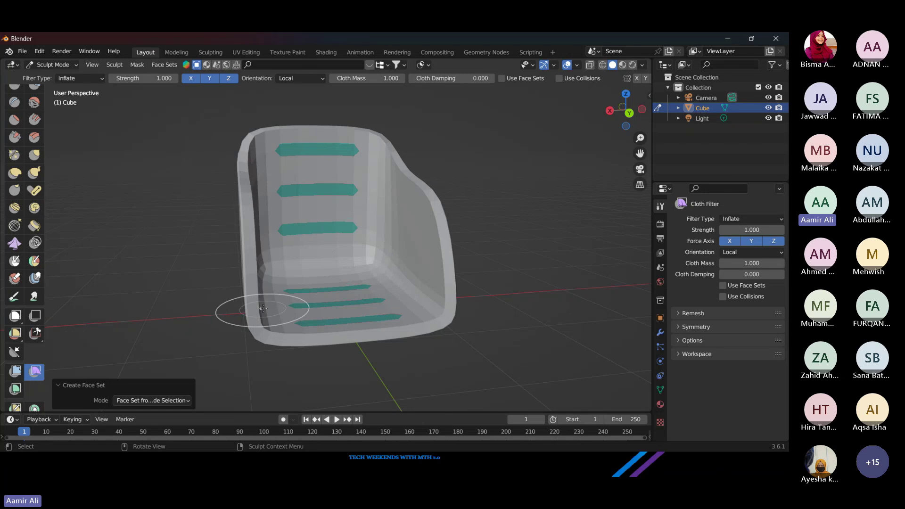
{"action": "scroll", "coordinate": [294, 285], "scroll_direction": "down", "scroll_amount": 1}
{"action": "scroll", "coordinate": [298, 285], "scroll_direction": "up", "scroll_amount": 1}
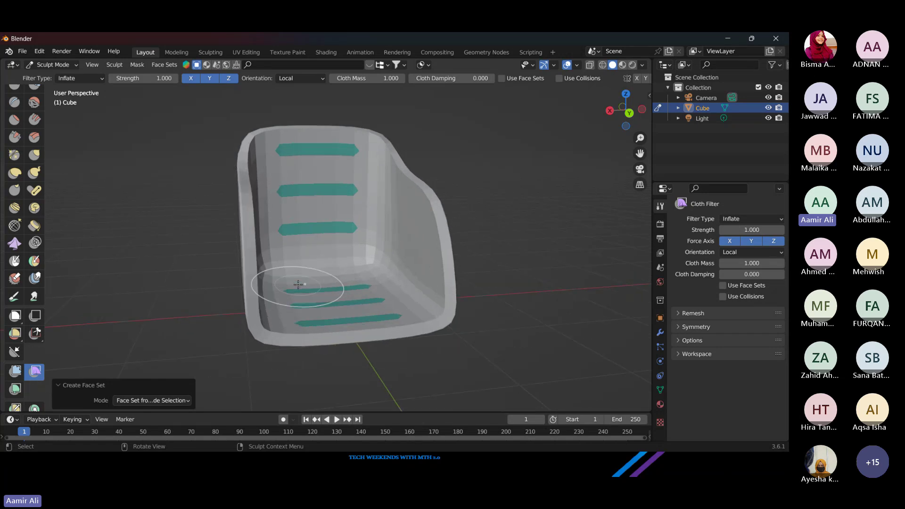
{"action": "left_click_drag", "start_coordinate": [325, 265], "coordinate": [264, 179]}
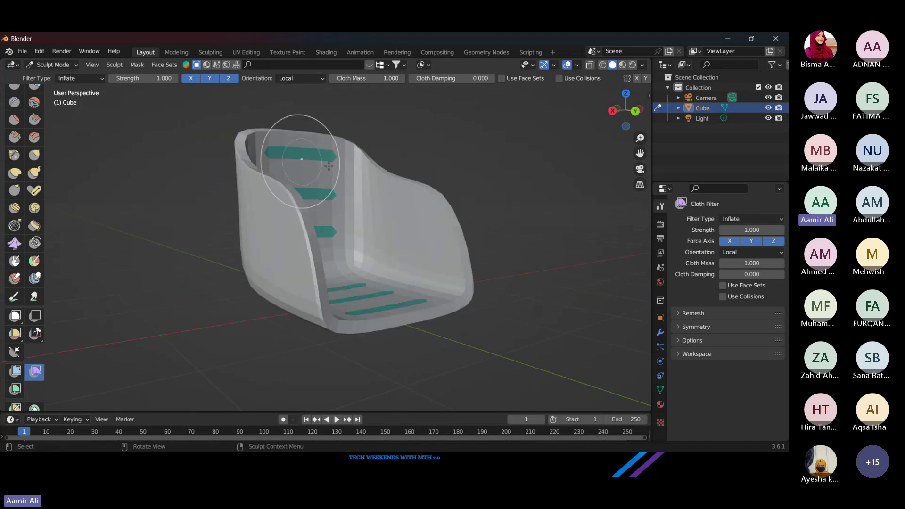
Step: Switch the chair to Object Mode and open its modifier properties
{"action": "left_click", "coordinate": [53, 66]}
{"action": "left_click", "coordinate": [54, 76]}
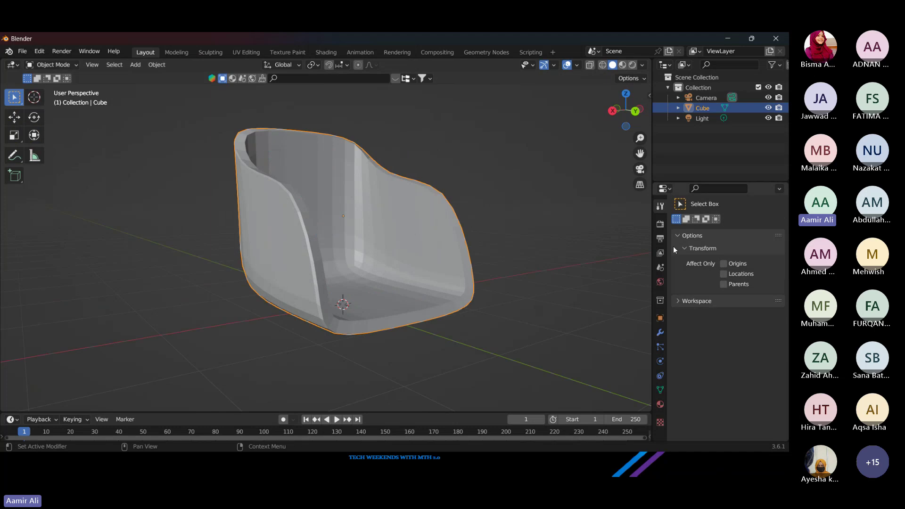
{"action": "left_click", "coordinate": [660, 333]}
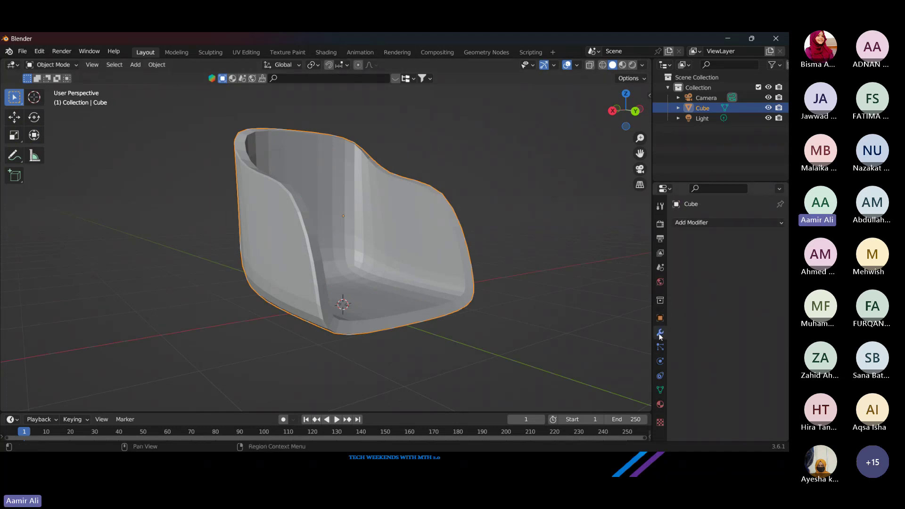
{"action": "left_click", "coordinate": [728, 222]}
{"action": "left_click", "coordinate": [594, 390]}
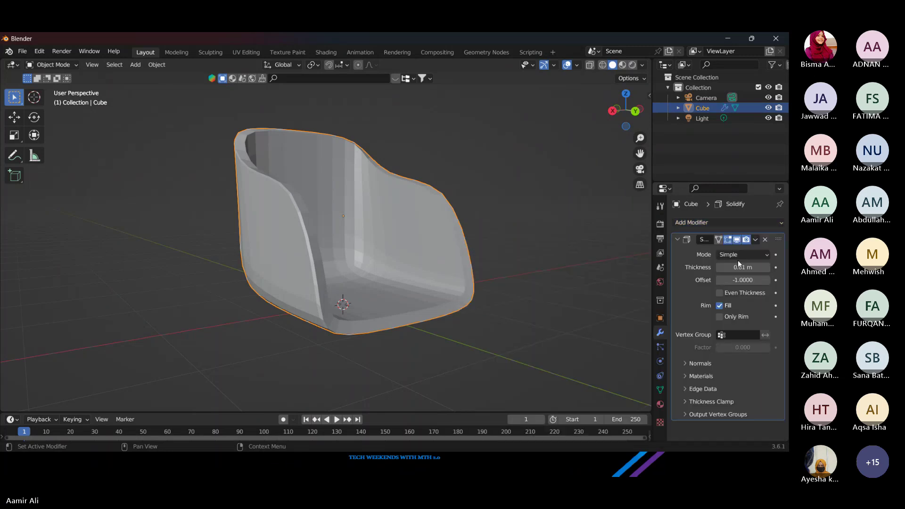
{"action": "left_click", "coordinate": [768, 267]}
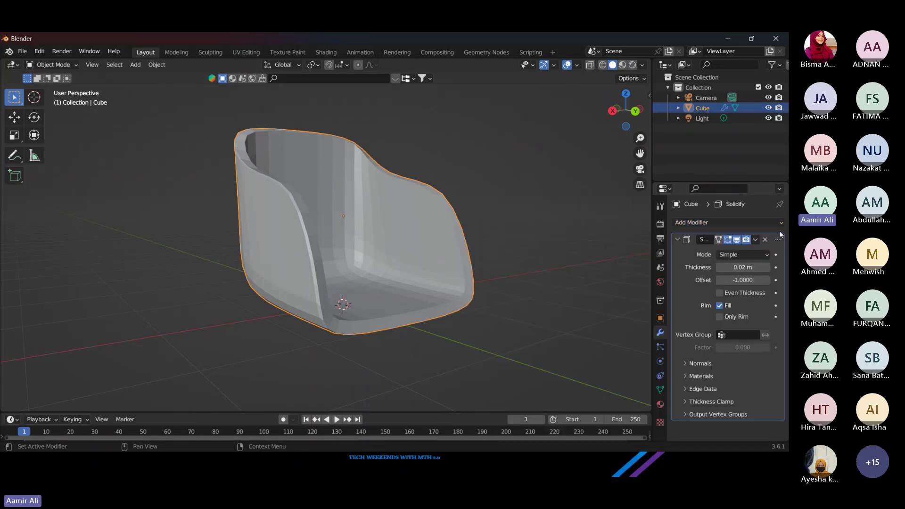
{"action": "left_click", "coordinate": [765, 240]}
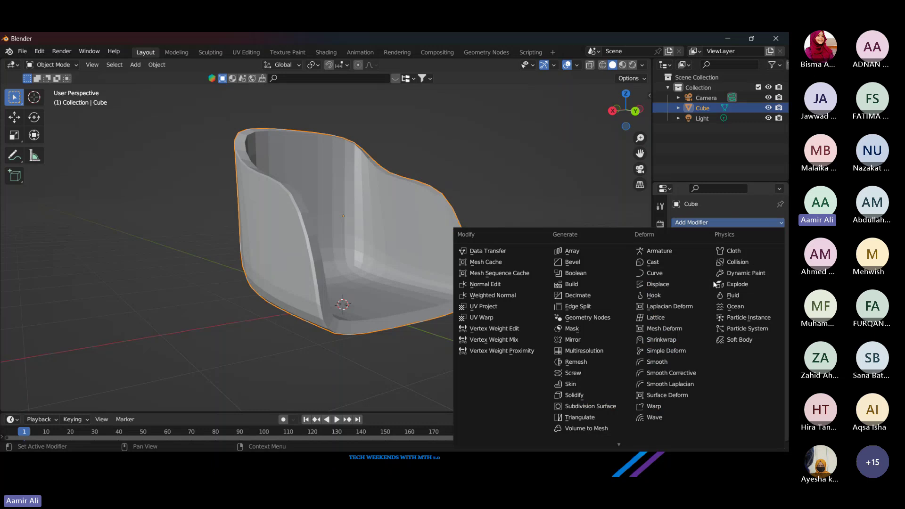
Step: Add a Subdivision Surface modifier to the chair with viewport level 3 and apply it
{"action": "left_click", "coordinate": [590, 406]}
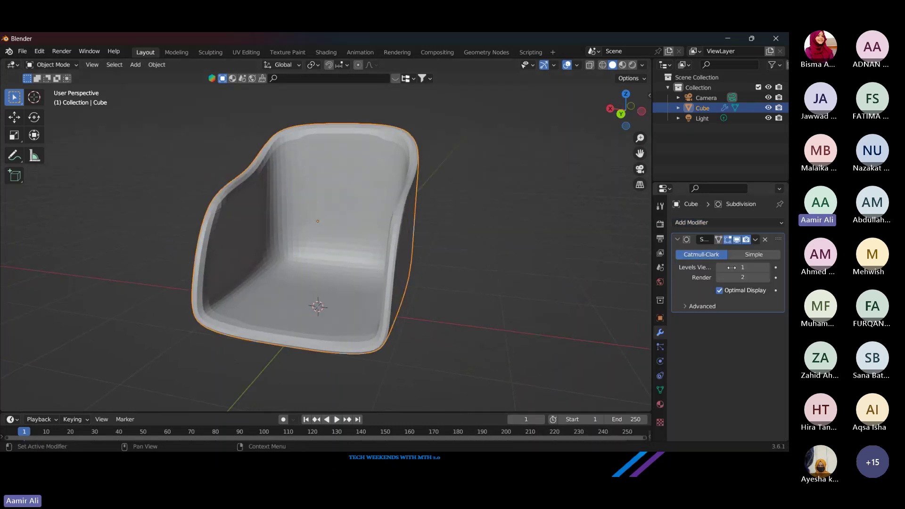
{"action": "double_click", "coordinate": [768, 268]}
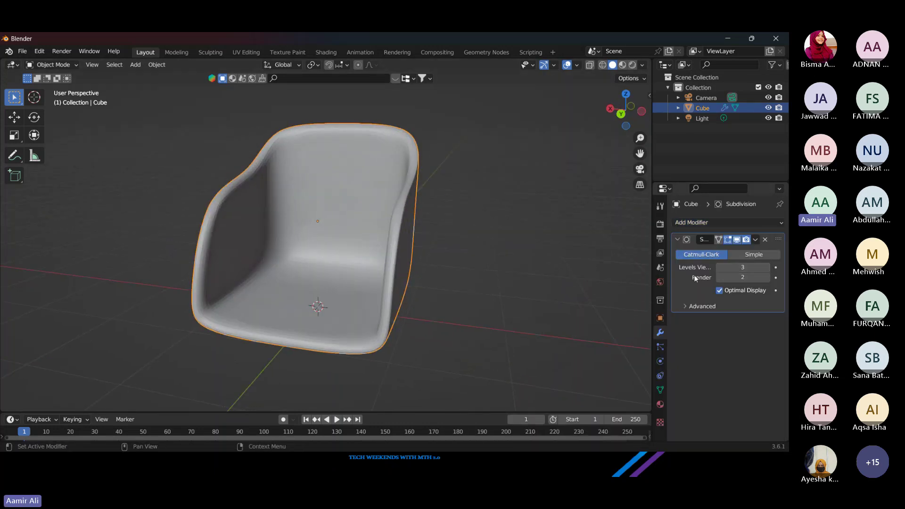
{"action": "key", "text": "ctrl+a"}
Step: Apply Shade Smooth to the chair
{"action": "left_click_drag", "start_coordinate": [341, 245], "coordinate": [322, 222]}
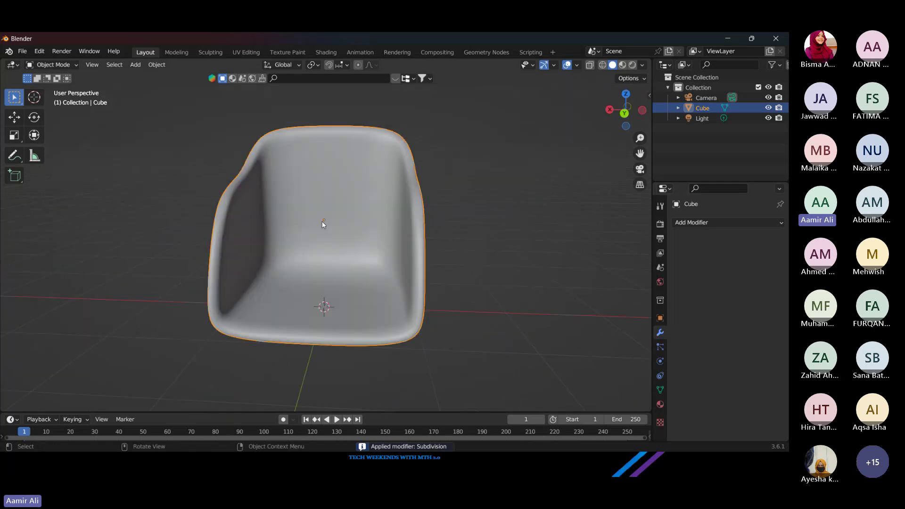
{"action": "right_click", "coordinate": [322, 220]}
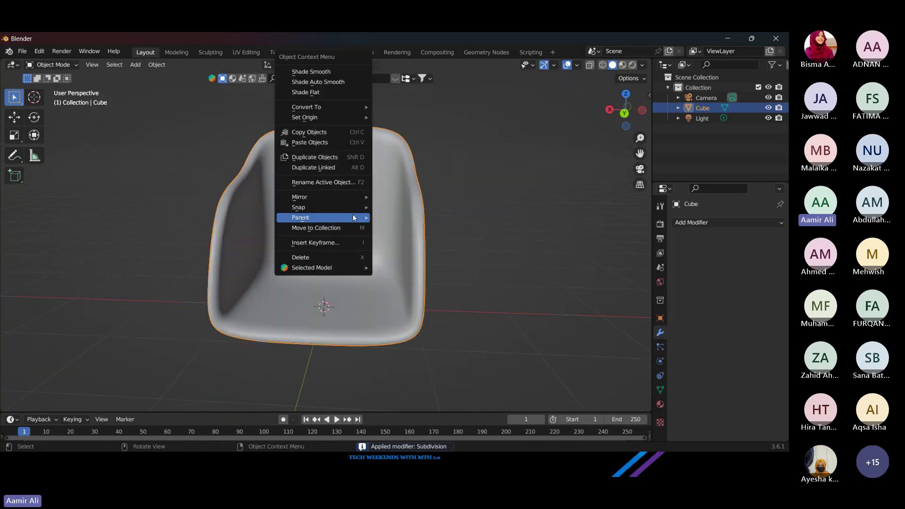
{"action": "left_click", "coordinate": [311, 71]}
{"action": "mouse_move", "coordinate": [418, 224]}
{"action": "left_mouse_down"}
{"action": "mouse_move", "coordinate": [447, 229]}
{"action": "mouse_move", "coordinate": [404, 228]}
{"action": "left_mouse_up"}
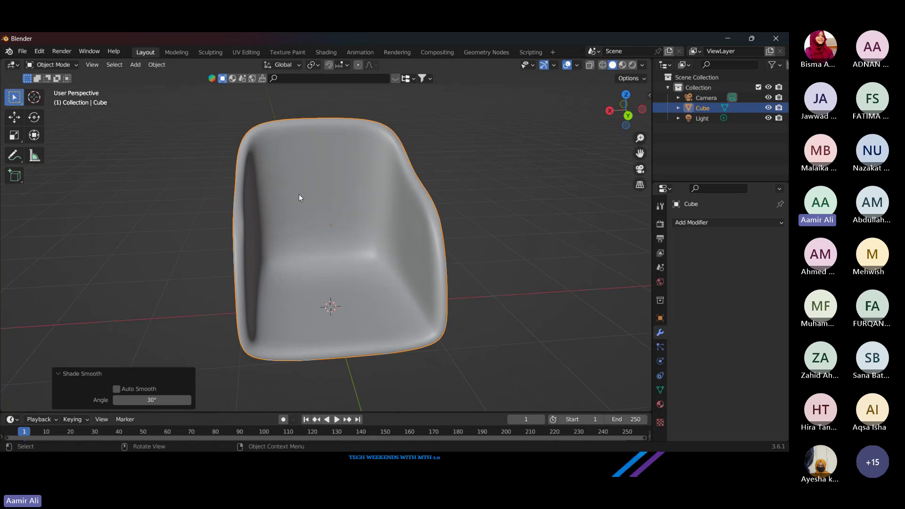
Step: In Sculpt Mode, inflate the chair shell with the Cloth Filter so it puffs up around the strip face sets
{"action": "left_click", "coordinate": [52, 65]}
{"action": "left_click", "coordinate": [62, 96]}
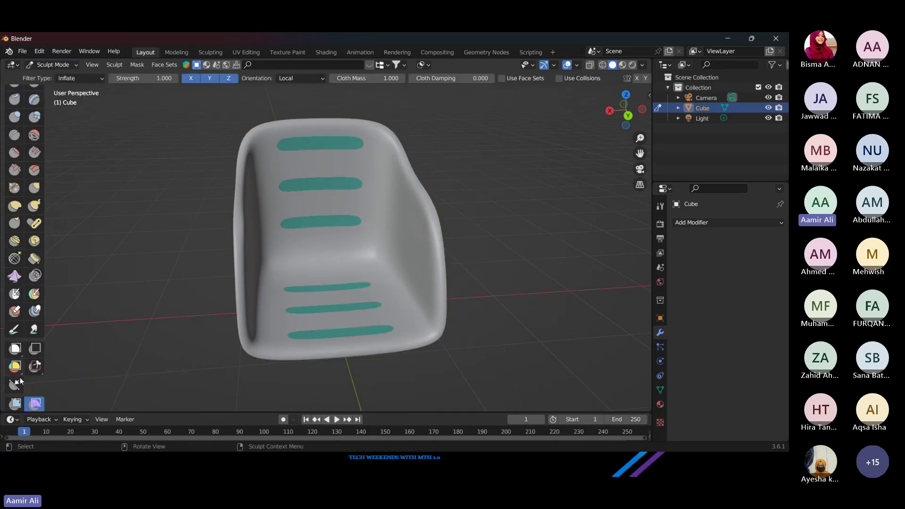
{"action": "scroll", "coordinate": [23, 377], "scroll_direction": "down", "scroll_amount": 5}
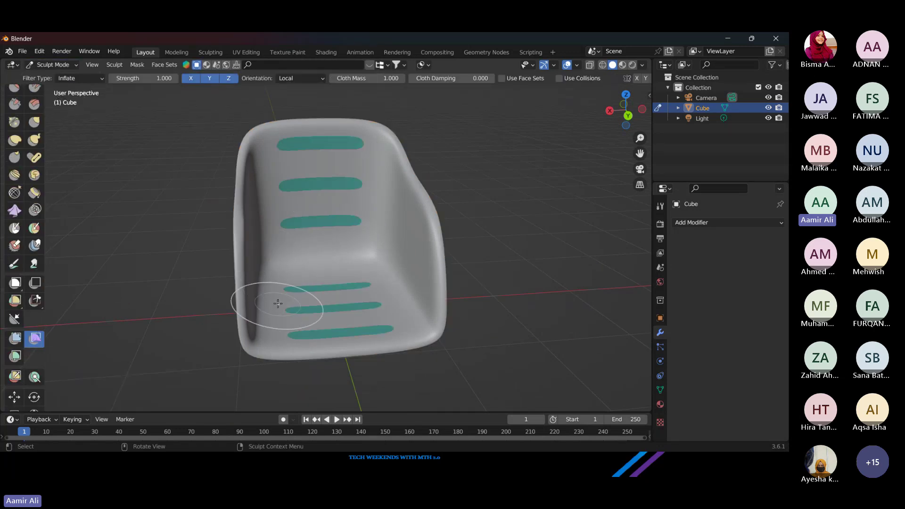
{"action": "scroll", "coordinate": [274, 304], "scroll_direction": "down", "scroll_amount": 3}
{"action": "left_click_drag", "start_coordinate": [309, 273], "coordinate": [347, 195]}
{"action": "key", "text": "ctrl+z"}
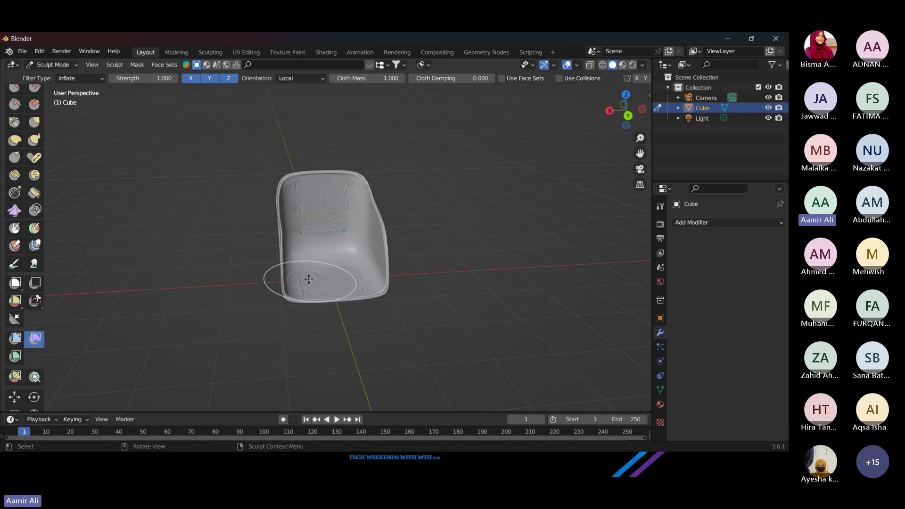
{"action": "mouse_move", "coordinate": [306, 257]}
{"action": "left_mouse_down"}
{"action": "mouse_move", "coordinate": [374, 227]}
{"action": "mouse_move", "coordinate": [254, 224]}
{"action": "mouse_move", "coordinate": [342, 172]}
{"action": "mouse_move", "coordinate": [212, 234]}
{"action": "mouse_move", "coordinate": [313, 249]}
{"action": "mouse_move", "coordinate": [303, 259]}
{"action": "left_mouse_up"}
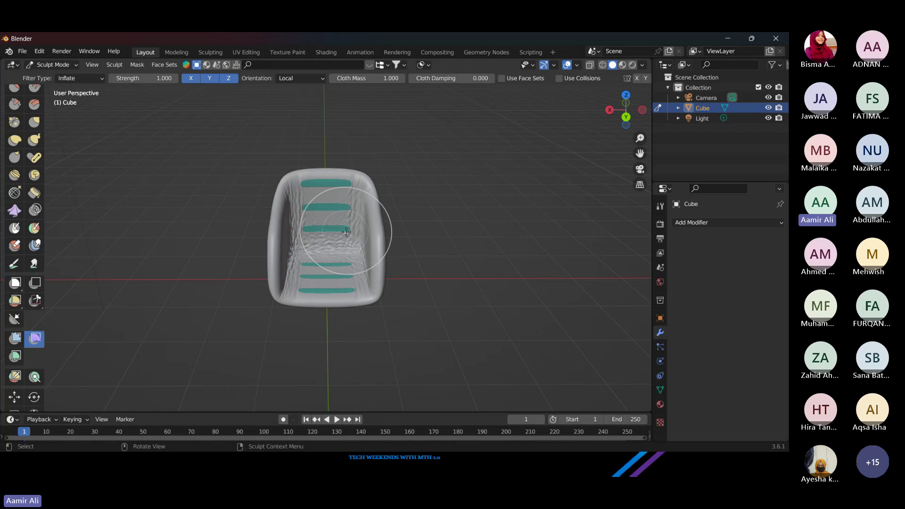
{"action": "left_click_drag", "start_coordinate": [347, 231], "coordinate": [196, 172]}
Step: Return the inflated chair to Object Mode and view it from the front and side
{"action": "left_click", "coordinate": [66, 65]}
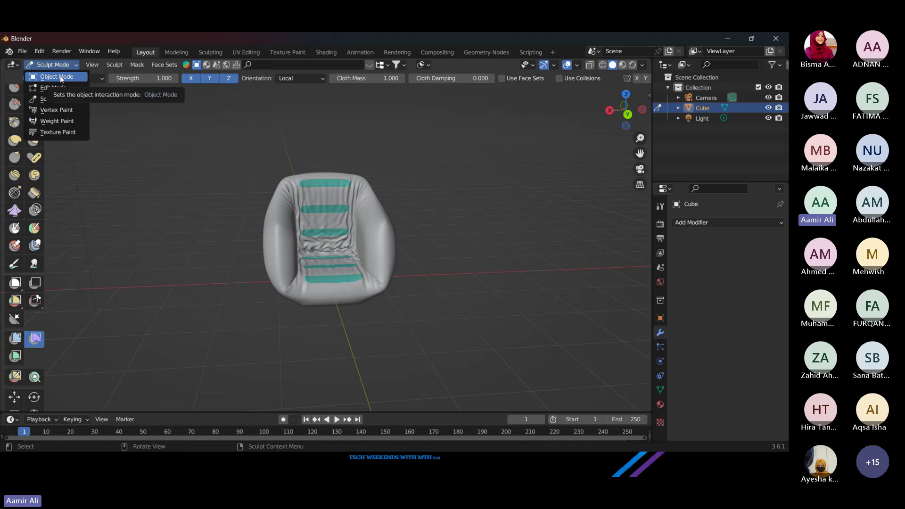
{"action": "left_click", "coordinate": [61, 77]}
{"action": "left_click_drag", "start_coordinate": [361, 185], "coordinate": [274, 233]}
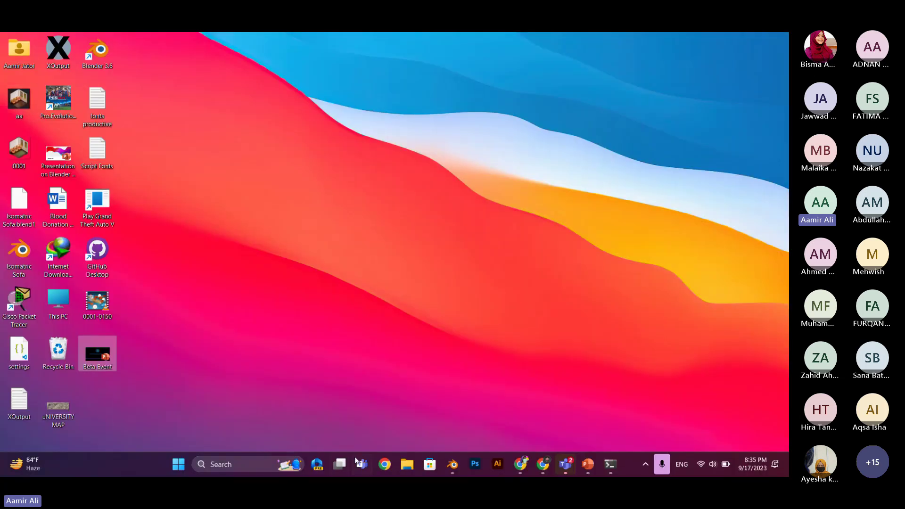
Step: Switch to File Explorer and open the Other Data > Blender > Files folder on drive D
{"action": "left_click", "coordinate": [130, 179]}
{"action": "key", "text": "super+e"}
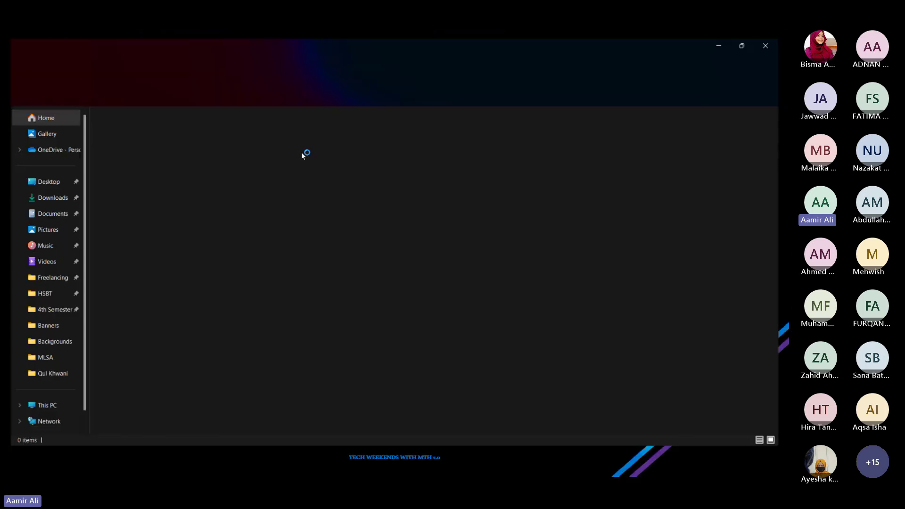
{"action": "left_click", "coordinate": [40, 279]}
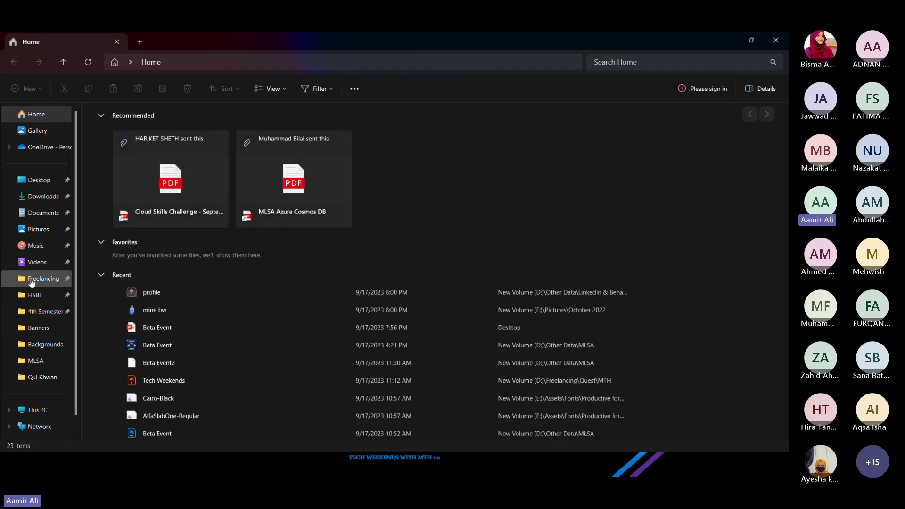
{"action": "left_click", "coordinate": [226, 64]}
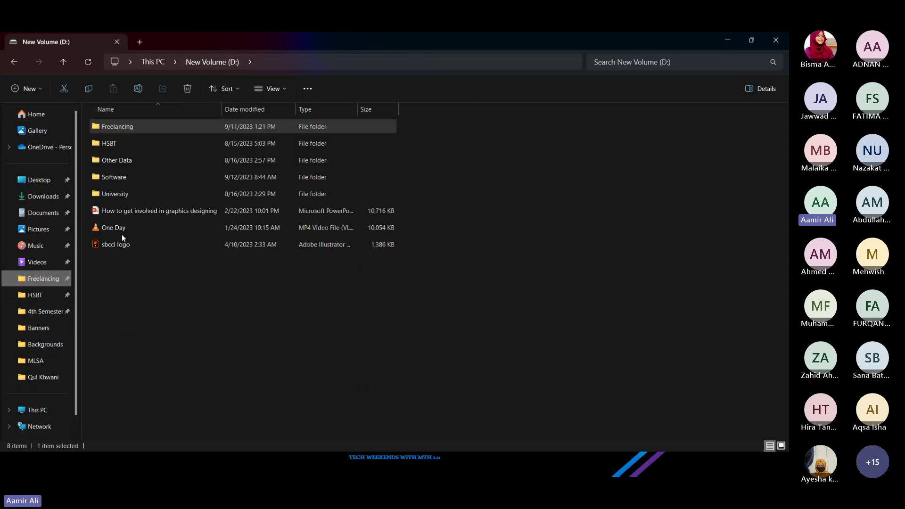
{"action": "double_click", "coordinate": [116, 163]}
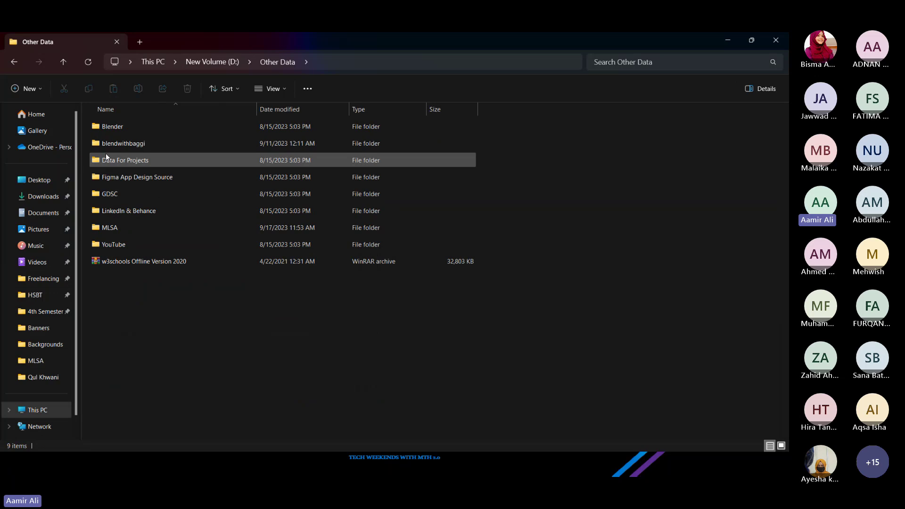
{"action": "double_click", "coordinate": [119, 127]}
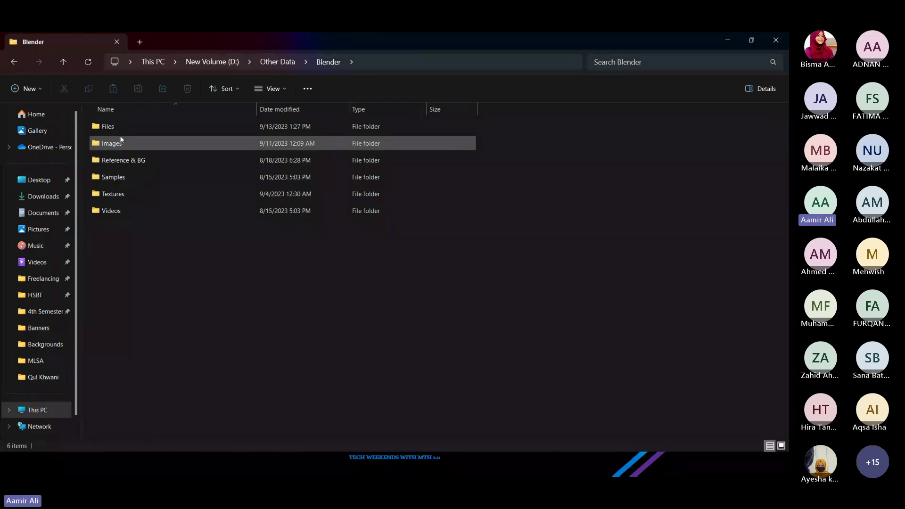
{"action": "double_click", "coordinate": [120, 133]}
Step: Find the Blender file "scuplture try" in the Files folder and open it
{"action": "key", "text": "a"}
{"action": "scroll", "coordinate": [216, 255], "scroll_direction": "down", "scroll_amount": 5}
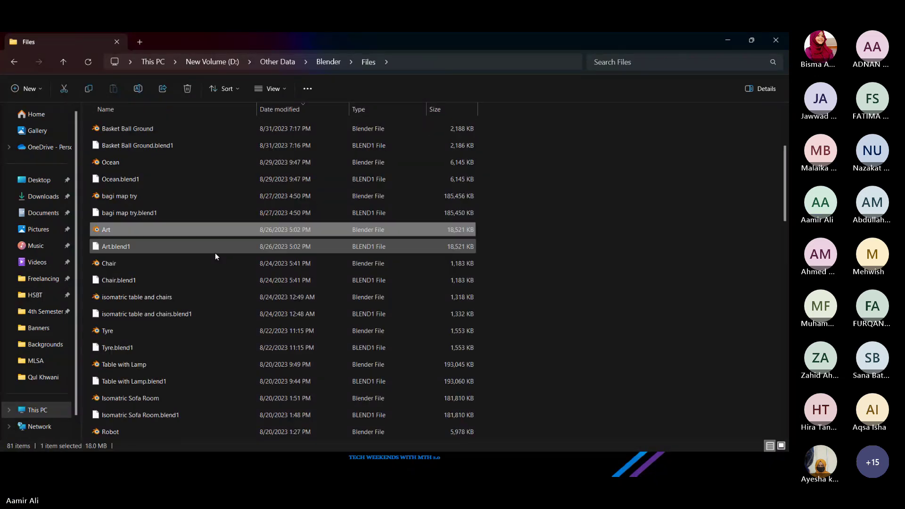
{"action": "key", "text": "a"}
{"action": "key", "text": "a"}
{"action": "key", "text": "a"}
{"action": "scroll", "coordinate": [214, 253], "scroll_direction": "down", "scroll_amount": 12}
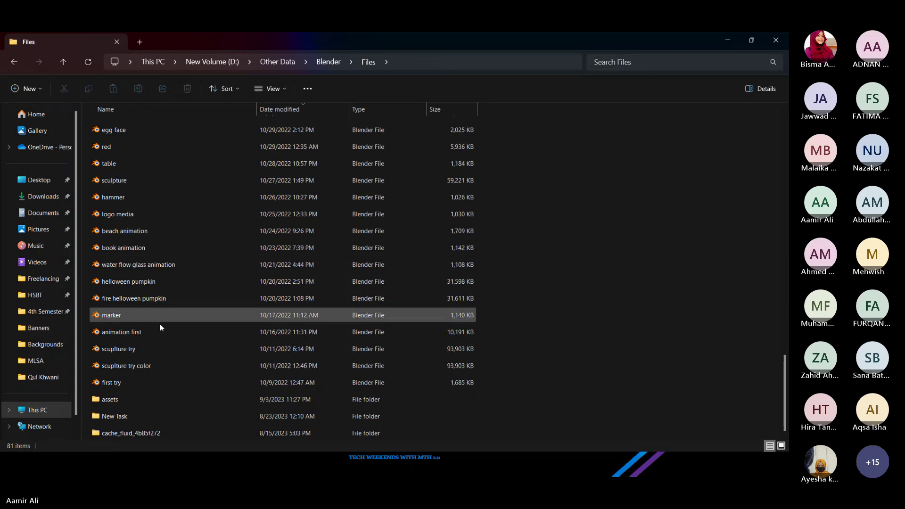
{"action": "left_click", "coordinate": [136, 362]}
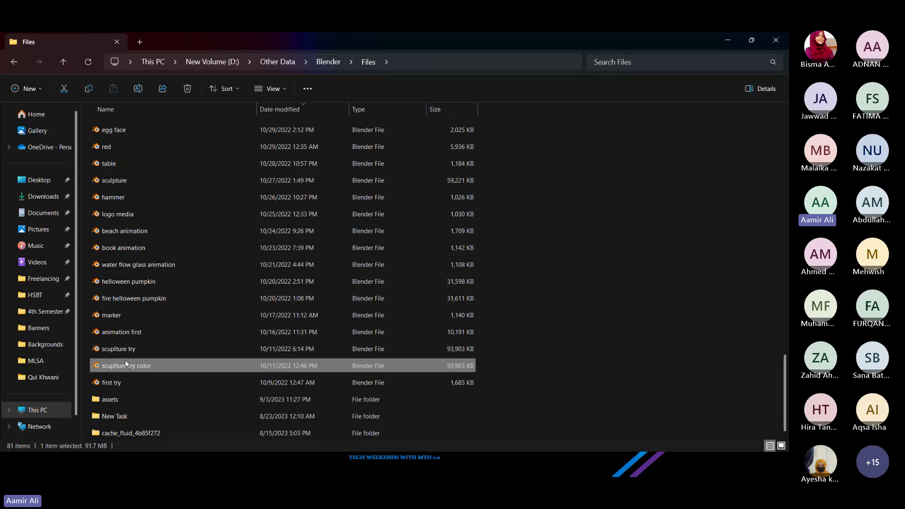
{"action": "left_click", "coordinate": [114, 353]}
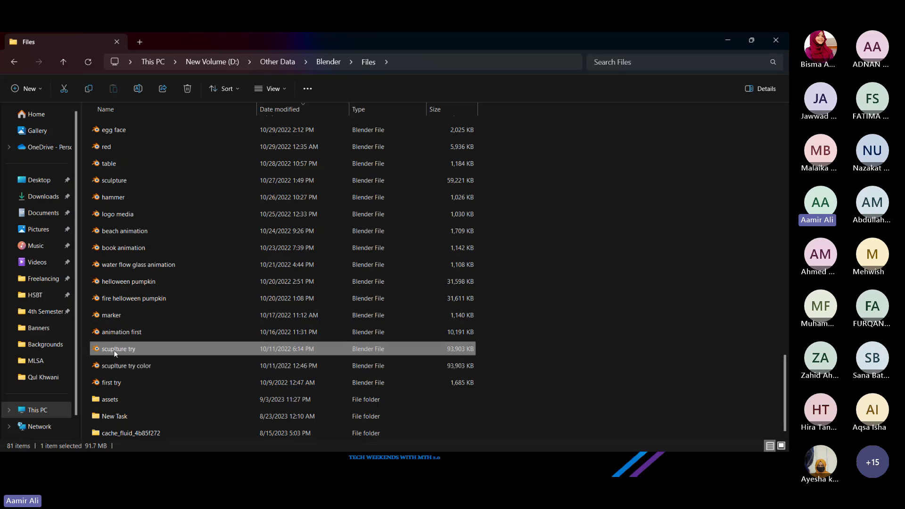
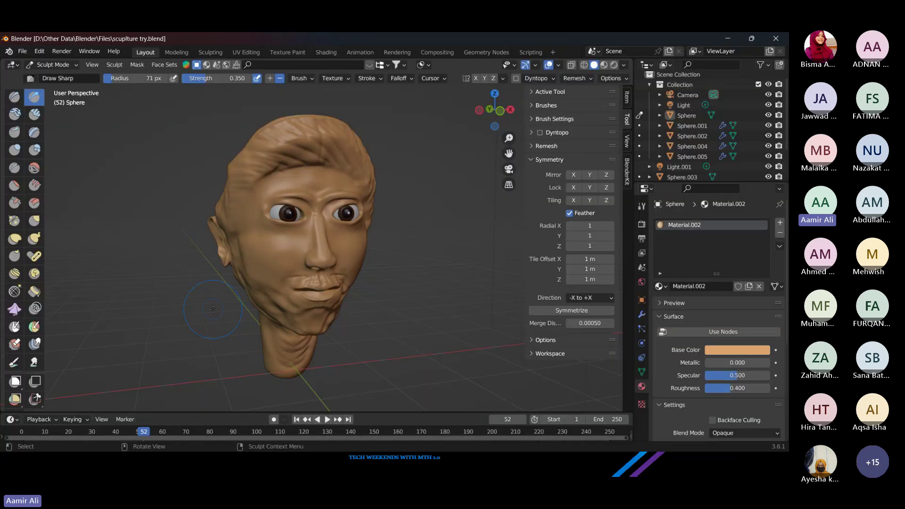
Step: View the sculpted head from the side and switch it from Sculpt Mode to Object Mode
{"action": "mouse_move", "coordinate": [183, 347]}
{"action": "left_mouse_down"}
{"action": "mouse_move", "coordinate": [357, 222]}
{"action": "mouse_move", "coordinate": [52, 278]}
{"action": "left_mouse_up"}
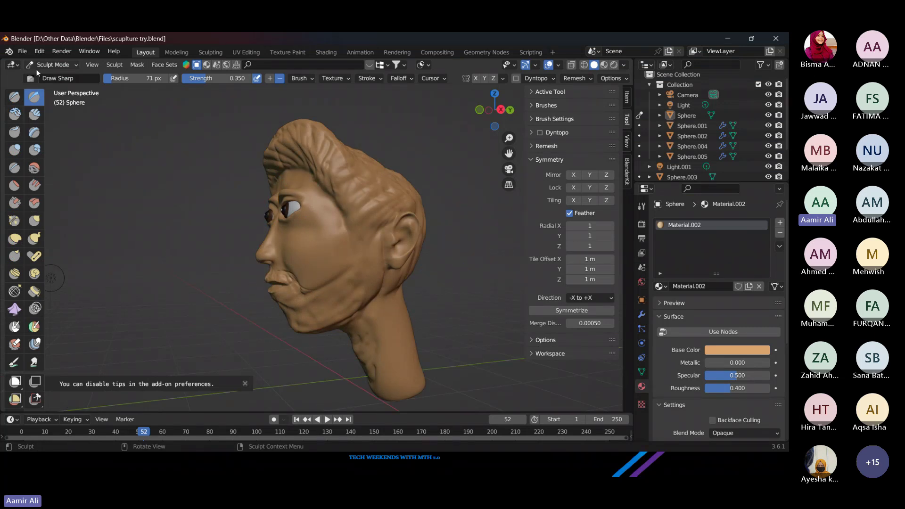
{"action": "left_click", "coordinate": [53, 64]}
{"action": "left_click", "coordinate": [54, 76]}
{"action": "key", "text": "shift+a"}
{"action": "mouse_move", "coordinate": [224, 231]}
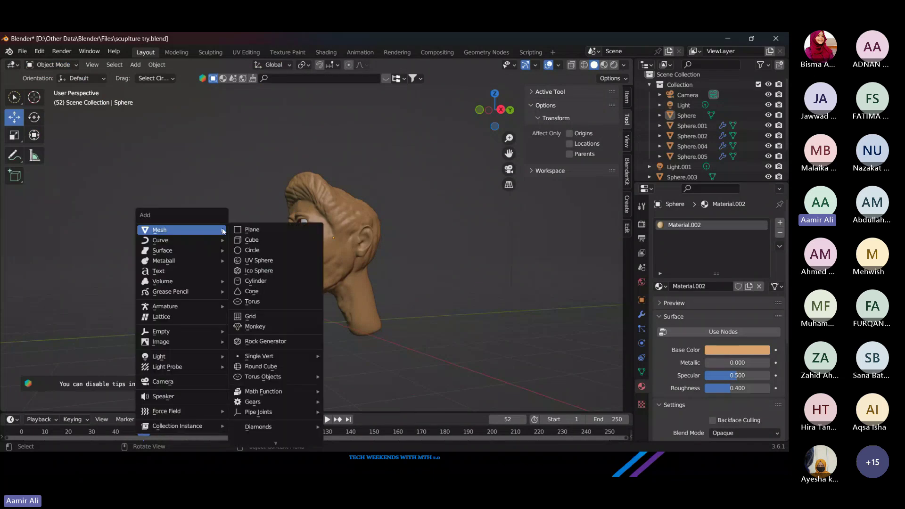
{"action": "left_click", "coordinate": [253, 250]}
{"action": "key", "text": "ctrl+z"}
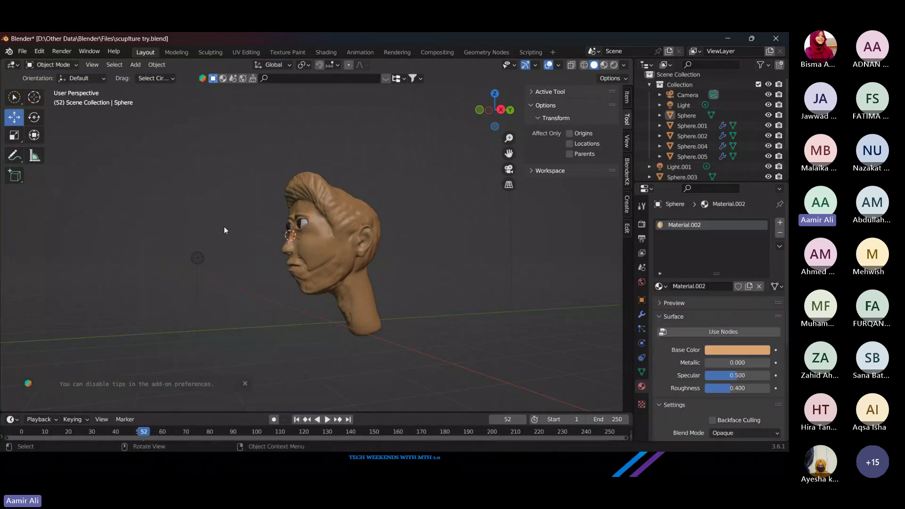
Step: Add a UV sphere, scale it up by about 2.83 and move it up above the sculpted head
{"action": "key", "text": "shift+a"}
{"action": "mouse_move", "coordinate": [224, 228]}
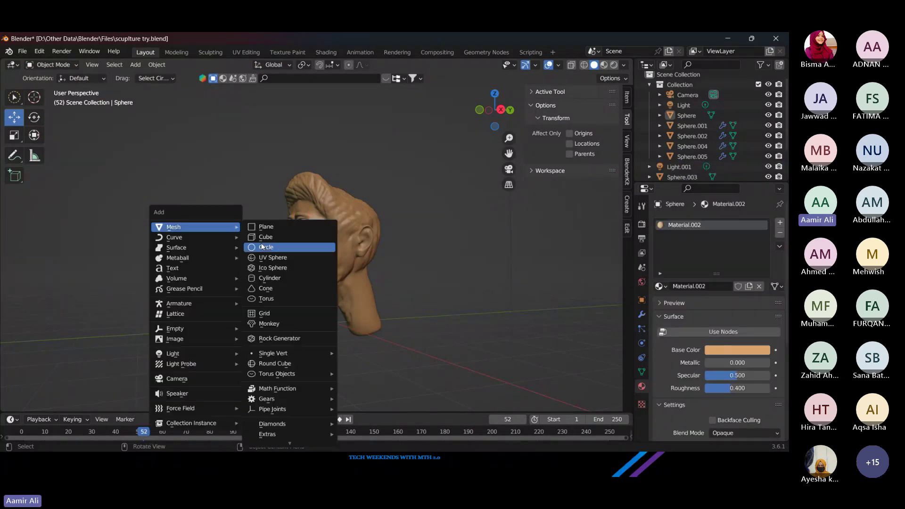
{"action": "left_click", "coordinate": [264, 258]}
{"action": "key", "text": "s"}
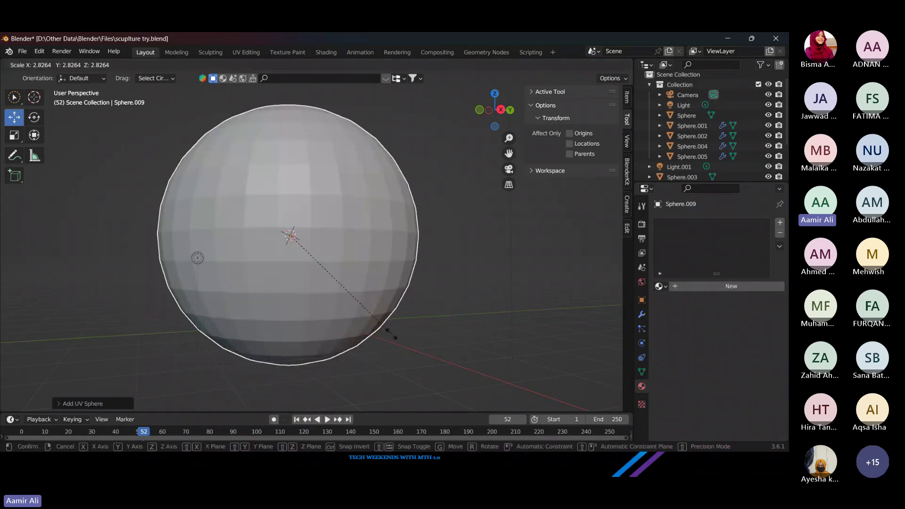
{"action": "left_click", "coordinate": [391, 334]}
{"action": "key", "text": "g"}
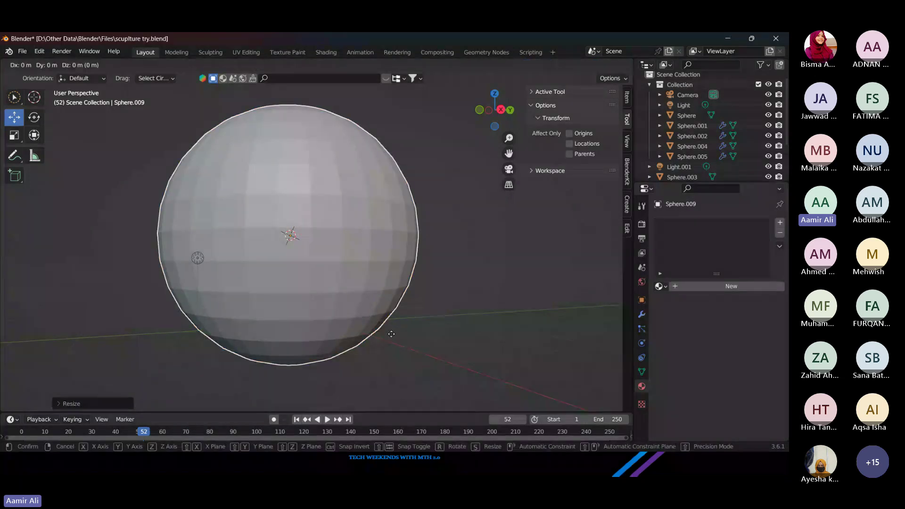
{"action": "left_click", "coordinate": [382, 244]}
{"action": "scroll", "coordinate": [310, 261], "scroll_direction": "down", "scroll_amount": 4}
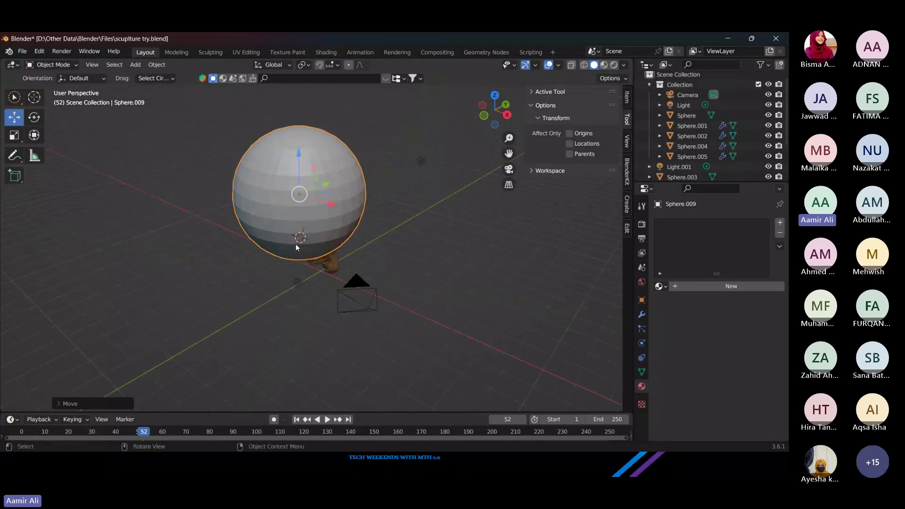
{"action": "scroll", "coordinate": [296, 246], "scroll_direction": "up", "scroll_amount": 3}
{"action": "key", "text": "x"}
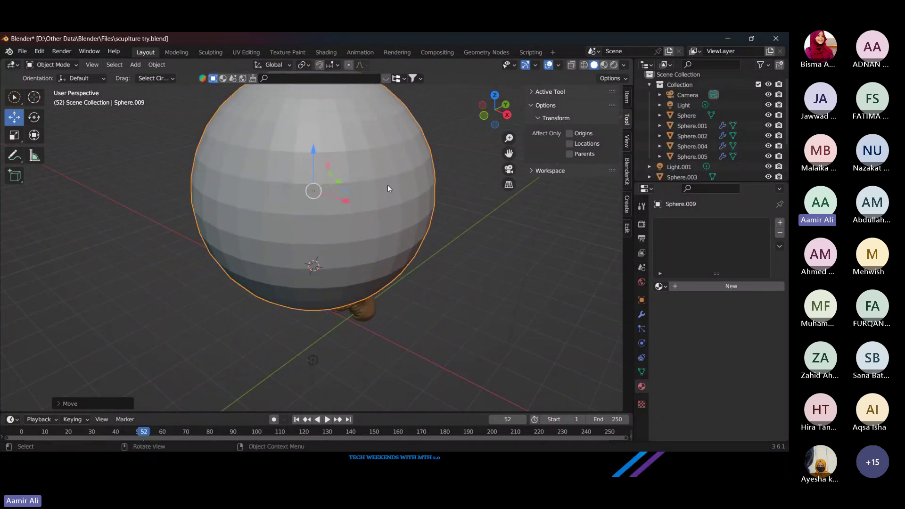
Step: In Sculpt Mode, try the Draw Sharp, Clay Strips and Elastic Deform brushes on the front of the UV sphere
{"action": "left_click", "coordinate": [53, 65]}
{"action": "left_click", "coordinate": [48, 96]}
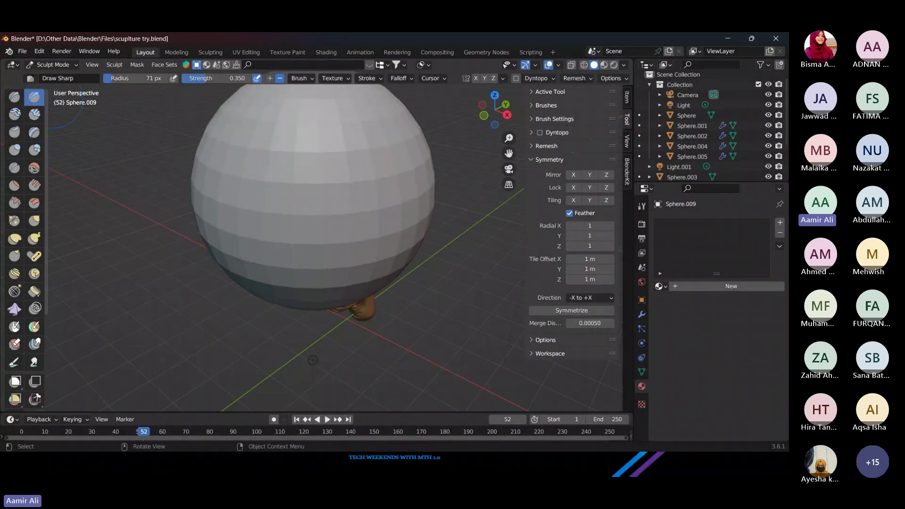
{"action": "mouse_move", "coordinate": [349, 185]}
{"action": "left_mouse_down"}
{"action": "mouse_move", "coordinate": [294, 300]}
{"action": "mouse_move", "coordinate": [259, 208]}
{"action": "left_mouse_up"}
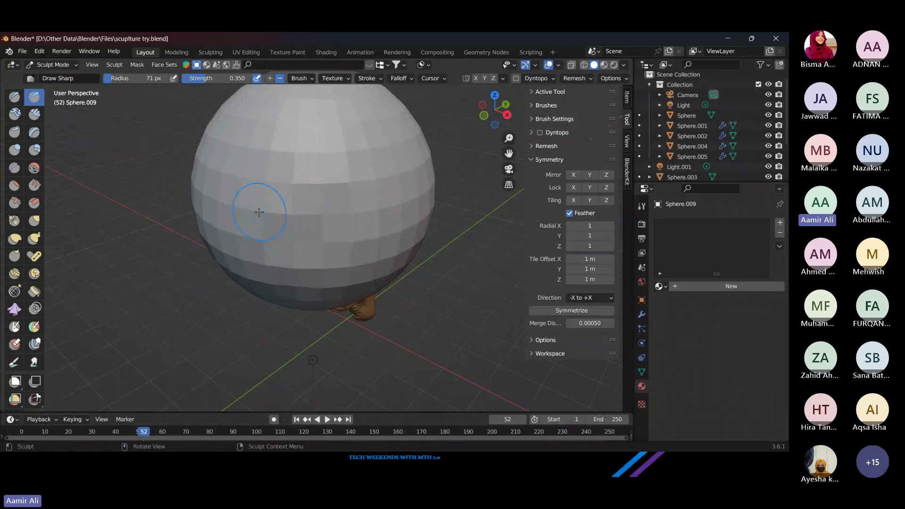
{"action": "left_click", "coordinate": [33, 115]}
{"action": "left_click_drag", "start_coordinate": [331, 183], "coordinate": [283, 231]}
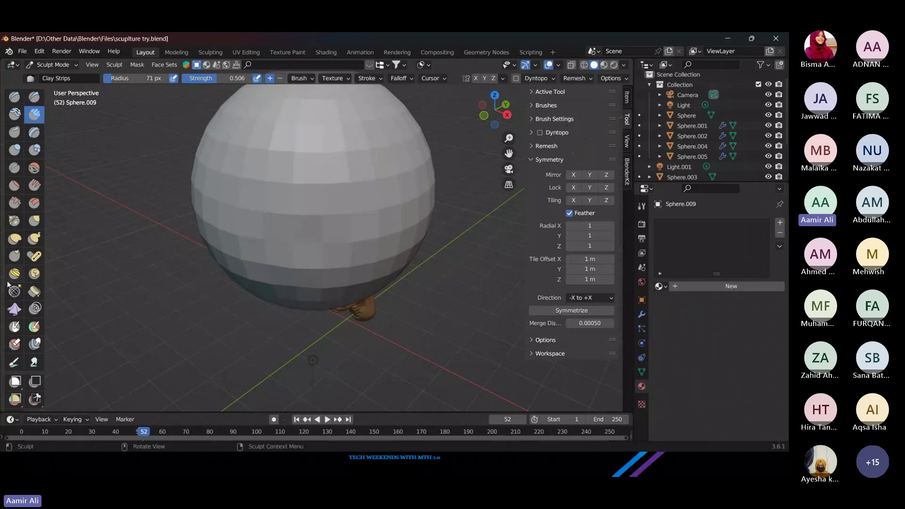
{"action": "left_click", "coordinate": [14, 238]}
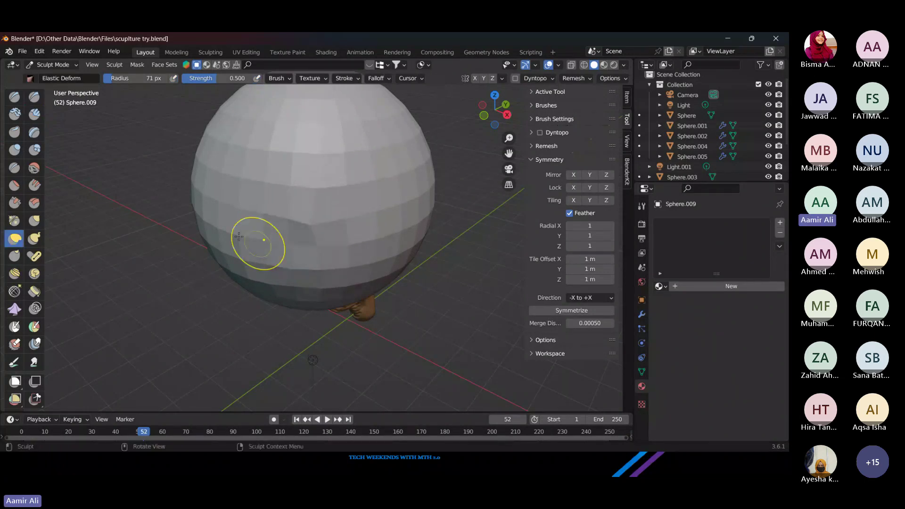
Step: Return to Object Mode and delete the UV sphere from the head scene
{"action": "left_click", "coordinate": [53, 65]}
{"action": "left_click", "coordinate": [49, 78]}
{"action": "key", "text": "x"}
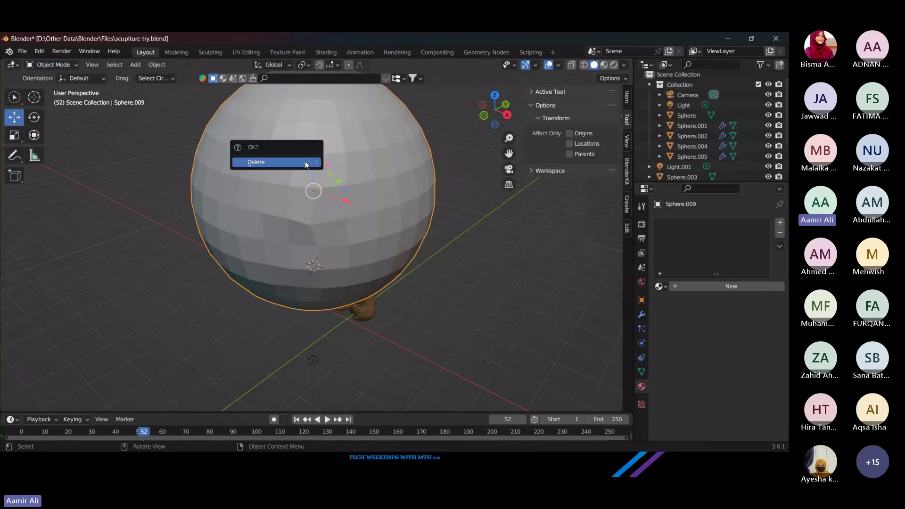
{"action": "left_click", "coordinate": [305, 161]}
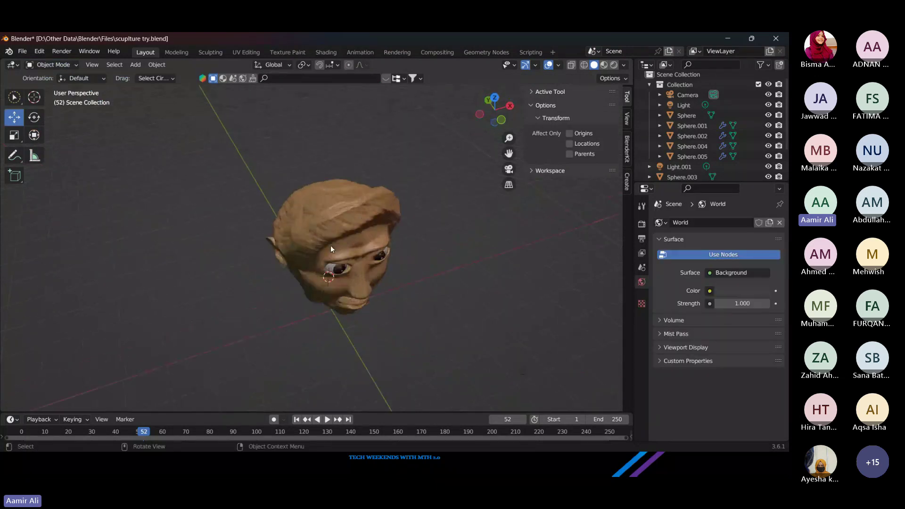
Step: Examine the sculpted head's face, ear and hair detail up close from several sides
{"action": "scroll", "coordinate": [423, 268], "scroll_direction": "up", "scroll_amount": 5}
{"action": "mouse_move", "coordinate": [423, 267]}
{"action": "left_mouse_down"}
{"action": "mouse_move", "coordinate": [386, 225]}
{"action": "mouse_move", "coordinate": [323, 216]}
{"action": "mouse_move", "coordinate": [342, 254]}
{"action": "mouse_move", "coordinate": [358, 264]}
{"action": "left_mouse_up"}
{"action": "left_click_drag", "start_coordinate": [402, 300], "coordinate": [407, 253]}
{"action": "left_click_drag", "start_coordinate": [461, 261], "coordinate": [239, 157]}
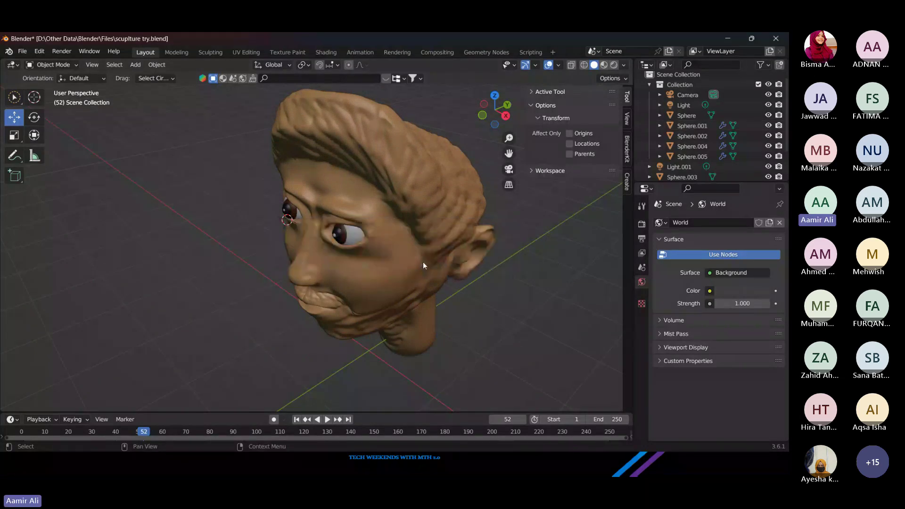
Step: Switch back to the Blender window containing the inflated chair
{"action": "key", "text": "alt+Tab"}
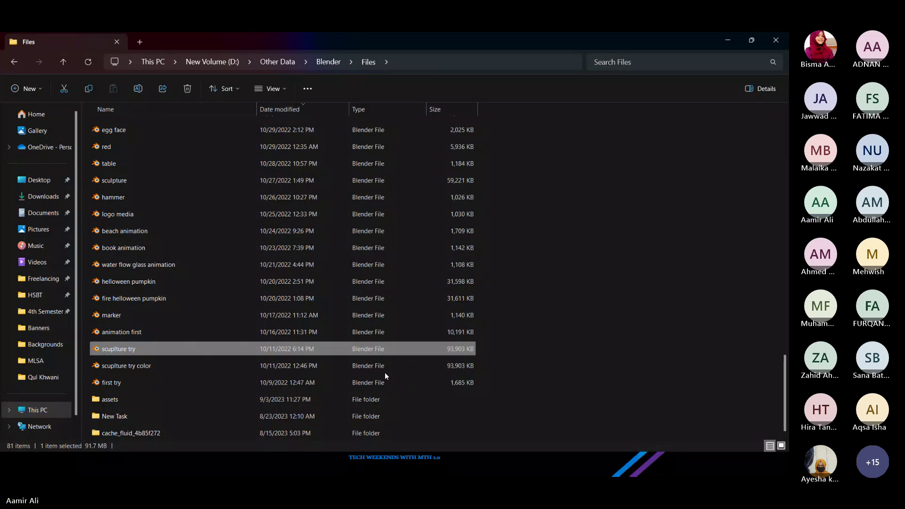
{"action": "key", "text": "alt+Tab"}
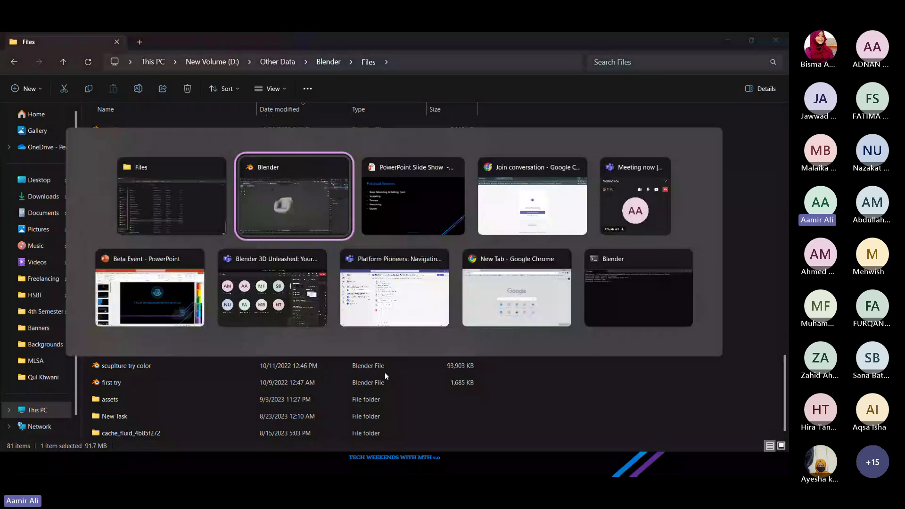
{"action": "key", "text": "Tab"}
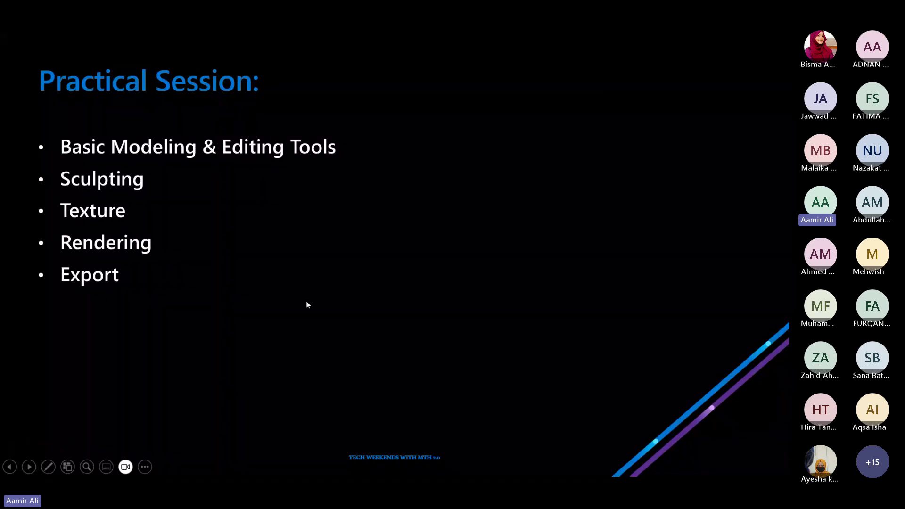
{"action": "key", "text": "alt+Tab"}
{"action": "key", "text": "Tab"}
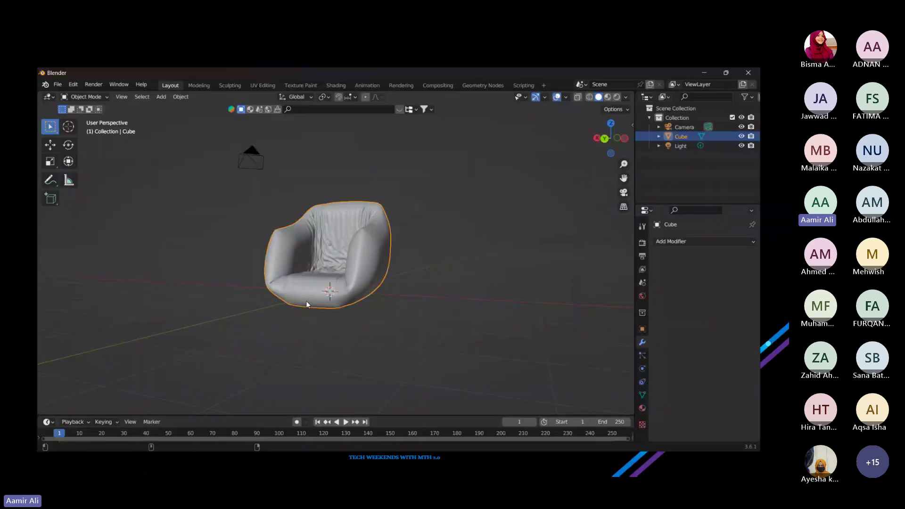
Step: Search the online asset library's materials for "sofa" with the inflated chair in view
{"action": "left_click_drag", "start_coordinate": [306, 301], "coordinate": [307, 189]}
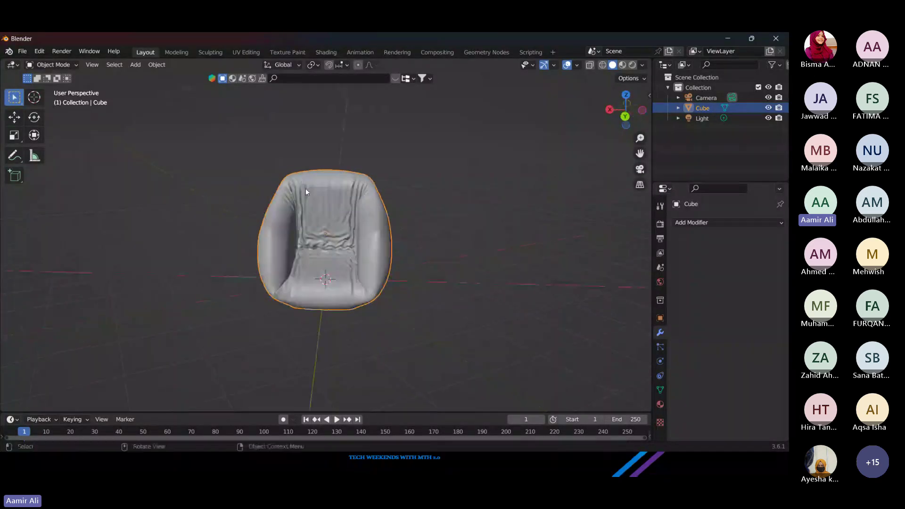
{"action": "scroll", "coordinate": [306, 188], "scroll_direction": "up", "scroll_amount": 5}
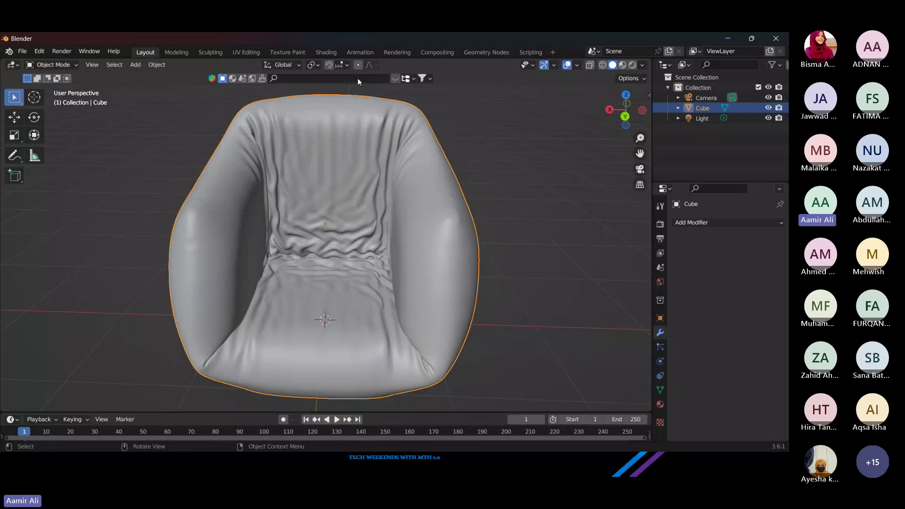
{"action": "left_click", "coordinate": [317, 77]}
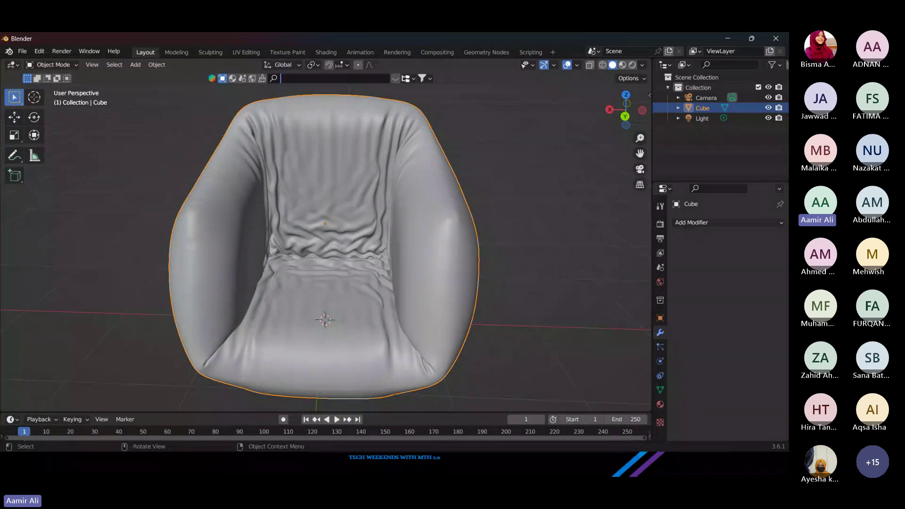
{"action": "key", "text": "Return"}
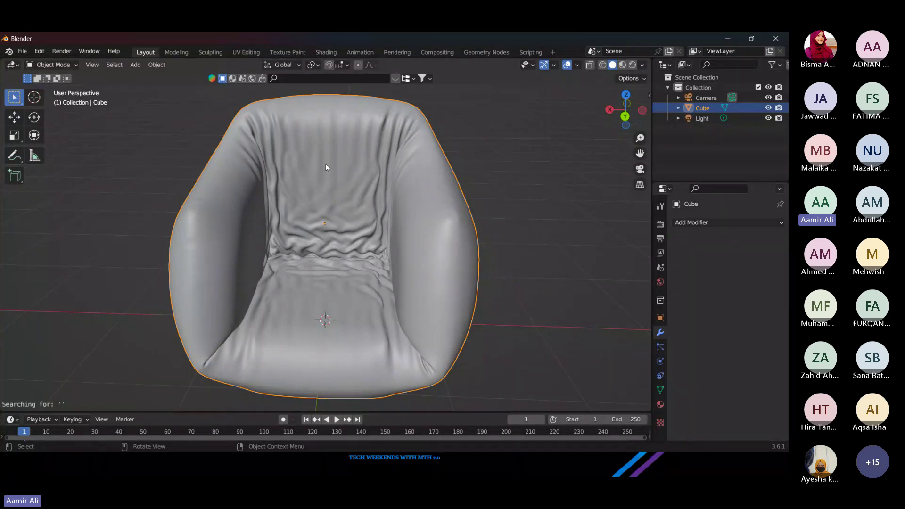
{"action": "left_click", "coordinate": [233, 79]}
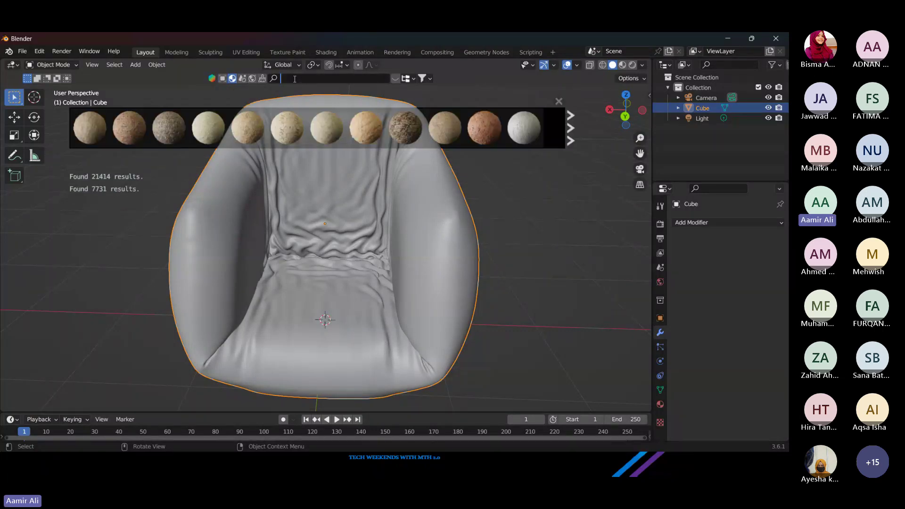
{"action": "type", "text": "sofa"}
{"action": "key", "text": "Return"}
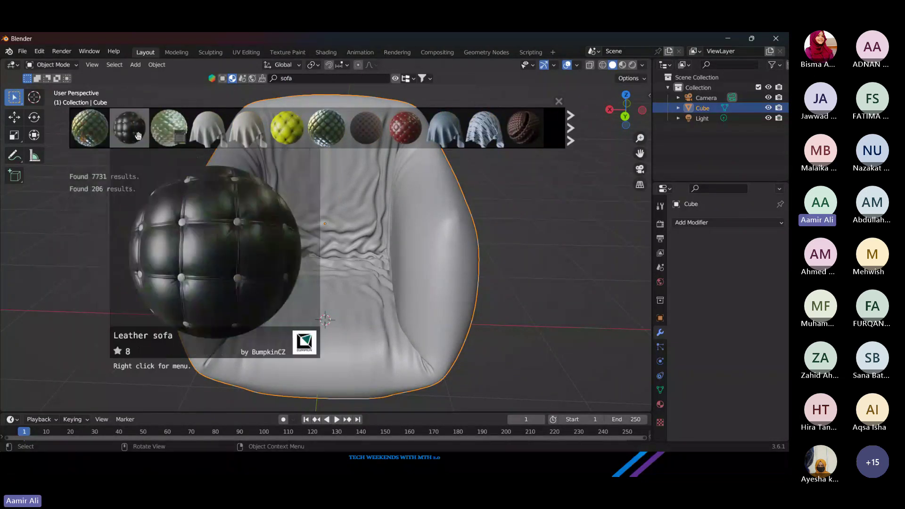
Step: Browse the sofa material results and apply the Destroyed Leather Sofa material to the chair
{"action": "mouse_move", "coordinate": [208, 129]}
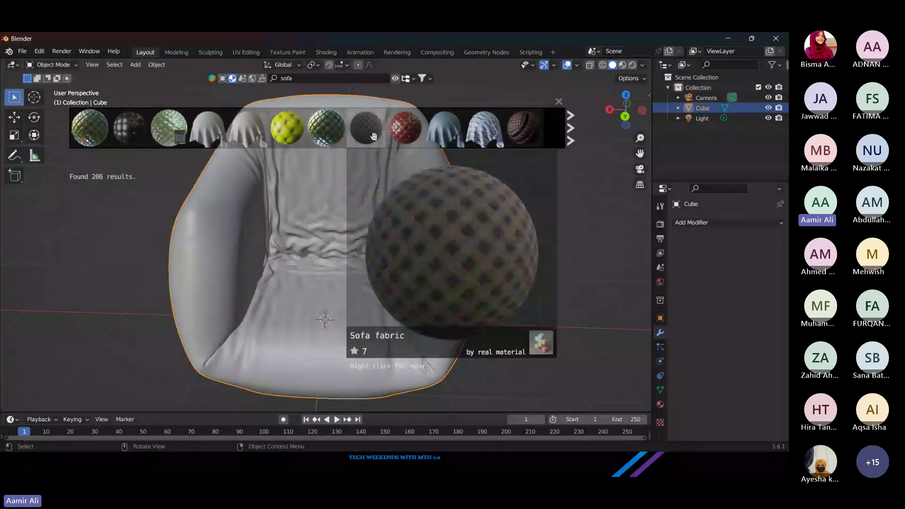
{"action": "mouse_move", "coordinate": [413, 137]}
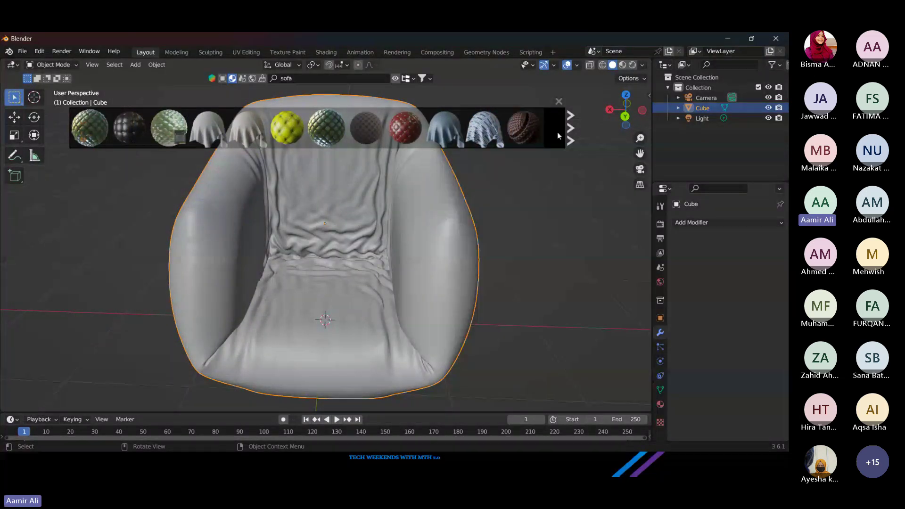
{"action": "left_click", "coordinate": [571, 128]}
{"action": "mouse_move", "coordinate": [91, 125]}
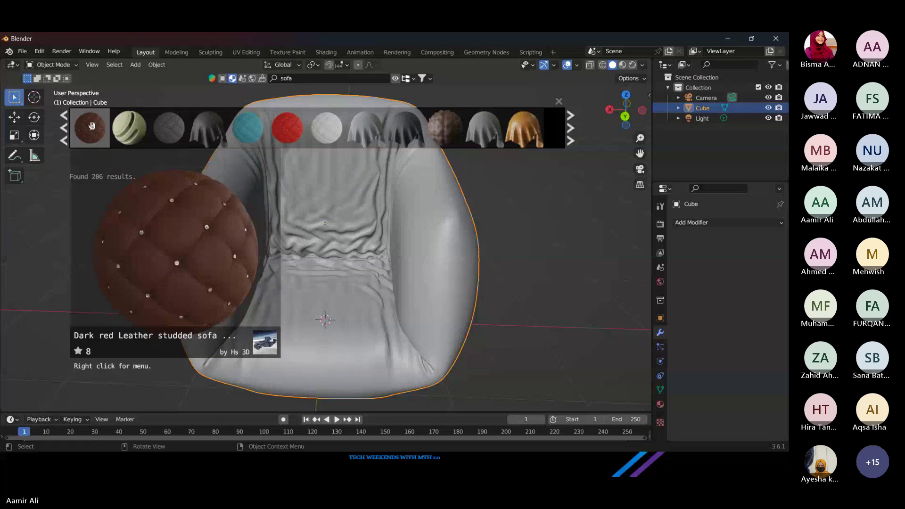
{"action": "mouse_move", "coordinate": [254, 138]}
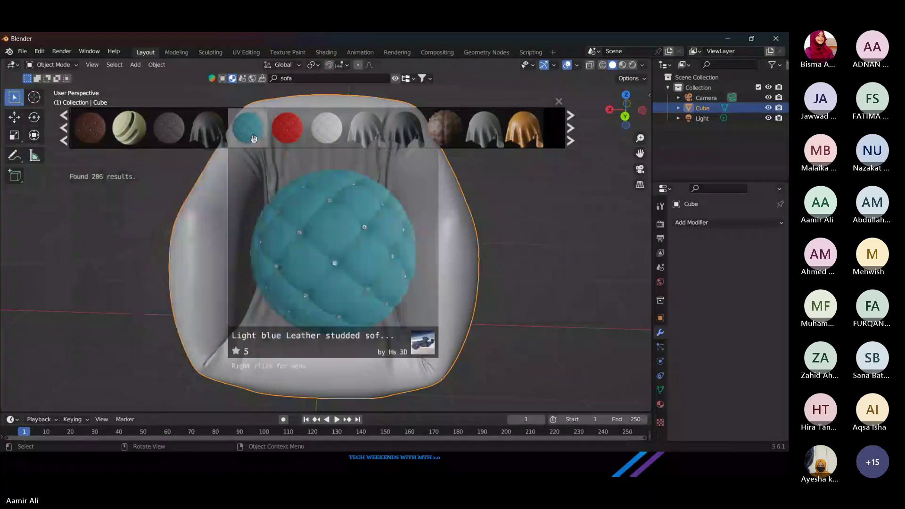
{"action": "mouse_move", "coordinate": [308, 123]}
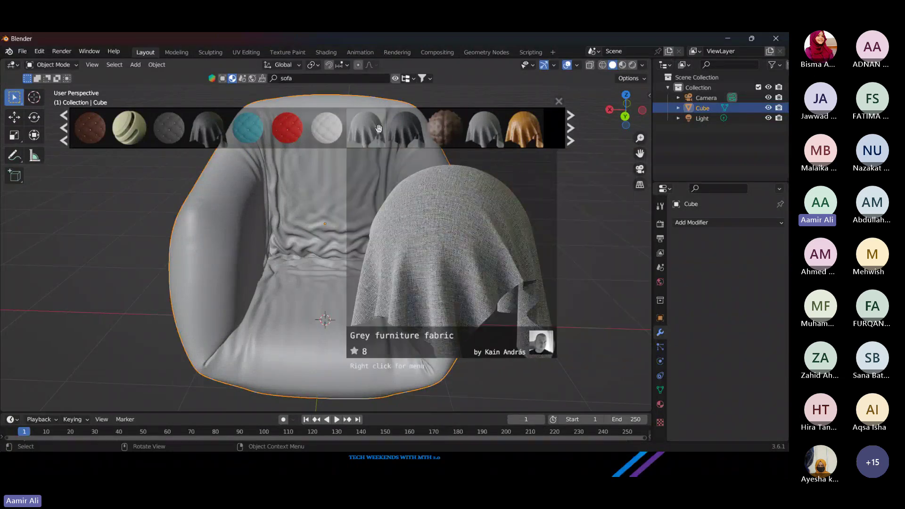
{"action": "left_click", "coordinate": [64, 128]}
{"action": "mouse_move", "coordinate": [130, 130]}
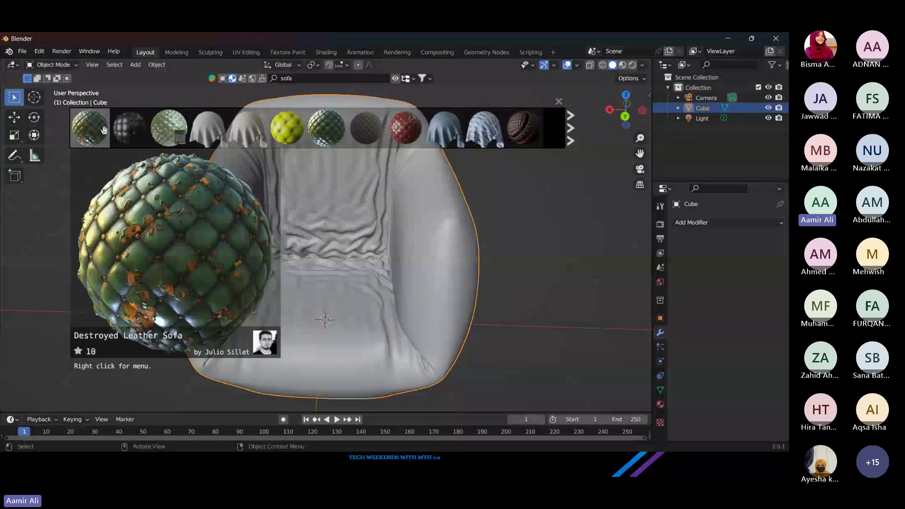
{"action": "left_click_drag", "start_coordinate": [104, 130], "coordinate": [263, 296]}
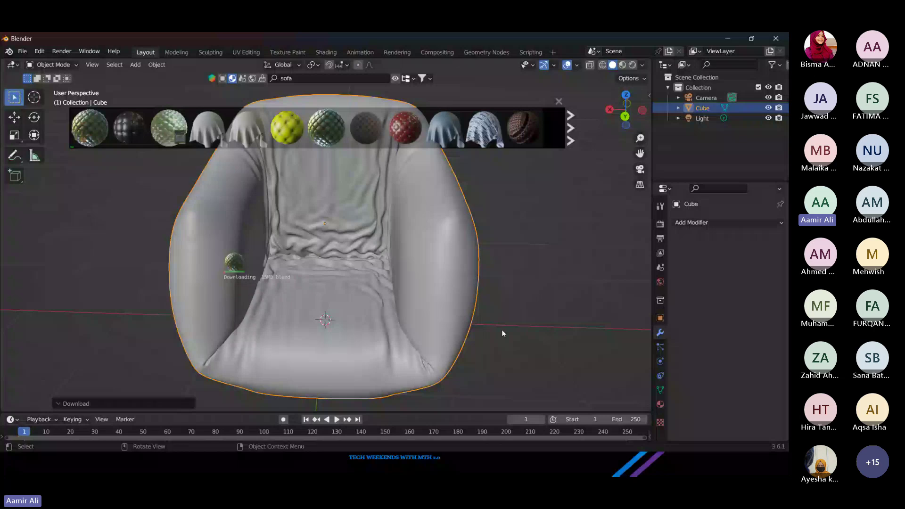
Step: Switch to the Teams meeting, read the recent chat messages, and return to Blender
{"action": "key", "text": "alt+Tab"}
{"action": "key", "text": "alt+Tab"}
{"action": "key", "text": "alt+Tab"}
{"action": "key", "text": "alt+Tab"}
{"action": "key", "text": "alt+Tab"}
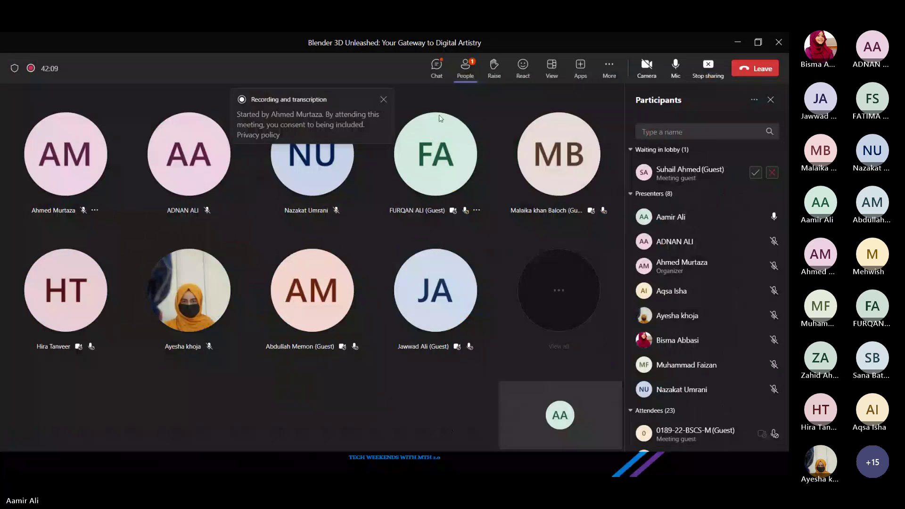
{"action": "left_click", "coordinate": [435, 71]}
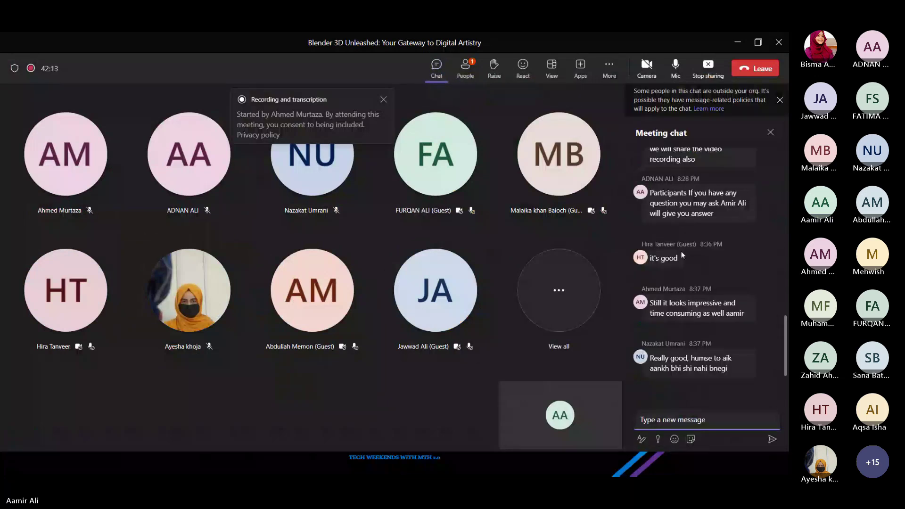
{"action": "mouse_move", "coordinate": [678, 370]}
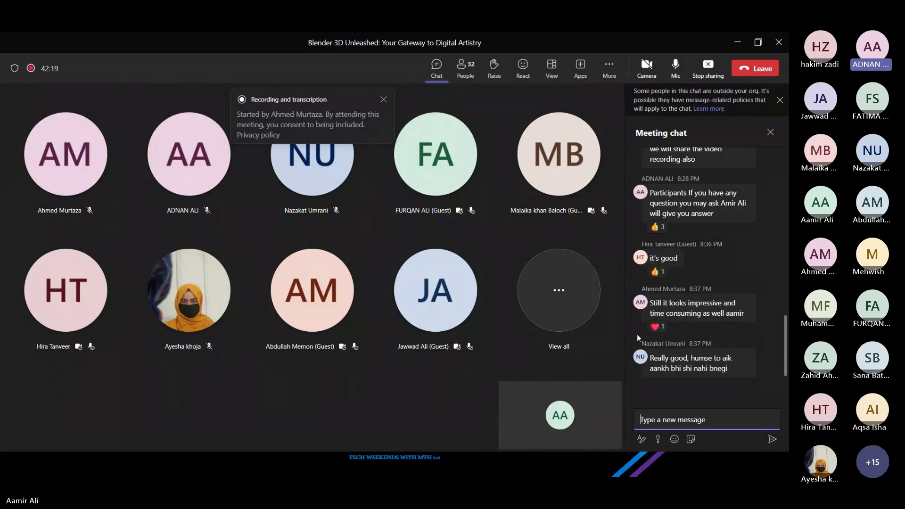
{"action": "mouse_move", "coordinate": [643, 316]}
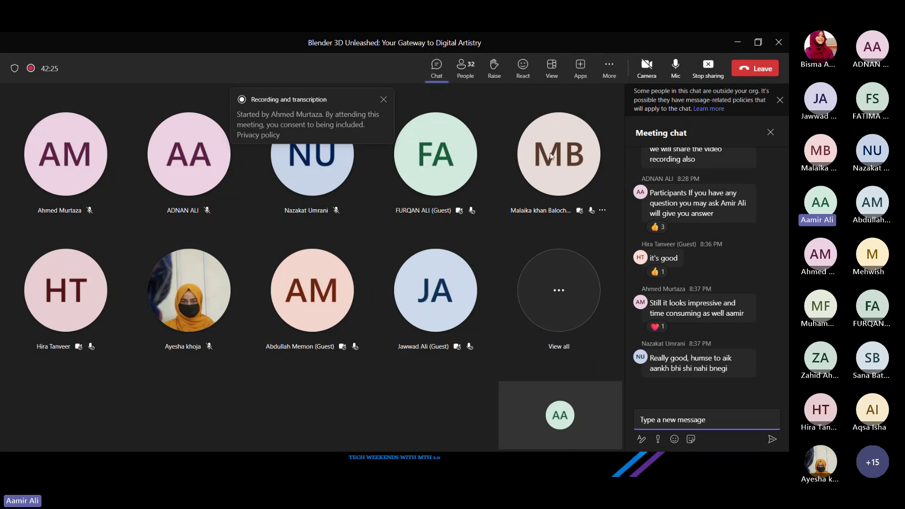
{"action": "left_click", "coordinate": [738, 43]}
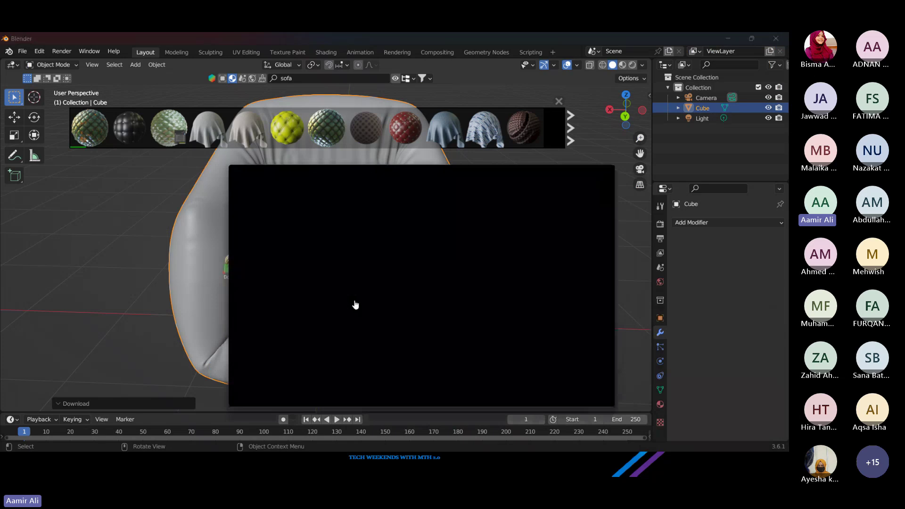
{"action": "left_click", "coordinate": [356, 305]}
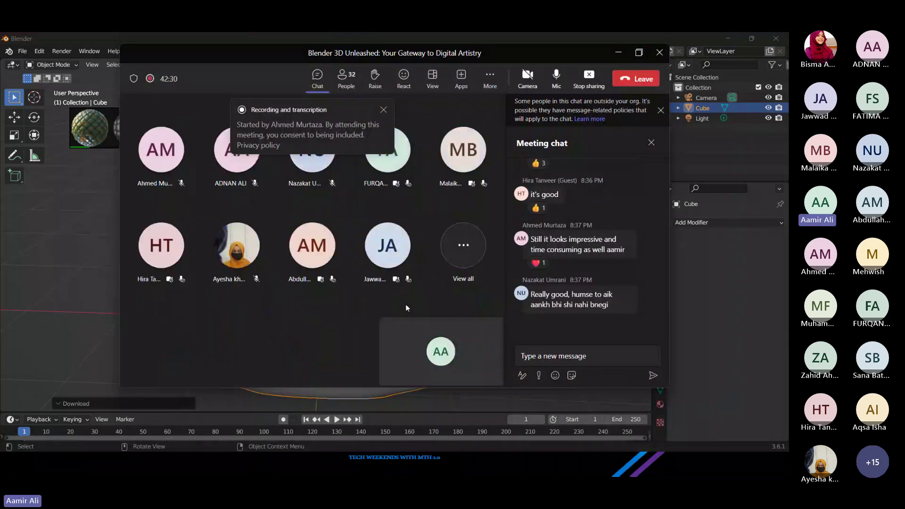
{"action": "left_click", "coordinate": [618, 53]}
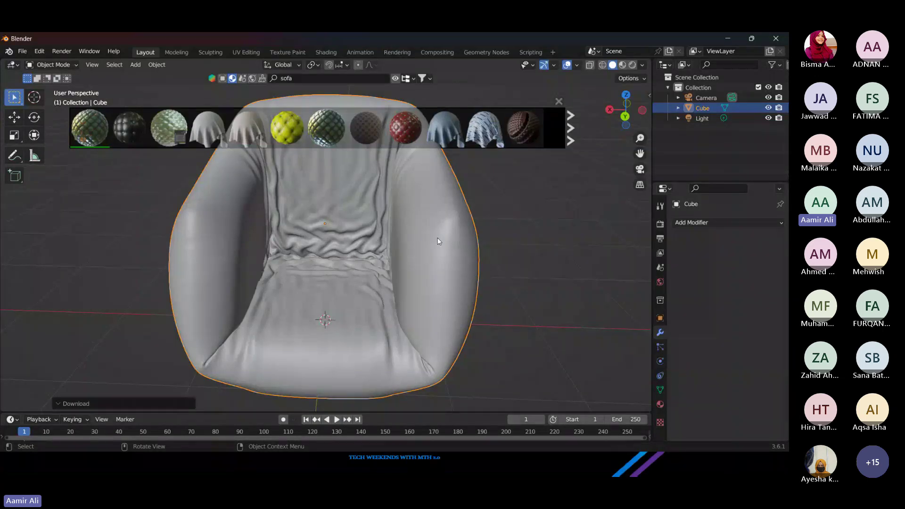
Step: Close the material search results and open the Shading workspace for the chair
{"action": "left_click_drag", "start_coordinate": [440, 234], "coordinate": [472, 225]}
{"action": "scroll", "coordinate": [411, 236], "scroll_direction": "down", "scroll_amount": 4}
{"action": "left_click", "coordinate": [559, 102]}
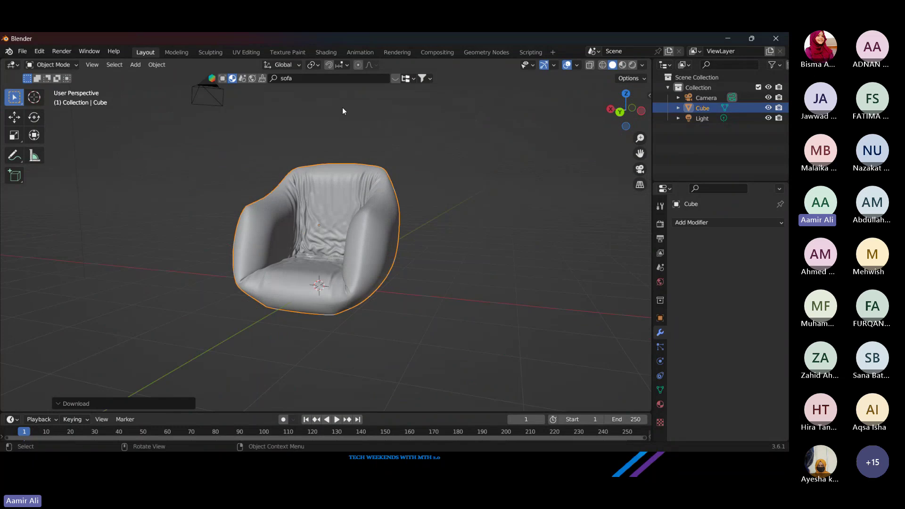
{"action": "left_click_drag", "start_coordinate": [381, 152], "coordinate": [423, 208]}
{"action": "scroll", "coordinate": [318, 273], "scroll_direction": "up", "scroll_amount": 2}
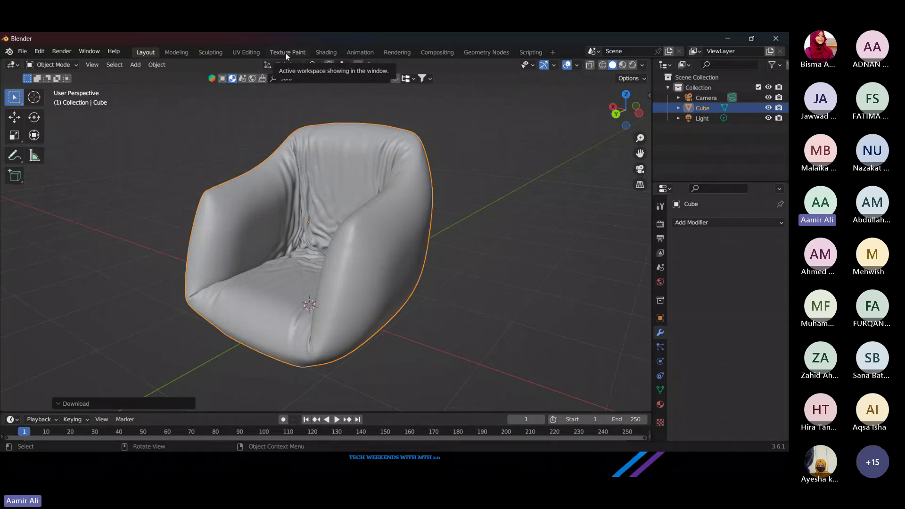
{"action": "left_click", "coordinate": [328, 56]}
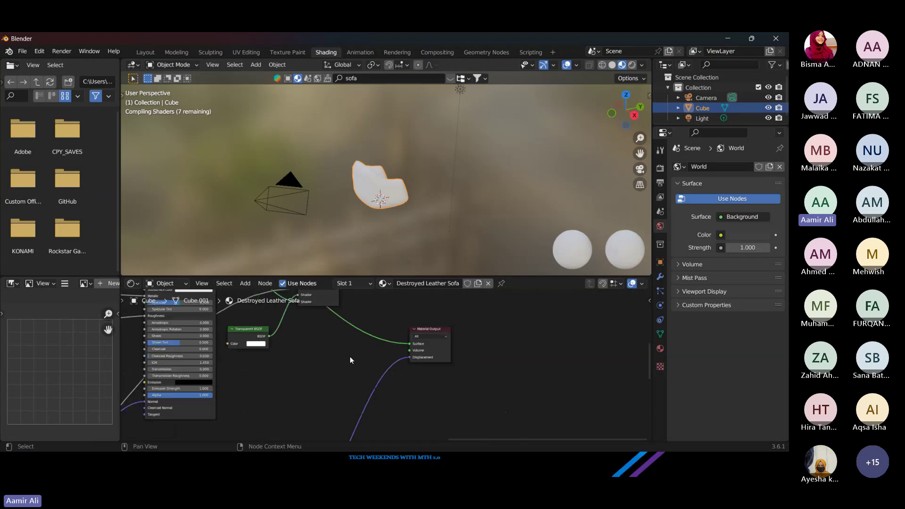
Step: Examine the Destroyed Leather Sofa node tree, including its mapping, image texture and normal map nodes
{"action": "key", "text": "Home"}
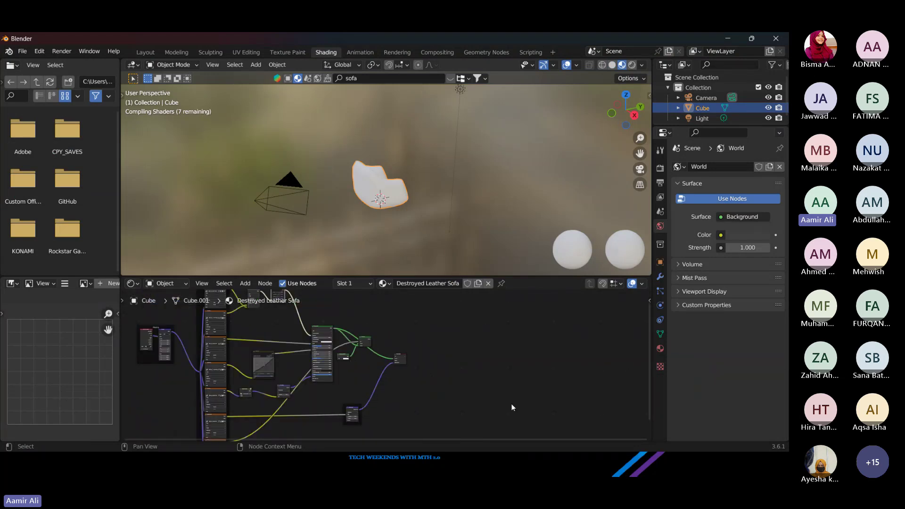
{"action": "left_click_drag", "start_coordinate": [511, 404], "coordinate": [483, 300]}
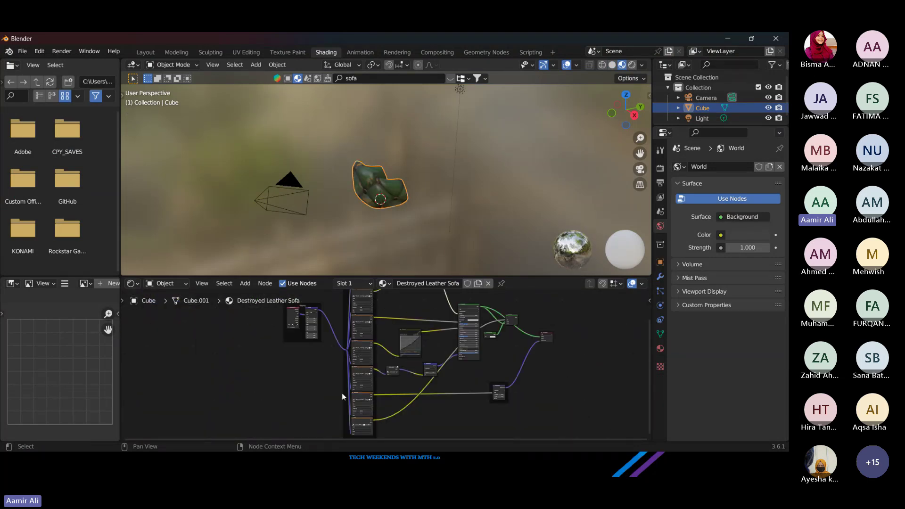
{"action": "scroll", "coordinate": [293, 339], "scroll_direction": "up", "scroll_amount": 2}
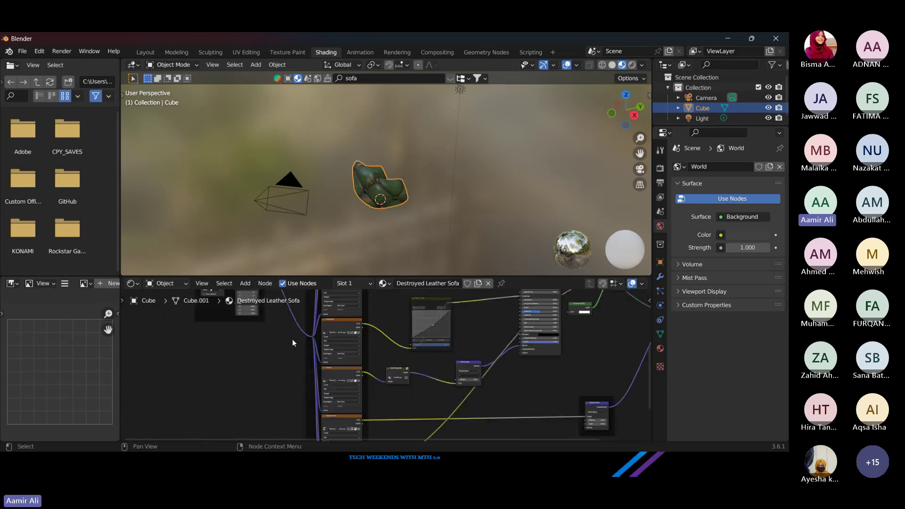
{"action": "scroll", "coordinate": [357, 321], "scroll_direction": "up", "scroll_amount": 4}
{"action": "scroll", "coordinate": [358, 321], "scroll_direction": "down", "scroll_amount": 3}
{"action": "scroll", "coordinate": [438, 375], "scroll_direction": "down", "scroll_amount": 1}
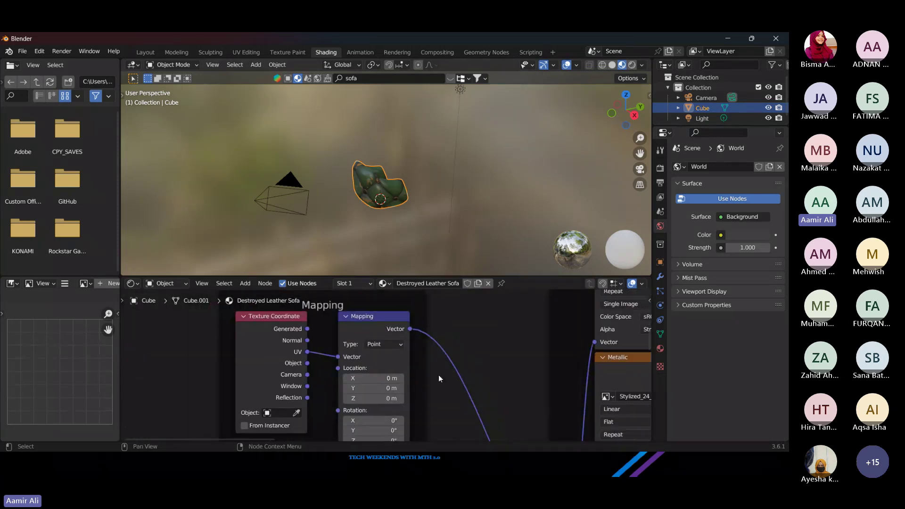
{"action": "left_click_drag", "start_coordinate": [439, 375], "coordinate": [328, 372]}
{"action": "left_click_drag", "start_coordinate": [530, 392], "coordinate": [437, 307]}
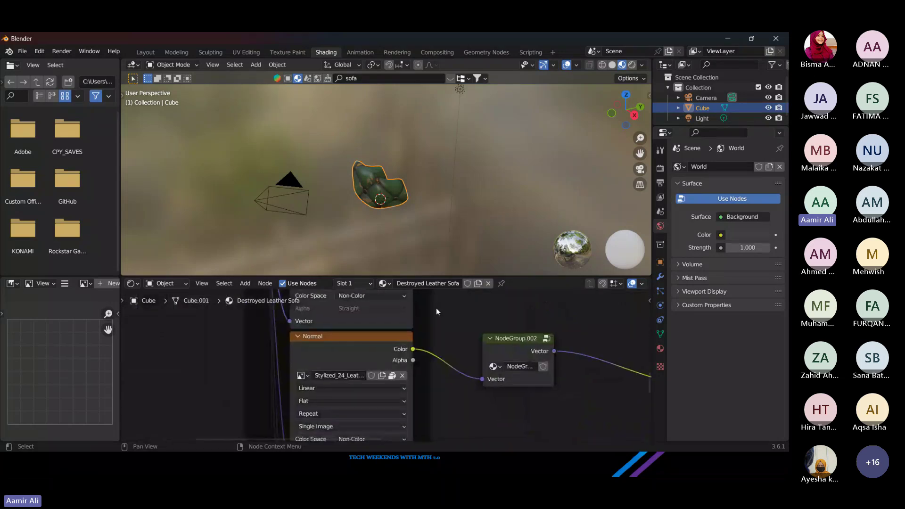
{"action": "left_click_drag", "start_coordinate": [454, 372], "coordinate": [446, 376]}
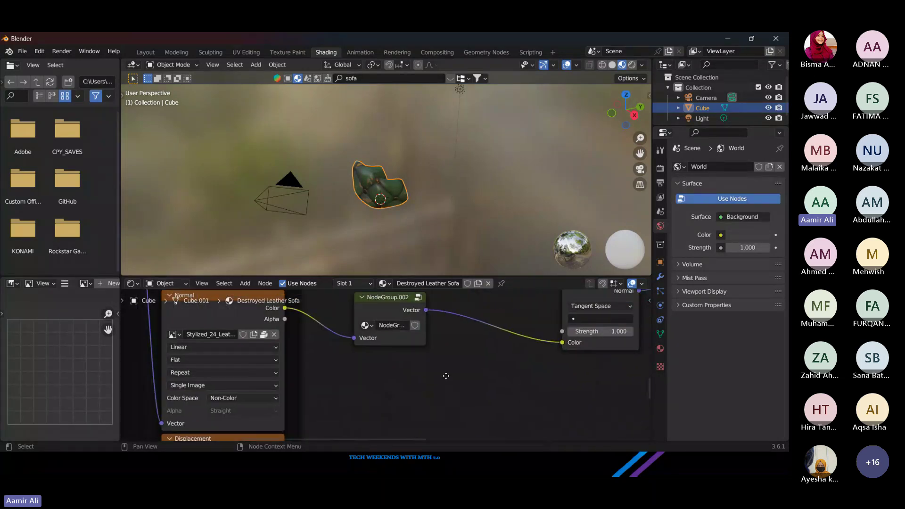
{"action": "scroll", "coordinate": [461, 371], "scroll_direction": "down", "scroll_amount": 2}
{"action": "scroll", "coordinate": [461, 371], "scroll_direction": "down", "scroll_amount": 1}
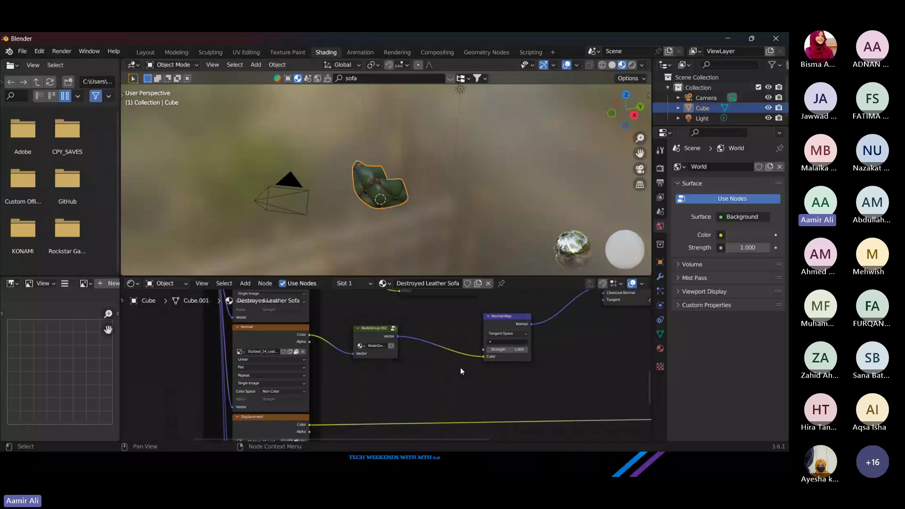
{"action": "scroll", "coordinate": [355, 170], "scroll_direction": "up", "scroll_amount": 3}
Step: Inspect the chair's leather material up close in the shaded preview, and return to the Layout workspace
{"action": "left_click_drag", "start_coordinate": [356, 170], "coordinate": [403, 174]}
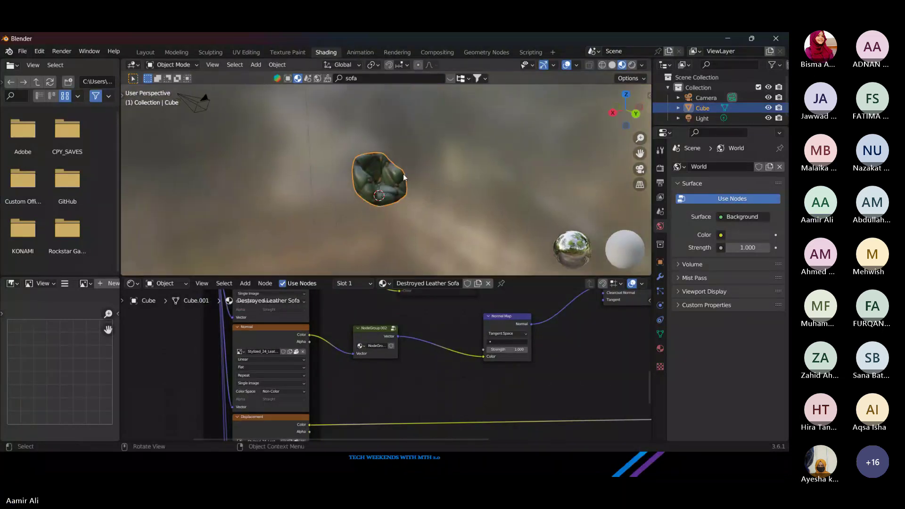
{"action": "scroll", "coordinate": [374, 169], "scroll_direction": "up", "scroll_amount": 5}
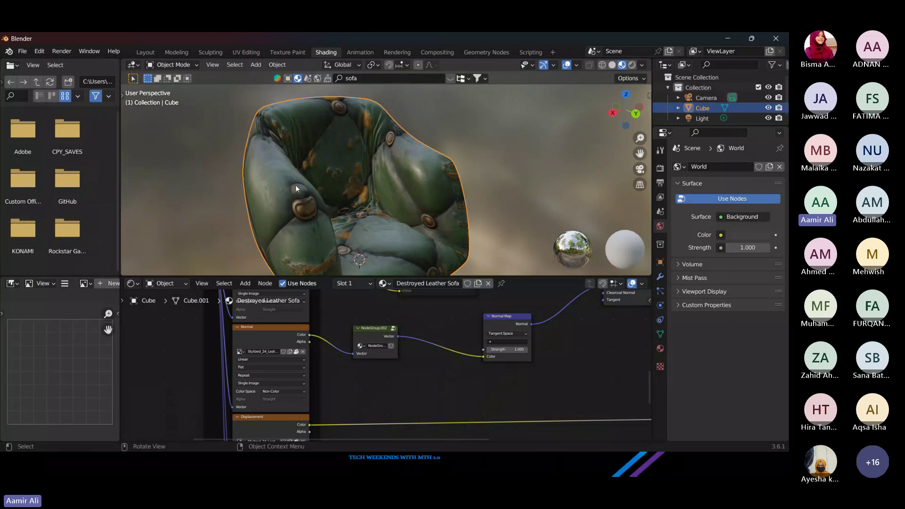
{"action": "scroll", "coordinate": [295, 185], "scroll_direction": "down", "scroll_amount": 5}
{"action": "left_click", "coordinate": [147, 52]}
{"action": "left_click_drag", "start_coordinate": [627, 109], "coordinate": [628, 84]}
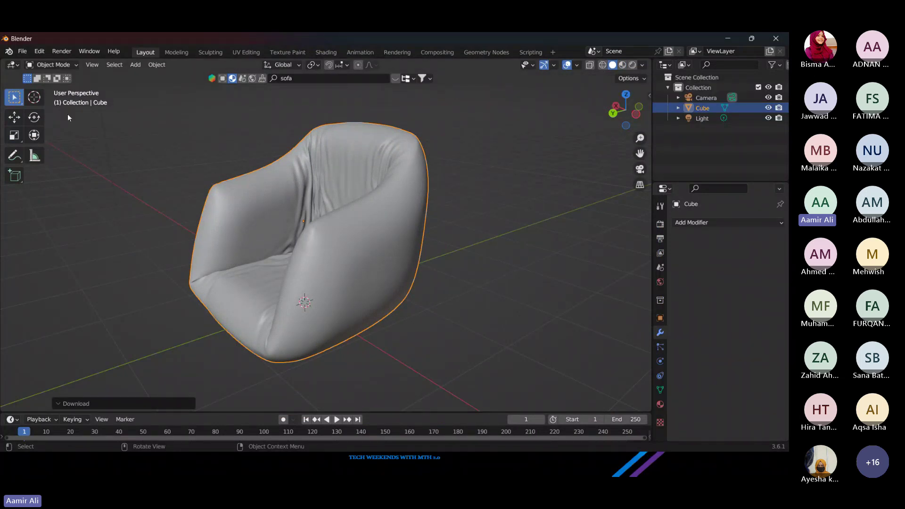
Step: Switch to the Teams meeting to check the chat for new messages, and return to Blender
{"action": "key", "text": "alt+Tab"}
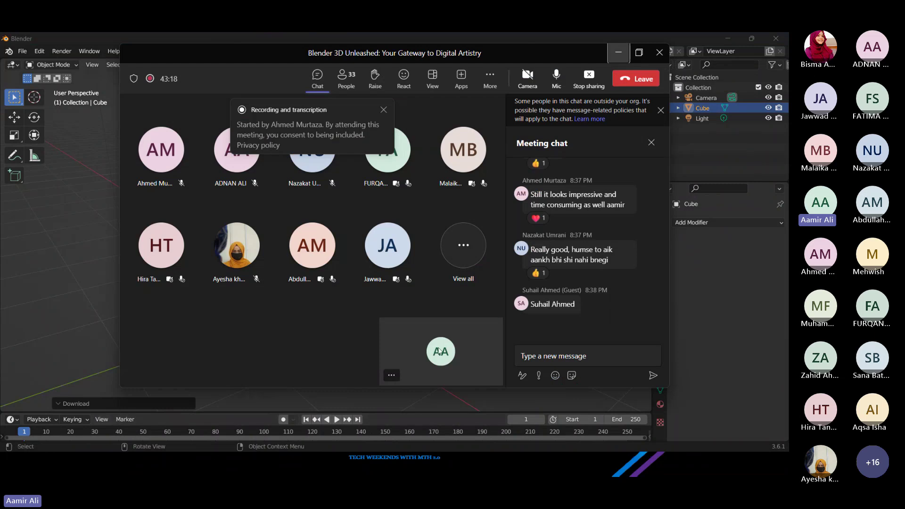
{"action": "key", "text": "alt+Tab"}
{"action": "key", "text": "Tab"}
{"action": "key", "text": "alt+Tab"}
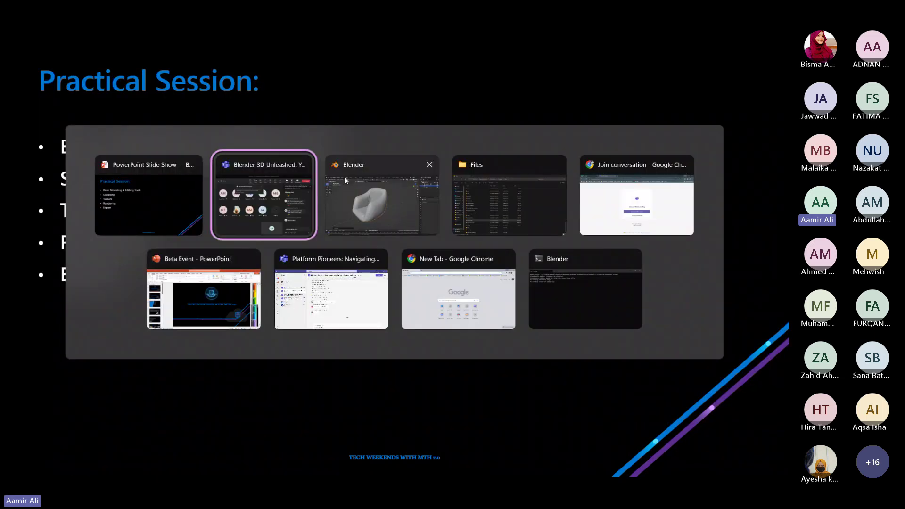
{"action": "left_click", "coordinate": [345, 178]}
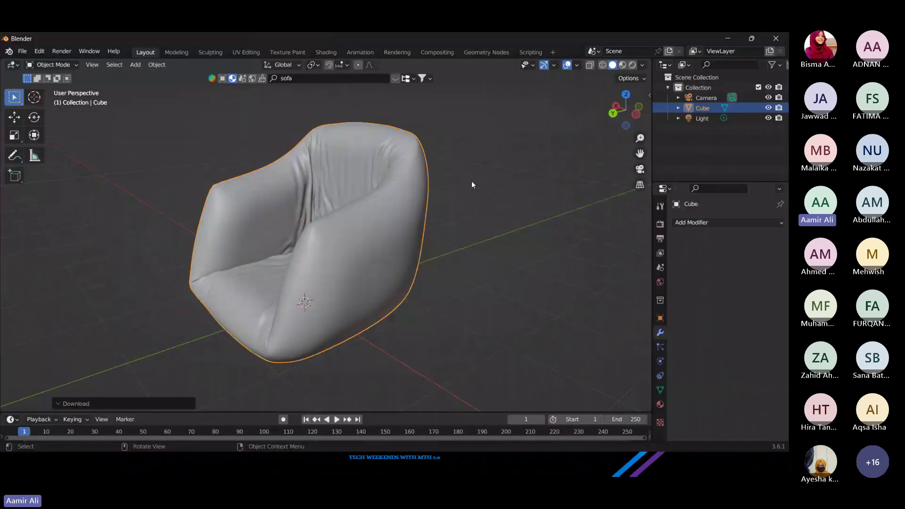
Step: Examine the chair's mesh in wireframe shading from inside and outside, toggling the X-ray display
{"action": "left_click", "coordinate": [602, 65]}
{"action": "scroll", "coordinate": [325, 251], "scroll_direction": "down", "scroll_amount": 3}
{"action": "scroll", "coordinate": [366, 259], "scroll_direction": "up", "scroll_amount": 2}
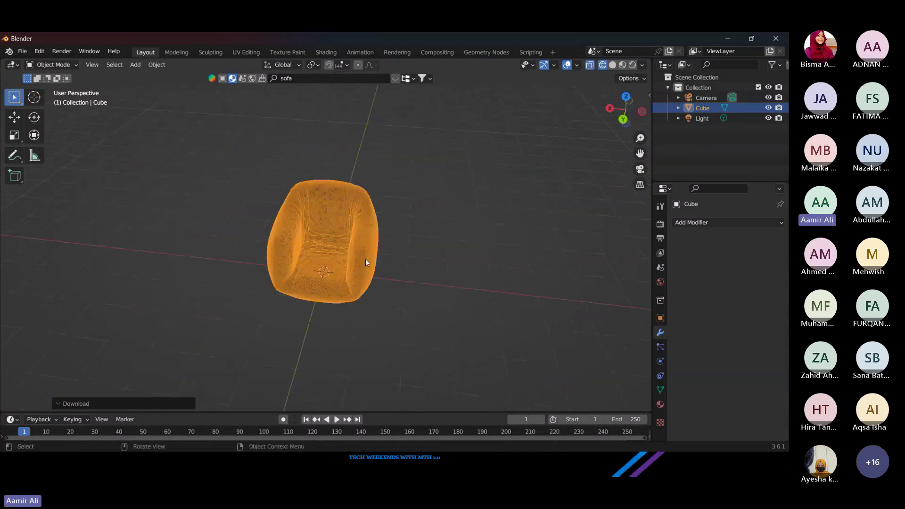
{"action": "scroll", "coordinate": [336, 232], "scroll_direction": "up", "scroll_amount": 2}
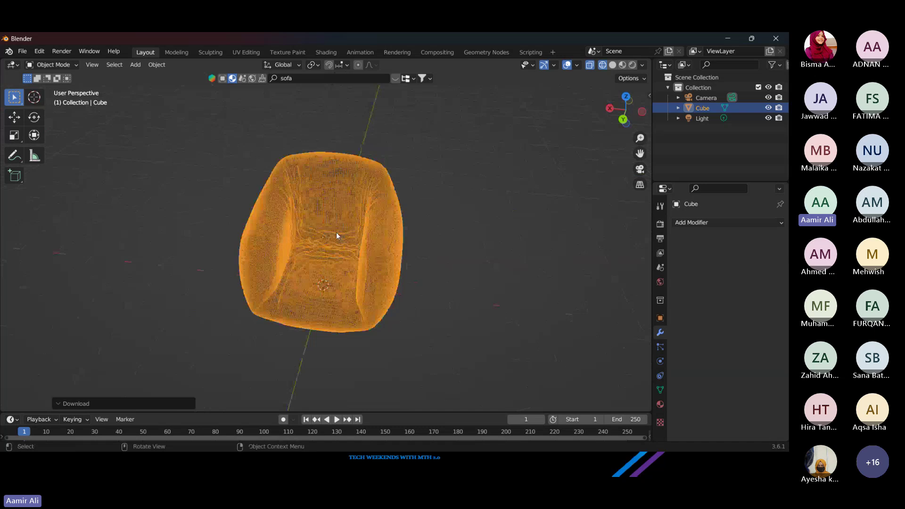
{"action": "left_click_drag", "start_coordinate": [336, 232], "coordinate": [469, 208]}
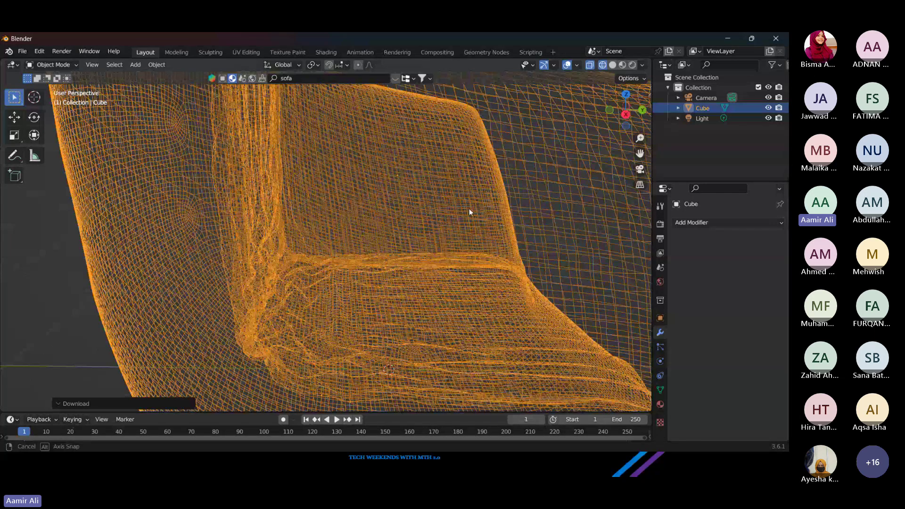
{"action": "left_click_drag", "start_coordinate": [469, 208], "coordinate": [536, 281]}
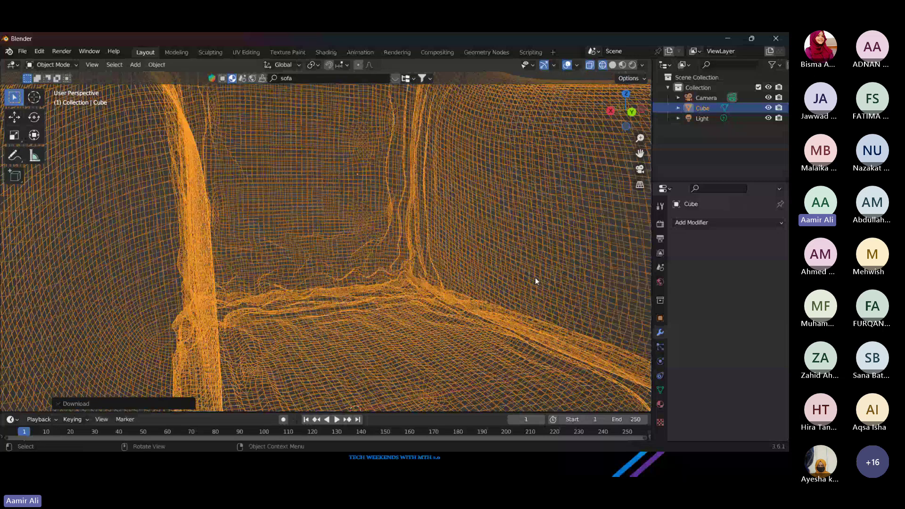
{"action": "scroll", "coordinate": [536, 282], "scroll_direction": "down", "scroll_amount": 10}
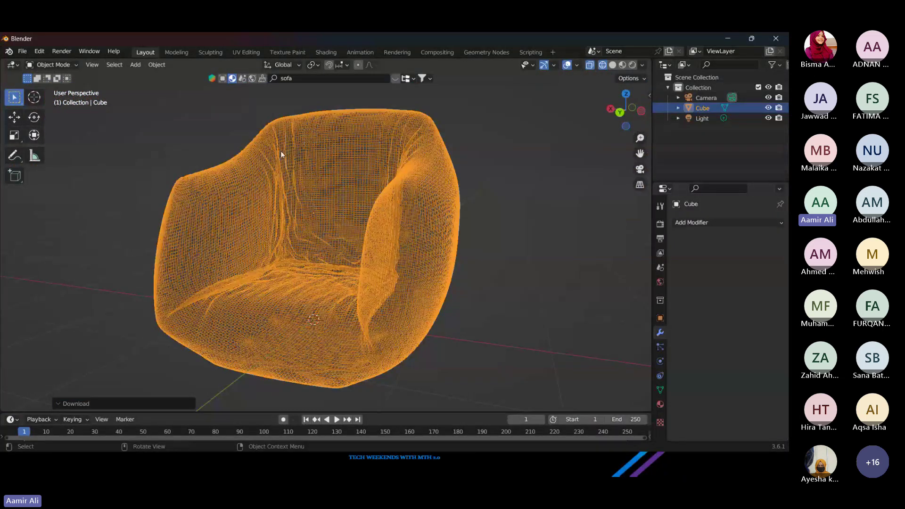
{"action": "left_click_drag", "start_coordinate": [44, 134], "coordinate": [23, 137]}
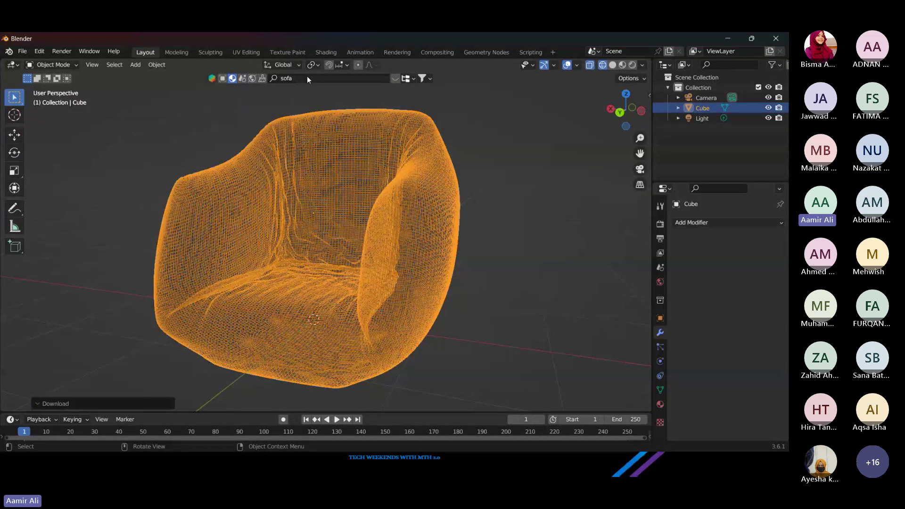
{"action": "left_click", "coordinate": [590, 67]}
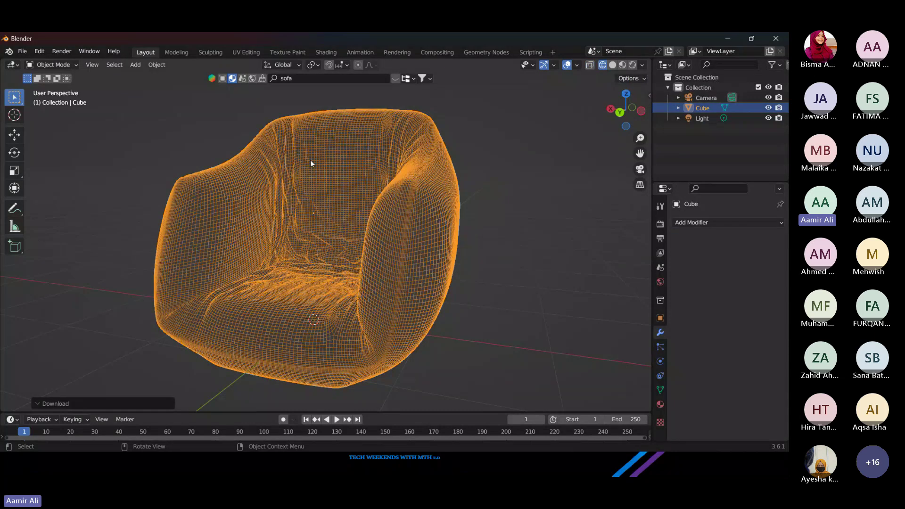
{"action": "left_click_drag", "start_coordinate": [310, 160], "coordinate": [298, 144]}
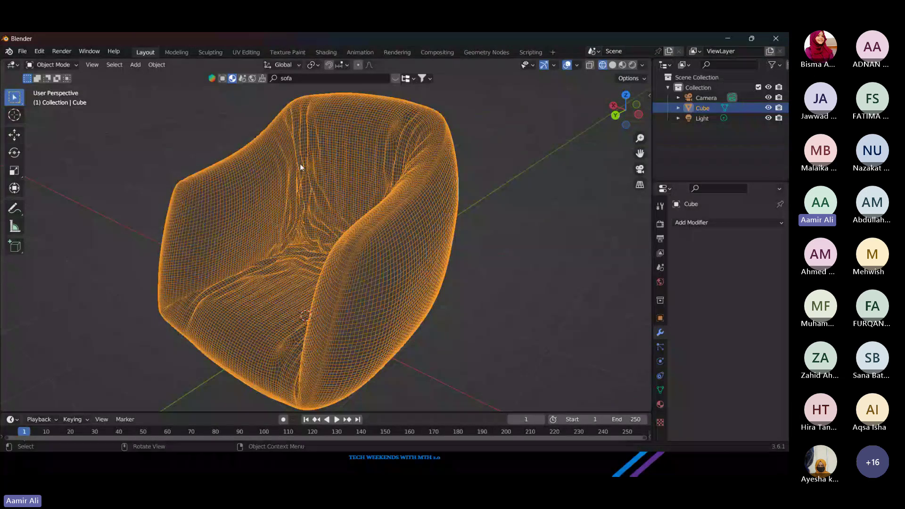
Step: Examine the chair's mesh in Edit Mode under solid and material preview shading, with X-ray off and nothing selected
{"action": "left_click", "coordinate": [479, 237]}
{"action": "left_click", "coordinate": [370, 208]}
{"action": "key", "text": "Tab"}
{"action": "left_click_drag", "start_coordinate": [434, 235], "coordinate": [602, 69]}
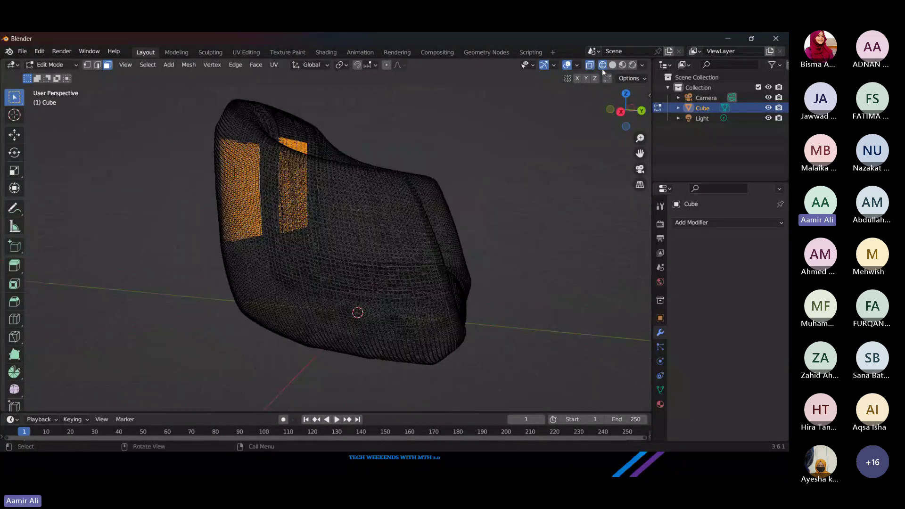
{"action": "left_click", "coordinate": [590, 65]}
{"action": "left_click", "coordinate": [613, 66]}
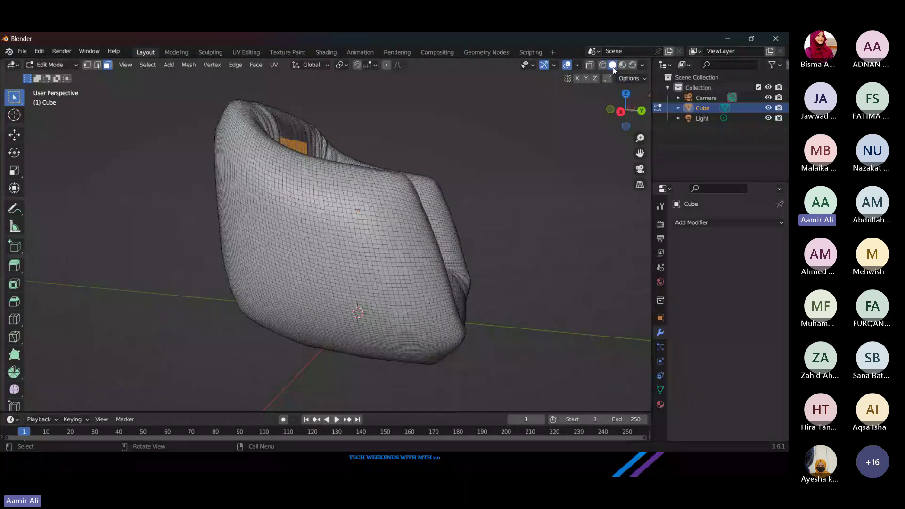
{"action": "mouse_move", "coordinate": [528, 207]}
{"action": "left_mouse_down"}
{"action": "mouse_move", "coordinate": [547, 229]}
{"action": "mouse_move", "coordinate": [512, 248]}
{"action": "mouse_move", "coordinate": [415, 228]}
{"action": "left_mouse_up"}
{"action": "scroll", "coordinate": [439, 238], "scroll_direction": "up", "scroll_amount": 5}
{"action": "key", "text": "alt+a"}
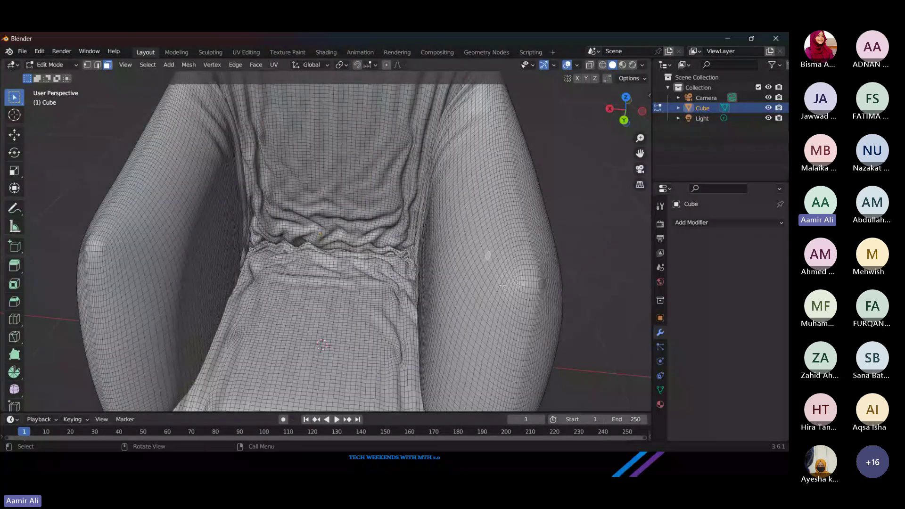
{"action": "left_click", "coordinate": [625, 67]}
{"action": "scroll", "coordinate": [481, 237], "scroll_direction": "down", "scroll_amount": 5}
{"action": "mouse_move", "coordinate": [481, 236]}
{"action": "left_mouse_down"}
{"action": "mouse_move", "coordinate": [462, 269]}
{"action": "mouse_move", "coordinate": [433, 272]}
{"action": "mouse_move", "coordinate": [570, 263]}
{"action": "mouse_move", "coordinate": [517, 265]}
{"action": "left_mouse_up"}
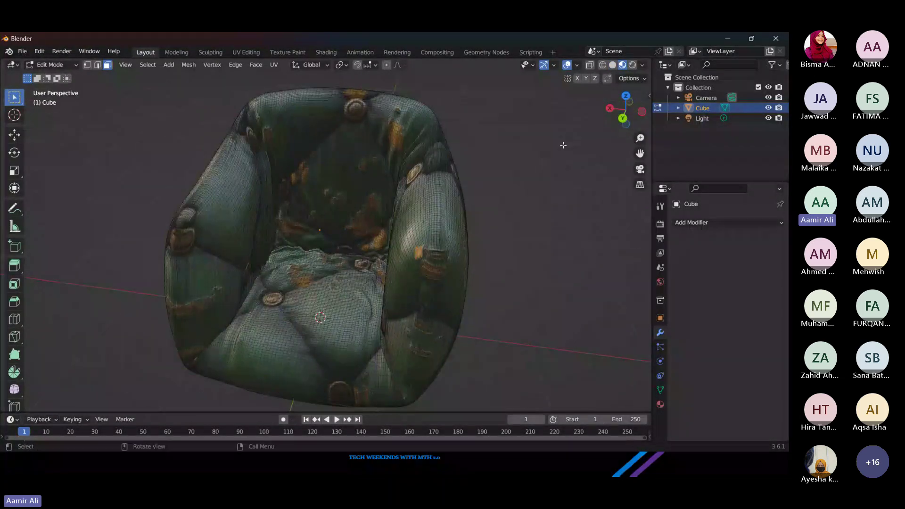
Step: Return the chair to Object Mode and switch the viewport to Rendered shading
{"action": "left_click", "coordinate": [50, 65]}
{"action": "left_click", "coordinate": [55, 77]}
{"action": "mouse_move", "coordinate": [256, 194]}
{"action": "left_mouse_down"}
{"action": "mouse_move", "coordinate": [352, 200]}
{"action": "mouse_move", "coordinate": [323, 192]}
{"action": "mouse_move", "coordinate": [579, 114]}
{"action": "mouse_move", "coordinate": [440, 212]}
{"action": "mouse_move", "coordinate": [568, 209]}
{"action": "mouse_move", "coordinate": [422, 214]}
{"action": "mouse_move", "coordinate": [326, 238]}
{"action": "left_mouse_up"}
{"action": "left_click", "coordinate": [633, 65]}
{"action": "left_click", "coordinate": [388, 273]}
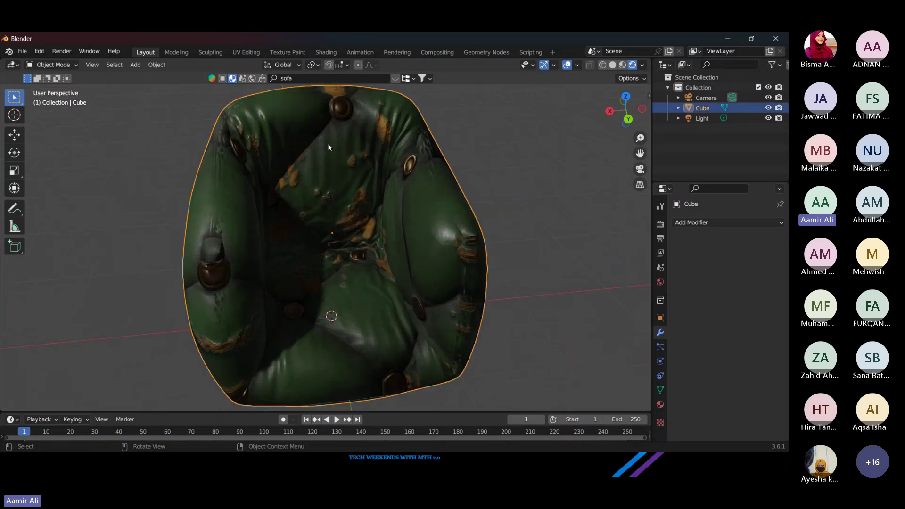
Step: Reopen the material search results for "sofa" and apply the 1980's Cheap Sofa Material to the chair
{"action": "left_click", "coordinate": [323, 78]}
{"action": "key", "text": "Return"}
{"action": "scroll", "coordinate": [541, 273], "scroll_direction": "down", "scroll_amount": 2}
{"action": "left_click_drag", "start_coordinate": [541, 273], "coordinate": [403, 91]}
{"action": "left_click", "coordinate": [396, 79]}
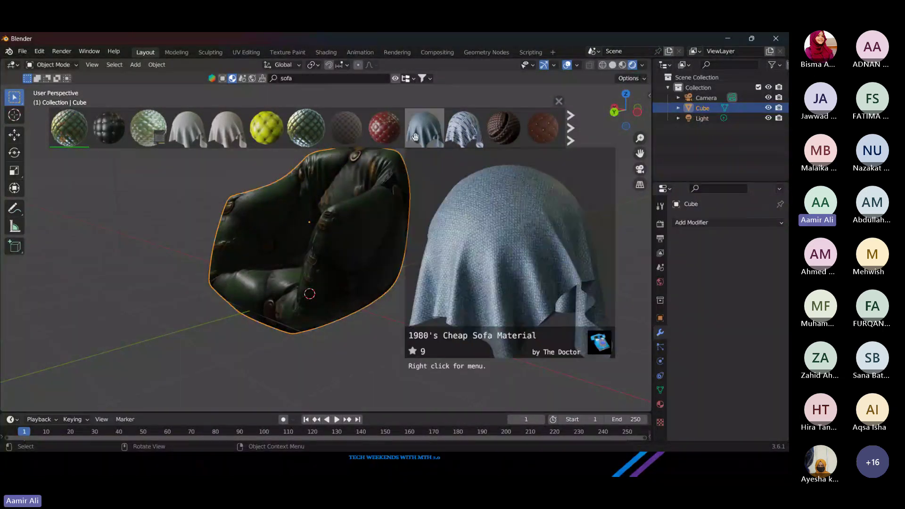
{"action": "left_click_drag", "start_coordinate": [442, 144], "coordinate": [457, 264]}
{"action": "scroll", "coordinate": [299, 249], "scroll_direction": "up", "scroll_amount": 3}
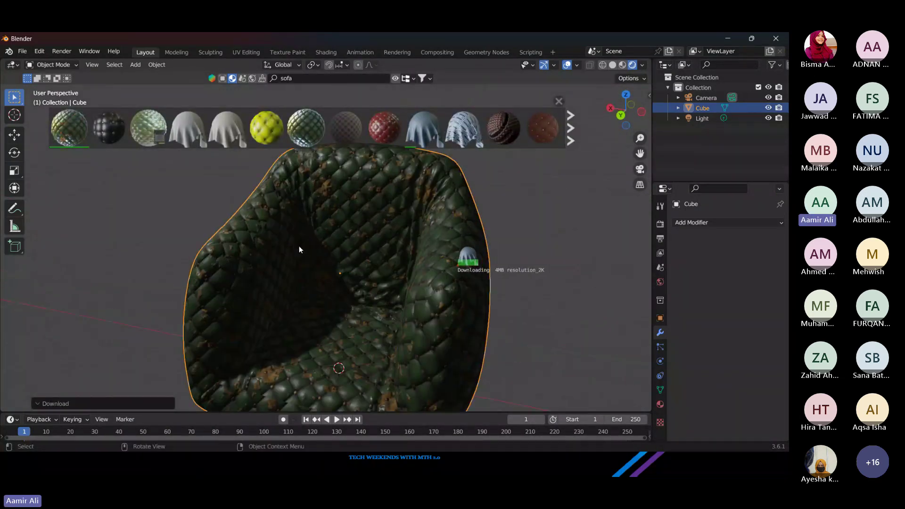
Step: Try lighting the chair with a sun light raised about 4.54 m along Z, and delete that light
{"action": "left_click_drag", "start_coordinate": [556, 302], "coordinate": [363, 267]}
{"action": "key", "text": "shift+a"}
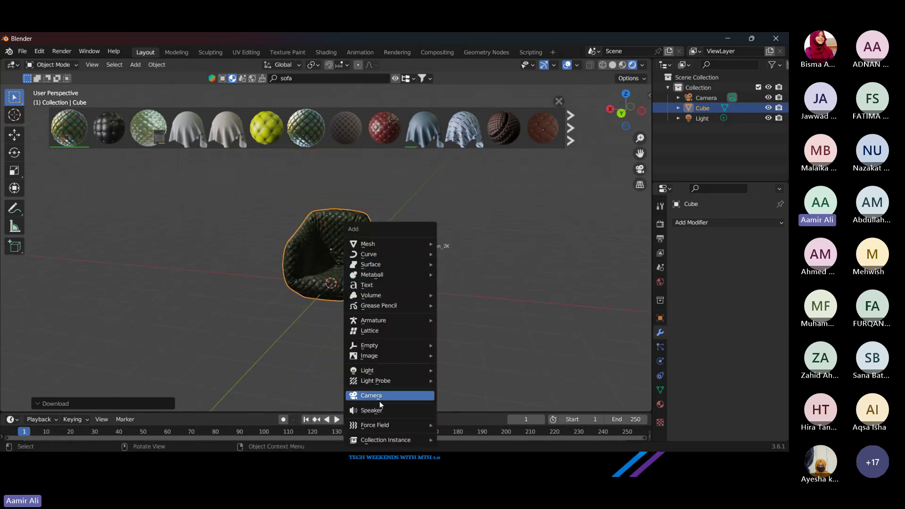
{"action": "mouse_move", "coordinate": [398, 369]}
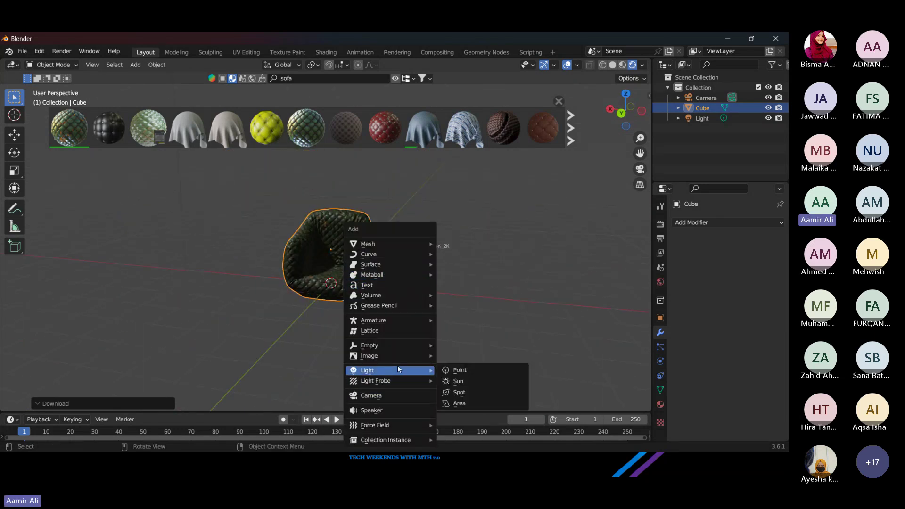
{"action": "left_click", "coordinate": [468, 380]}
{"action": "key", "text": "g"}
{"action": "key", "text": "z"}
{"action": "left_click", "coordinate": [343, 190]}
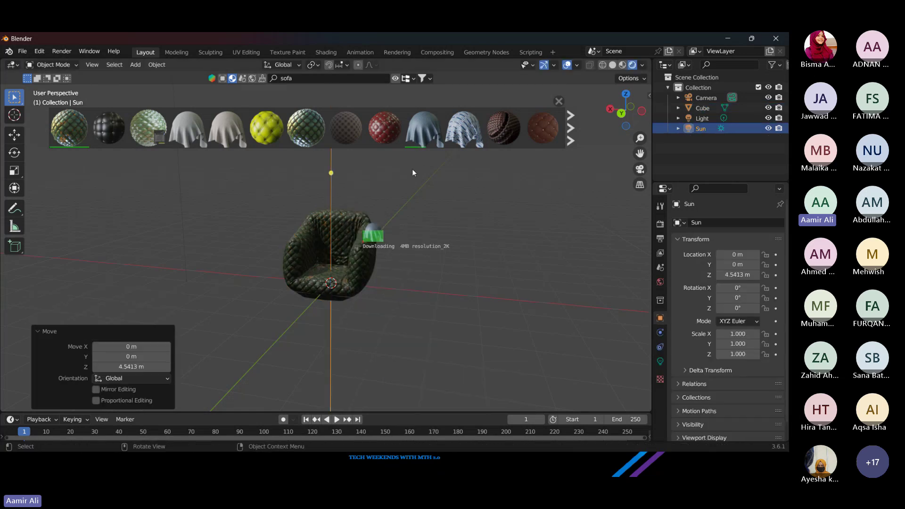
{"action": "left_click_drag", "start_coordinate": [342, 191], "coordinate": [461, 223]}
{"action": "key", "text": "x"}
{"action": "left_click", "coordinate": [448, 239]}
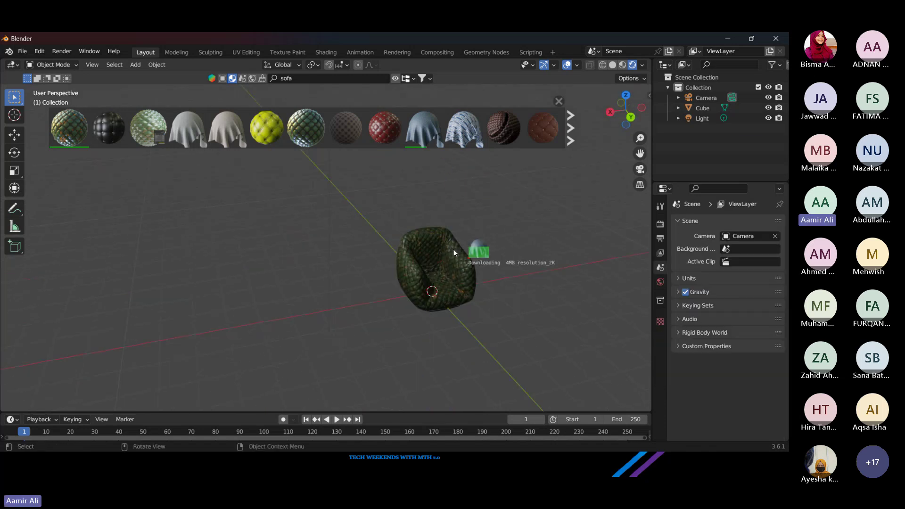
Step: Add an area light about 3.86 m in size and raise it about 3.34 m above the chair
{"action": "key", "text": "shift+a"}
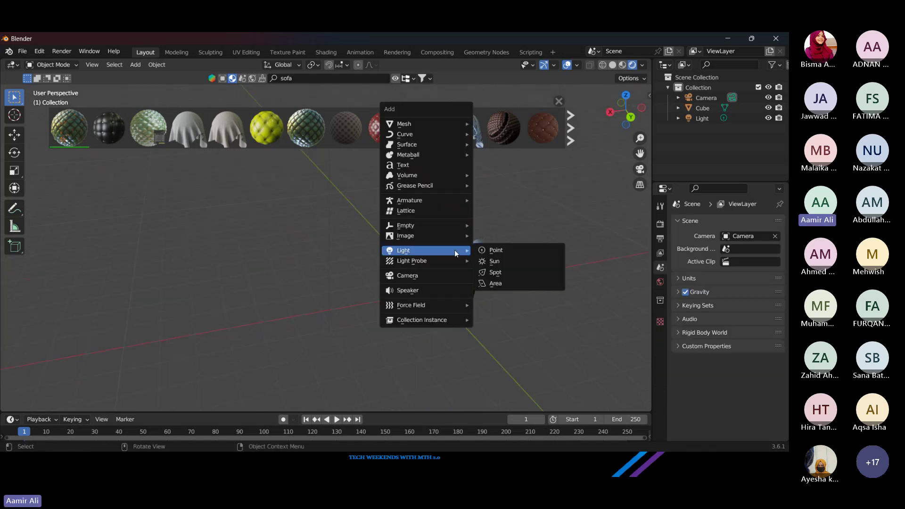
{"action": "left_click", "coordinate": [498, 283]}
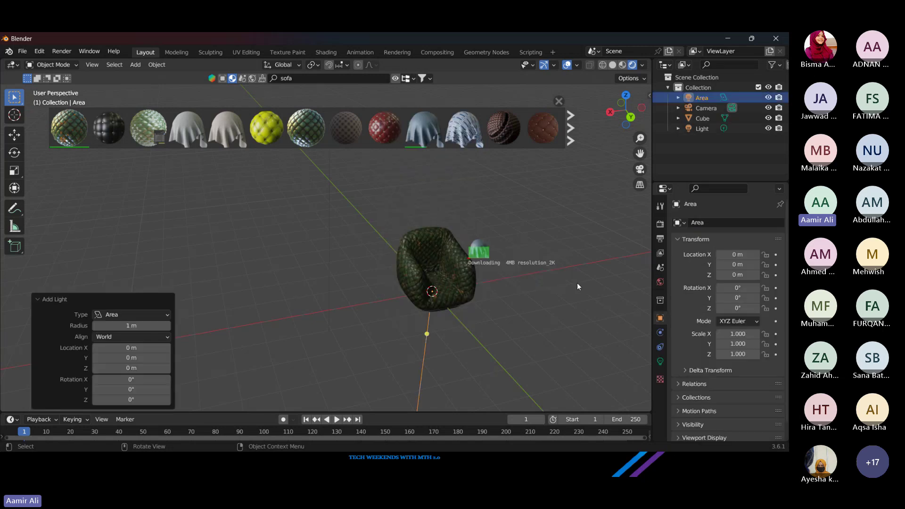
{"action": "left_click_drag", "start_coordinate": [576, 283], "coordinate": [480, 302]}
{"action": "key", "text": "g"}
{"action": "key", "text": "z"}
{"action": "left_click", "coordinate": [449, 206]}
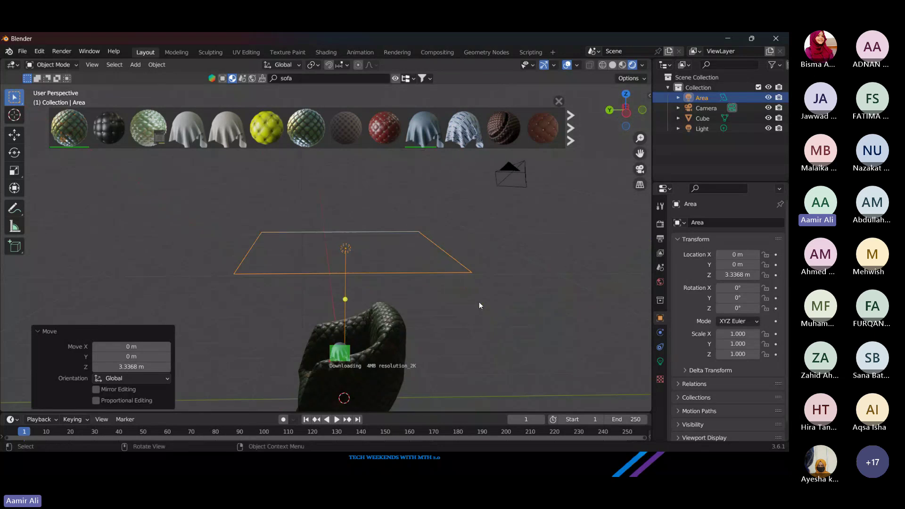
Step: Rotate the area light about -49.2° around X and move it about 3.57 m along Y
{"action": "key", "text": "r"}
{"action": "key", "text": "x"}
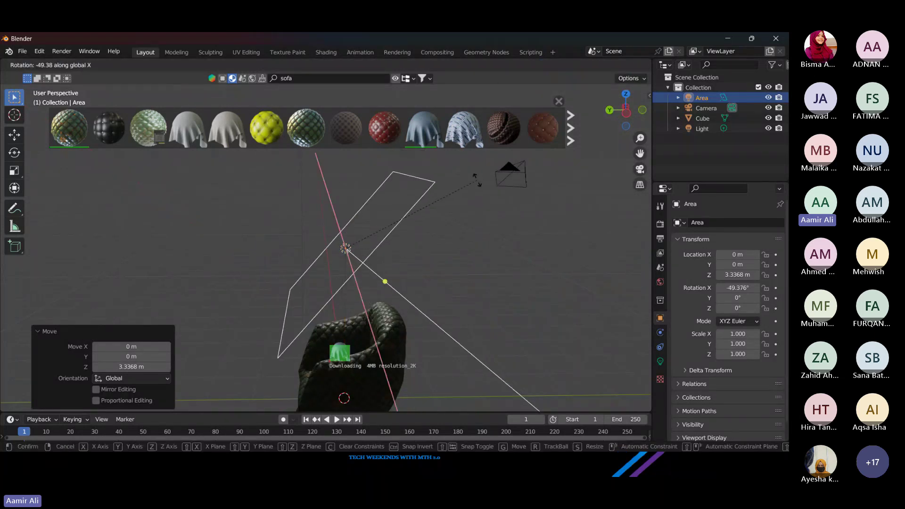
{"action": "left_click", "coordinate": [361, 209]}
{"action": "key", "text": "y"}
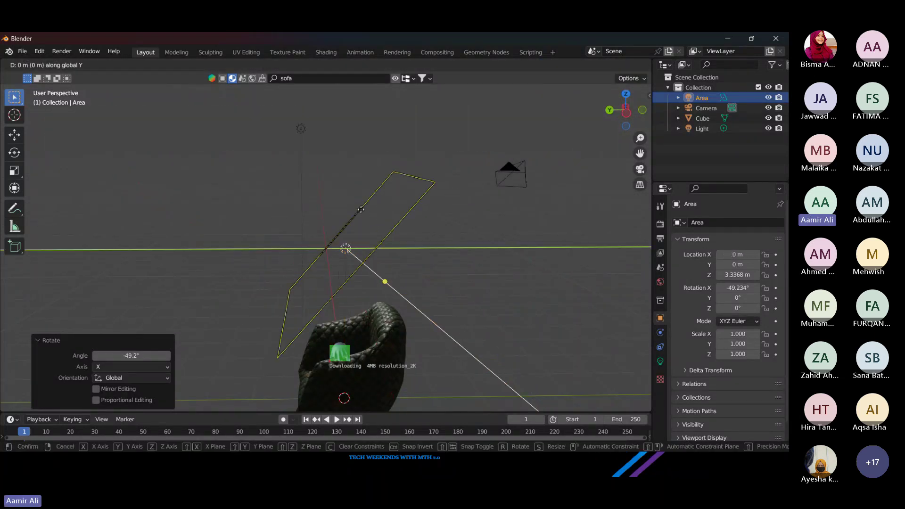
{"action": "left_click", "coordinate": [184, 259]}
{"action": "left_click_drag", "start_coordinate": [184, 260], "coordinate": [410, 288]}
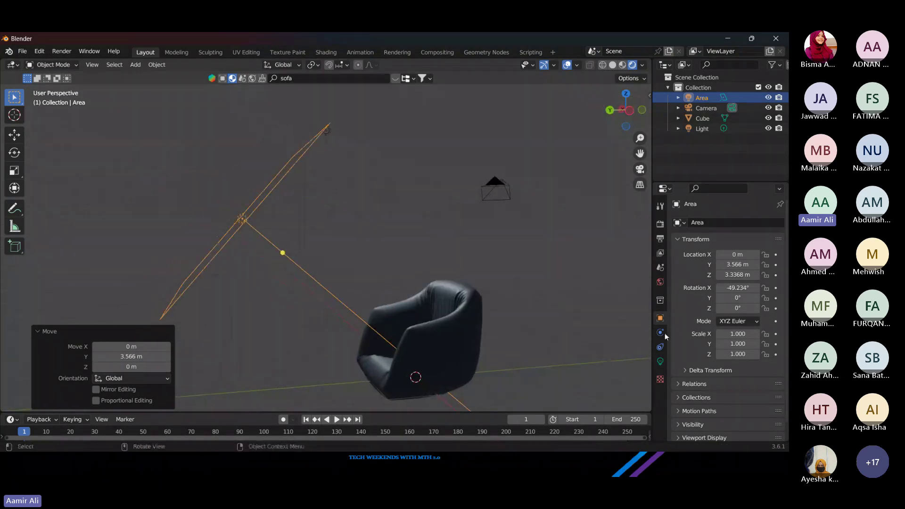
Step: Set the area light's power to 1000 W
{"action": "left_click", "coordinate": [661, 361]}
{"action": "left_click", "coordinate": [750, 292]}
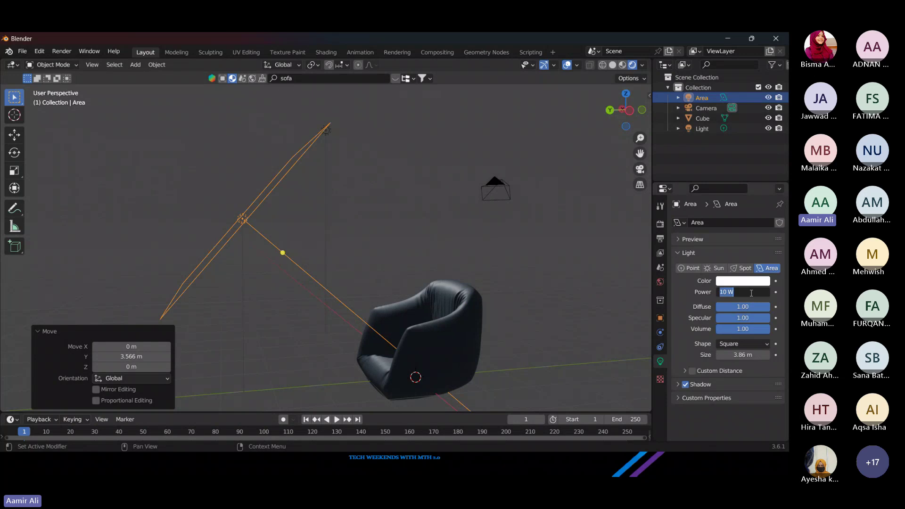
{"action": "type", "text": "1000"}
{"action": "key", "text": "Return"}
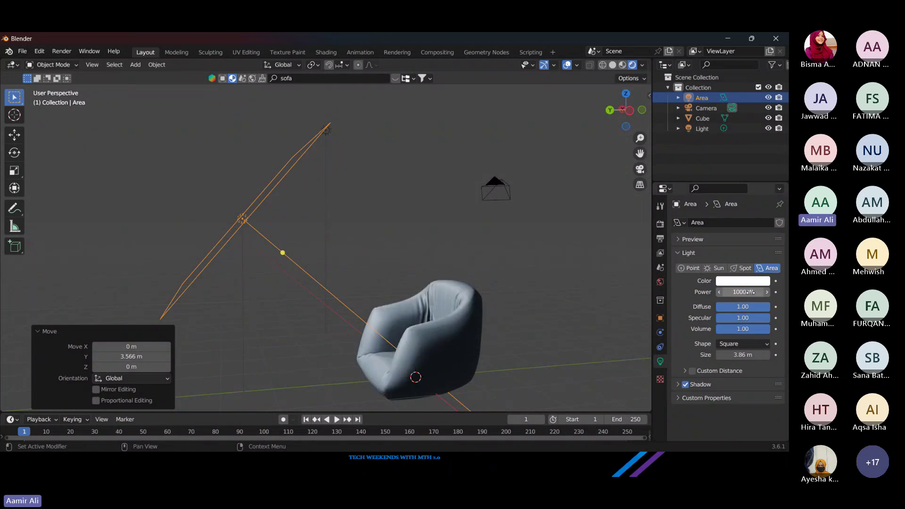
Step: Move the area light about 1.53 m farther from the chair along Y
{"action": "key", "text": "g"}
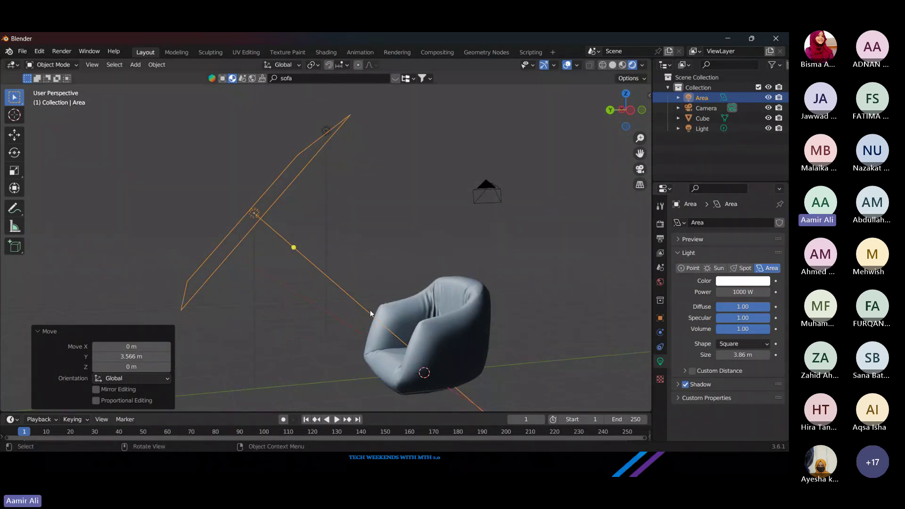
{"action": "key", "text": "x"}
{"action": "key", "text": "y"}
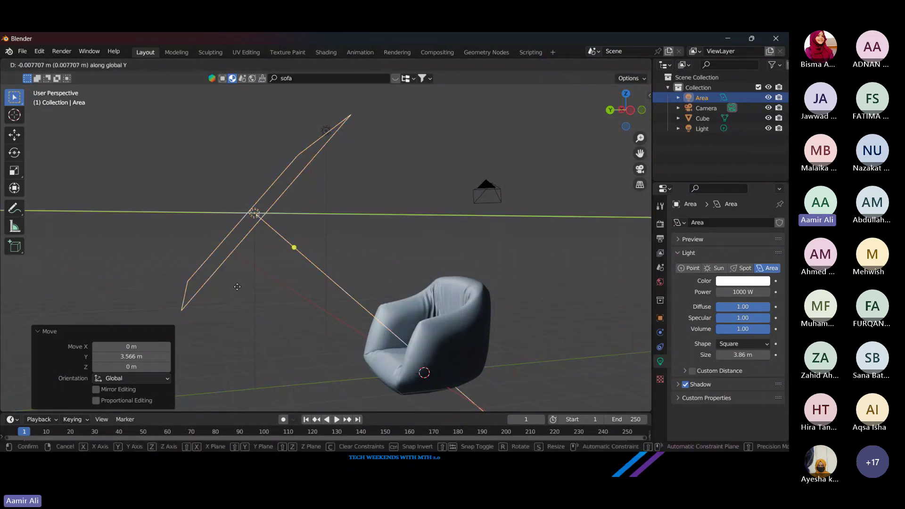
{"action": "left_click", "coordinate": [159, 292]}
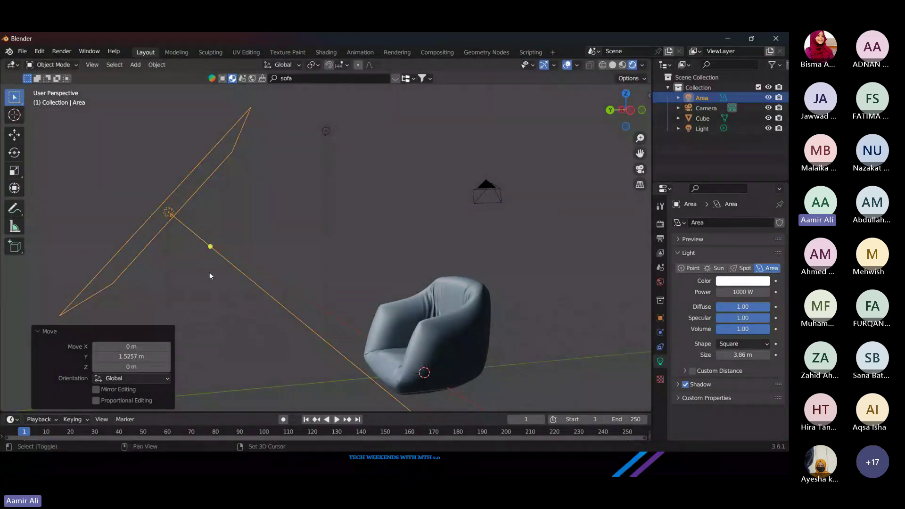
Step: Duplicate the area light and move the copy about -9.23 m along Y to the chair's other side
{"action": "key", "text": "shift+d"}
{"action": "key", "text": "x"}
{"action": "key", "text": "y"}
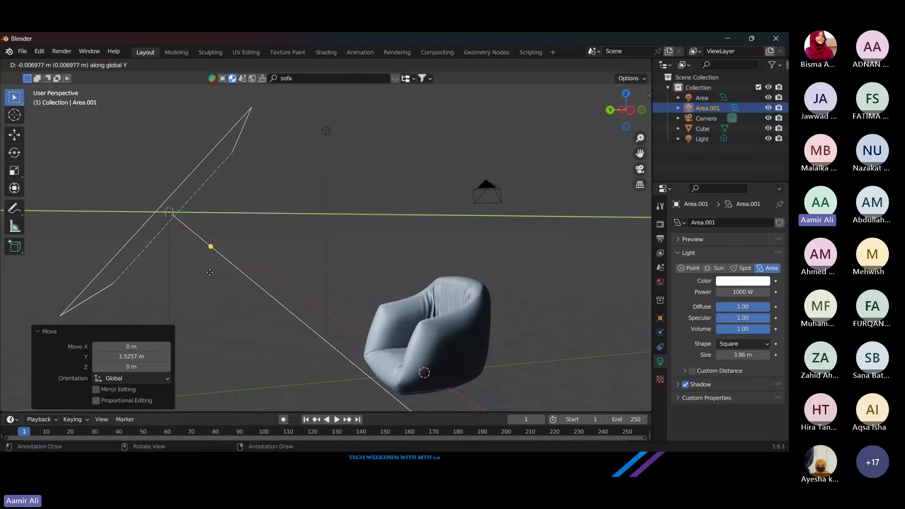
{"action": "left_click", "coordinate": [623, 262]}
Step: Aim the duplicated area light at the chair by rotating it 180° and another -77.8° or so around X
{"action": "scroll", "coordinate": [623, 262], "scroll_direction": "down", "scroll_amount": 5}
{"action": "key", "text": "r"}
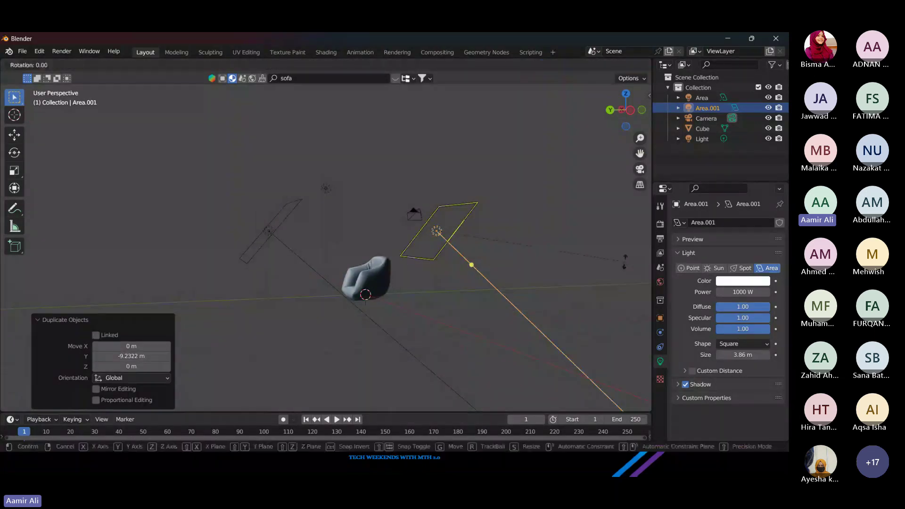
{"action": "type", "text": "x180"}
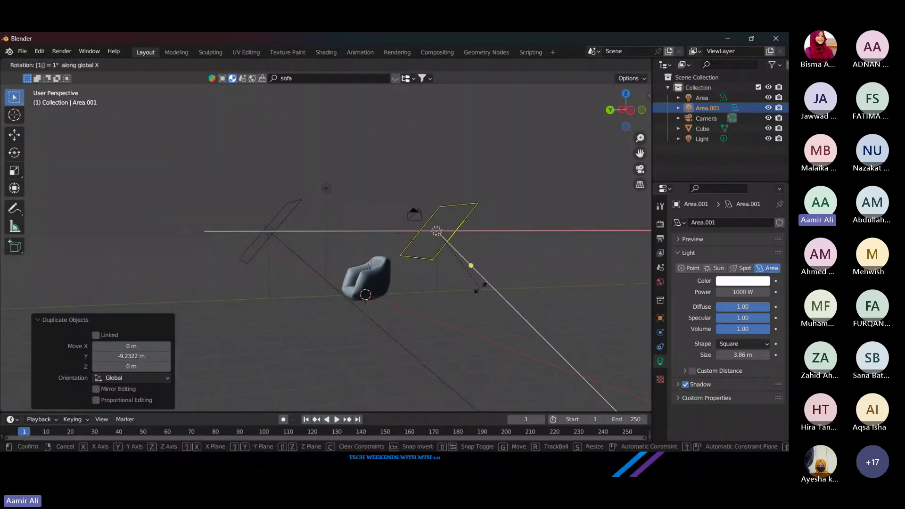
{"action": "key", "text": "Return"}
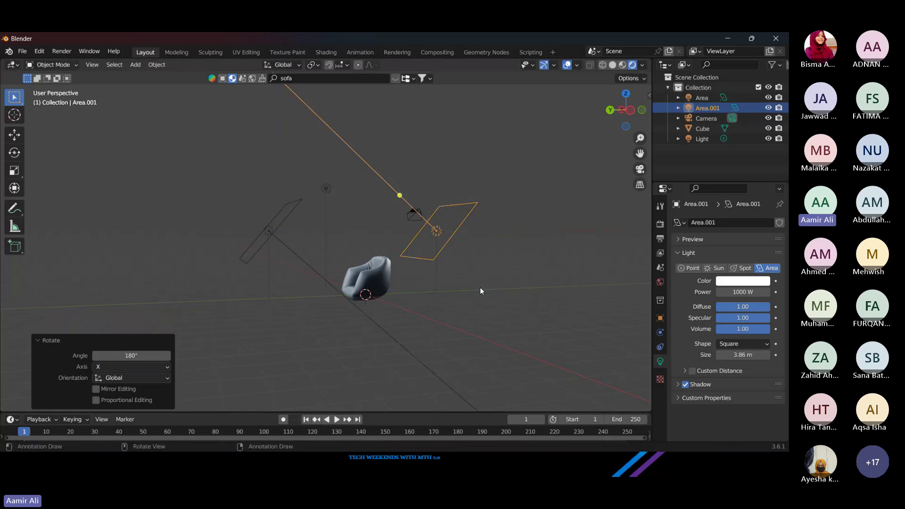
{"action": "key", "text": "r"}
{"action": "key", "text": "x"}
{"action": "left_click", "coordinate": [560, 172]}
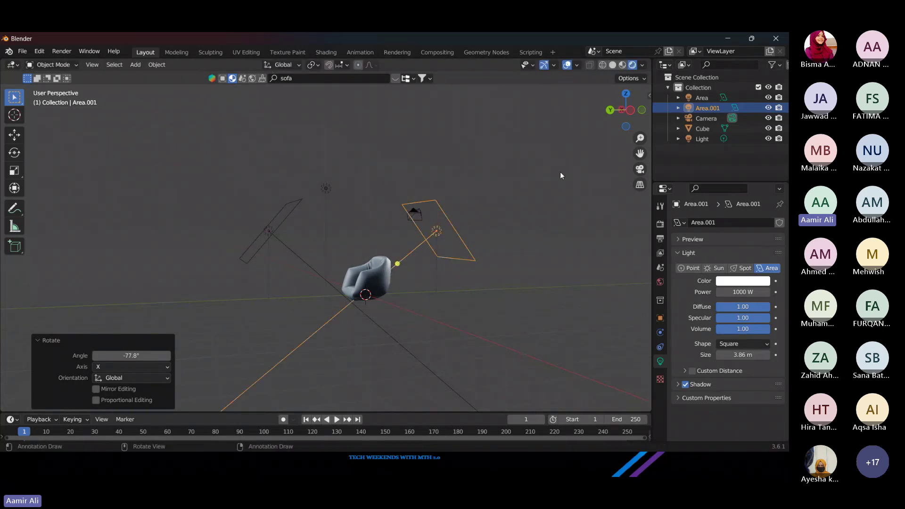
Step: Lock the camera to the view, reframe it on the front of the chair, and return the viewport to solid shading
{"action": "scroll", "coordinate": [498, 268], "scroll_direction": "up", "scroll_amount": 6}
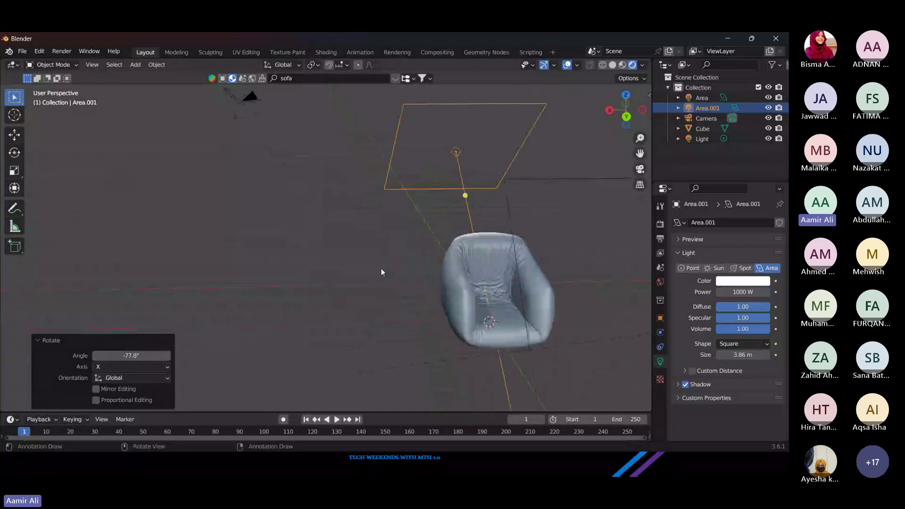
{"action": "left_click", "coordinate": [640, 171]}
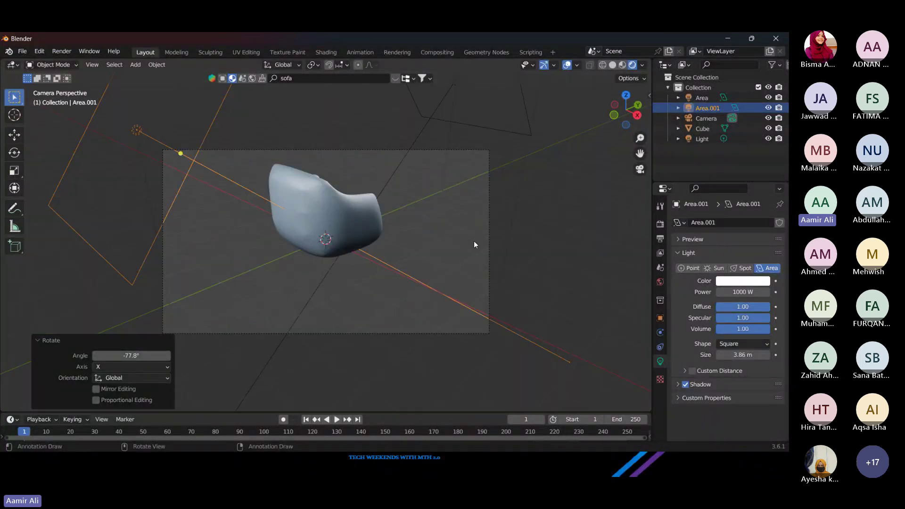
{"action": "key", "text": "n"}
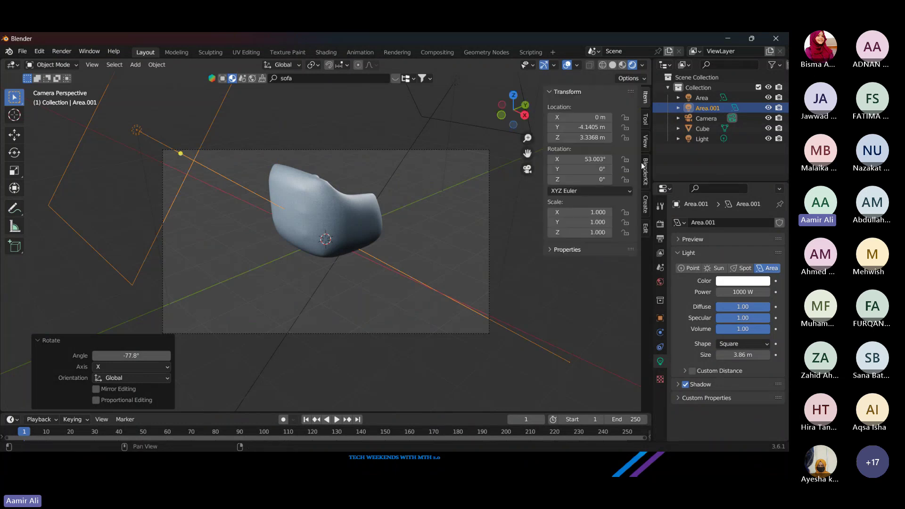
{"action": "left_click", "coordinate": [645, 140]}
{"action": "left_click", "coordinate": [588, 219]}
{"action": "mouse_move", "coordinate": [470, 245]}
{"action": "left_mouse_down"}
{"action": "mouse_move", "coordinate": [367, 256]}
{"action": "mouse_move", "coordinate": [287, 244]}
{"action": "mouse_move", "coordinate": [379, 241]}
{"action": "mouse_move", "coordinate": [412, 259]}
{"action": "mouse_move", "coordinate": [392, 239]}
{"action": "mouse_move", "coordinate": [381, 256]}
{"action": "left_mouse_up"}
{"action": "right_click", "coordinate": [366, 256]}
{"action": "key", "text": "z"}
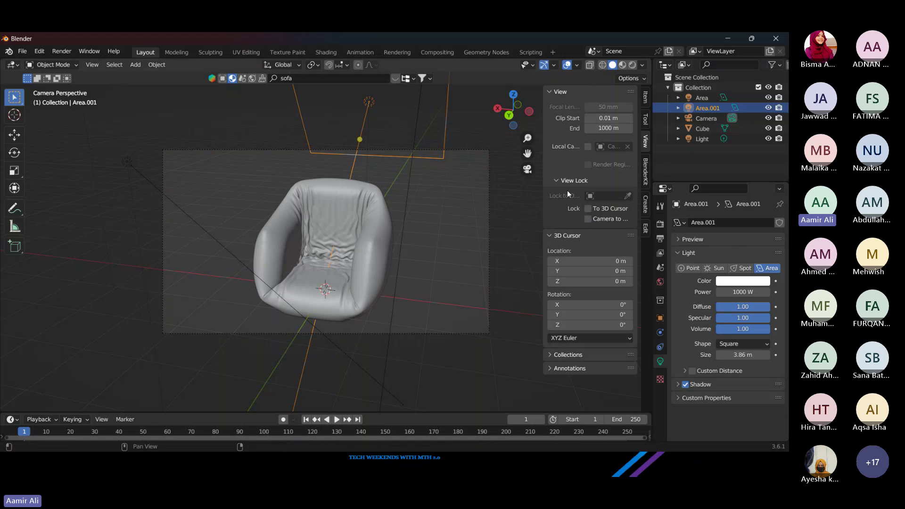
Step: Add a plane beneath the chair as a floor and scale it up about 9.58 times
{"action": "key", "text": "n"}
{"action": "left_click_drag", "start_coordinate": [547, 228], "coordinate": [392, 174]}
{"action": "key", "text": "shift+a"}
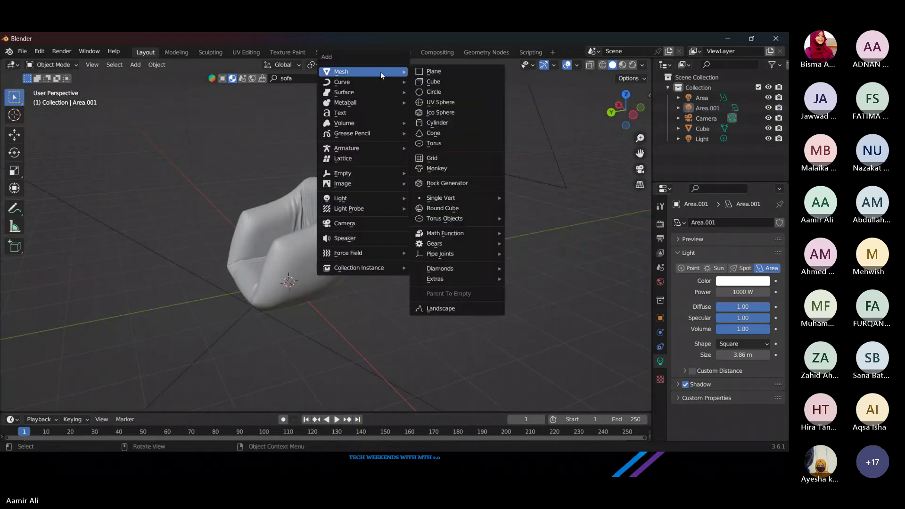
{"action": "left_click", "coordinate": [440, 75]}
{"action": "key", "text": "s"}
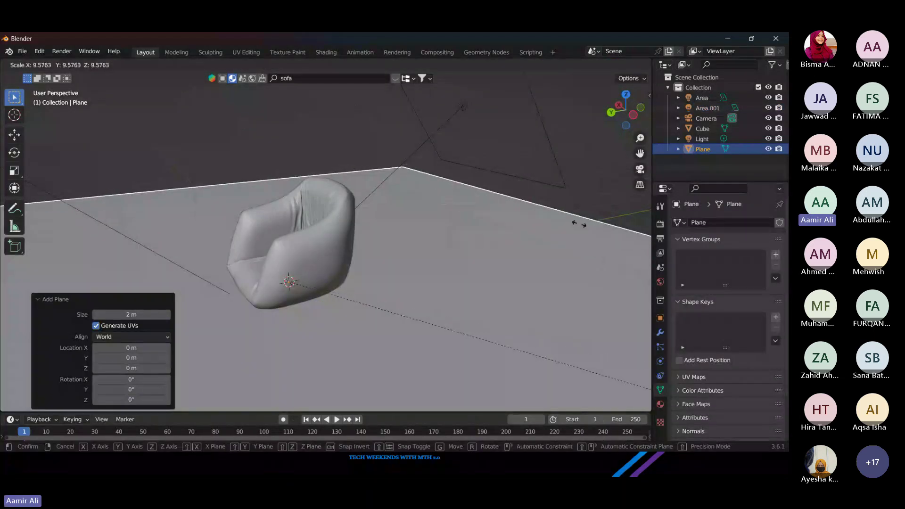
{"action": "left_click", "coordinate": [579, 224]}
{"action": "left_click_drag", "start_coordinate": [349, 261], "coordinate": [453, 254]}
Step: Select the chair and open the scene's render properties
{"action": "left_click", "coordinate": [660, 405]}
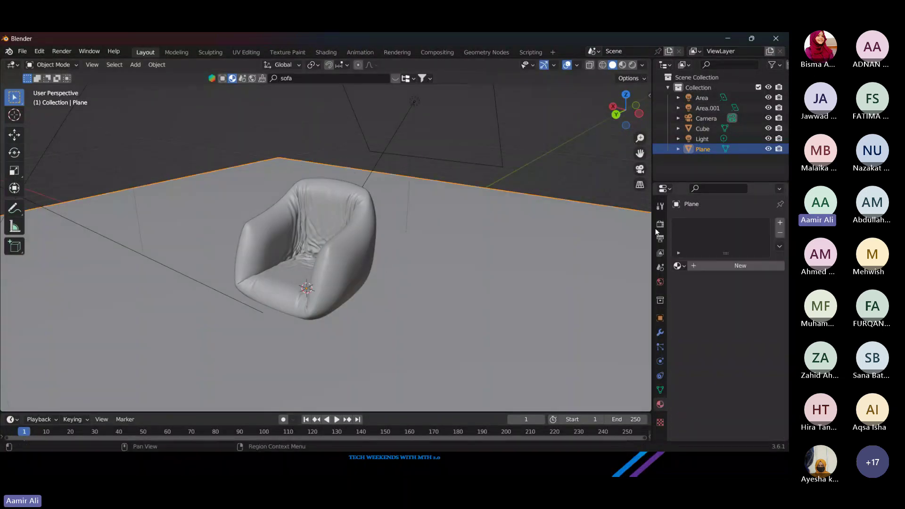
{"action": "left_click", "coordinate": [660, 208]}
{"action": "left_click", "coordinate": [330, 242]}
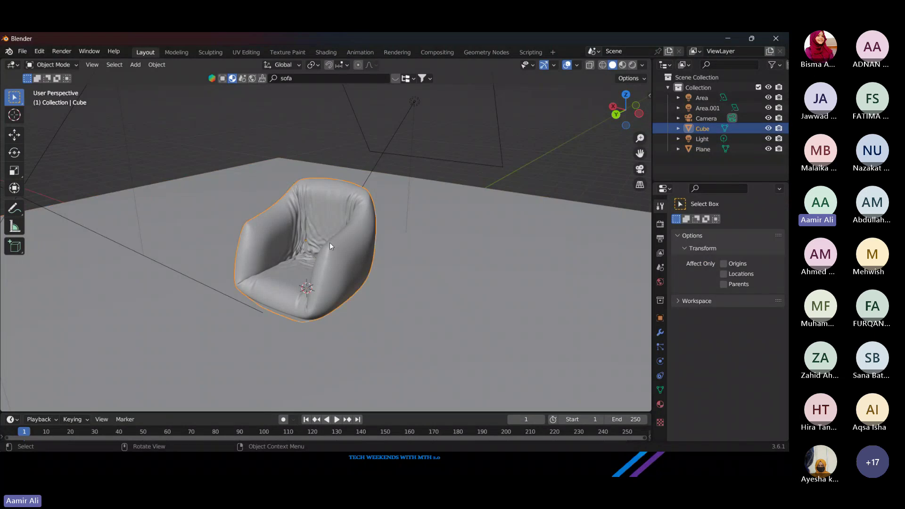
{"action": "key", "text": "alt+Tab"}
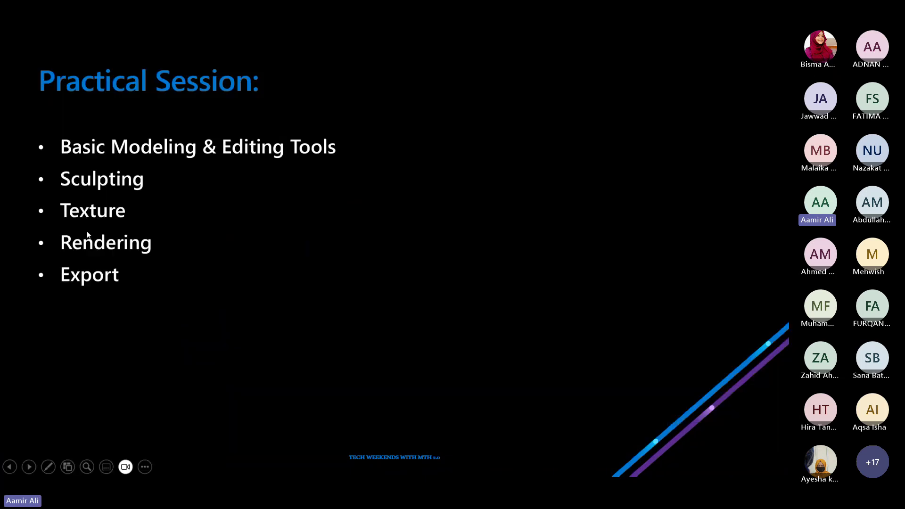
{"action": "key", "text": "alt+Tab"}
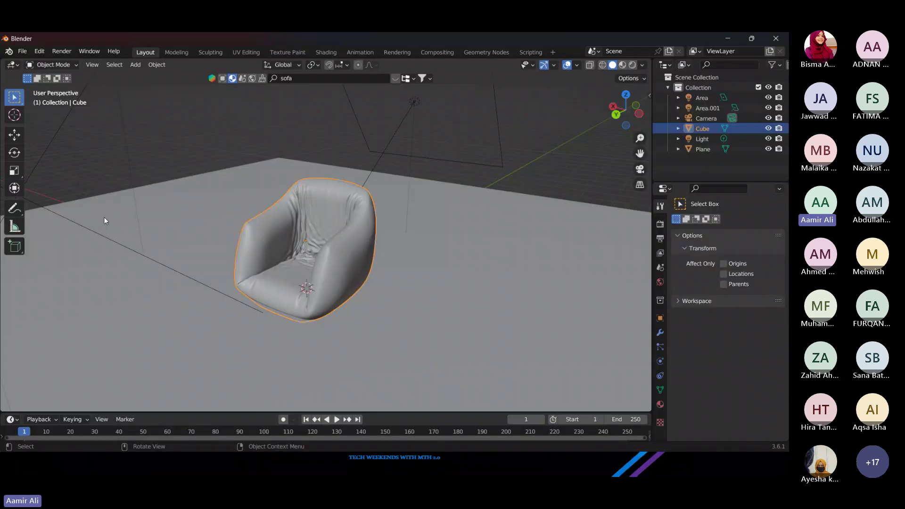
{"action": "left_click", "coordinate": [660, 224]}
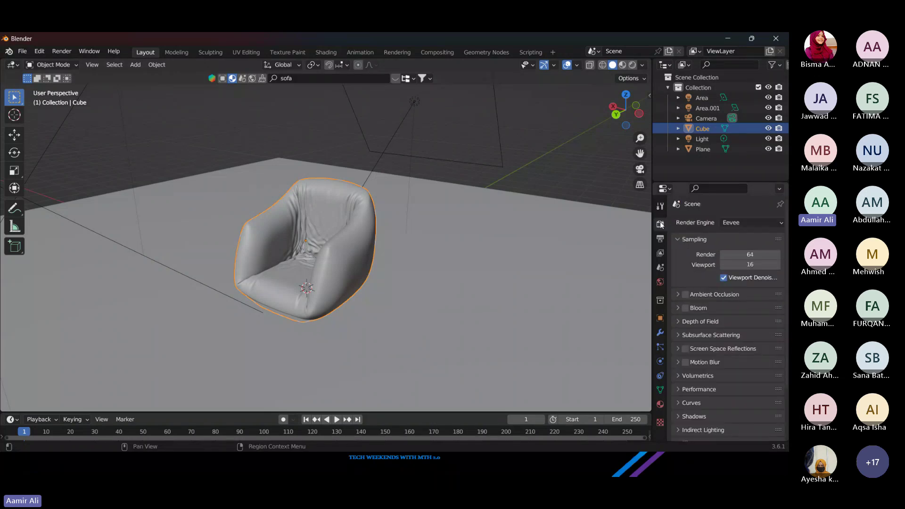
Step: Check the latest messages in the Teams meeting chat and return to Blender
{"action": "key", "text": "alt+Tab"}
{"action": "left_click", "coordinate": [412, 194]}
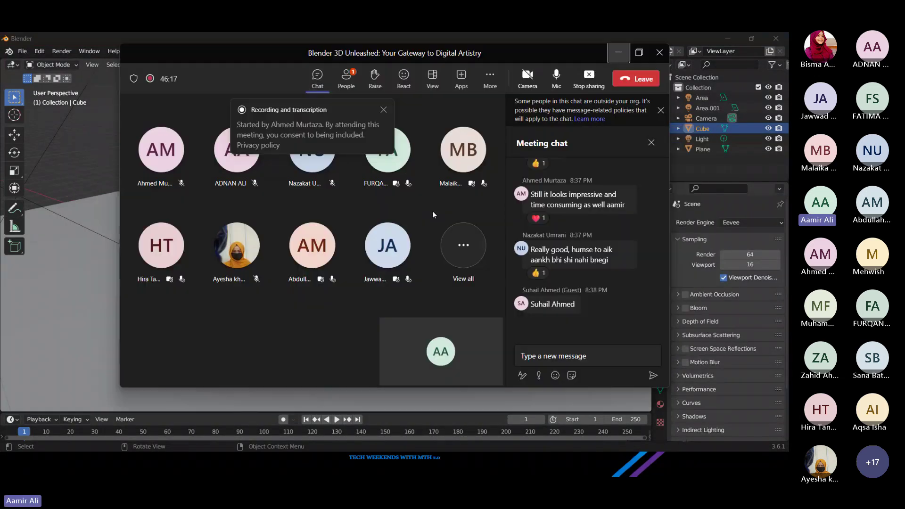
{"action": "mouse_move", "coordinate": [553, 315]}
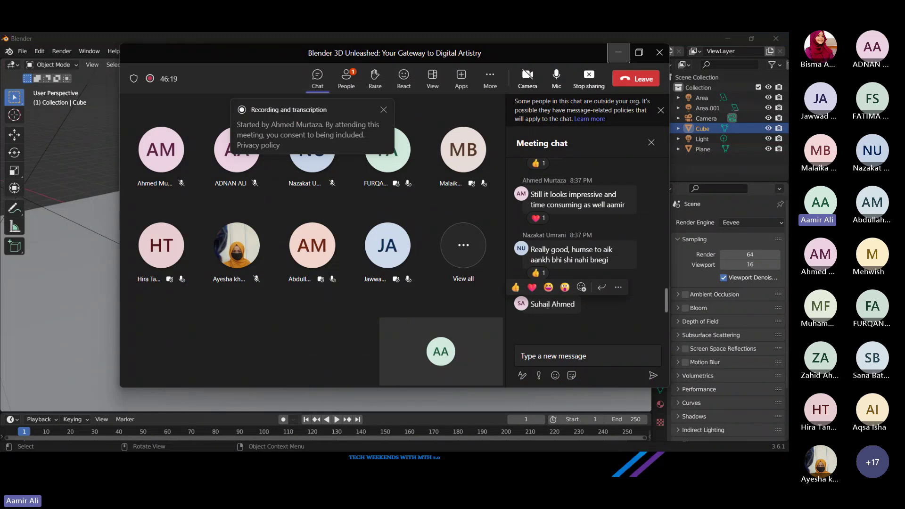
{"action": "left_click", "coordinate": [617, 54]}
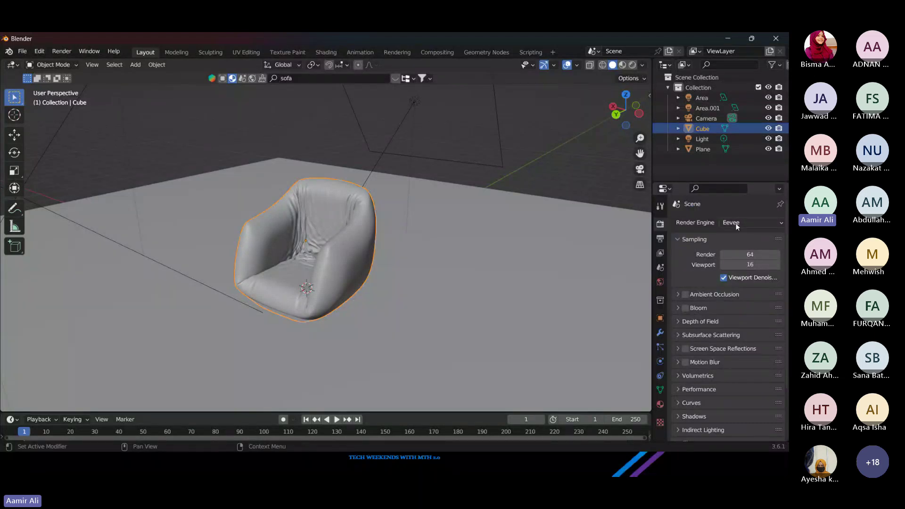
Step: Switch the viewport to rendered shading and inspect the chair's fabric texture and folds up close
{"action": "left_click", "coordinate": [633, 64]}
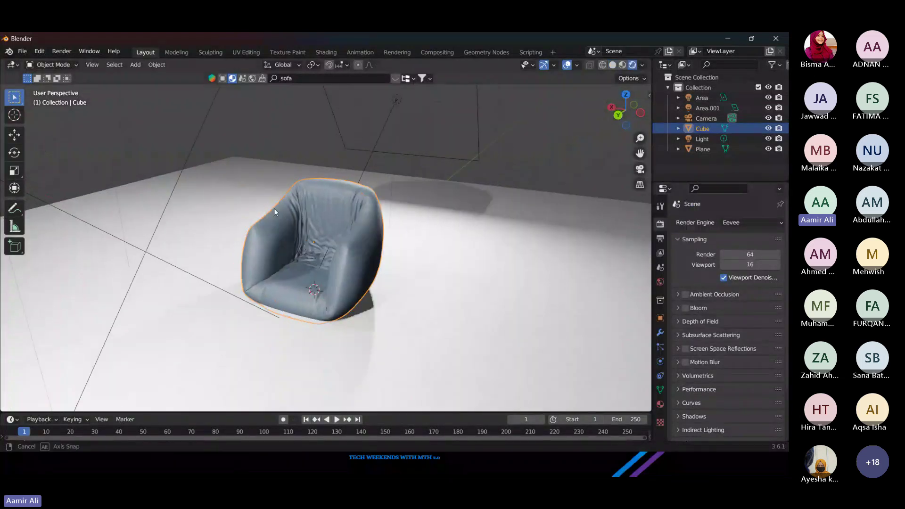
{"action": "left_click_drag", "start_coordinate": [273, 208], "coordinate": [346, 260]}
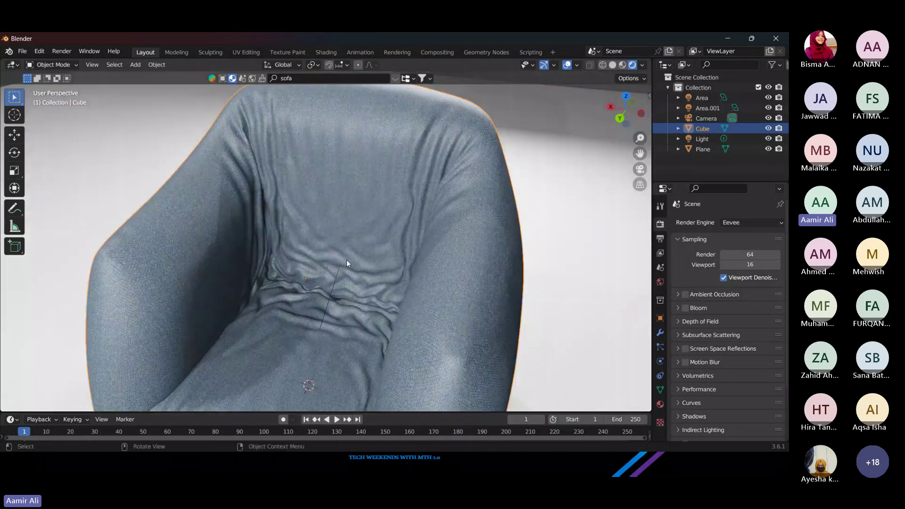
{"action": "scroll", "coordinate": [340, 260], "scroll_direction": "up", "scroll_amount": 3}
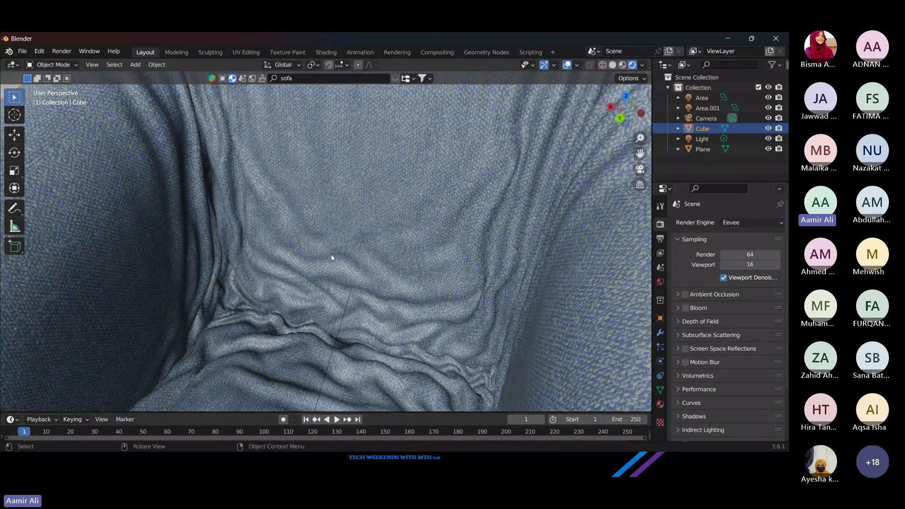
{"action": "scroll", "coordinate": [331, 254], "scroll_direction": "up", "scroll_amount": 4}
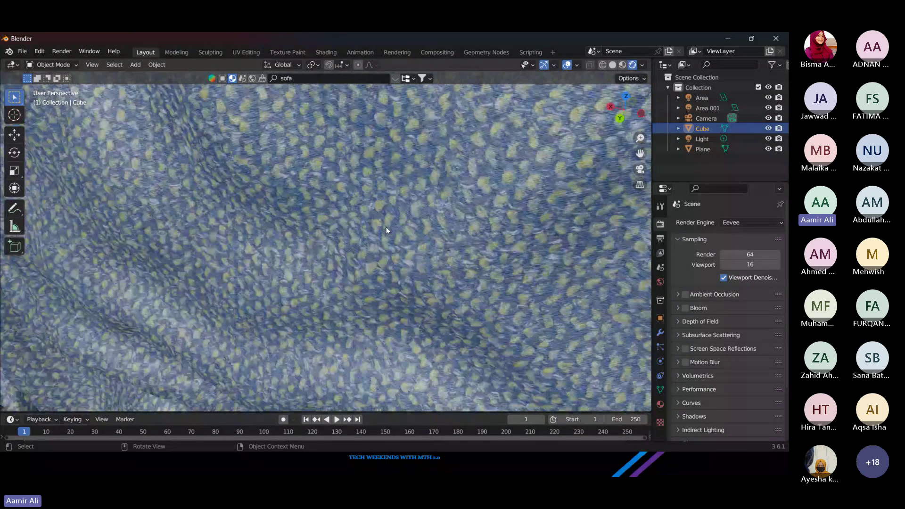
{"action": "scroll", "coordinate": [386, 228], "scroll_direction": "up", "scroll_amount": 3}
{"action": "scroll", "coordinate": [407, 323], "scroll_direction": "down", "scroll_amount": 10}
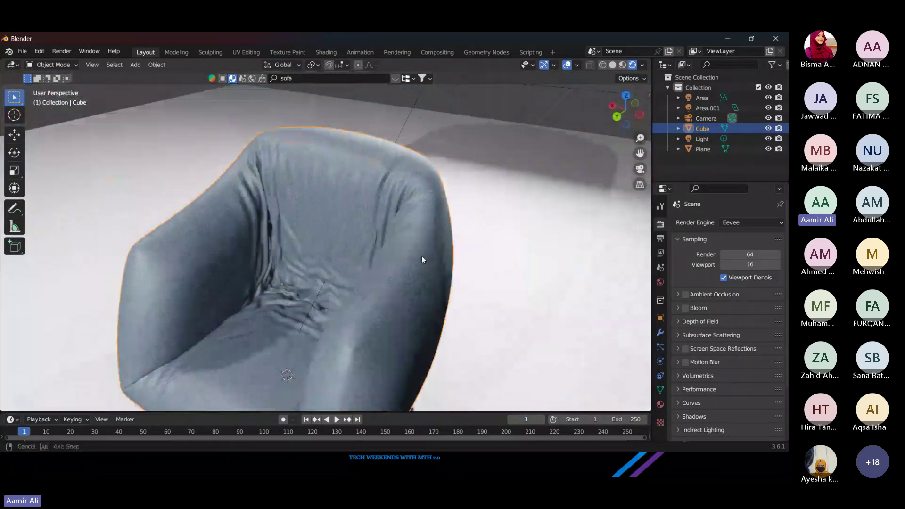
{"action": "left_click_drag", "start_coordinate": [422, 260], "coordinate": [543, 248]}
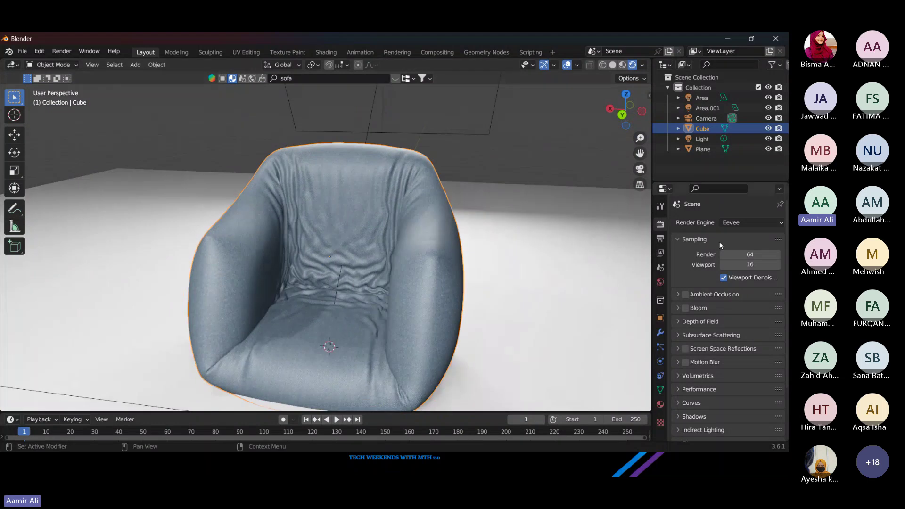
Step: Try the Workbench render engine on the scene, switch back to Eevee, and compare how the chair looks
{"action": "left_click", "coordinate": [762, 223]}
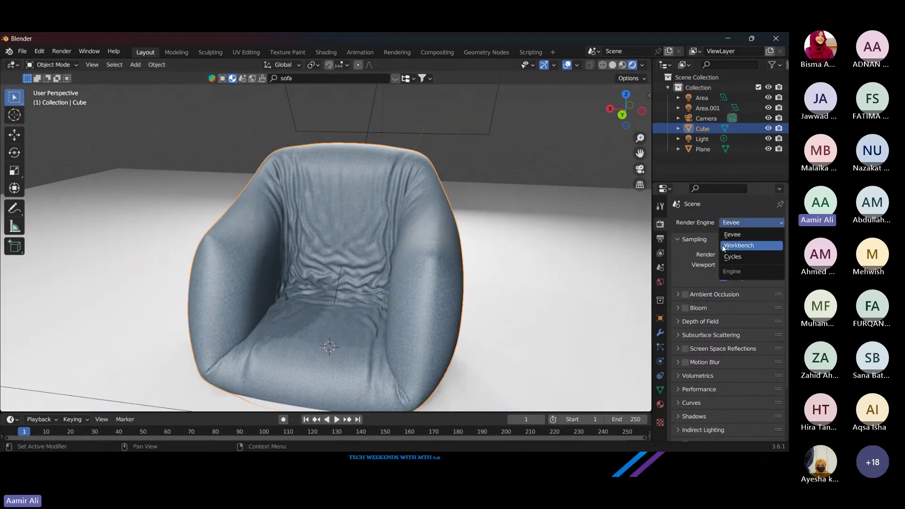
{"action": "left_click", "coordinate": [739, 245]}
{"action": "scroll", "coordinate": [363, 212], "scroll_direction": "down", "scroll_amount": 5}
{"action": "scroll", "coordinate": [363, 212], "scroll_direction": "up", "scroll_amount": 5}
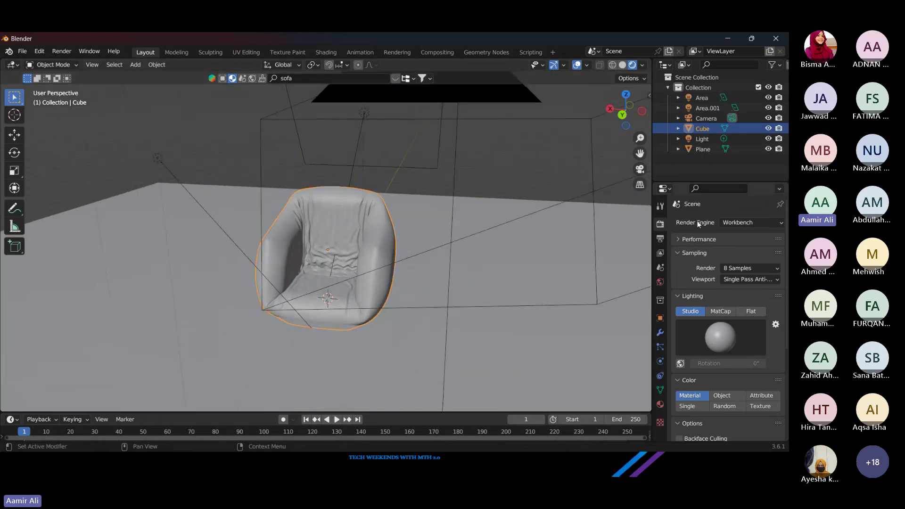
{"action": "left_click", "coordinate": [751, 223]}
{"action": "left_click", "coordinate": [744, 234]}
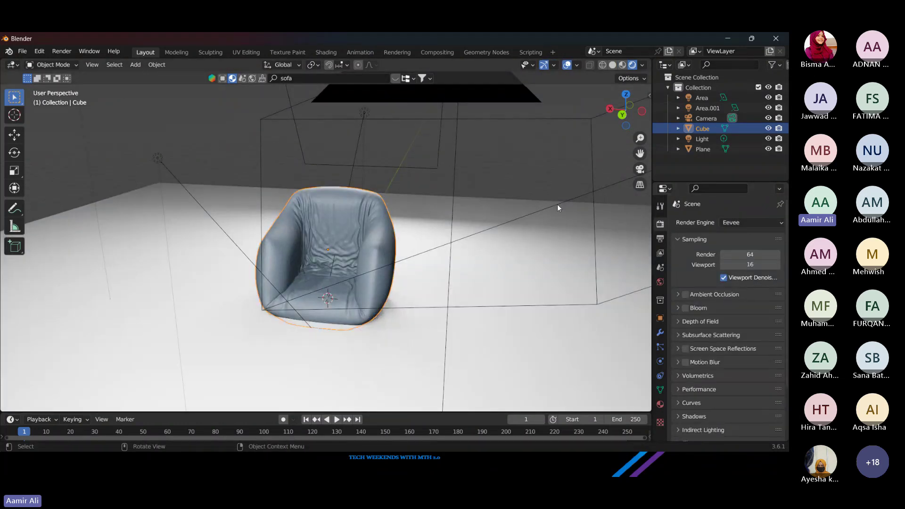
{"action": "left_click_drag", "start_coordinate": [557, 205], "coordinate": [515, 235]}
{"action": "scroll", "coordinate": [291, 255], "scroll_direction": "up", "scroll_amount": 2}
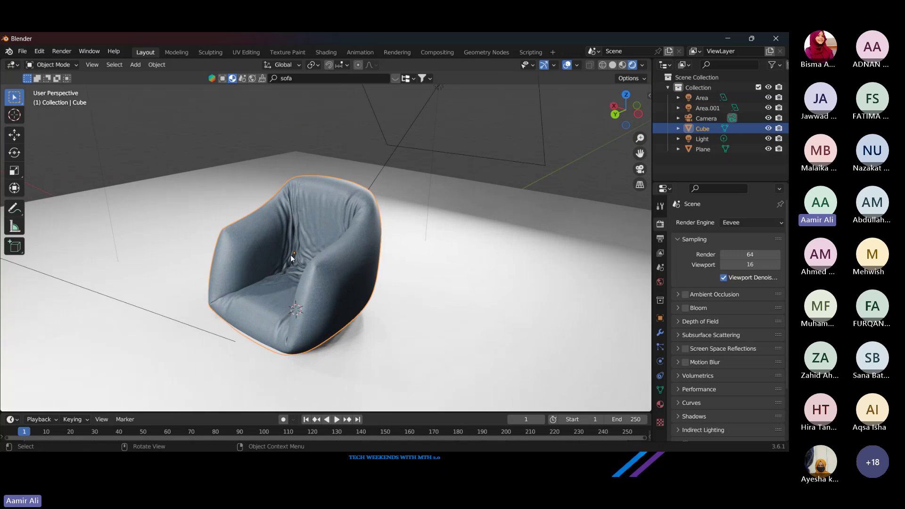
{"action": "scroll", "coordinate": [291, 255], "scroll_direction": "up", "scroll_amount": 5}
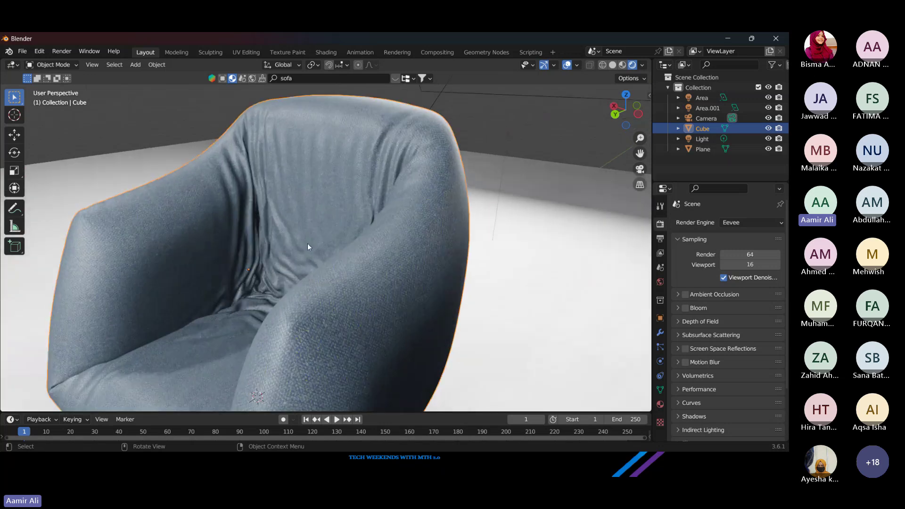
{"action": "scroll", "coordinate": [387, 267], "scroll_direction": "down", "scroll_amount": 5}
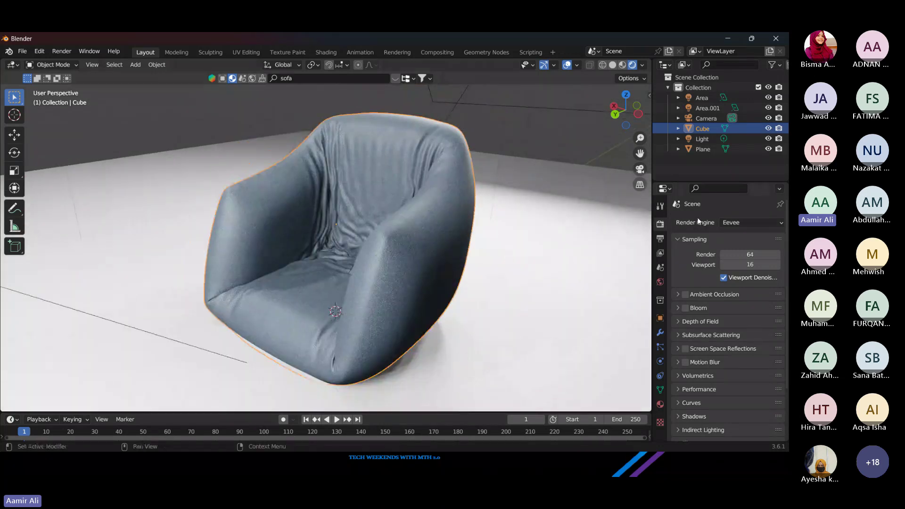
Step: Set the render engine to Cycles with GPU Compute as the device and preview the chair
{"action": "left_click", "coordinate": [735, 222]}
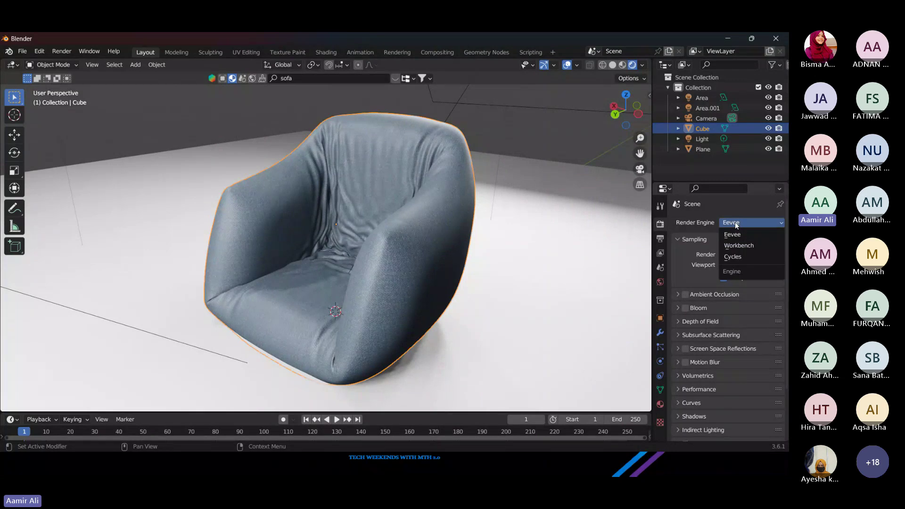
{"action": "left_click", "coordinate": [735, 257]}
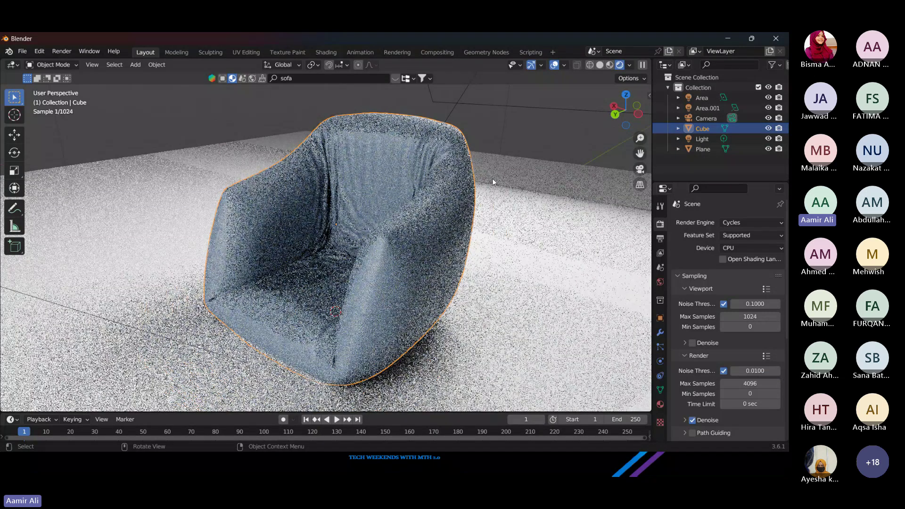
{"action": "left_click", "coordinate": [739, 246]}
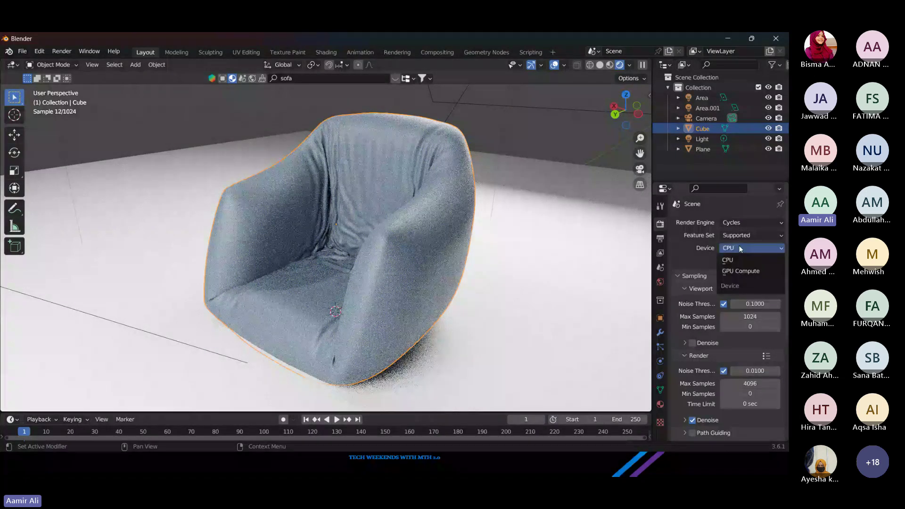
{"action": "left_click", "coordinate": [740, 270]}
{"action": "scroll", "coordinate": [262, 261], "scroll_direction": "down", "scroll_amount": 2}
{"action": "scroll", "coordinate": [264, 261], "scroll_direction": "up", "scroll_amount": 8}
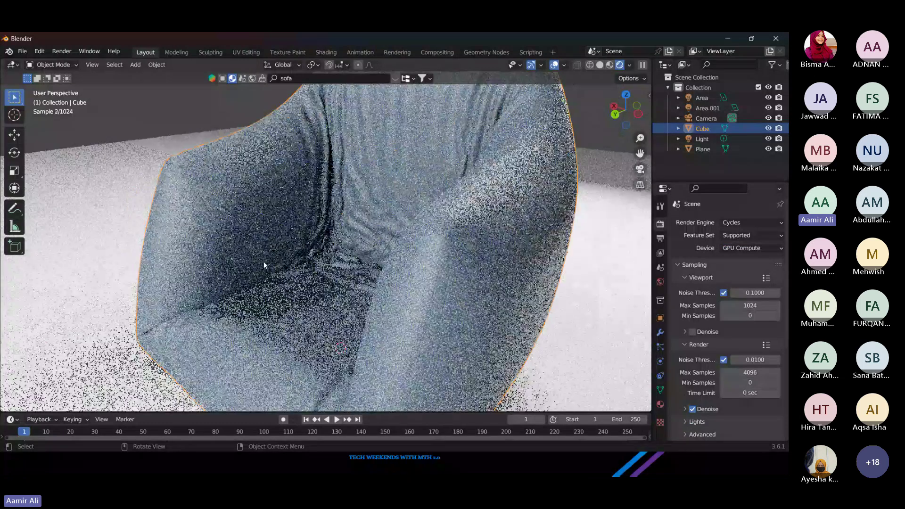
Step: Inspect the fabric weave and the creases between the chair's seat, backrest and armrest in the Cycles preview
{"action": "left_click_drag", "start_coordinate": [264, 262], "coordinate": [287, 264]}
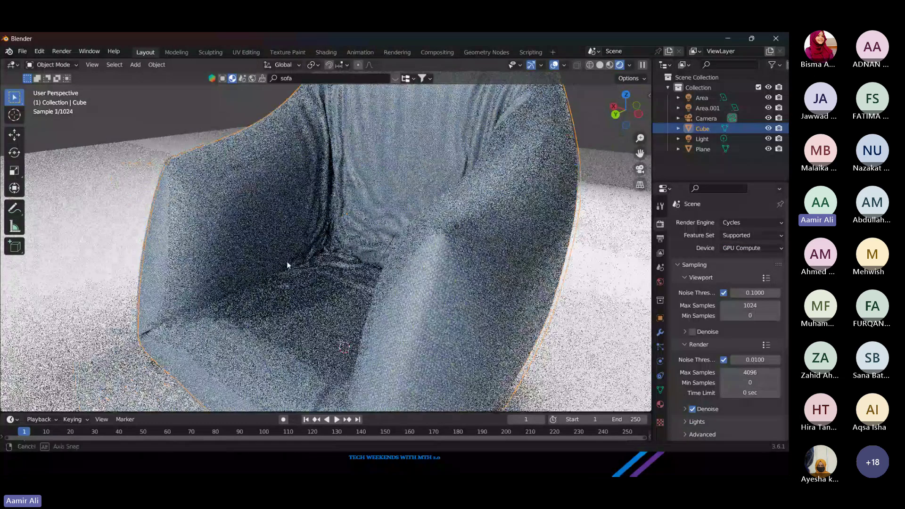
{"action": "scroll", "coordinate": [287, 261], "scroll_direction": "down", "scroll_amount": 4}
{"action": "left_click_drag", "start_coordinate": [288, 262], "coordinate": [435, 242]}
{"action": "scroll", "coordinate": [431, 262], "scroll_direction": "up", "scroll_amount": 5}
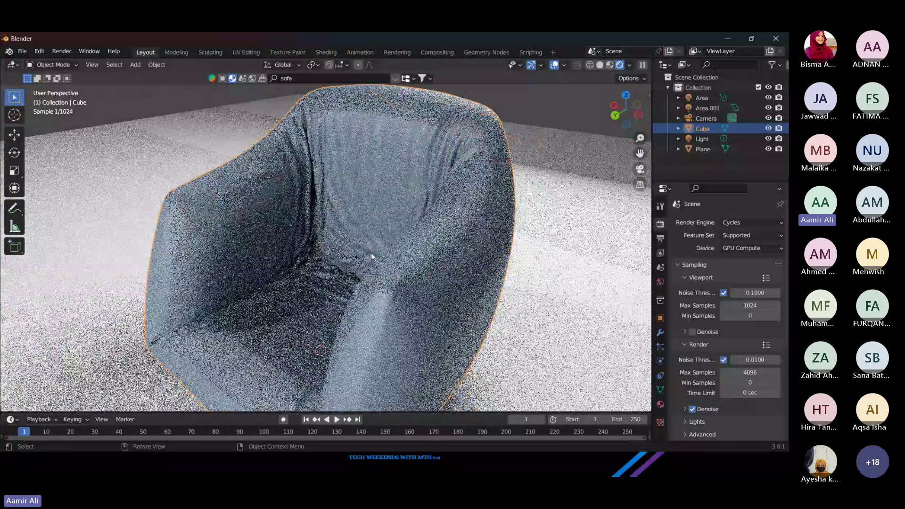
{"action": "left_click_drag", "start_coordinate": [372, 255], "coordinate": [281, 153]}
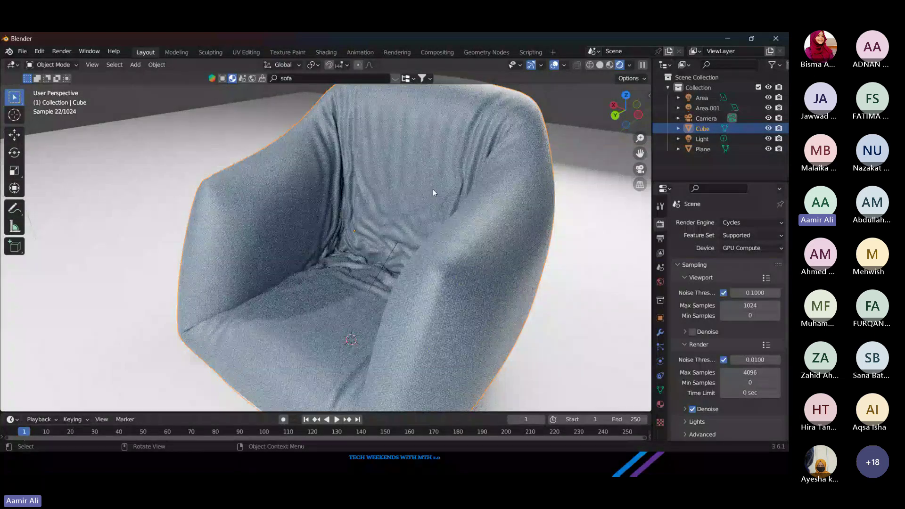
{"action": "scroll", "coordinate": [393, 185], "scroll_direction": "up", "scroll_amount": 5}
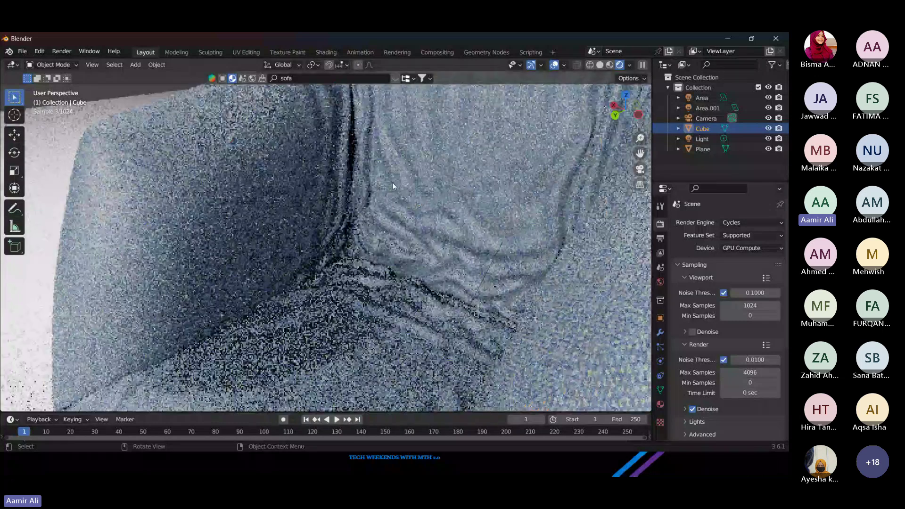
{"action": "scroll", "coordinate": [392, 183], "scroll_direction": "up", "scroll_amount": 2}
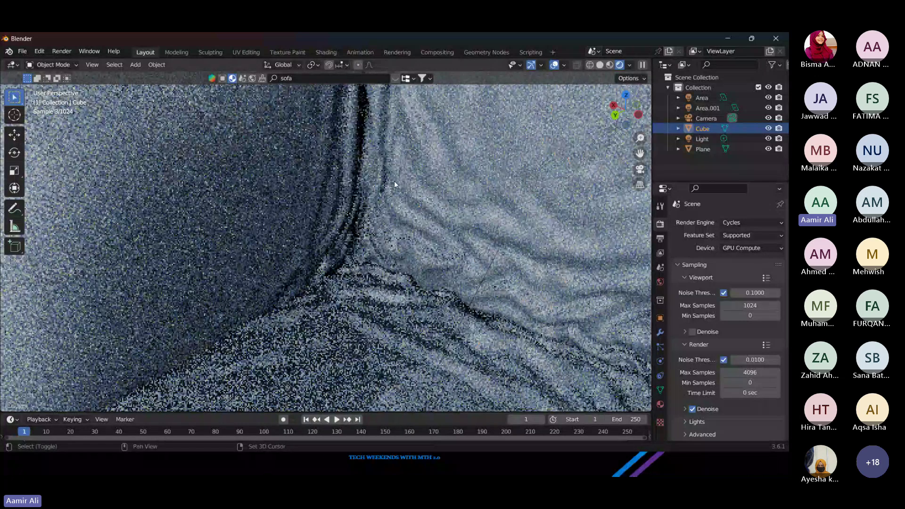
{"action": "left_click_drag", "start_coordinate": [506, 189], "coordinate": [478, 210]}
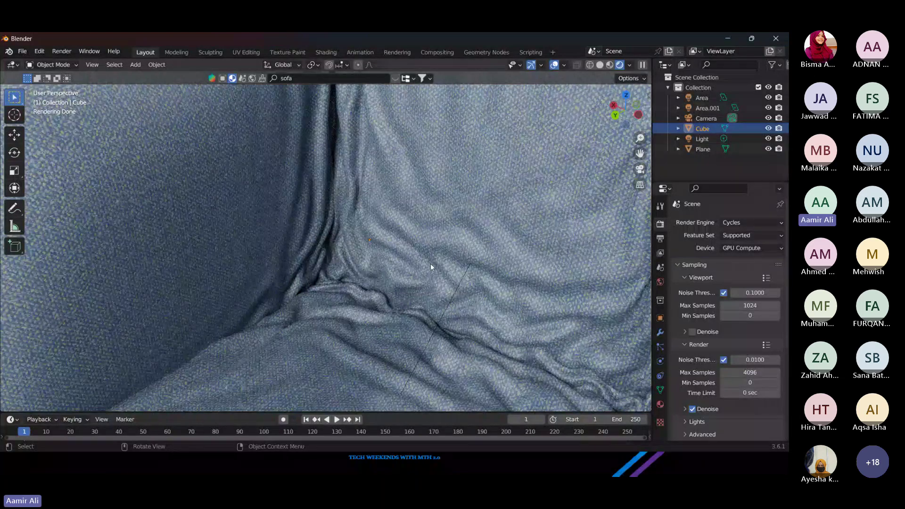
{"action": "scroll", "coordinate": [431, 250], "scroll_direction": "up", "scroll_amount": 6}
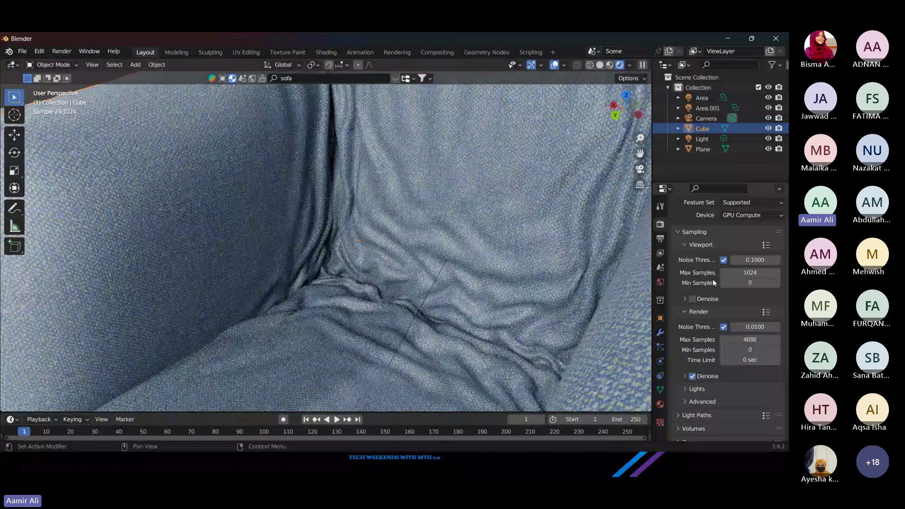
{"action": "left_click", "coordinate": [661, 239]}
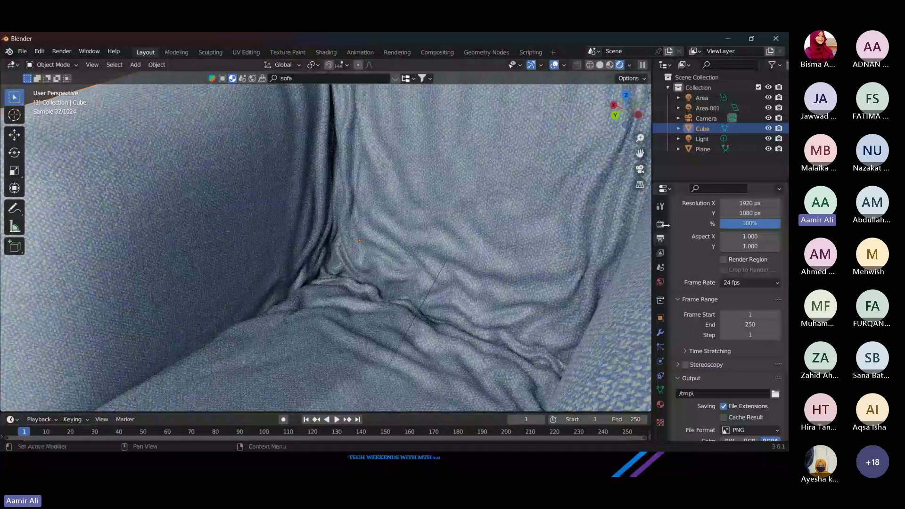
{"action": "left_click", "coordinate": [661, 225]}
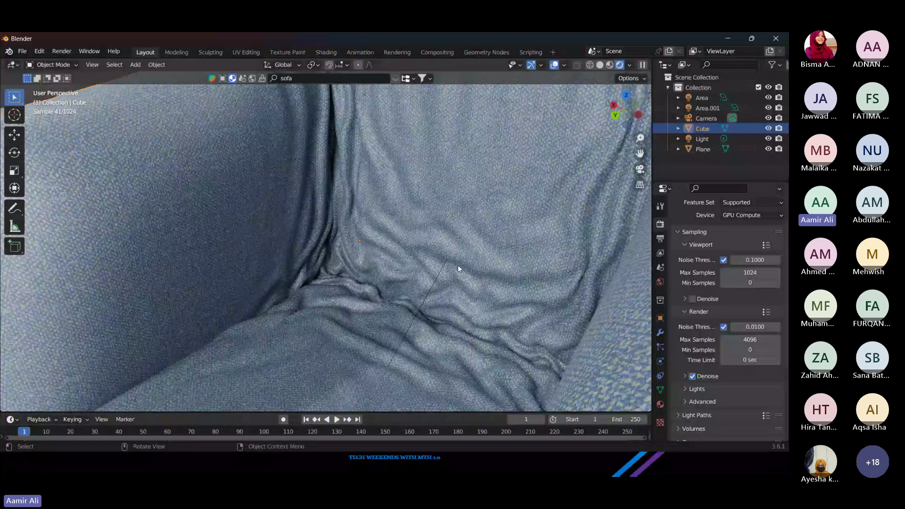
Step: Delete the object named Light from the scene, keeping the two area lights
{"action": "scroll", "coordinate": [457, 265], "scroll_direction": "down", "scroll_amount": 10}
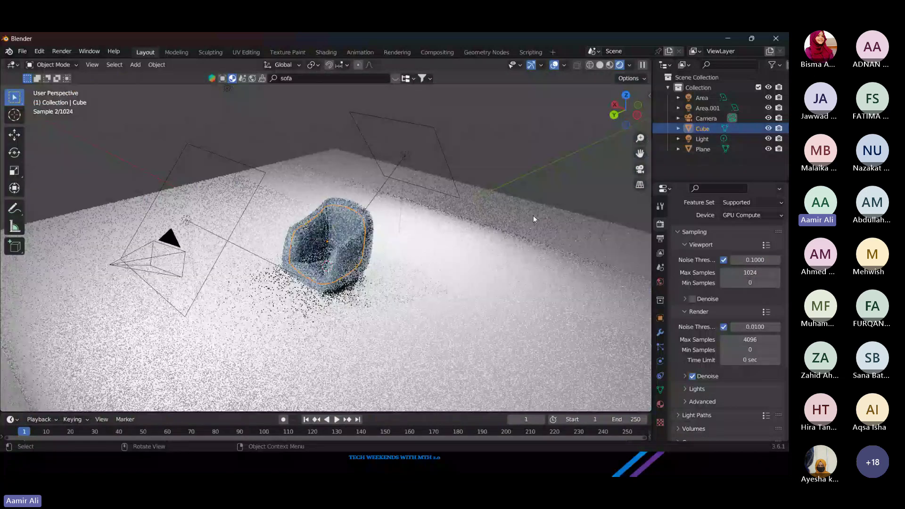
{"action": "left_click_drag", "start_coordinate": [533, 216], "coordinate": [420, 259]}
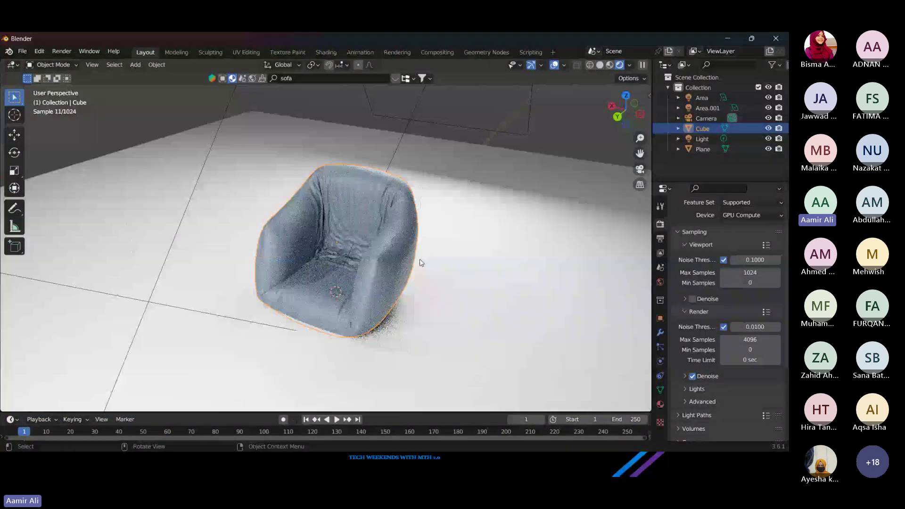
{"action": "scroll", "coordinate": [420, 259], "scroll_direction": "down", "scroll_amount": 5}
{"action": "left_click", "coordinate": [202, 90]}
{"action": "key", "text": "x"}
{"action": "left_click", "coordinate": [203, 91]}
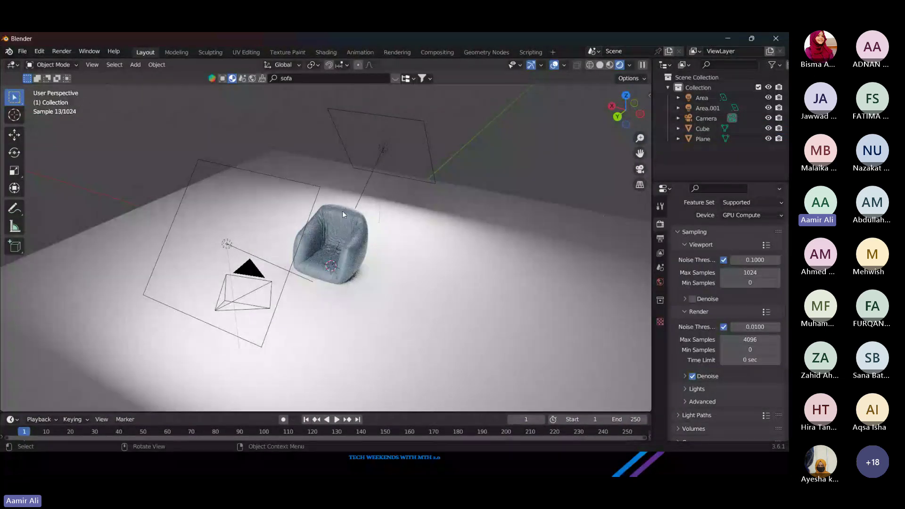
Step: Review the chair under the remaining lights, then look through the Cycles render settings and the output format settings
{"action": "scroll", "coordinate": [342, 211], "scroll_direction": "up", "scroll_amount": 6}
{"action": "mouse_move", "coordinate": [366, 247]}
{"action": "left_mouse_down"}
{"action": "mouse_move", "coordinate": [471, 247]}
{"action": "mouse_move", "coordinate": [444, 242]}
{"action": "mouse_move", "coordinate": [391, 261]}
{"action": "mouse_move", "coordinate": [330, 261]}
{"action": "mouse_move", "coordinate": [427, 262]}
{"action": "mouse_move", "coordinate": [507, 248]}
{"action": "mouse_move", "coordinate": [376, 252]}
{"action": "left_mouse_up"}
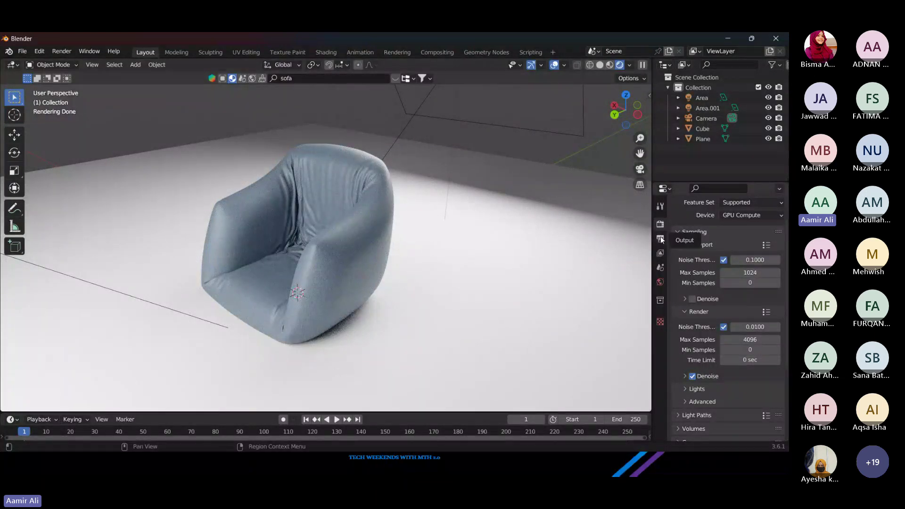
{"action": "left_click", "coordinate": [660, 209]}
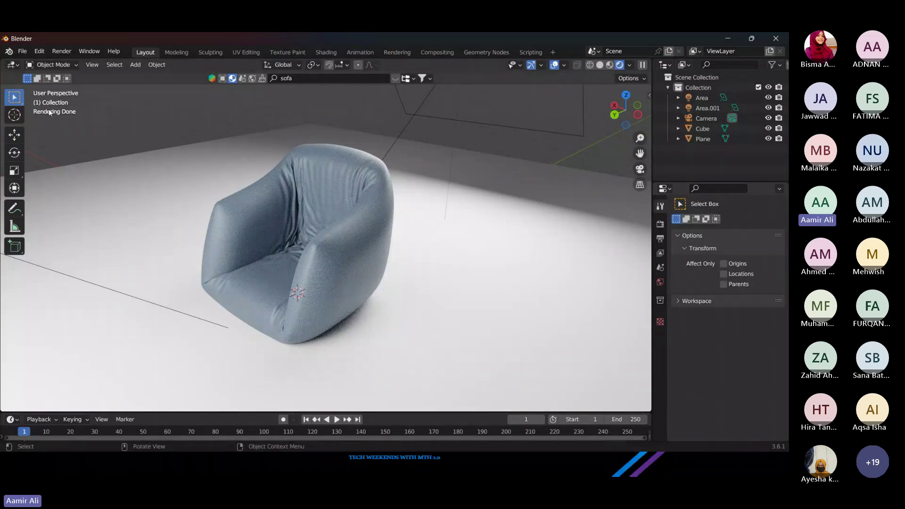
{"action": "left_click", "coordinate": [661, 224]}
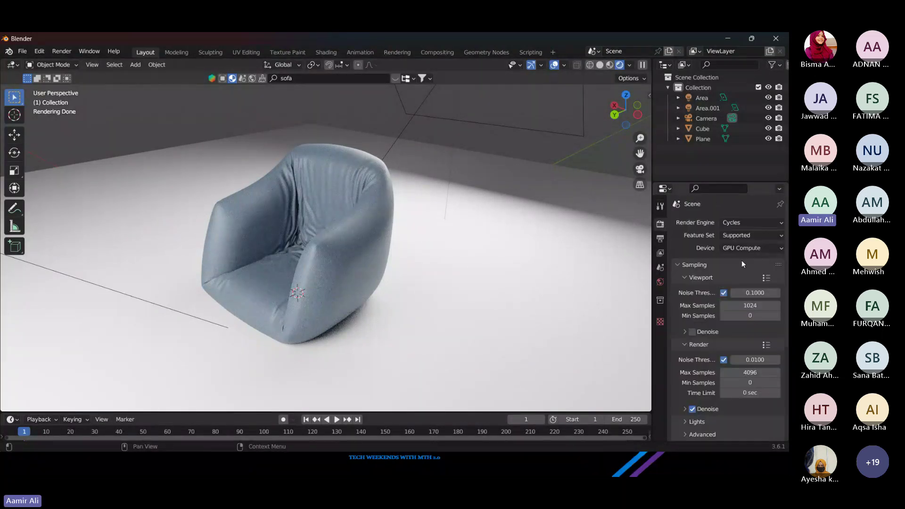
{"action": "scroll", "coordinate": [686, 301], "scroll_direction": "down", "scroll_amount": 5}
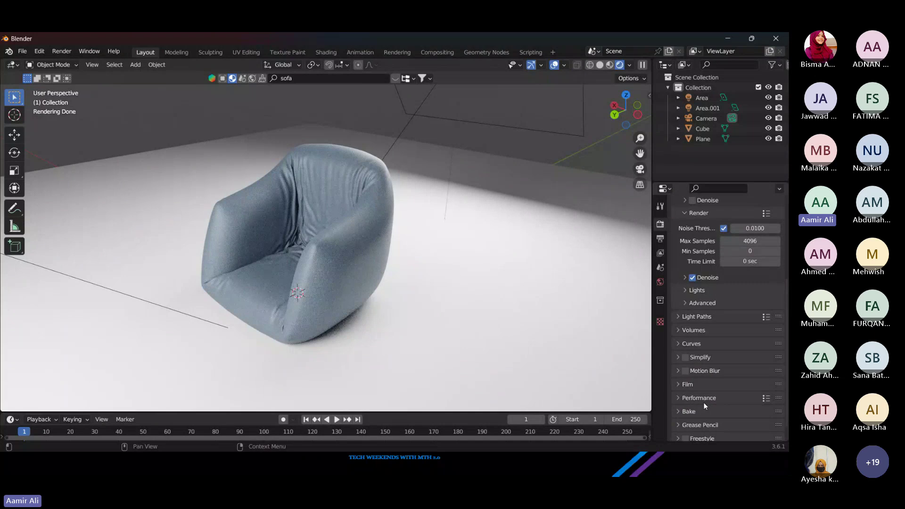
{"action": "scroll", "coordinate": [704, 402], "scroll_direction": "up", "scroll_amount": 5}
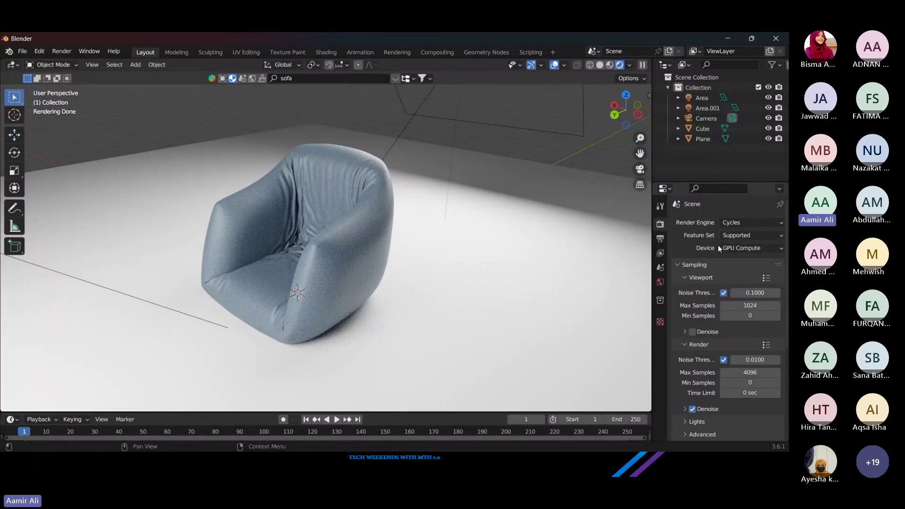
{"action": "left_click", "coordinate": [661, 238]}
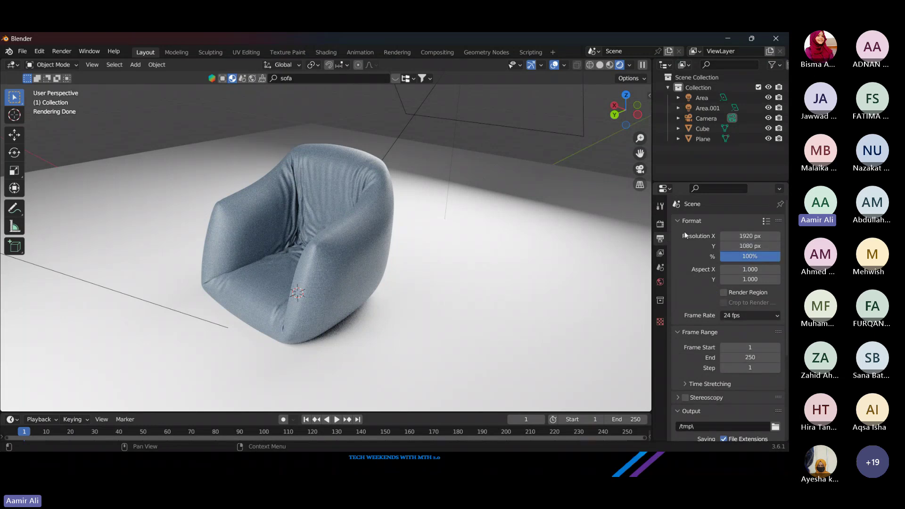
Step: Look through the camera, lock the camera to the view, and orbit it to an angled view of the chair
{"action": "left_click", "coordinate": [641, 171]}
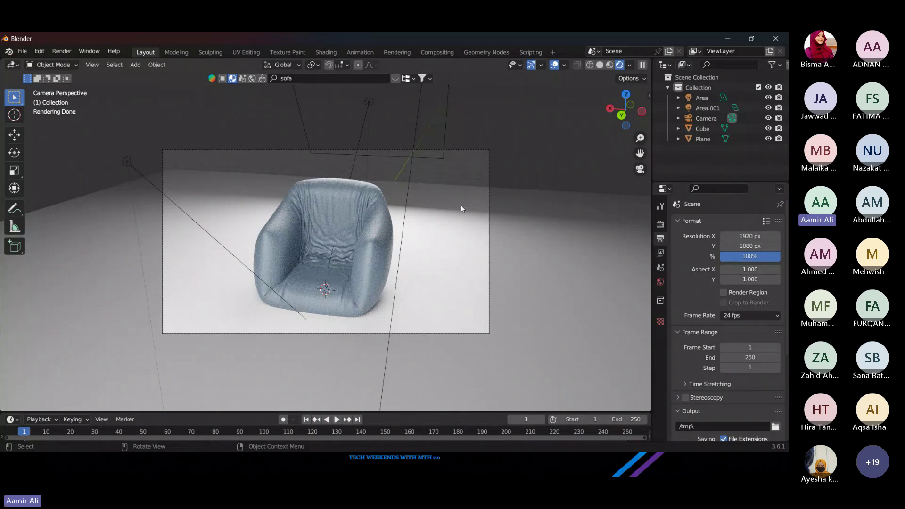
{"action": "key", "text": "n"}
{"action": "key", "text": "ctrl+b"}
{"action": "key", "text": "Escape"}
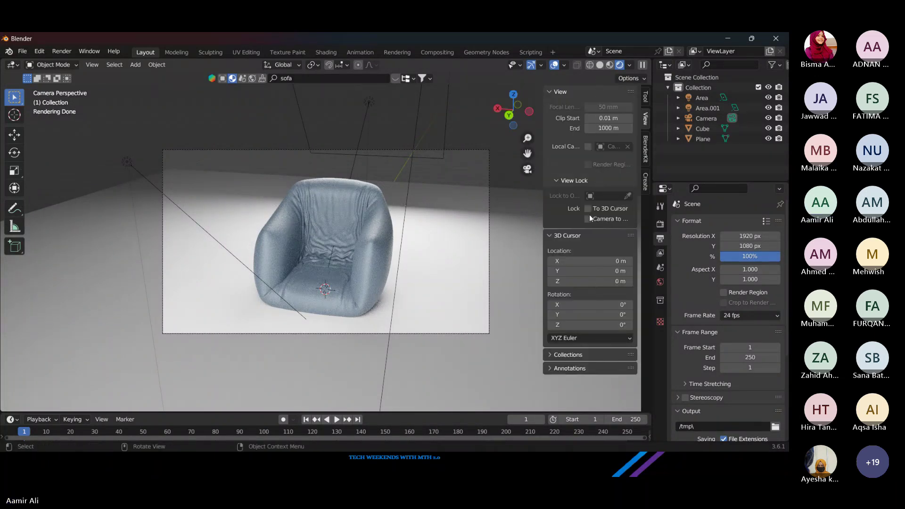
{"action": "mouse_move", "coordinate": [438, 240]}
{"action": "left_mouse_down"}
{"action": "mouse_move", "coordinate": [469, 243]}
{"action": "mouse_move", "coordinate": [447, 249]}
{"action": "left_mouse_up"}
{"action": "mouse_move", "coordinate": [445, 245]}
{"action": "left_mouse_down"}
{"action": "mouse_move", "coordinate": [459, 246]}
{"action": "mouse_move", "coordinate": [450, 244]}
{"action": "left_mouse_up"}
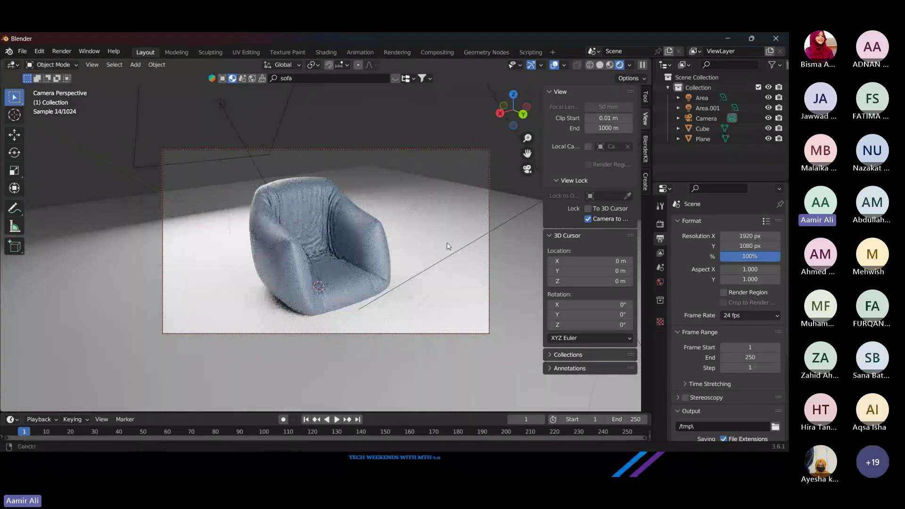
Step: Scale the floor plane up about 2.85 times so it extends farther behind the chair
{"action": "left_click", "coordinate": [335, 181]}
{"action": "key", "text": "s"}
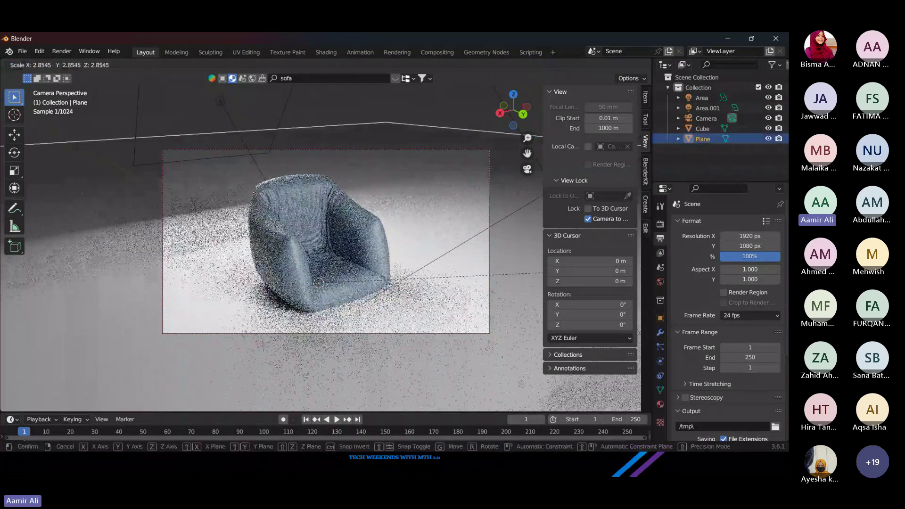
{"action": "key", "text": "Return"}
Step: Move the Area.001 light -10.017 m along the global Y axis and reframe the chair from slightly higher in the camera
{"action": "left_click", "coordinate": [219, 101]}
{"action": "key", "text": "g"}
{"action": "key", "text": "x"}
{"action": "key", "text": "y"}
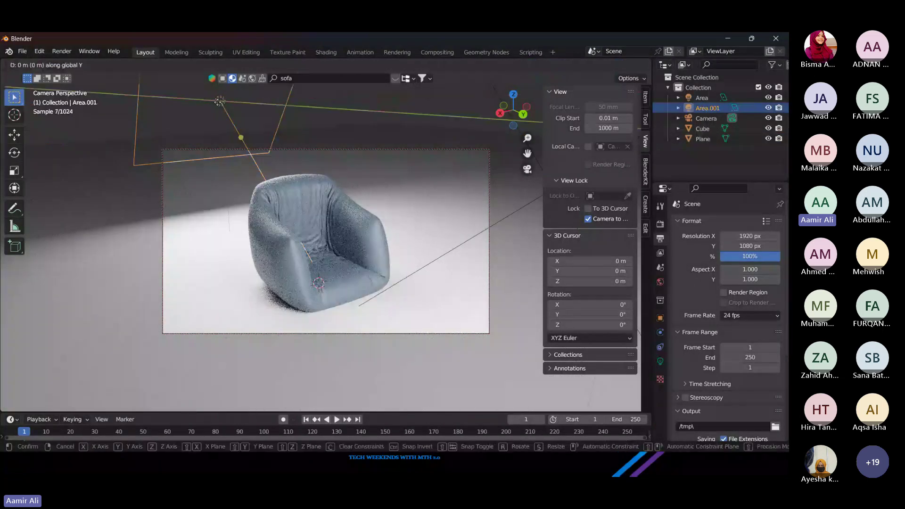
{"action": "left_click", "coordinate": [116, 375]}
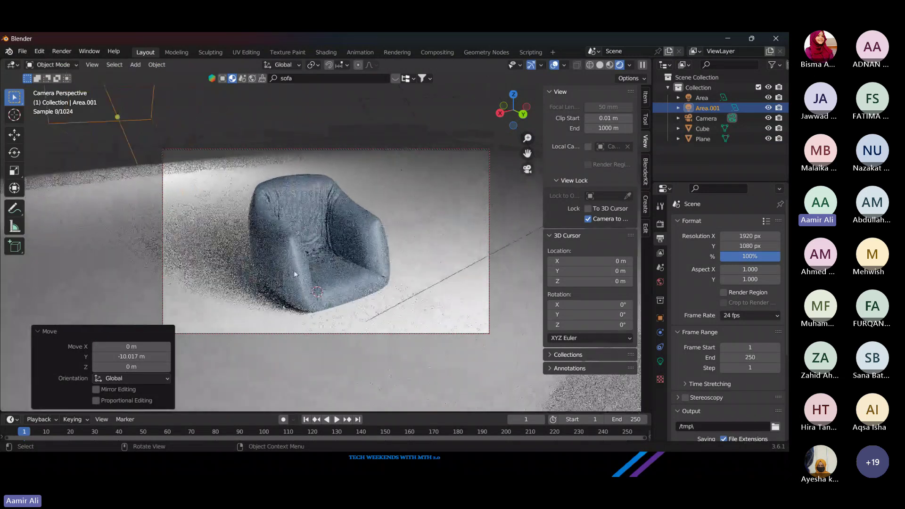
{"action": "left_click_drag", "start_coordinate": [295, 271], "coordinate": [409, 267]}
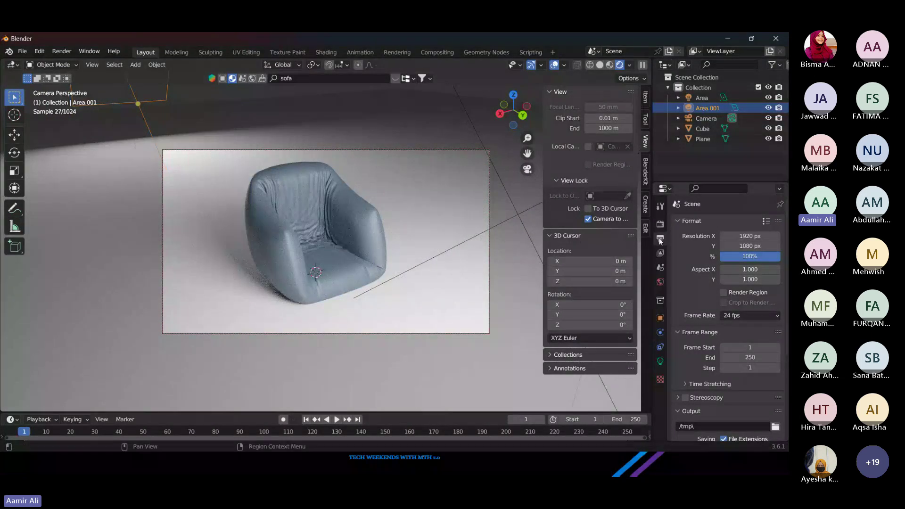
Step: Set the render's horizontal resolution to 1703 px
{"action": "scroll", "coordinate": [729, 312], "scroll_direction": "down", "scroll_amount": 3}
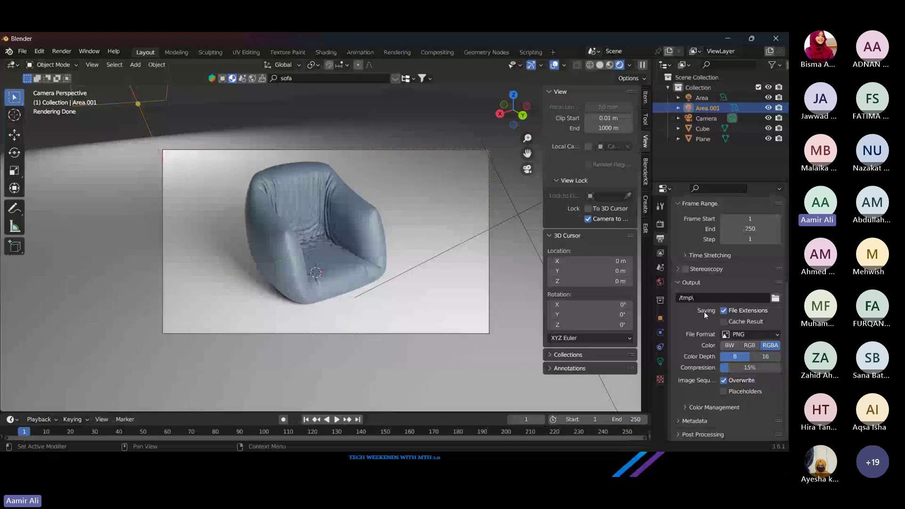
{"action": "scroll", "coordinate": [711, 281], "scroll_direction": "up", "scroll_amount": 3}
{"action": "mouse_move", "coordinate": [750, 235]}
{"action": "left_mouse_down"}
{"action": "mouse_move", "coordinate": [759, 235]}
{"action": "mouse_move", "coordinate": [745, 236]}
{"action": "left_mouse_up"}
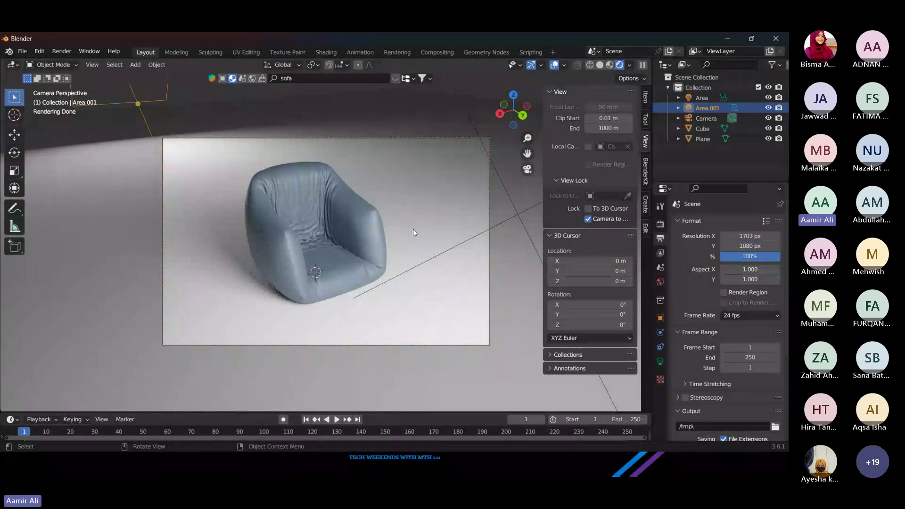
Step: Review the scene's output settings, including the frame range, output path, saving options and image format
{"action": "scroll", "coordinate": [740, 332], "scroll_direction": "down", "scroll_amount": 4}
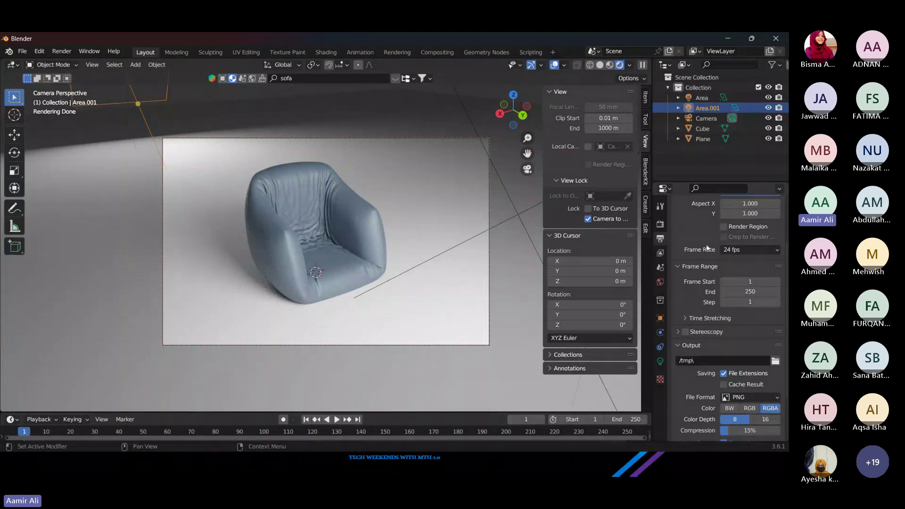
{"action": "scroll", "coordinate": [709, 243], "scroll_direction": "down", "scroll_amount": 3}
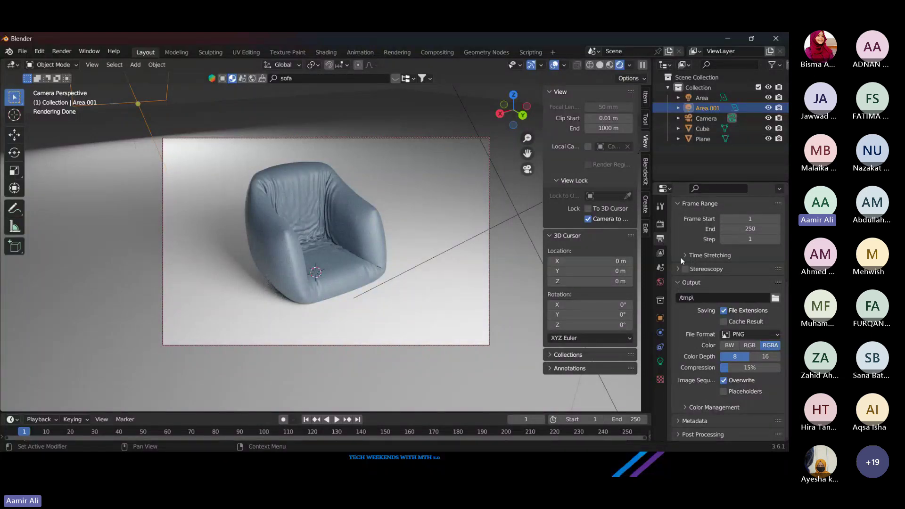
{"action": "left_click", "coordinate": [684, 282]}
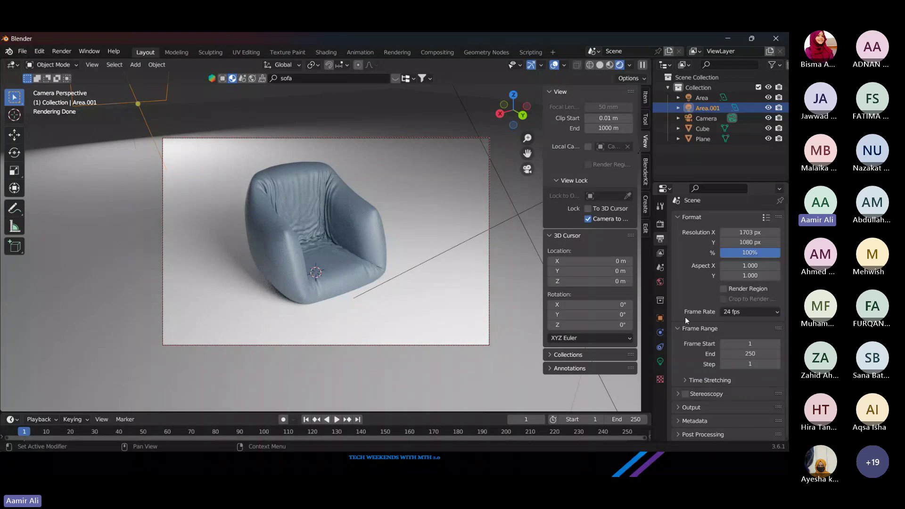
{"action": "left_click", "coordinate": [684, 408]}
{"action": "scroll", "coordinate": [688, 391], "scroll_direction": "down", "scroll_amount": 3}
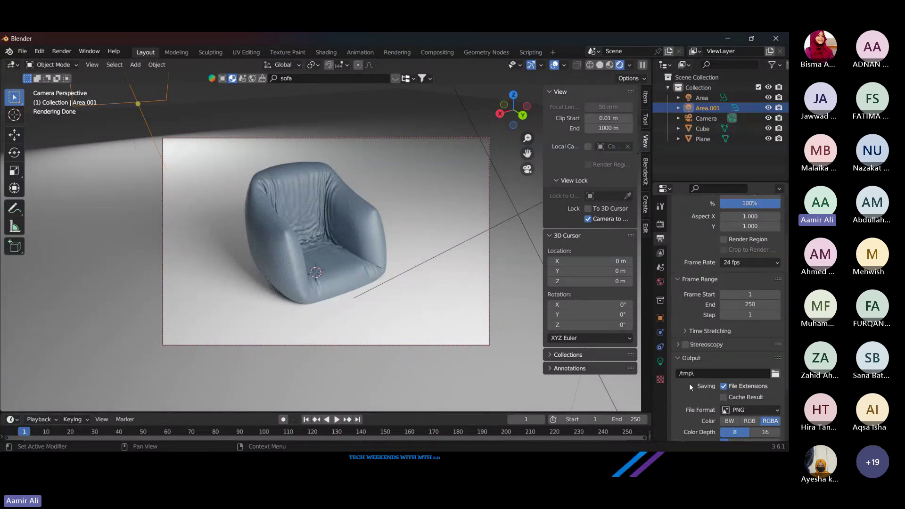
{"action": "left_click", "coordinate": [703, 375]}
{"action": "key", "text": "End"}
{"action": "key", "text": "Return"}
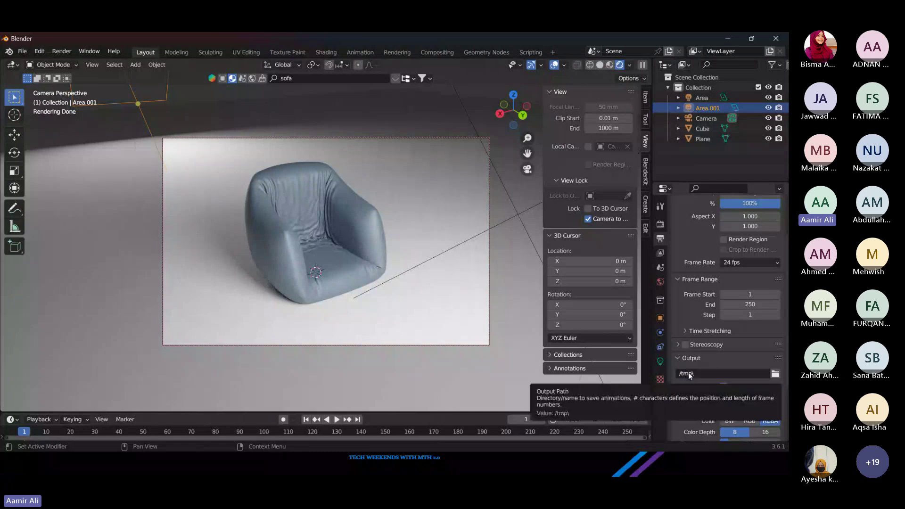
{"action": "scroll", "coordinate": [717, 375], "scroll_direction": "down", "scroll_amount": 2}
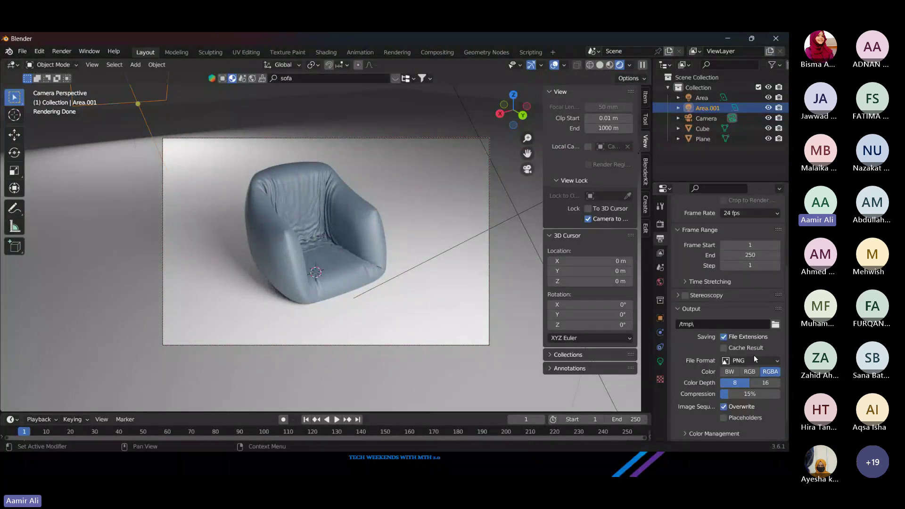
{"action": "scroll", "coordinate": [763, 383], "scroll_direction": "down", "scroll_amount": 1}
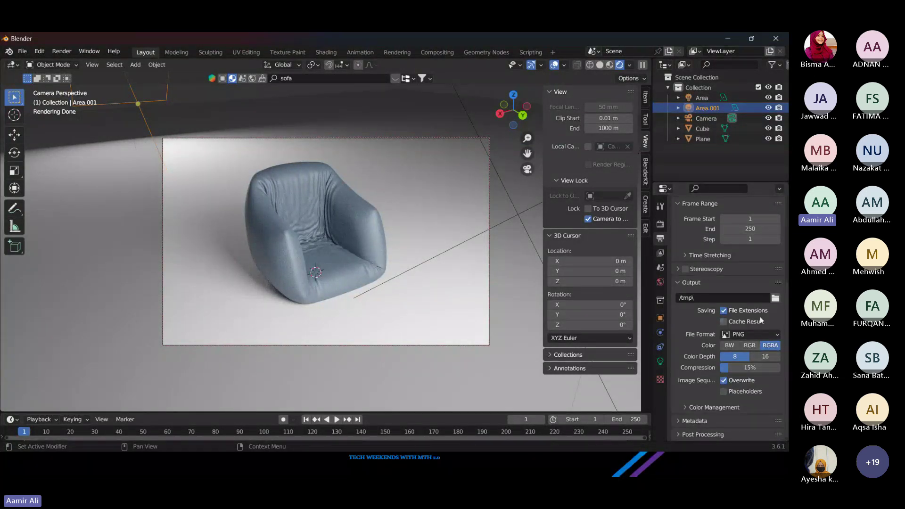
Step: Check the available output file formats, keep PNG, and set the output image color to RGB
{"action": "left_click", "coordinate": [763, 336]}
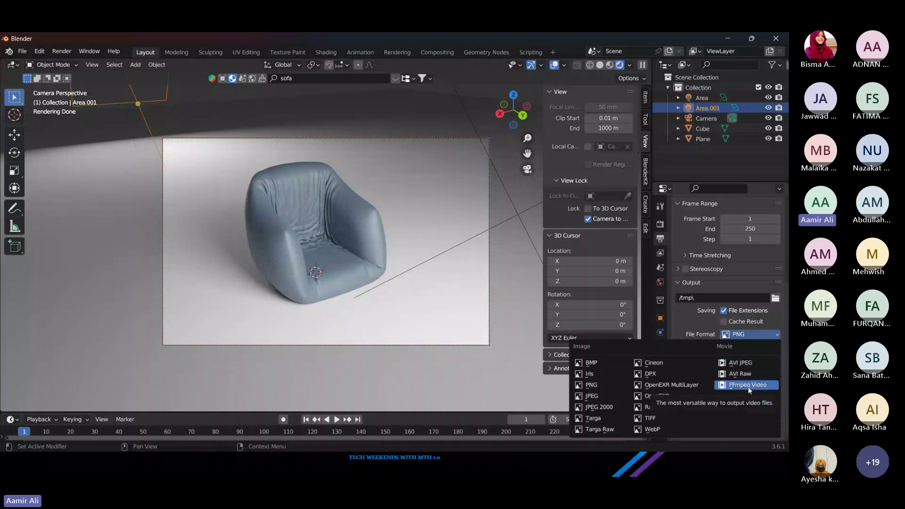
{"action": "key", "text": "Escape"}
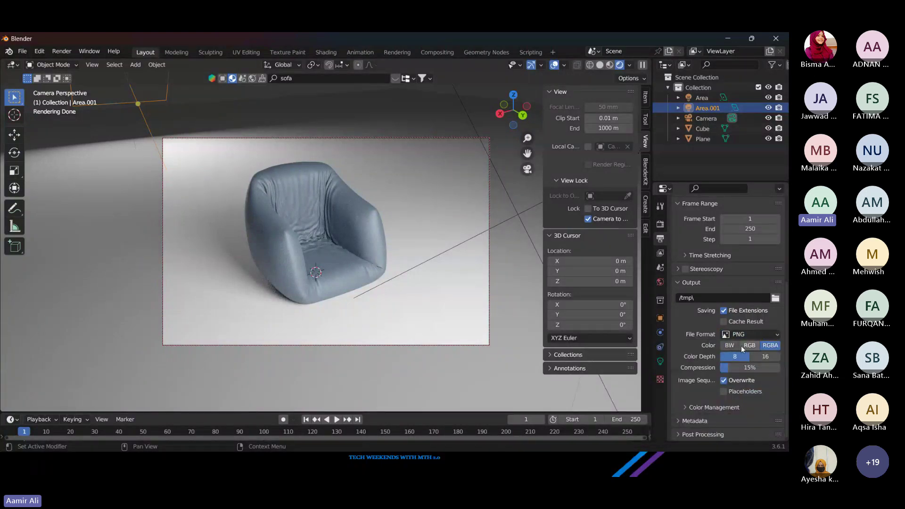
{"action": "left_click", "coordinate": [744, 346]}
{"action": "left_click", "coordinate": [762, 336]}
{"action": "key", "text": "Escape"}
{"action": "scroll", "coordinate": [743, 406], "scroll_direction": "up", "scroll_amount": 1}
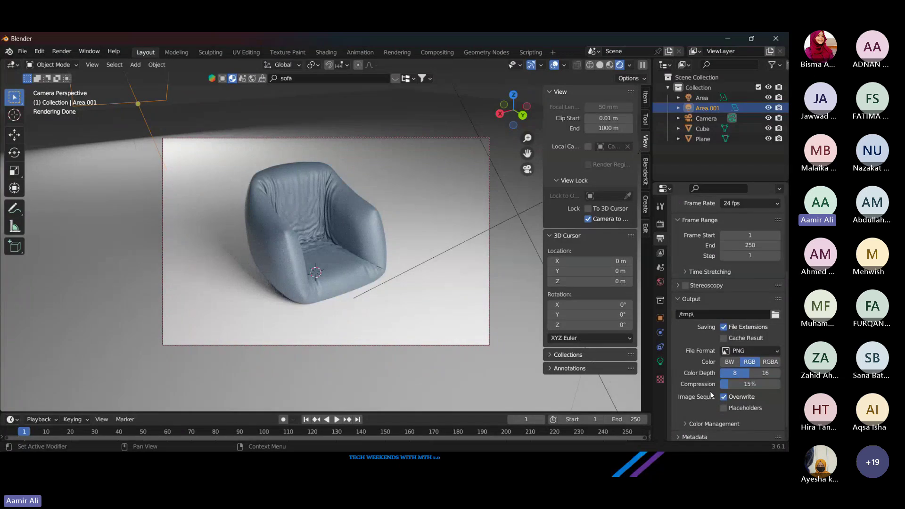
{"action": "scroll", "coordinate": [709, 387], "scroll_direction": "up", "scroll_amount": 3}
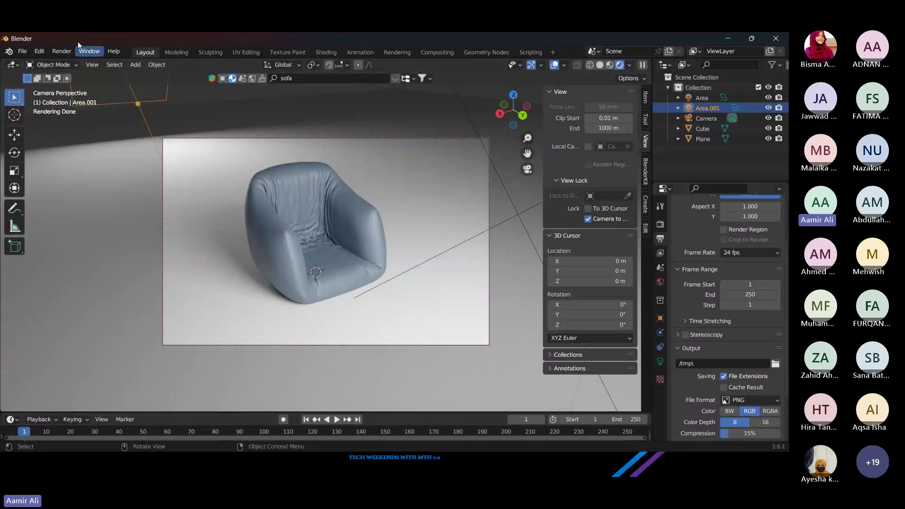
Step: Give the floor plane a new material and set its base color to a soft blue
{"action": "left_click", "coordinate": [64, 52]}
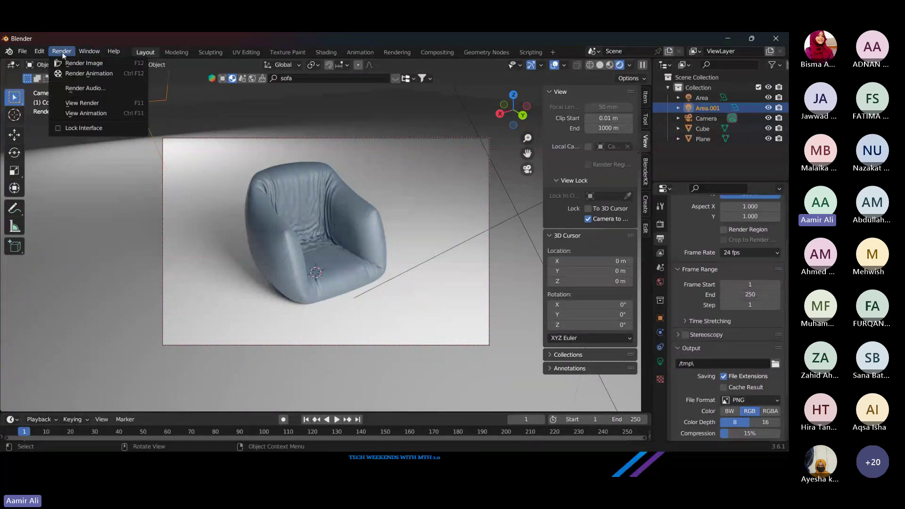
{"action": "left_click", "coordinate": [472, 261]}
{"action": "left_click", "coordinate": [661, 405]}
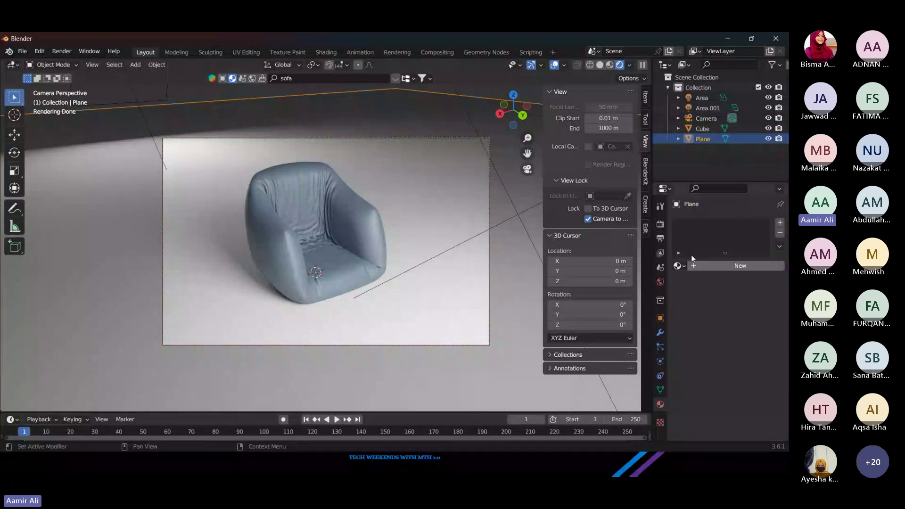
{"action": "left_click", "coordinate": [708, 265]}
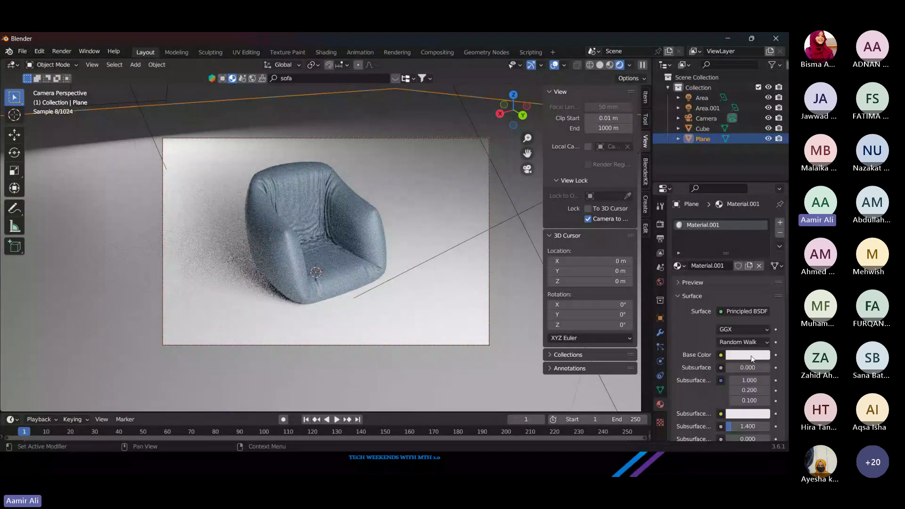
{"action": "left_click", "coordinate": [747, 355]}
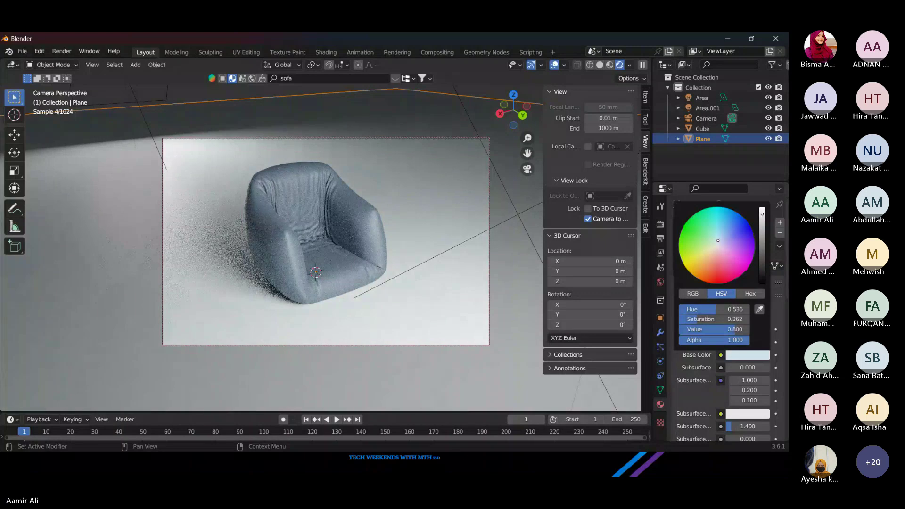
{"action": "left_click", "coordinate": [729, 237]}
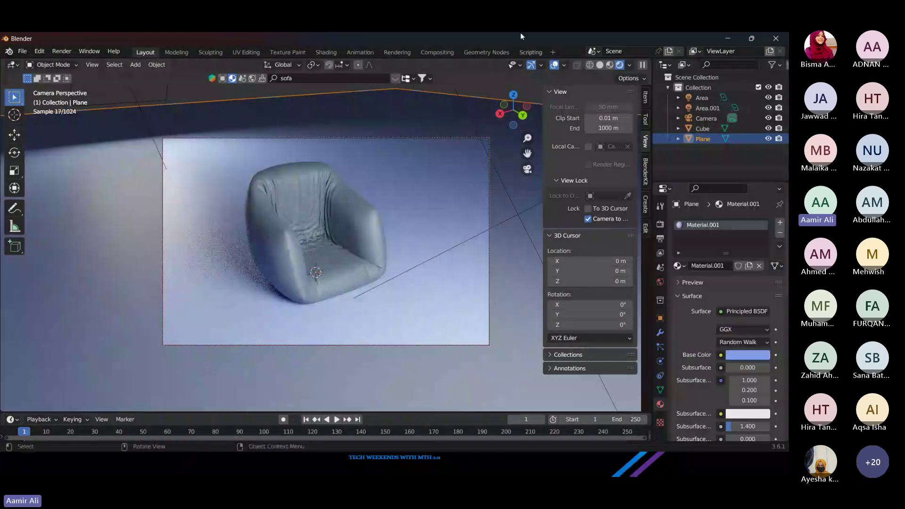
Step: Render the active scene as a still image and maximize the render window
{"action": "left_click", "coordinate": [58, 52]}
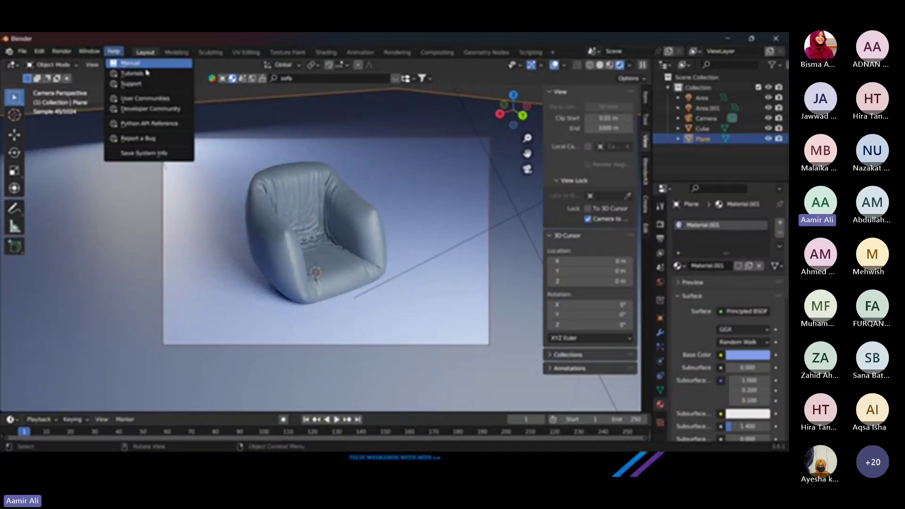
{"action": "left_click", "coordinate": [57, 55]}
{"action": "left_click", "coordinate": [57, 55]}
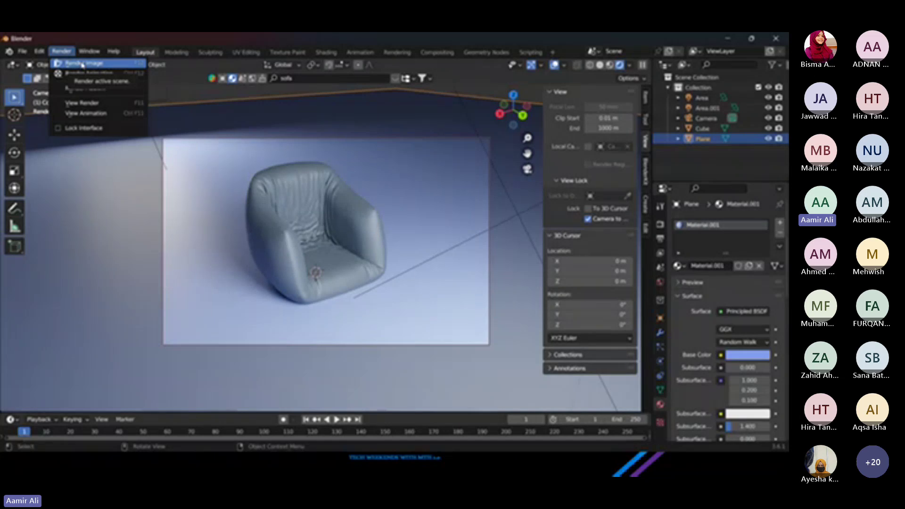
{"action": "left_click", "coordinate": [121, 77]}
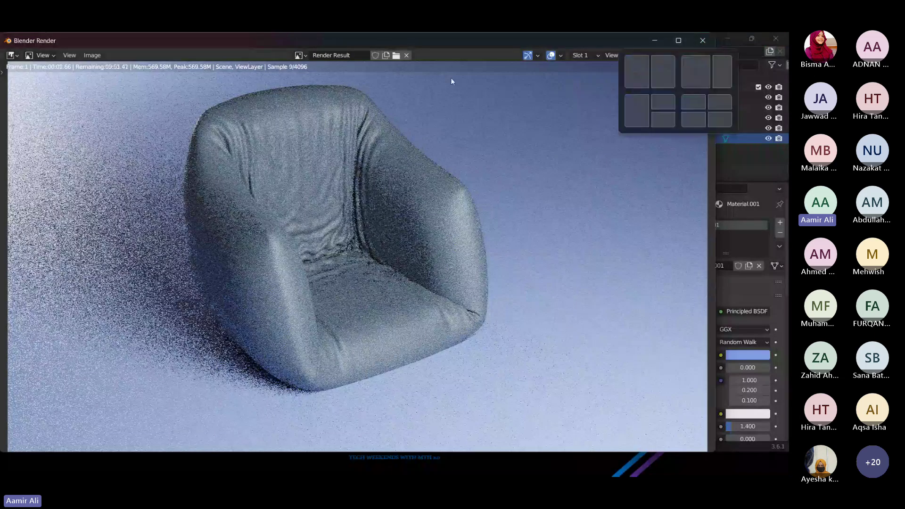
{"action": "left_click", "coordinate": [678, 40]}
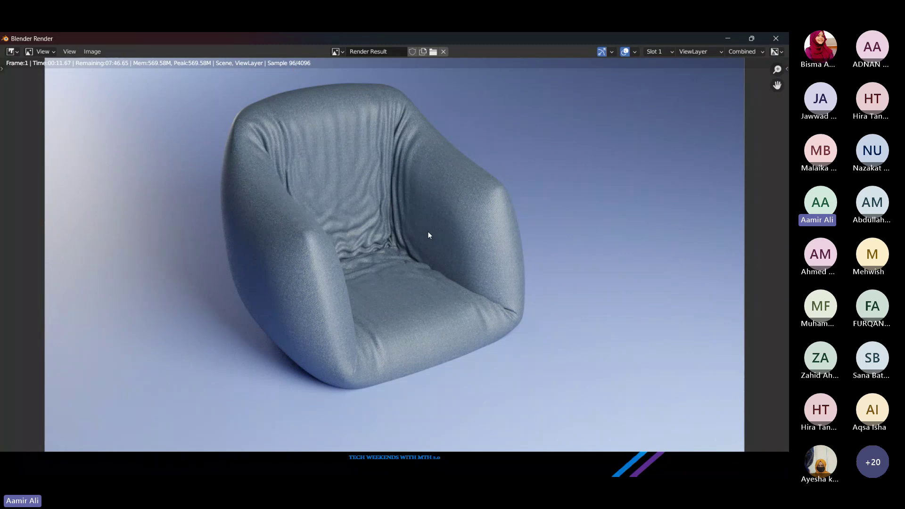
Step: Inspect the whole rendered image and the fabric wrinkles on the chair up close
{"action": "scroll", "coordinate": [428, 234], "scroll_direction": "down", "scroll_amount": 2}
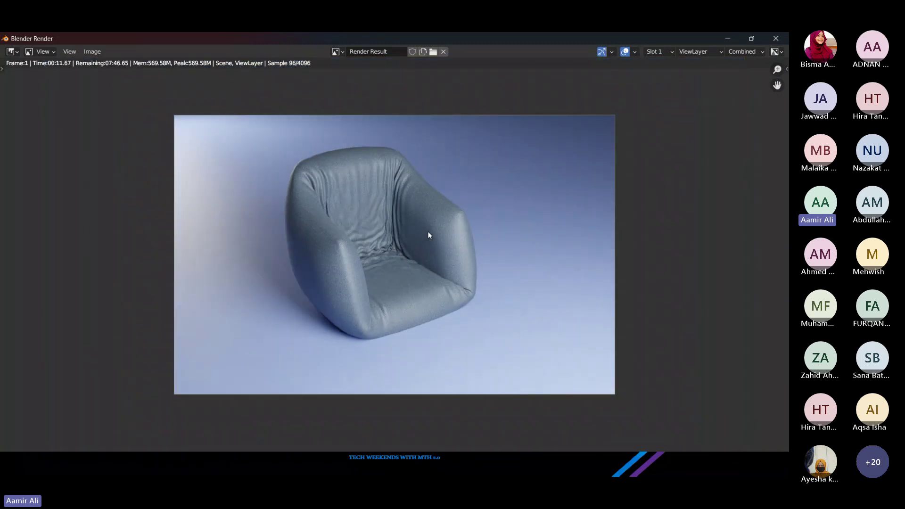
{"action": "scroll", "coordinate": [429, 231], "scroll_direction": "up", "scroll_amount": 8}
{"action": "left_click_drag", "start_coordinate": [431, 181], "coordinate": [467, 358]}
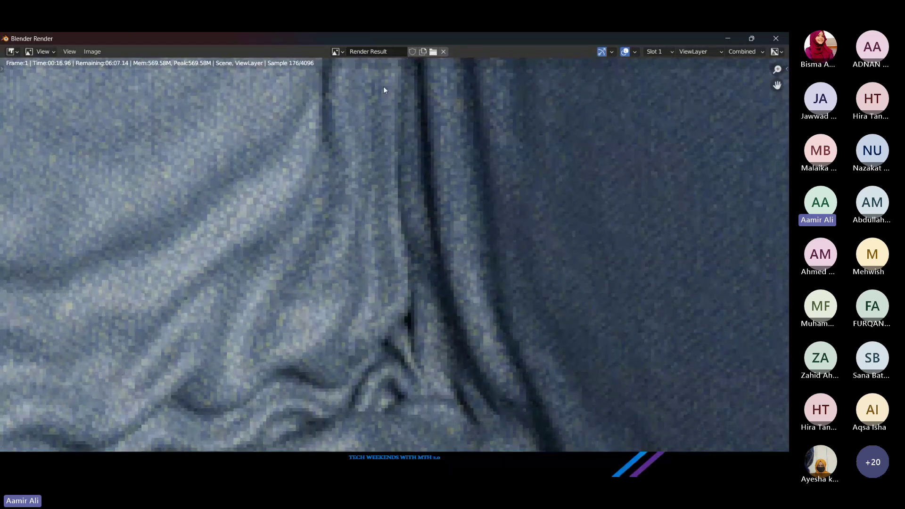
{"action": "scroll", "coordinate": [340, 182], "scroll_direction": "down", "scroll_amount": 8}
Step: Switch to the PowerPoint slide show with the Practical Session outline
{"action": "key", "text": "alt+Tab"}
{"action": "key", "text": "alt+Tab"}
{"action": "key", "text": "alt+Tab"}
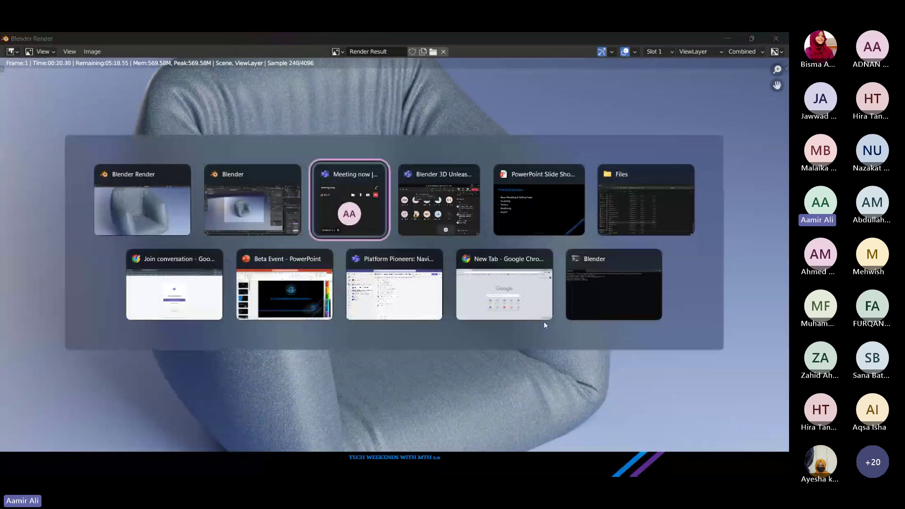
{"action": "key", "text": "alt+Tab"}
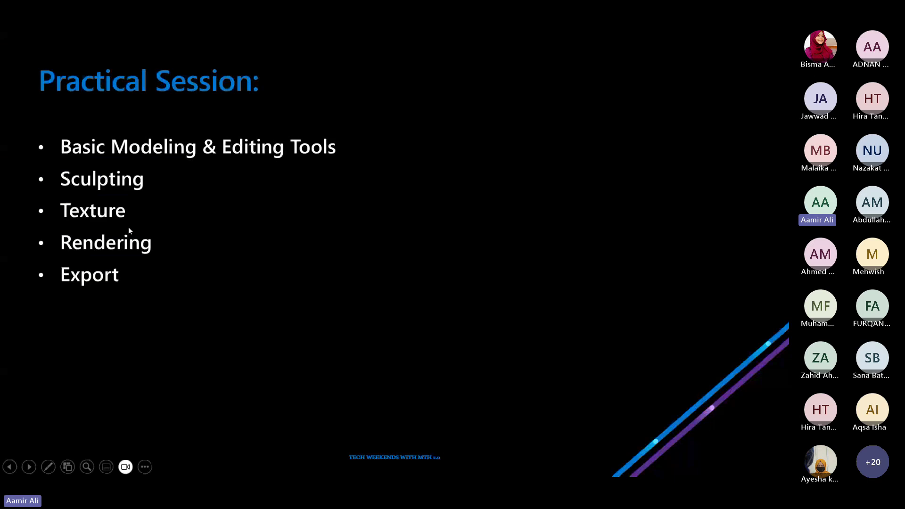